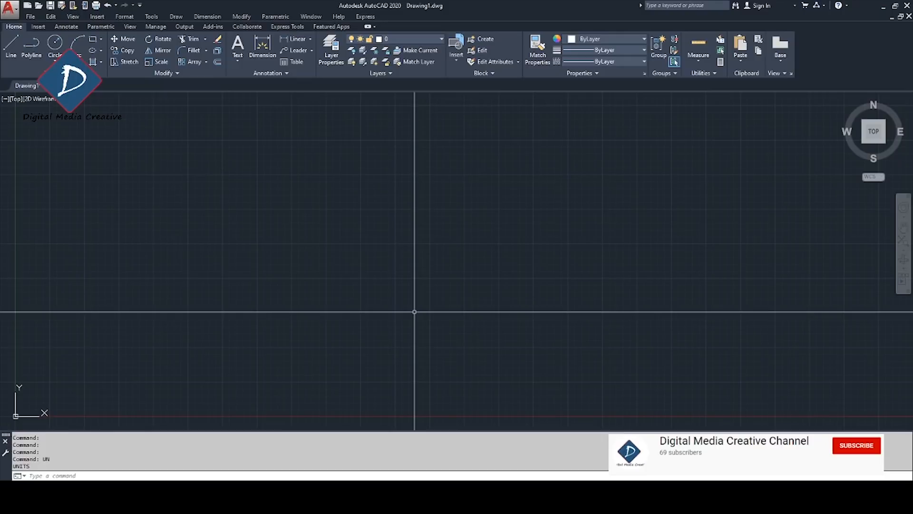
- Create a new text style named Arial
type("ST")
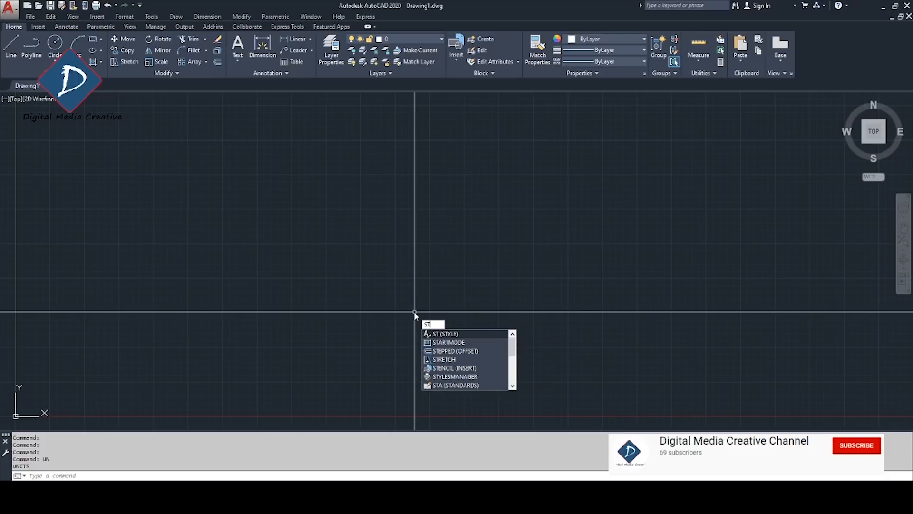
key("Return")
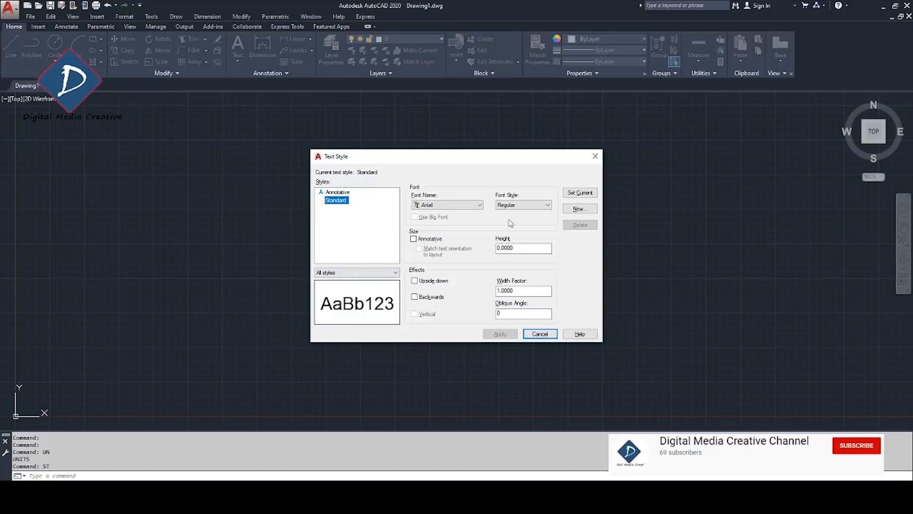
left_click(578, 210)
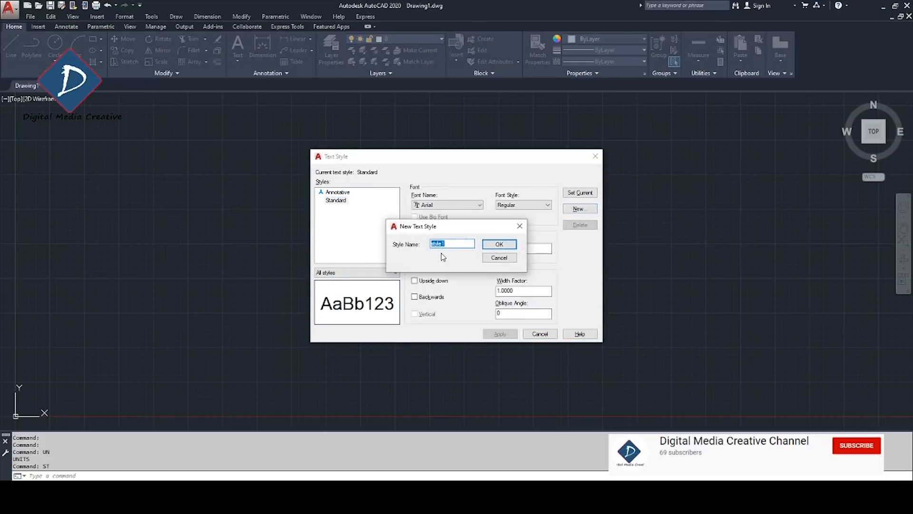
type("Arial")
left_click(494, 245)
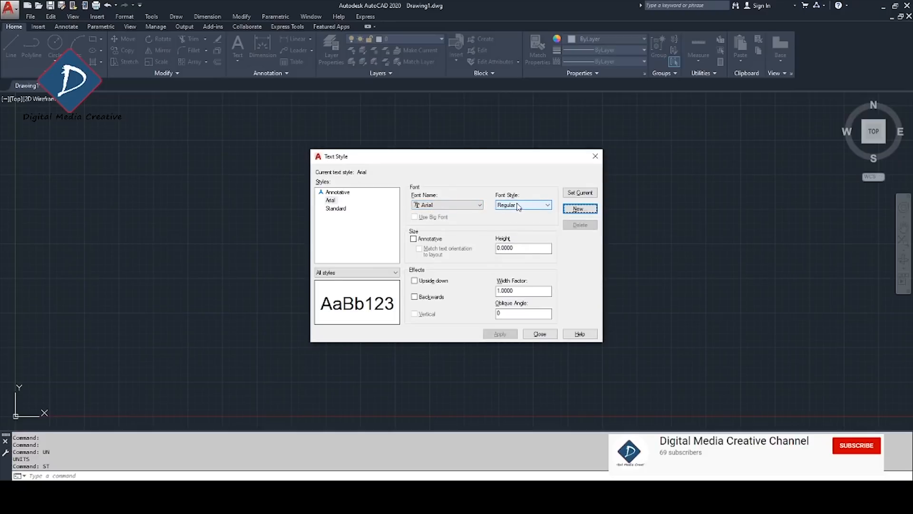
- Check the Arial text style's height and width factor, and make the style current
double_click(529, 247)
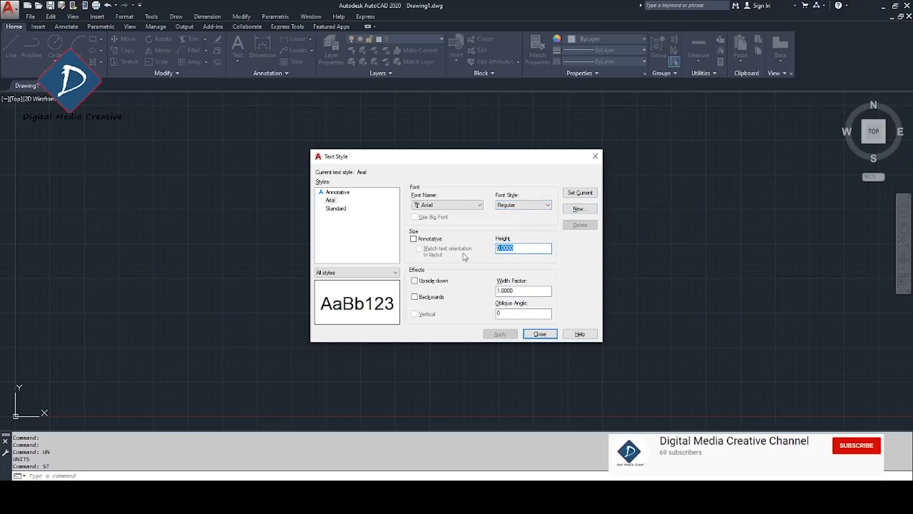
double_click(523, 291)
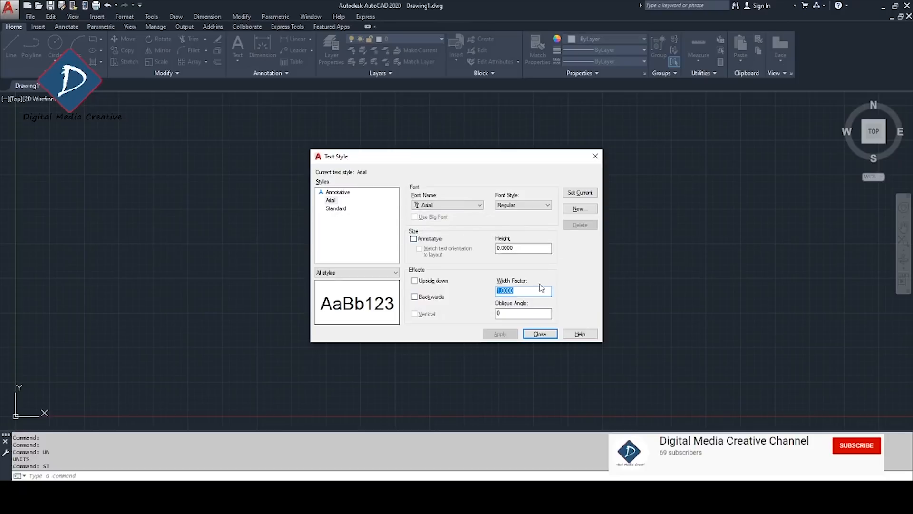
left_click(332, 200)
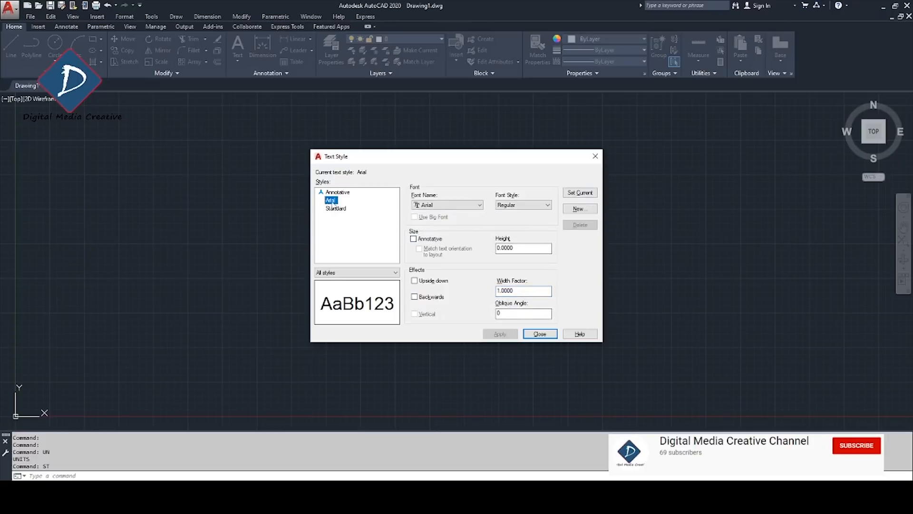
left_click(580, 192)
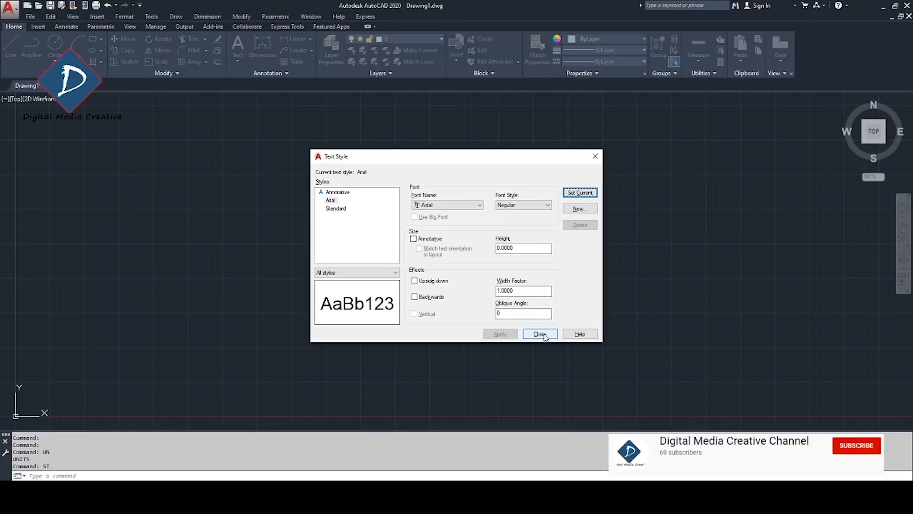
left_click(541, 334)
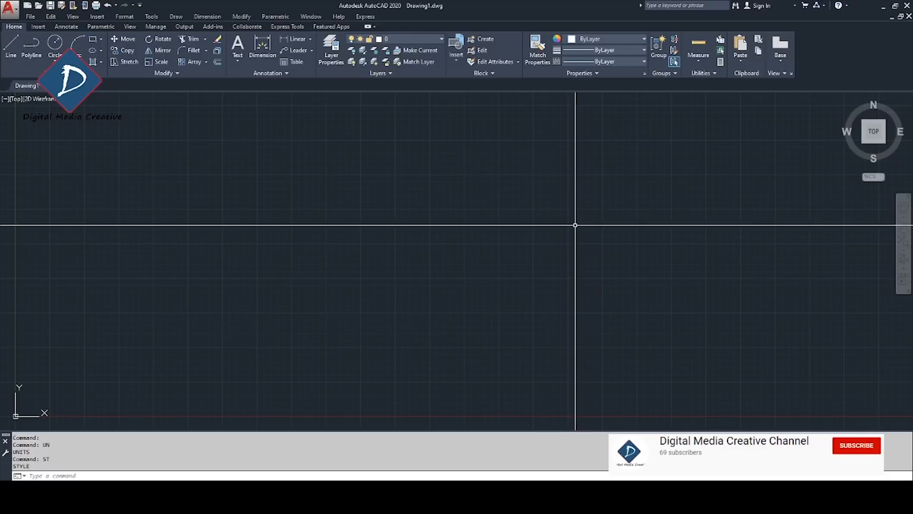
- Create a new dimension style named "DIM - 1" based on Standard for all dimensions
type("D")
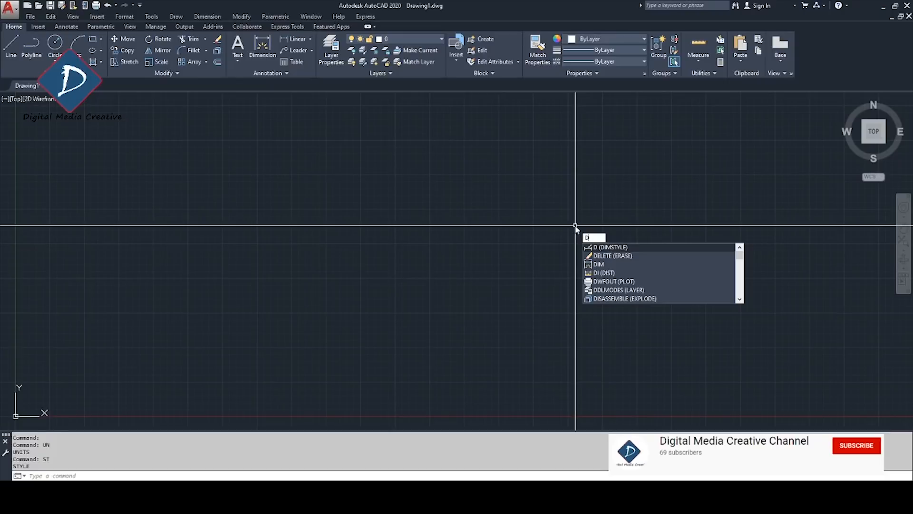
key("Return")
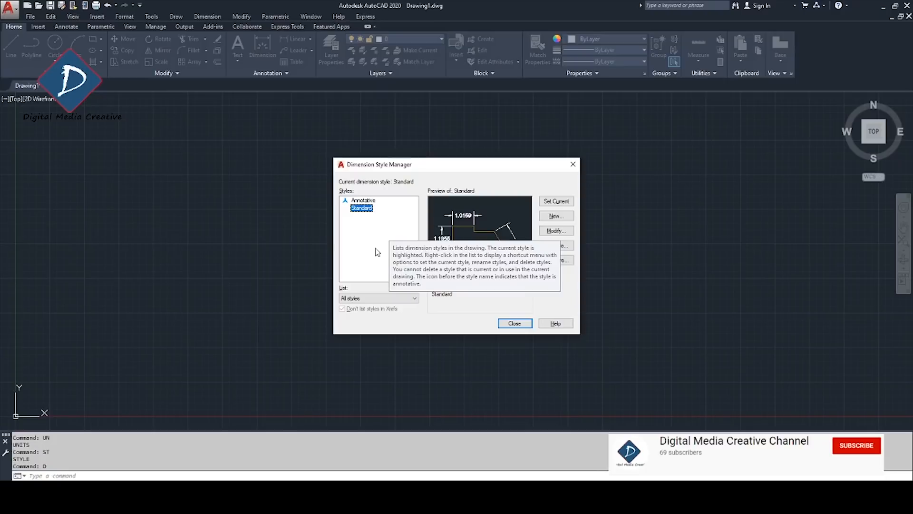
left_click(565, 220)
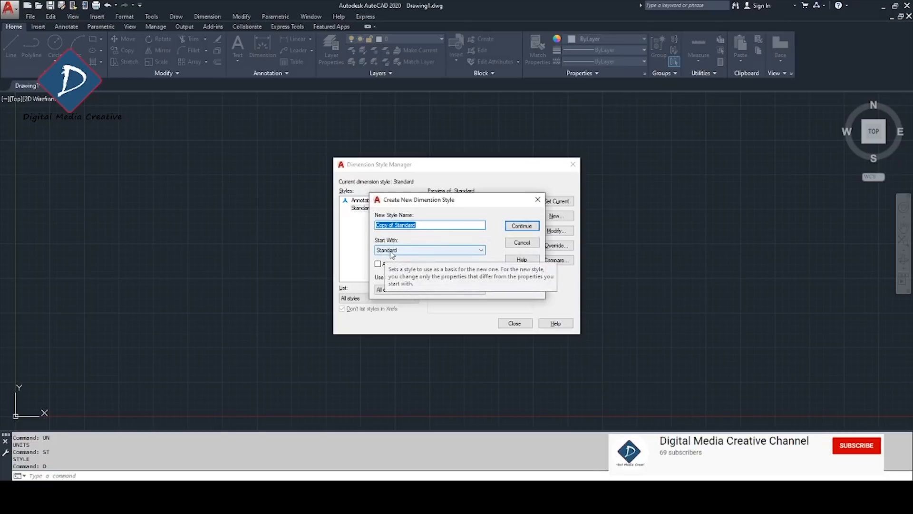
left_click_drag(393, 201, 470, 185)
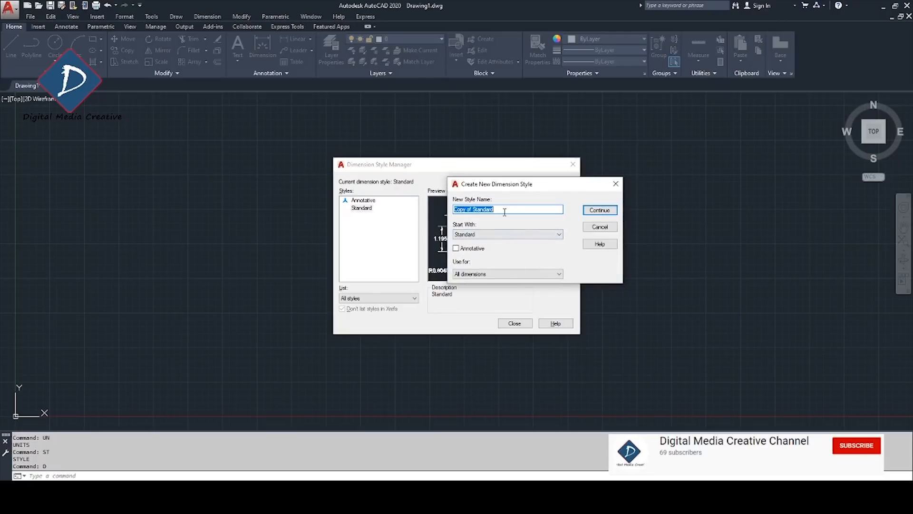
type("DIM - 1")
left_click(611, 212)
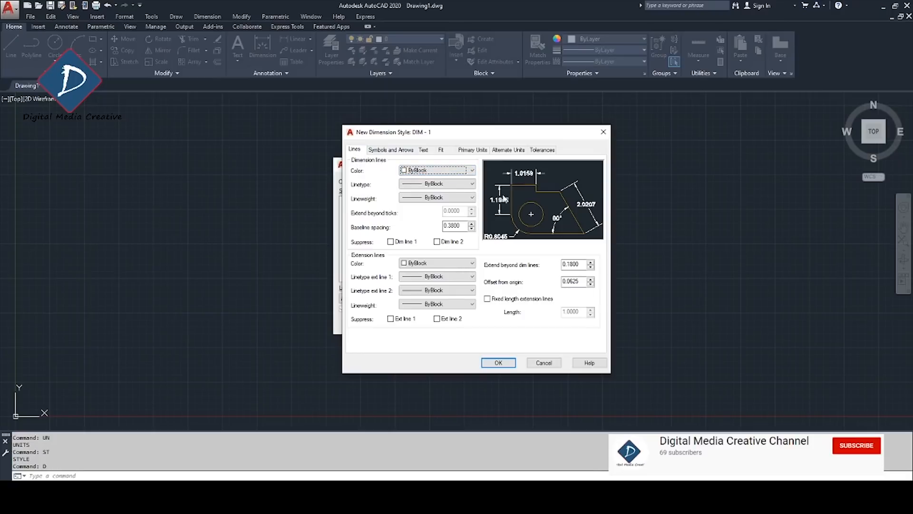
- Set the dimension lines' color, linetype and lineweight to ByLayer and their baseline spacing to 3.75
left_click(435, 171)
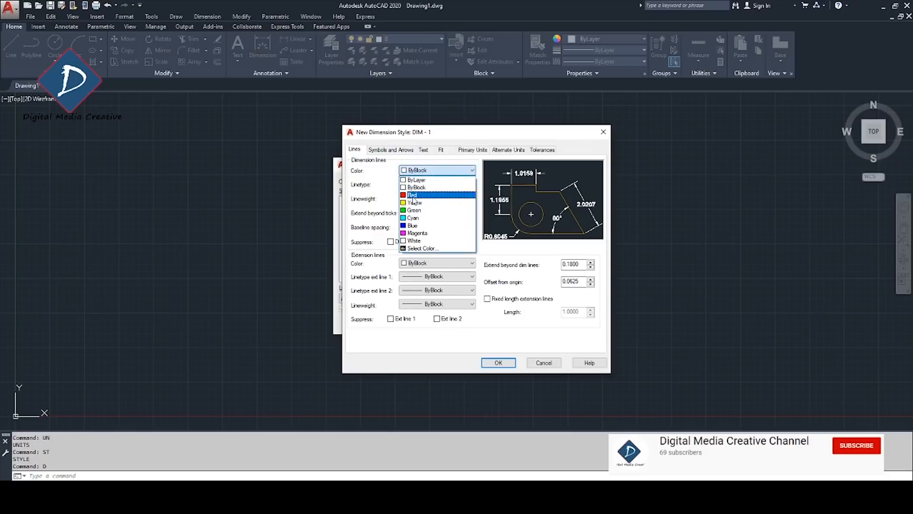
left_click(431, 181)
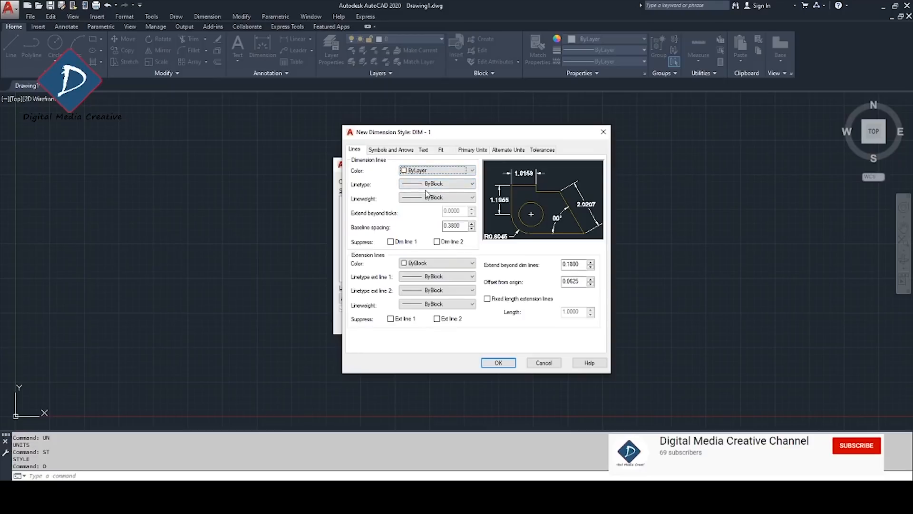
left_click(429, 186)
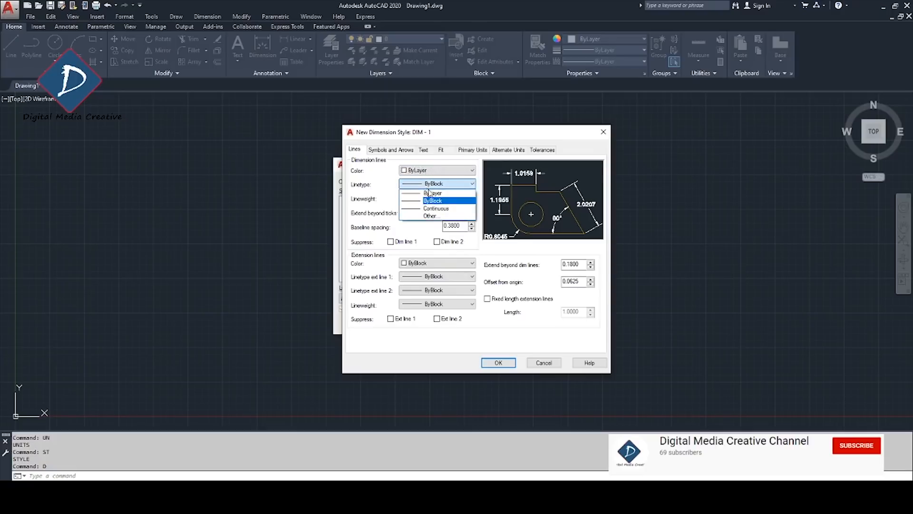
left_click(429, 191)
left_click(430, 197)
left_click(431, 208)
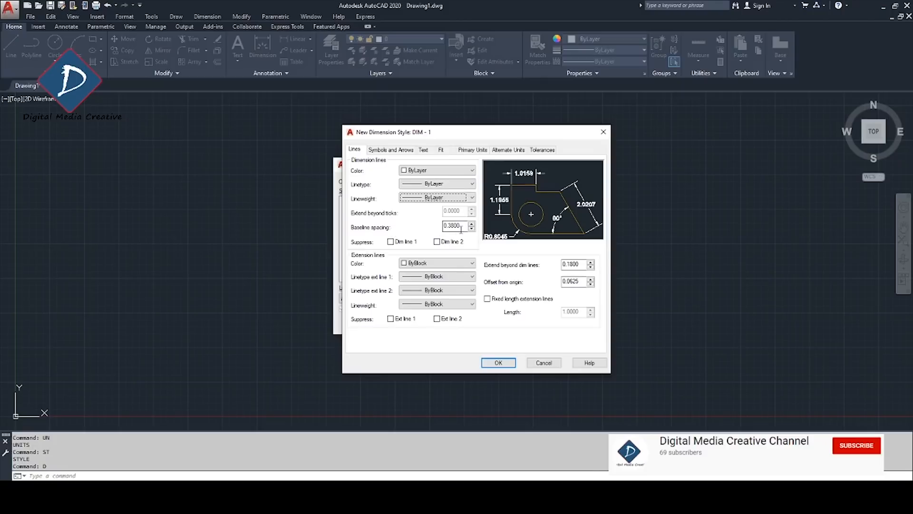
left_click_drag(466, 227, 394, 227)
type("3.75")
left_click(390, 242)
left_click(391, 242)
left_click(390, 241)
left_click(390, 242)
- Set the extension lines' color, both linetypes and lineweight to ByLayer
left_click(430, 265)
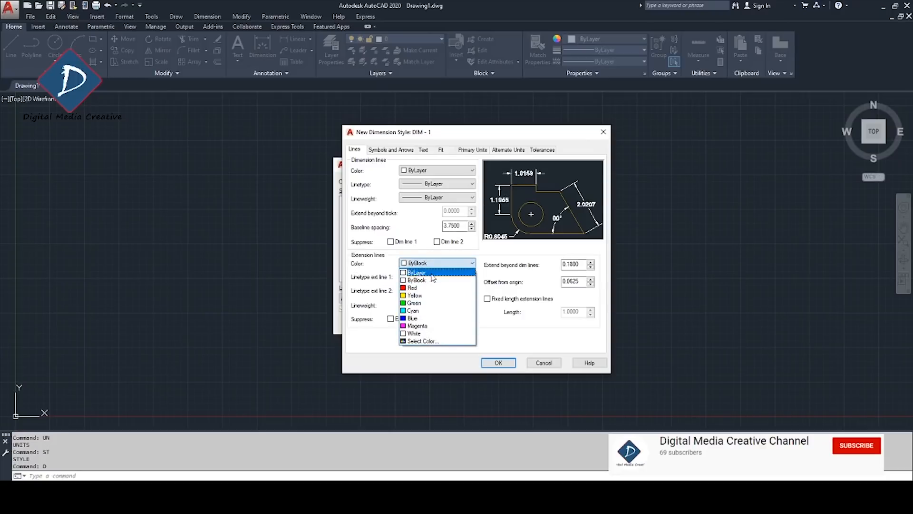
left_click(432, 274)
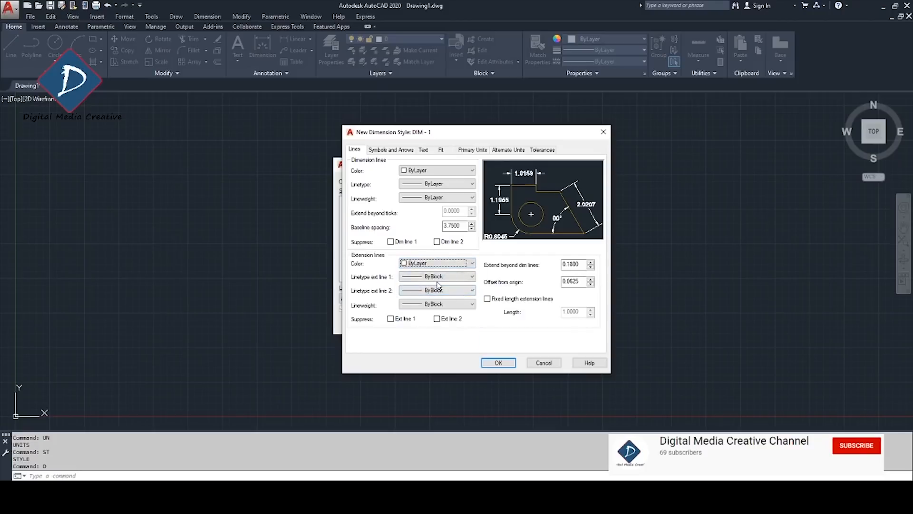
left_click(438, 277)
left_click(438, 286)
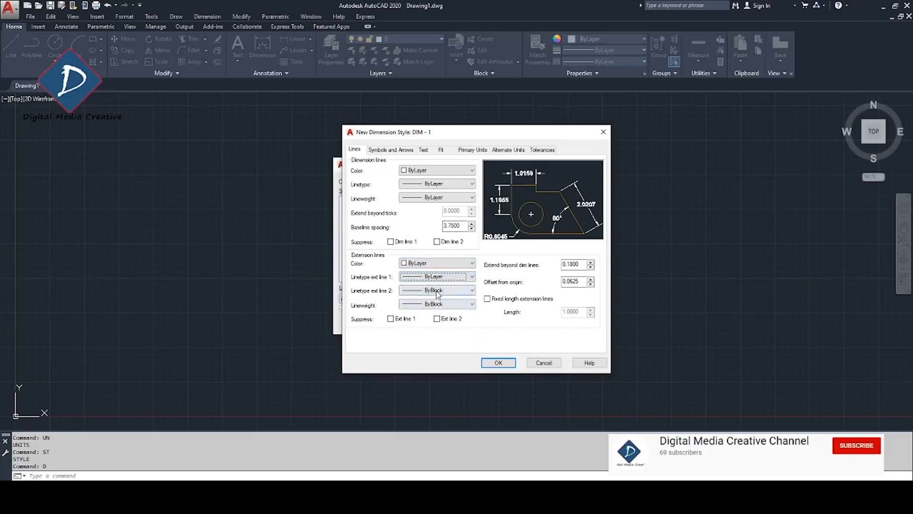
left_click(438, 290)
left_click(438, 298)
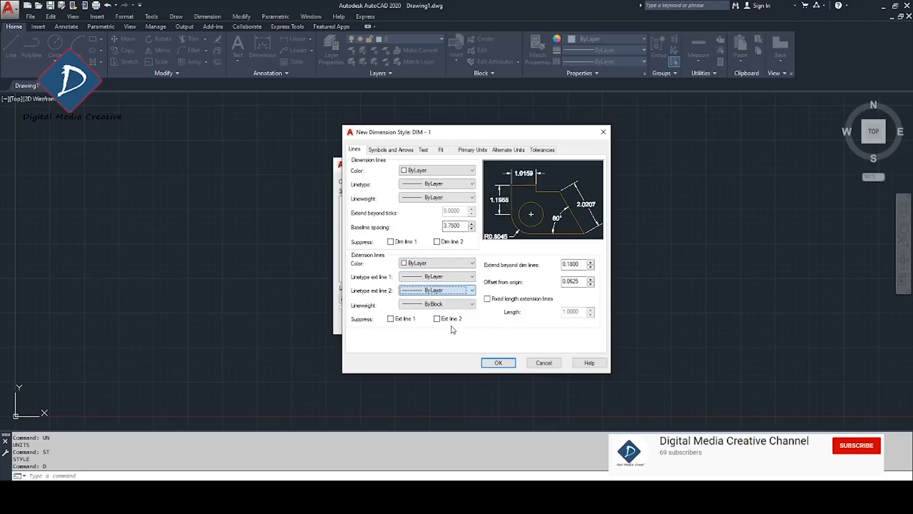
left_click(441, 304)
left_click(445, 98)
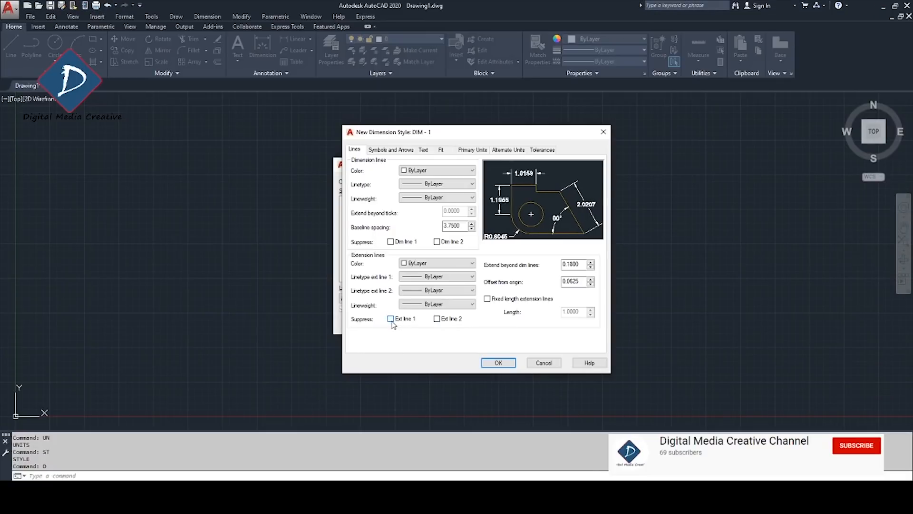
- Set the extension lines to extend 1.25 beyond the dimension lines and to offset 0.625 from the origin
left_click(391, 319)
left_click_drag(584, 265, 516, 264)
type("1.25")
left_click_drag(580, 265, 551, 266)
key("Tab")
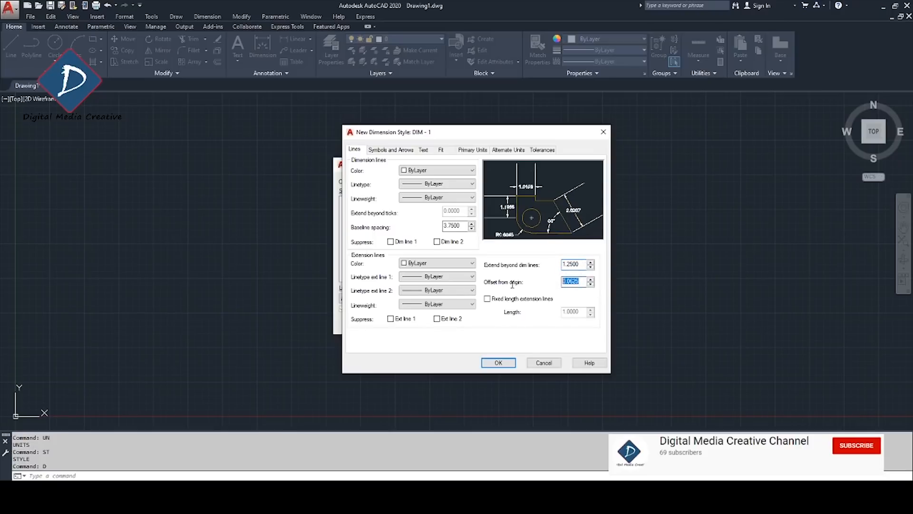
left_click(569, 281)
- Set the first and second arrowheads to Architectural tick with an arrow size of 1.25
left_click(399, 151)
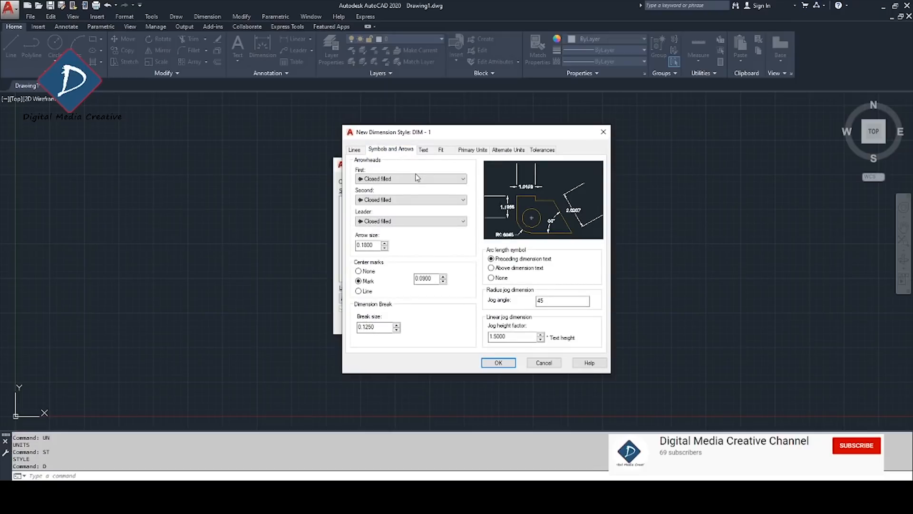
left_click(403, 180)
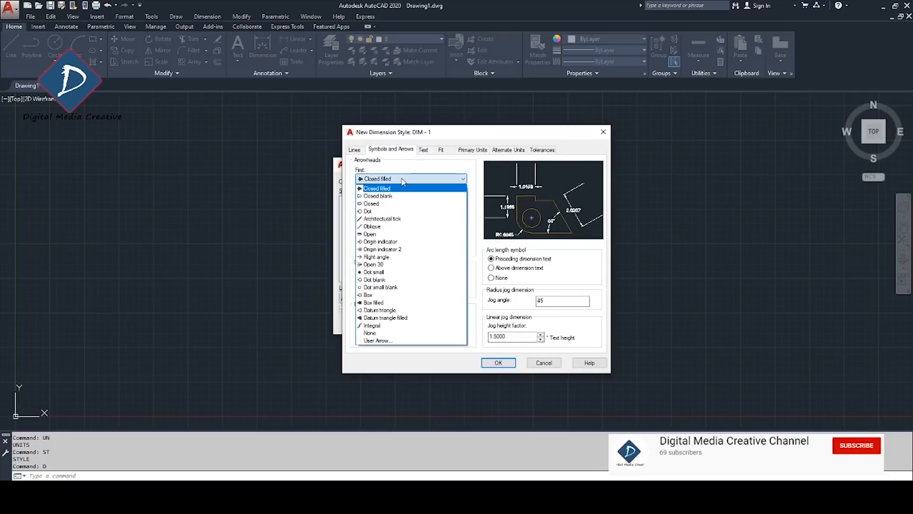
left_click(398, 220)
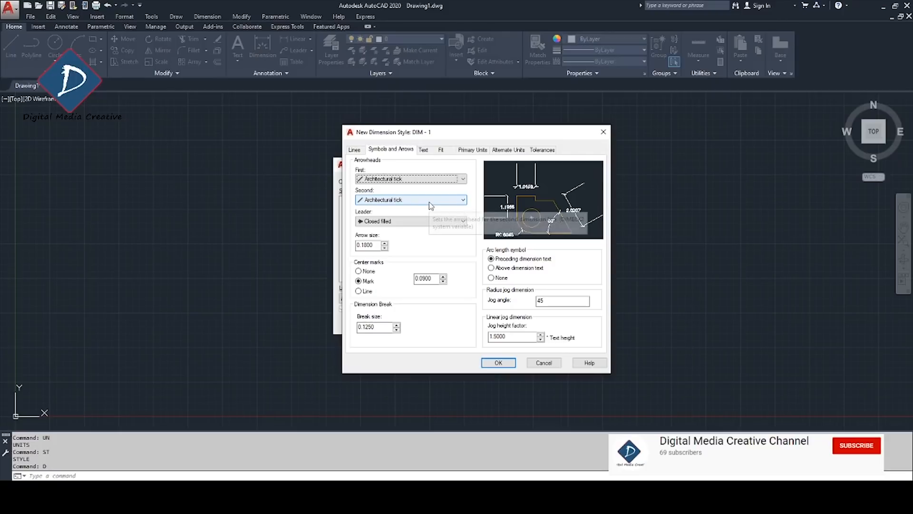
left_click(408, 178)
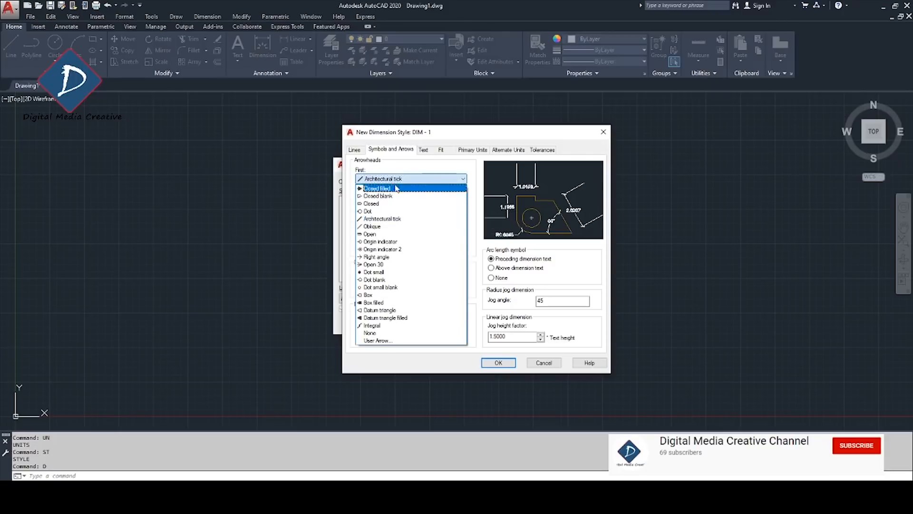
left_click(405, 177)
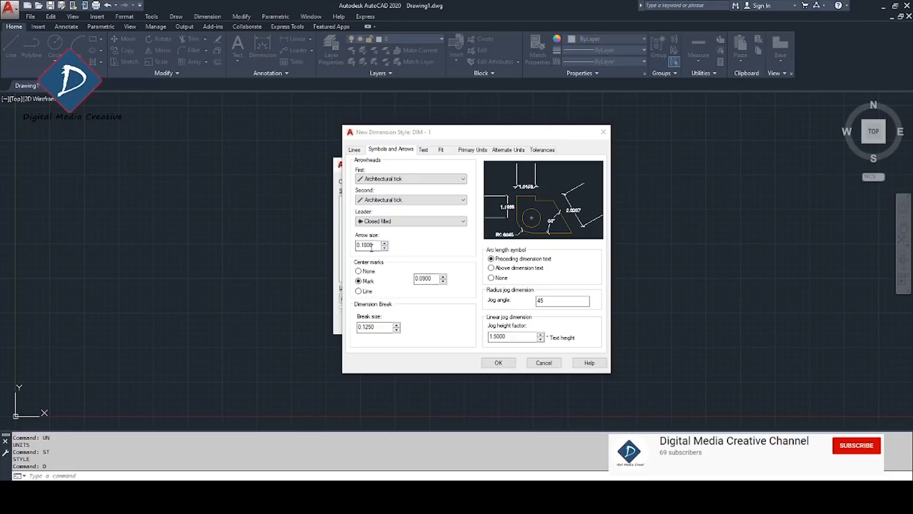
left_click_drag(374, 245, 314, 248)
type("1.25")
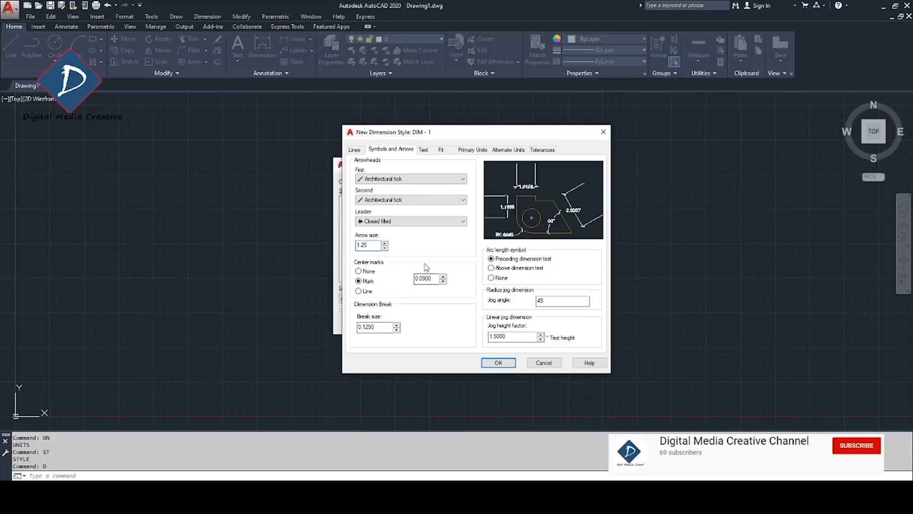
- Set the center mark size to 1 and the dimension break size to 3.75
double_click(436, 279)
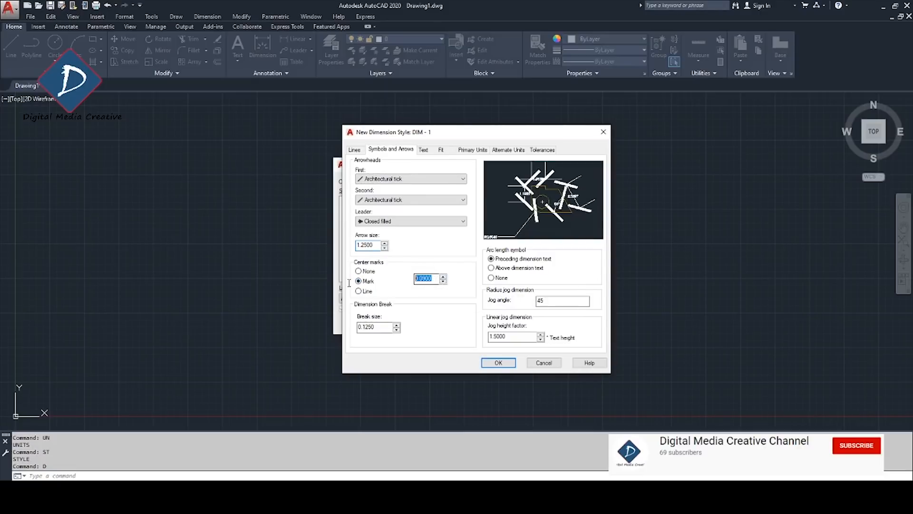
type("1")
left_click(375, 249)
double_click(377, 329)
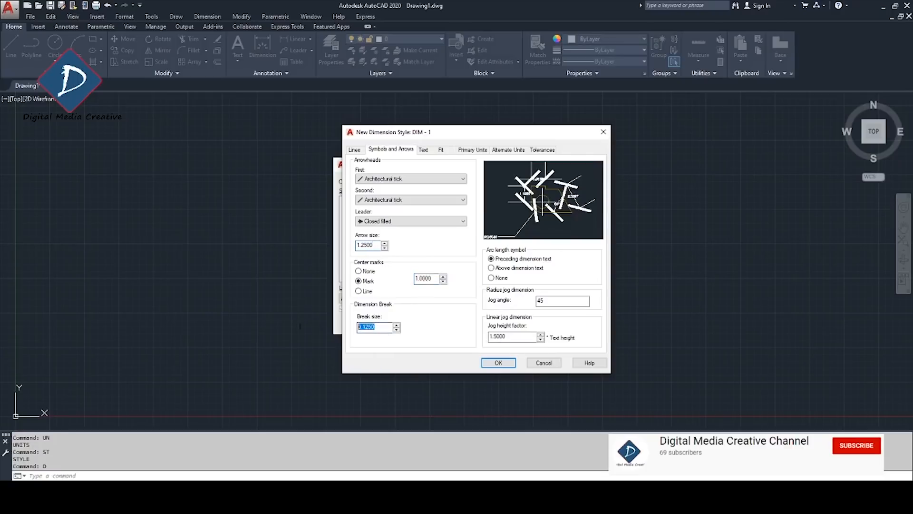
type("3.75")
- Review the baseline spacing and the arrow, center mark and dimension break sizes of the new style
left_click(355, 150)
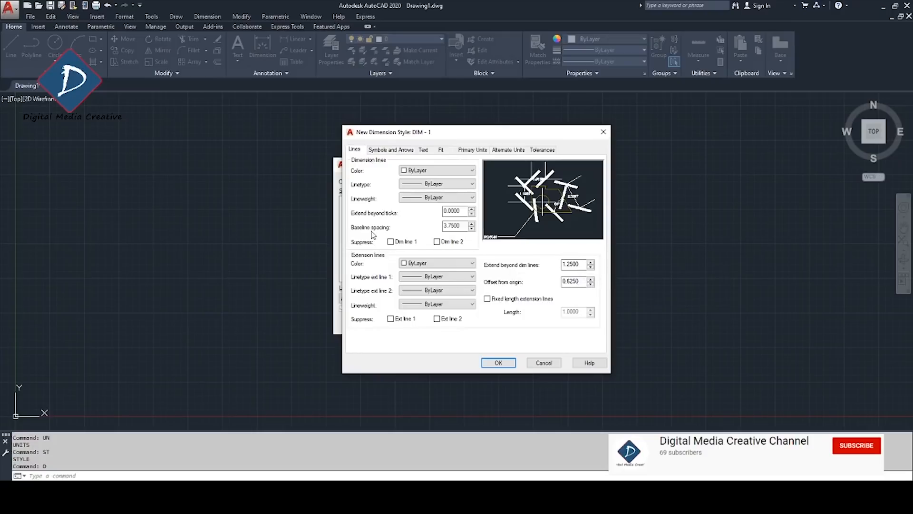
double_click(455, 226)
left_click(391, 150)
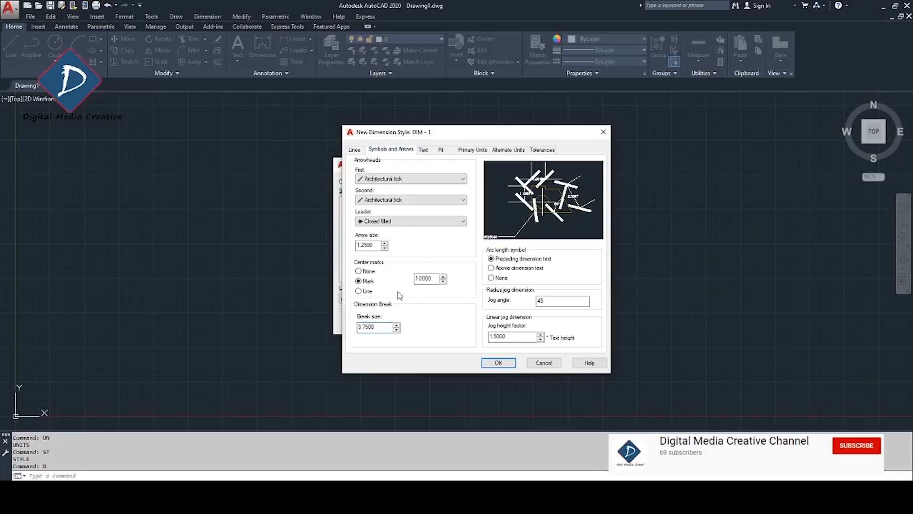
double_click(383, 327)
left_click_drag(376, 245, 339, 244)
left_click_drag(434, 279, 414, 278)
left_click_drag(386, 327, 322, 329)
- Set the dimension text style to Arial and the text color to ByLayer, keeping the fill color at None
left_click(426, 151)
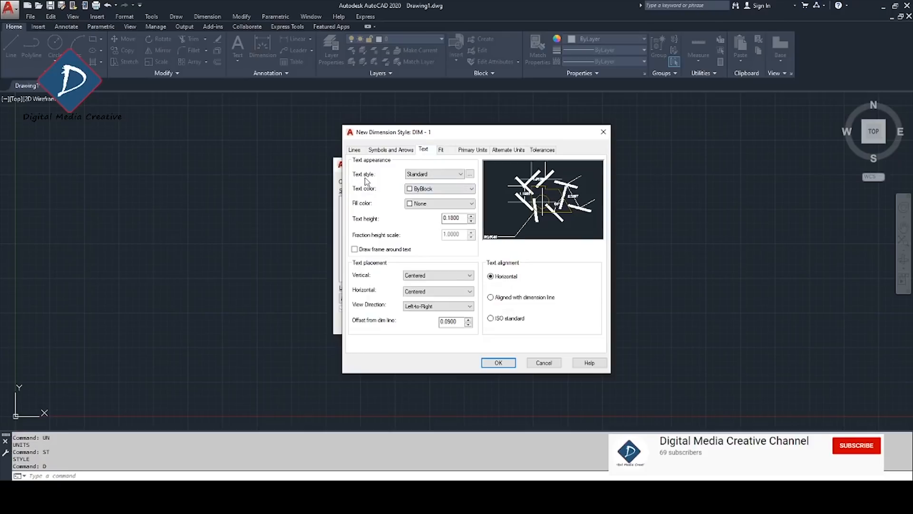
left_click(438, 174)
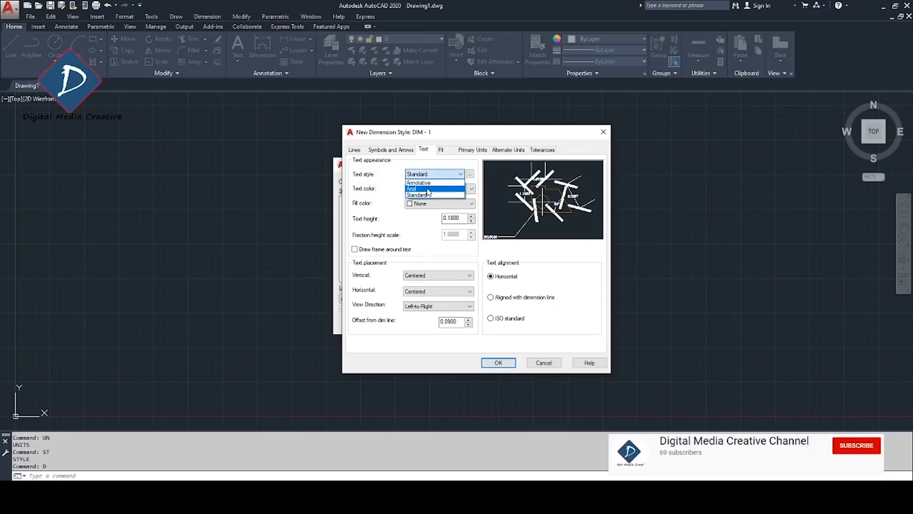
left_click(427, 189)
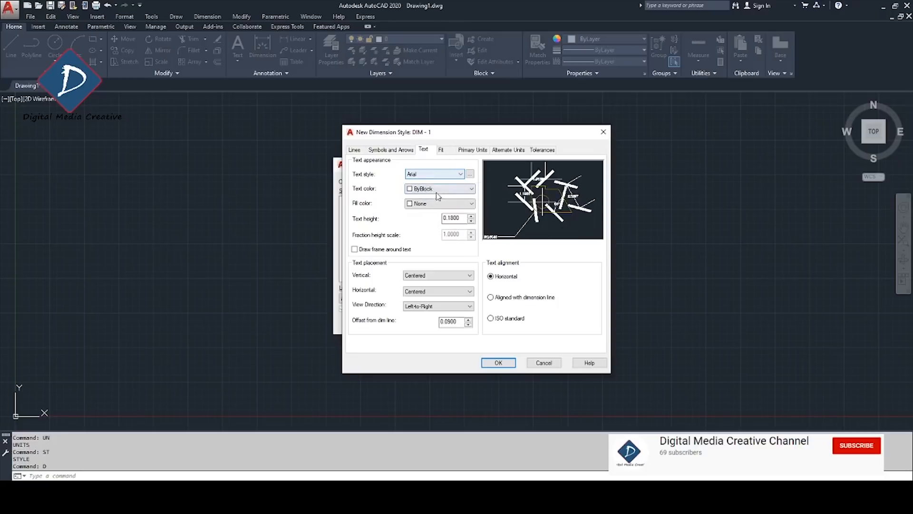
left_click(438, 189)
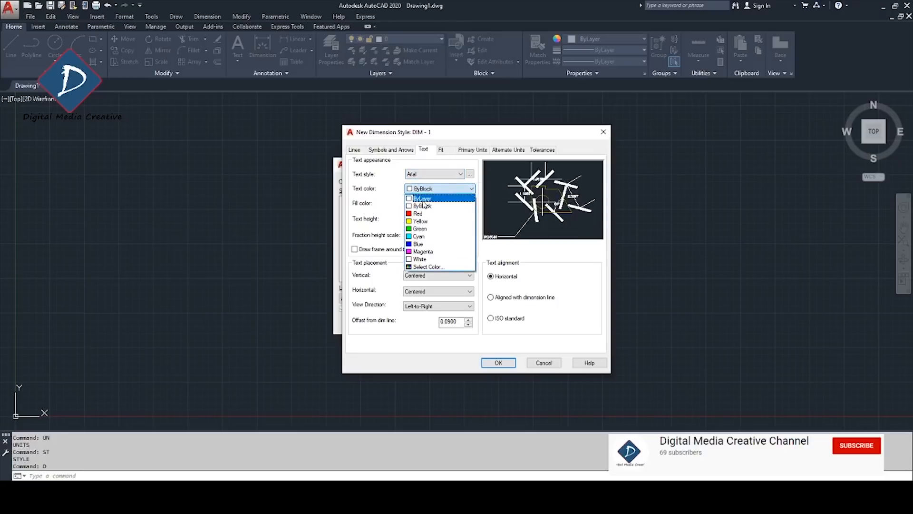
left_click(428, 199)
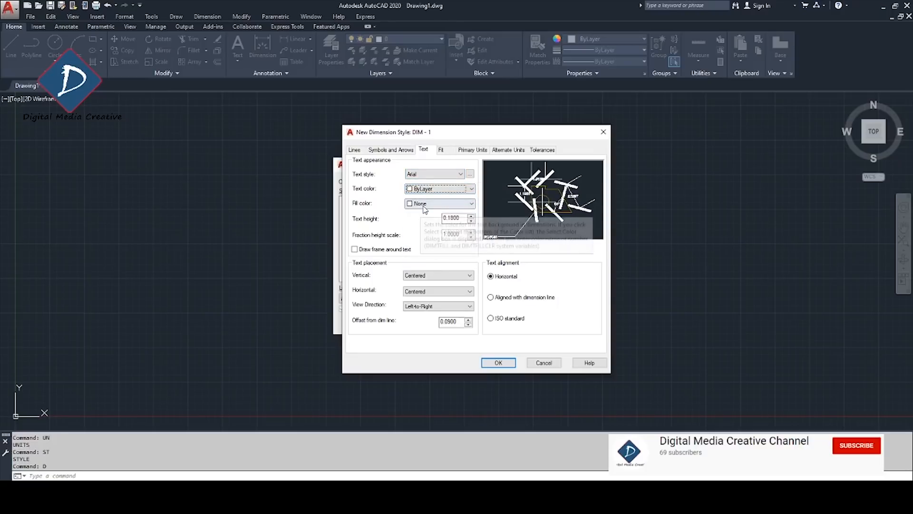
left_click(425, 203)
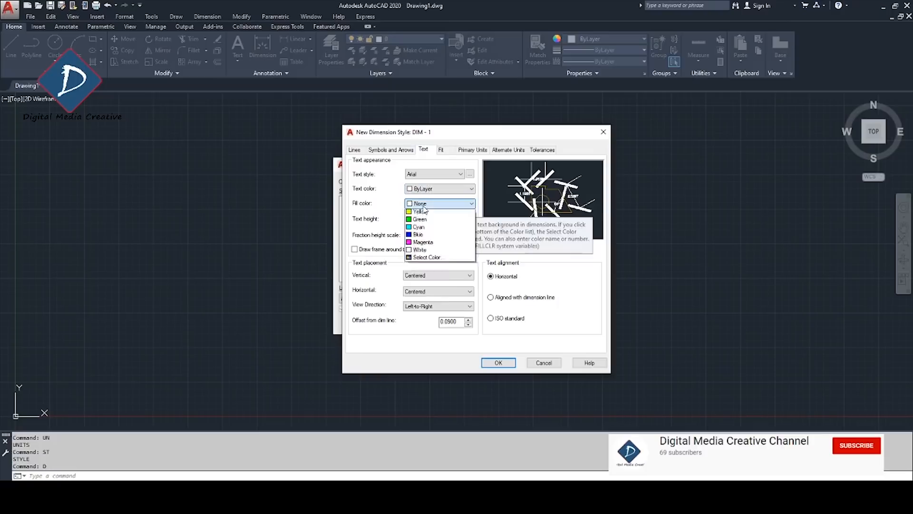
left_click(375, 195)
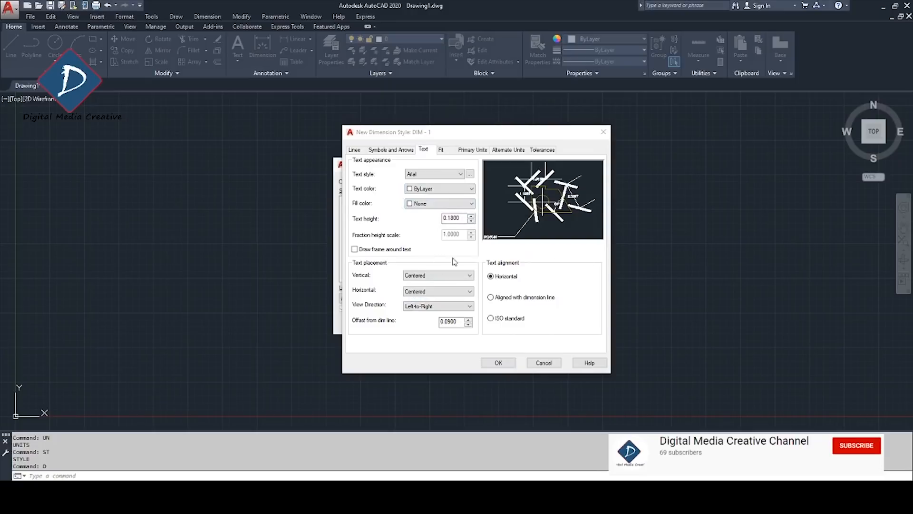
- Set the dimension text height to 2 and try the frame around the text, leaving it switched off
double_click(459, 219)
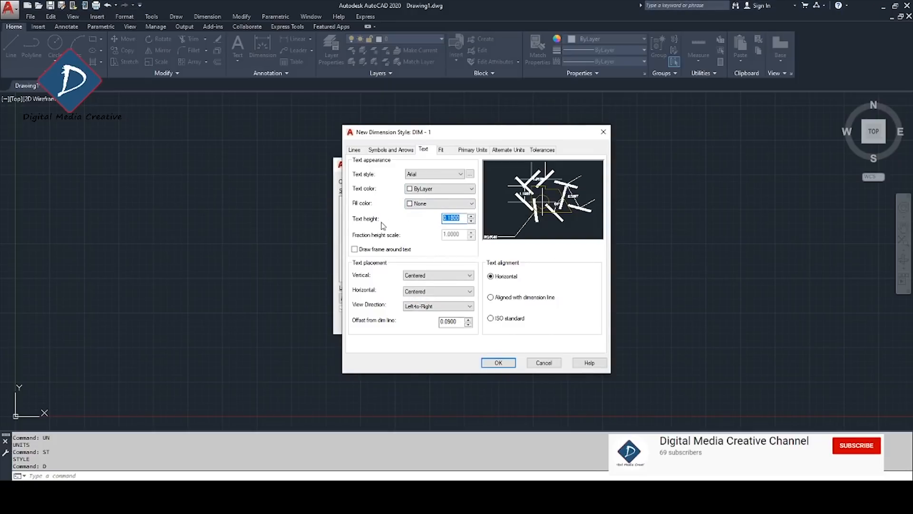
type("2")
left_click(354, 249)
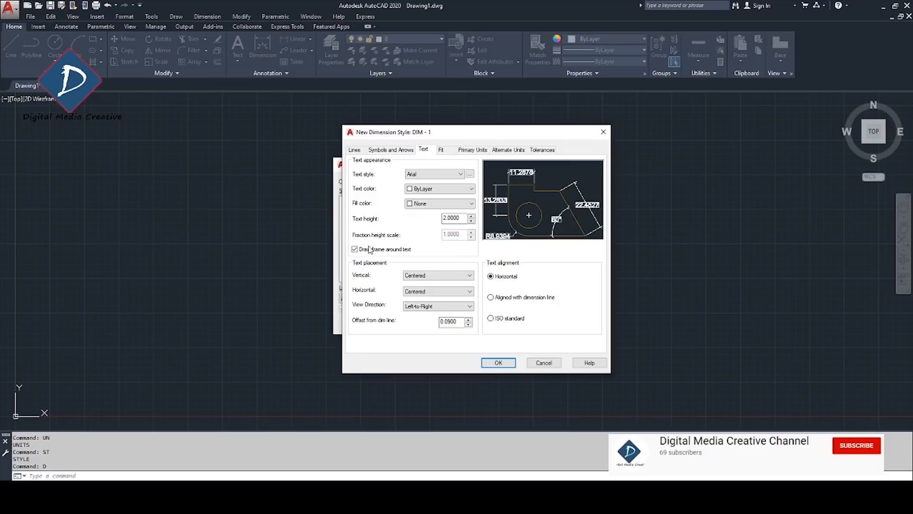
left_click(355, 249)
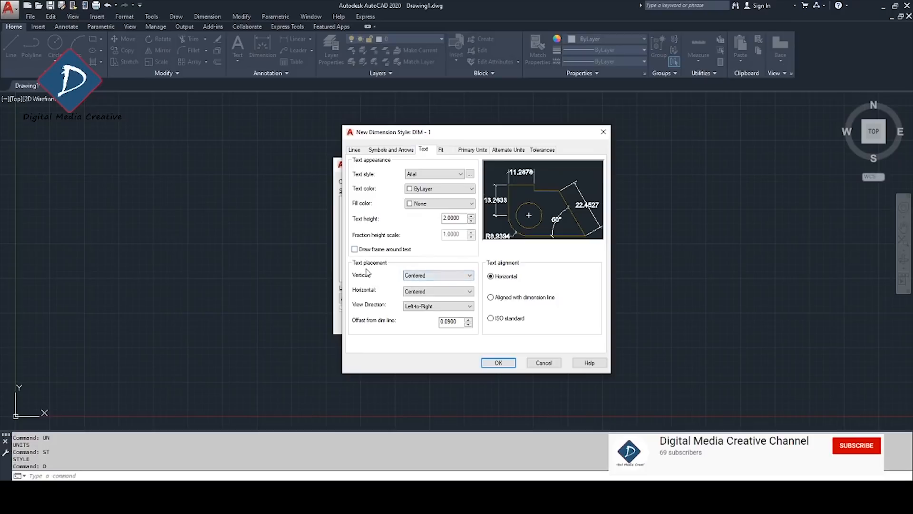
- Place the dimension text vertically Above, offset it 0.75 from the dimension line, and align it by the ISO standard
left_click(443, 279)
left_click(430, 289)
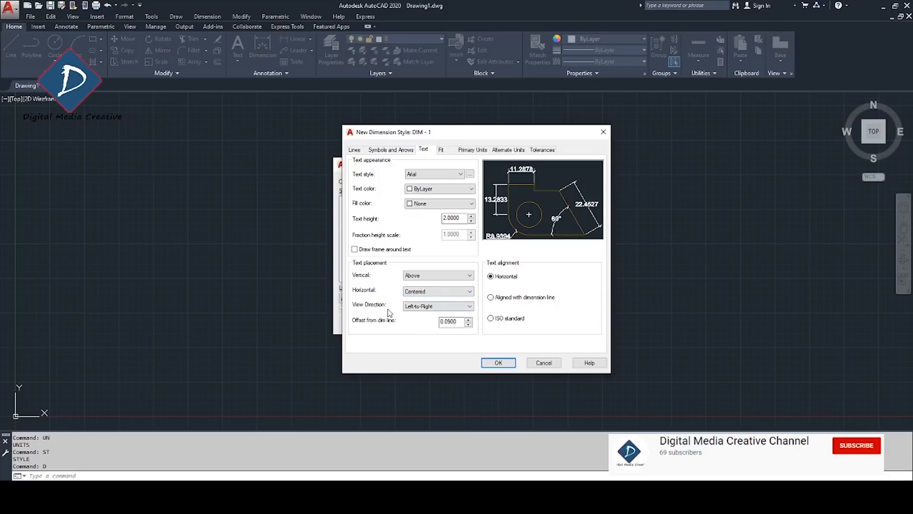
double_click(450, 321)
type("0.75")
left_click(490, 318)
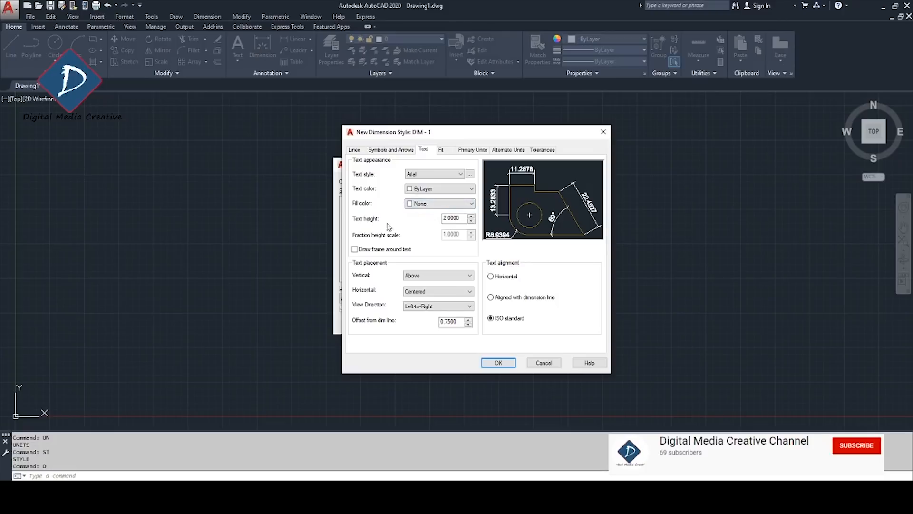
left_click_drag(462, 218, 381, 228)
double_click(457, 322)
- Fit dimensions with text always between extension lines, displaced text over the dimension line without leader, and a dimension line drawn between extension lines
left_click(441, 150)
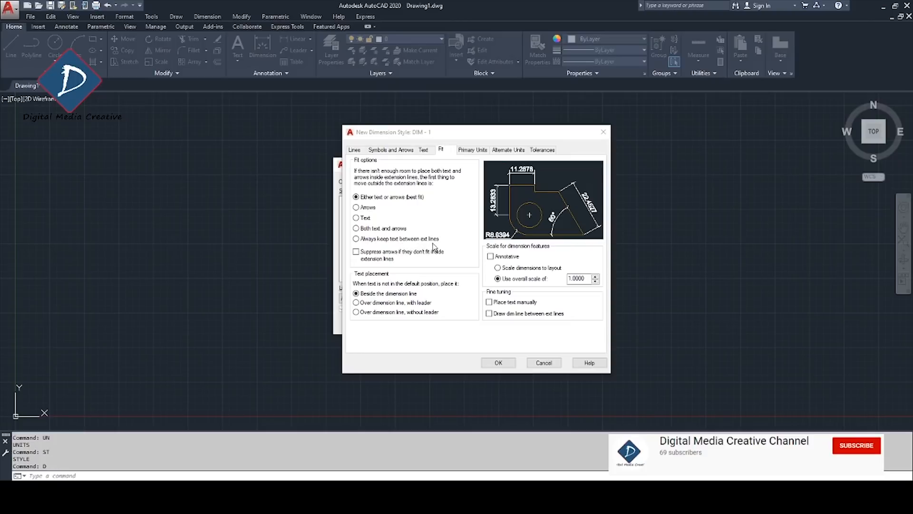
left_click(357, 239)
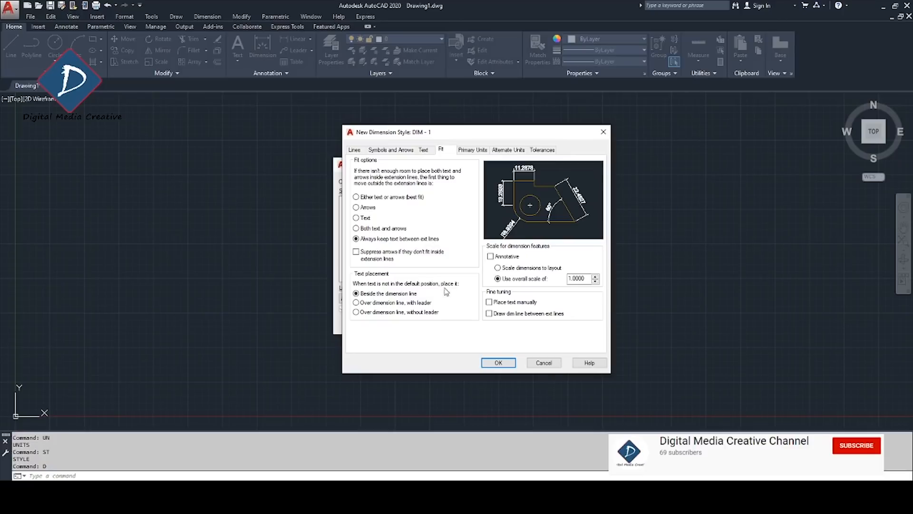
left_click(356, 313)
left_click_drag(587, 279, 535, 283)
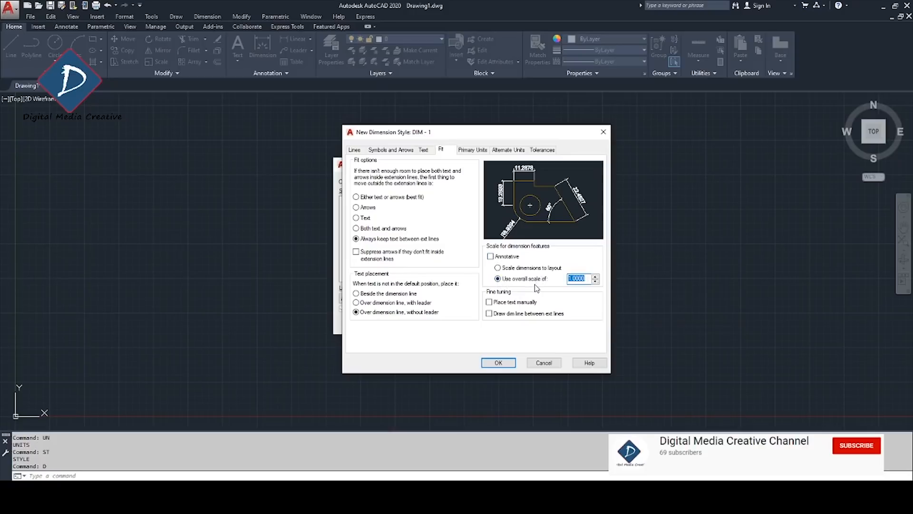
left_click(489, 314)
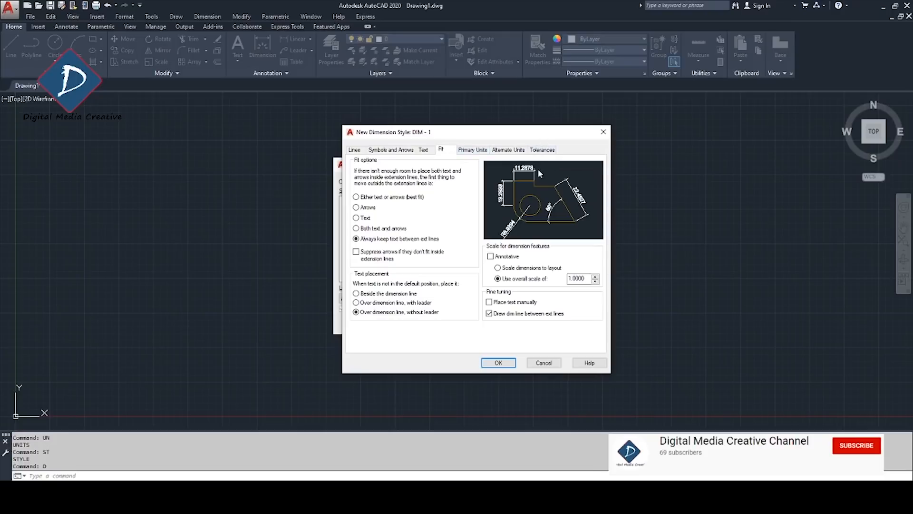
- Set the primary linear units to Decimal format with a precision of 0.00
left_click(468, 151)
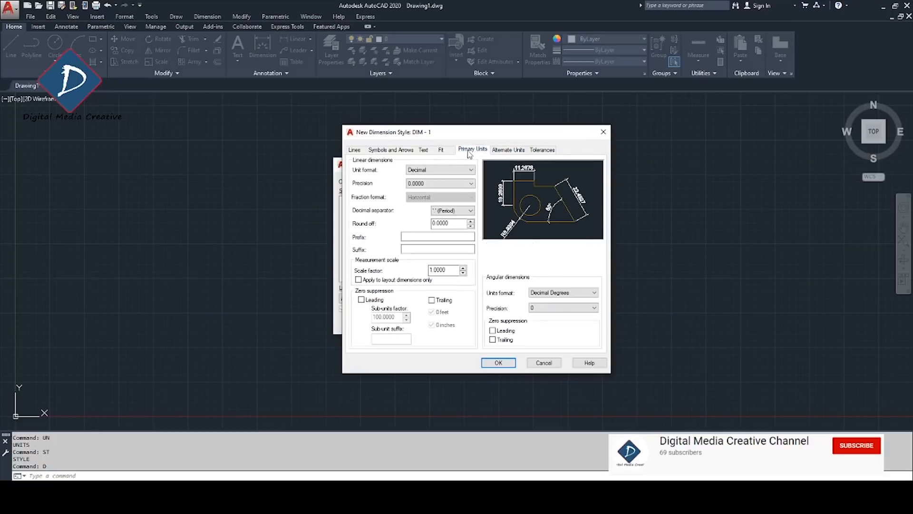
left_click(438, 169)
left_click(431, 185)
left_click(437, 184)
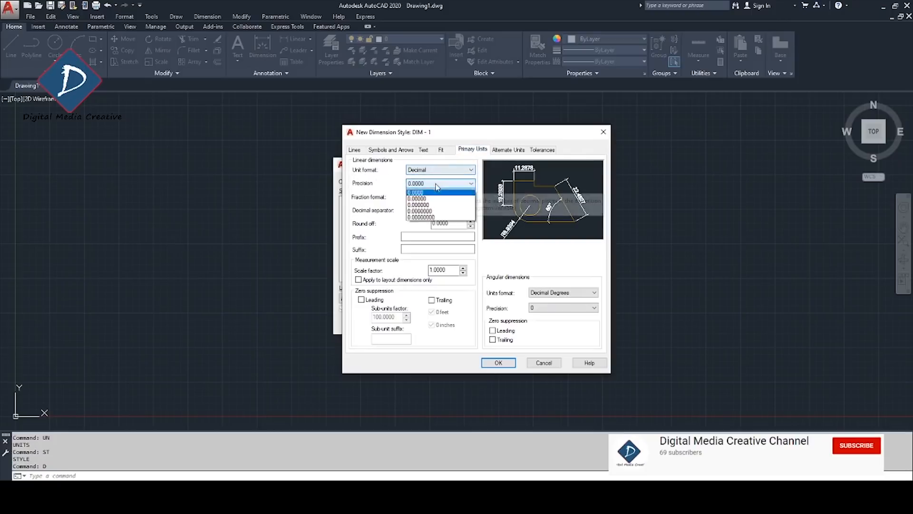
left_click(430, 205)
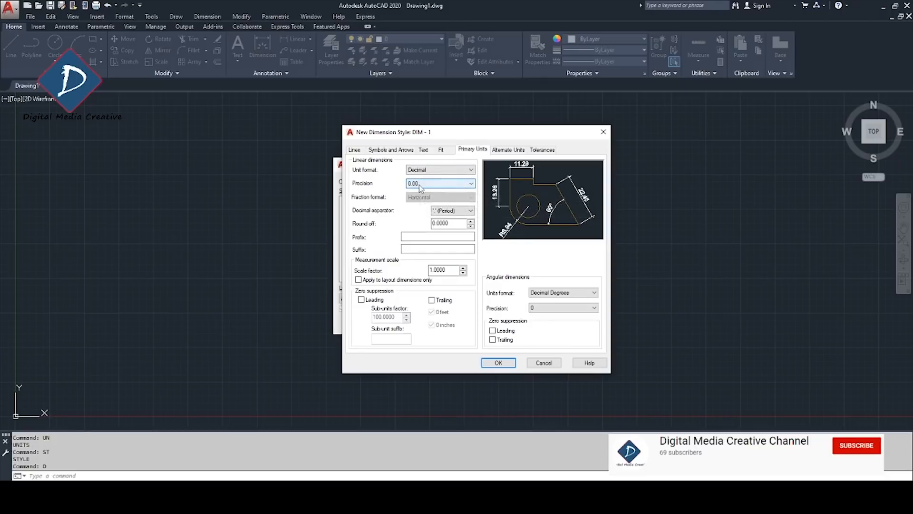
- Suppress trailing zeros in linear dimensions, leaving round off, prefix, suffix and scale factor at their defaults
double_click(438, 222)
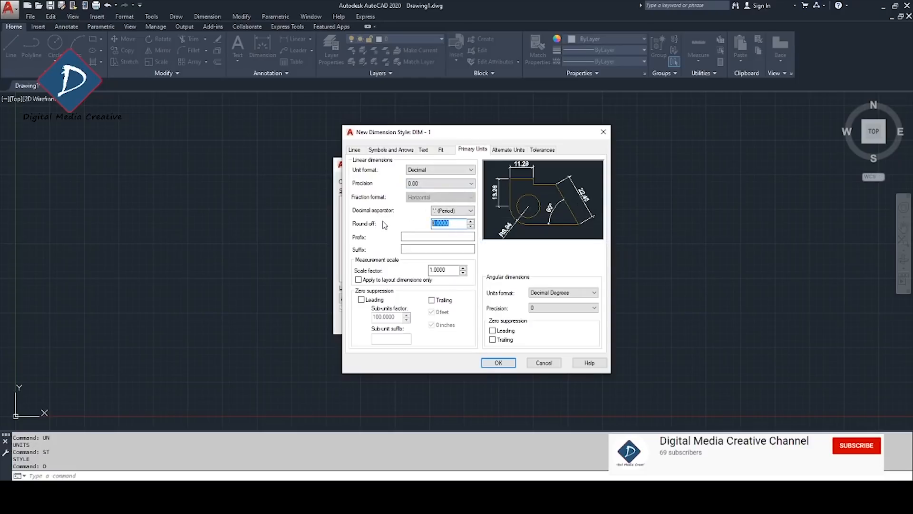
left_click(413, 237)
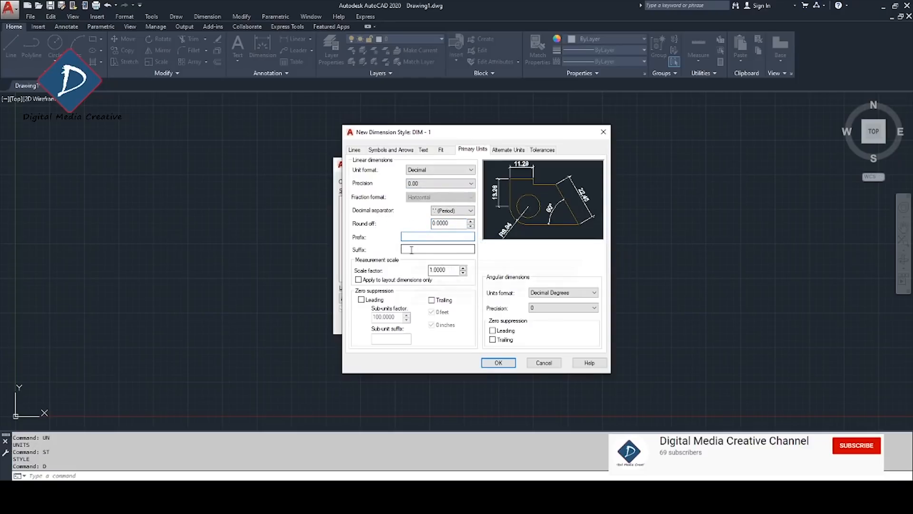
left_click(411, 249)
double_click(445, 270)
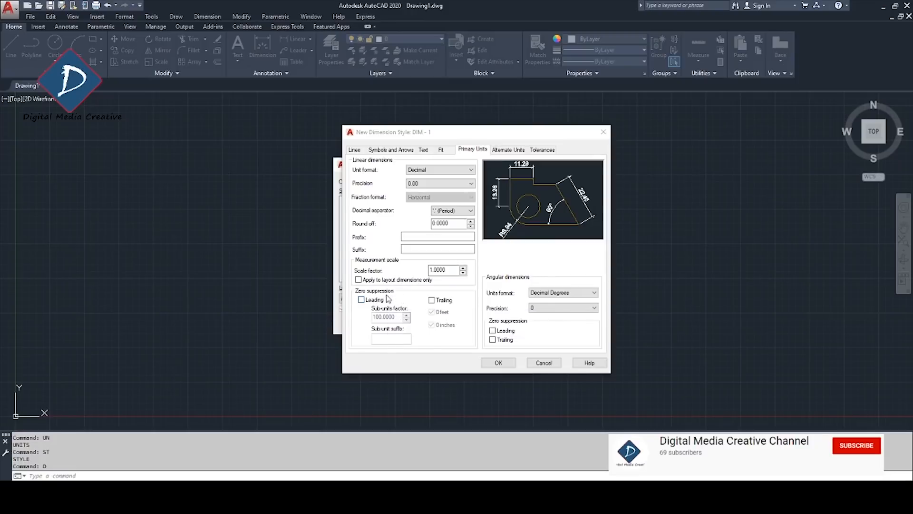
left_click(432, 300)
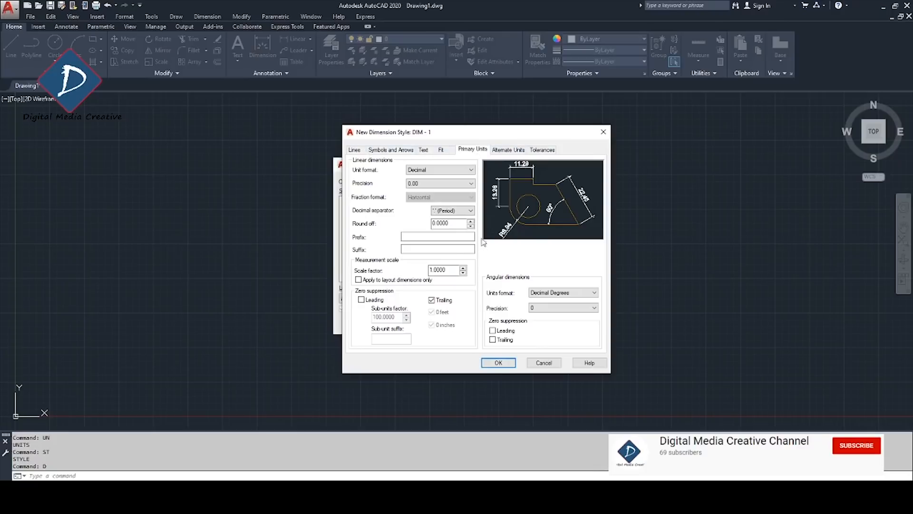
- Save the DIM - 1 dimension style, make it current, and close the style manager
left_click(501, 363)
left_click(362, 208)
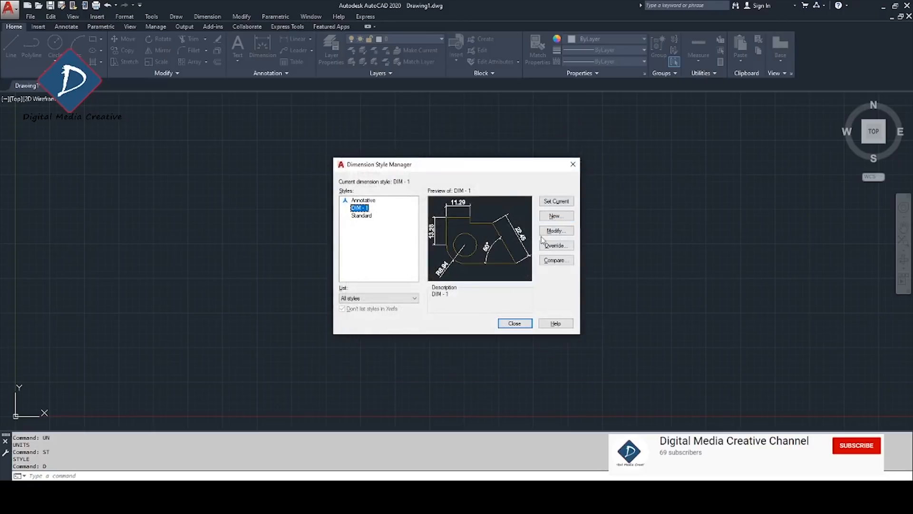
left_click(561, 201)
left_click(515, 323)
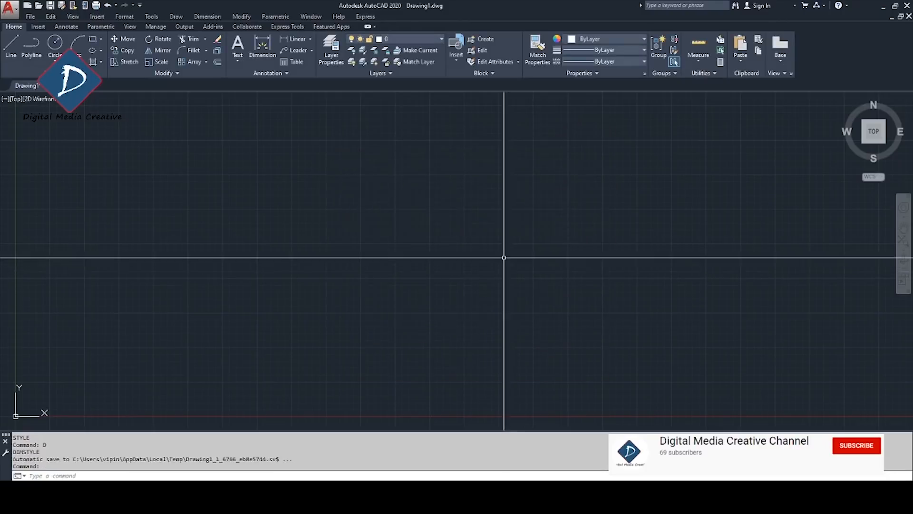
- Place a horizontal linear dimension about 19.13 units long in the empty drawing, with its dimension line above the picked points
type("dli")
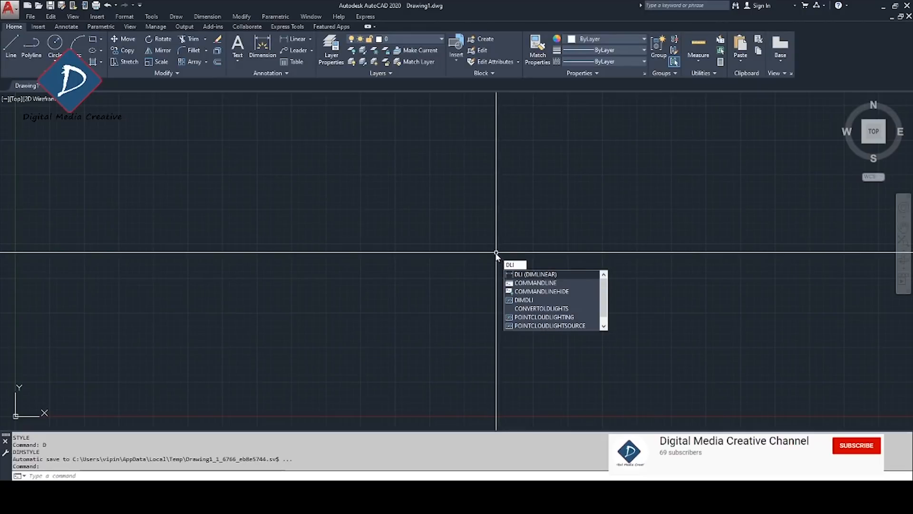
key("Return")
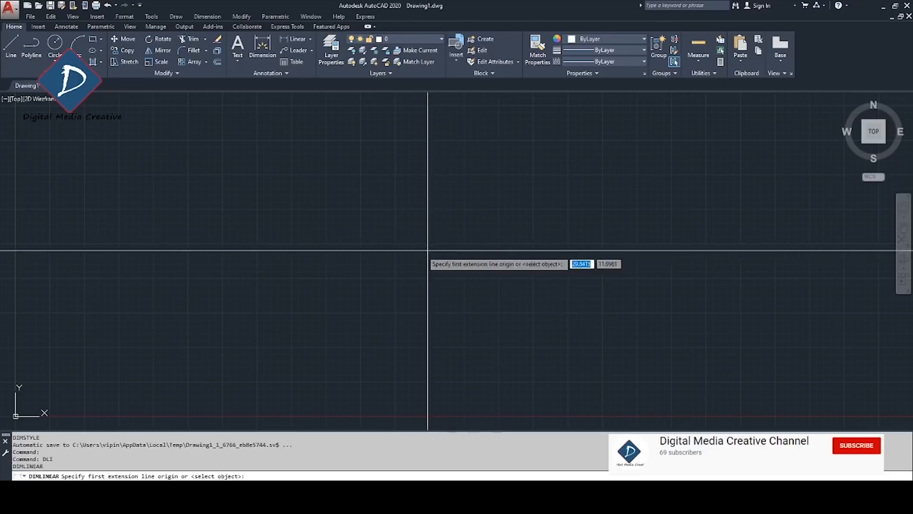
left_click(366, 255)
left_click(624, 259)
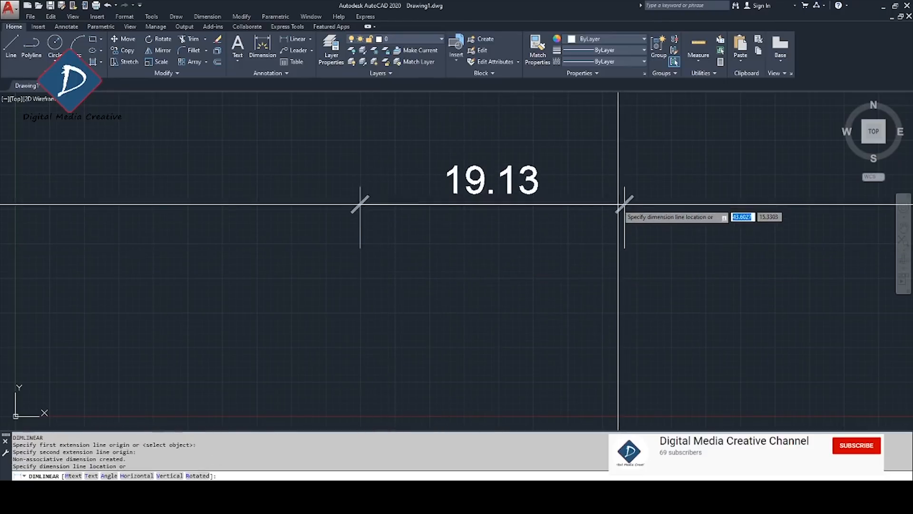
left_click(618, 205)
middle_click_drag(553, 266, 565, 310)
left_click(565, 309)
left_click(524, 167)
scroll(599, 337, "down", 5)
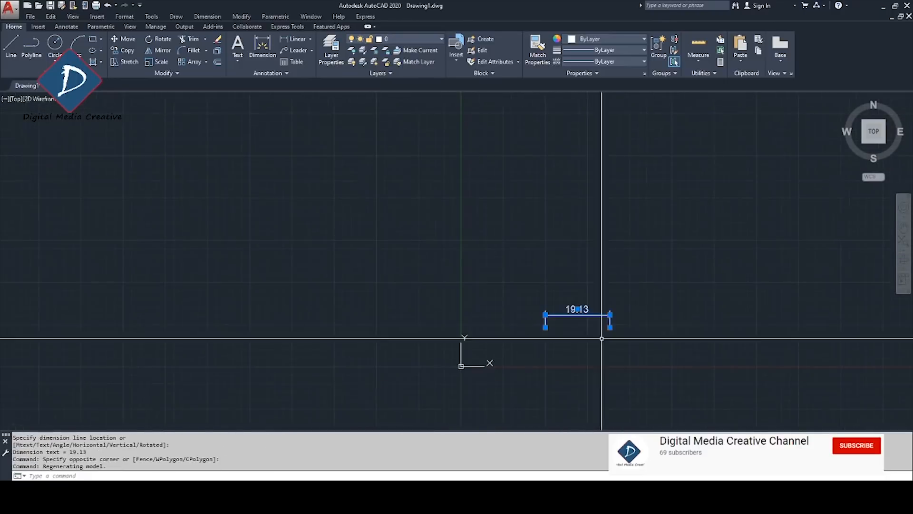
key("Escape")
scroll(577, 326, "up", 4)
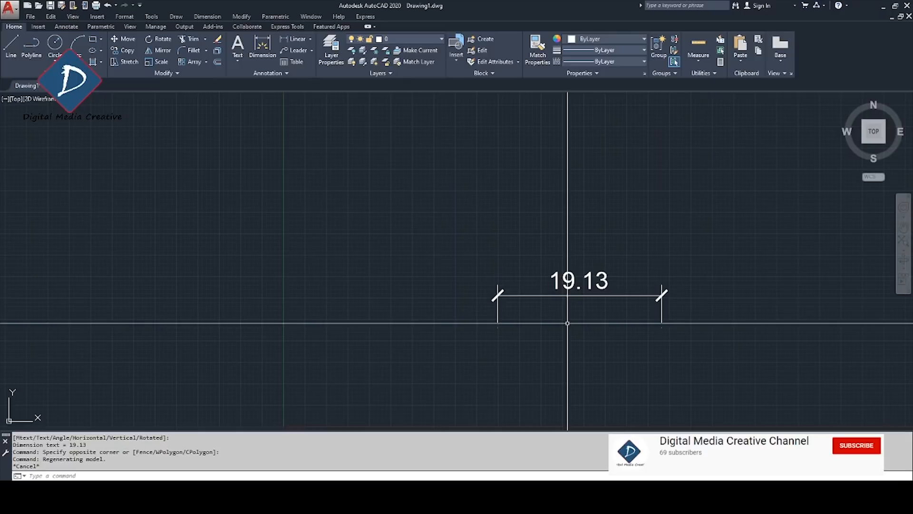
- Create a new dimension style named DIM - 10, starting with DIM - 1 and used for all dimensions
type("D")
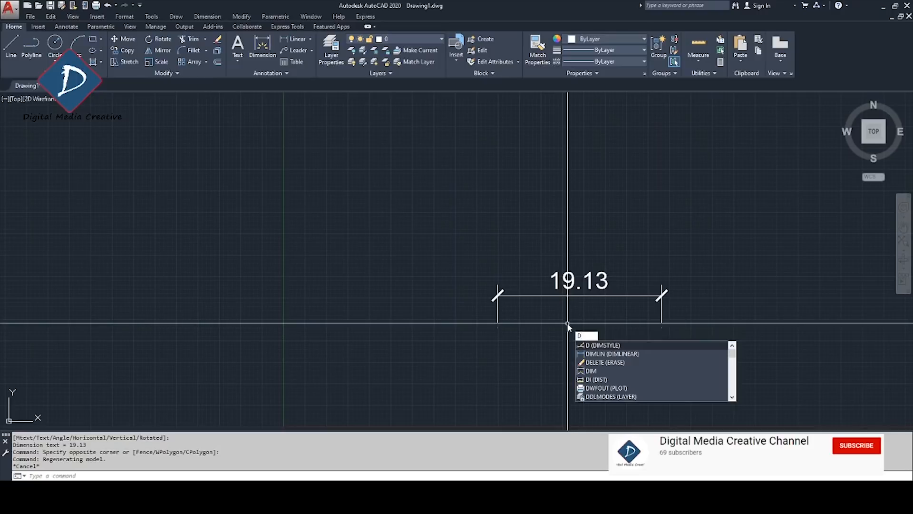
key("Return")
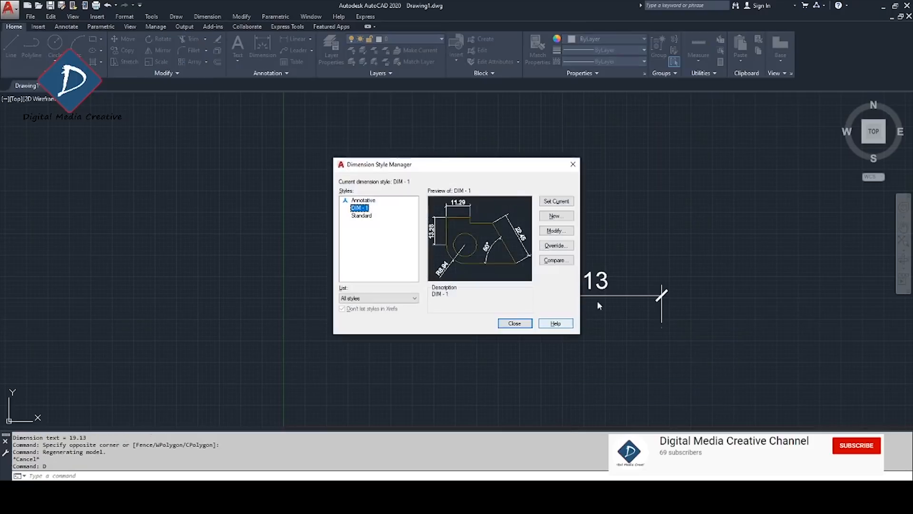
left_click(554, 216)
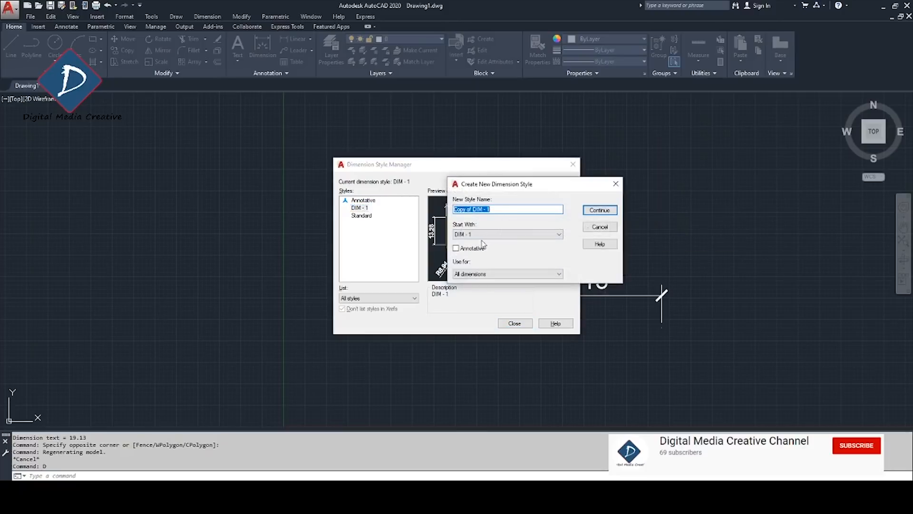
left_click(496, 209)
left_click_drag(474, 210, 452, 210)
key("BackSpace")
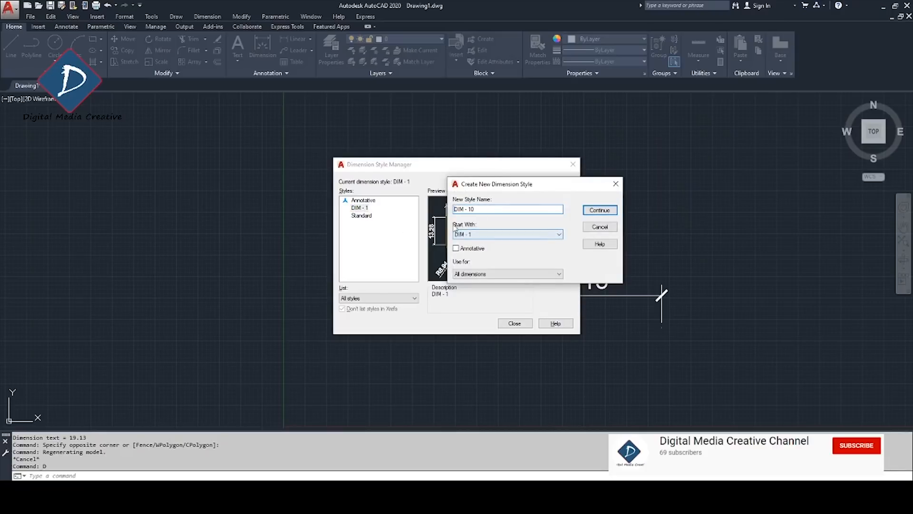
left_click(469, 234)
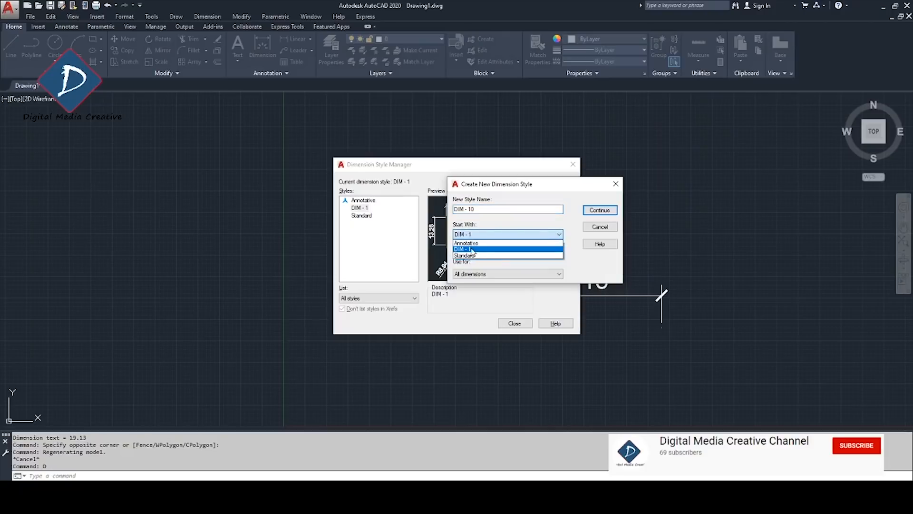
left_click(471, 247)
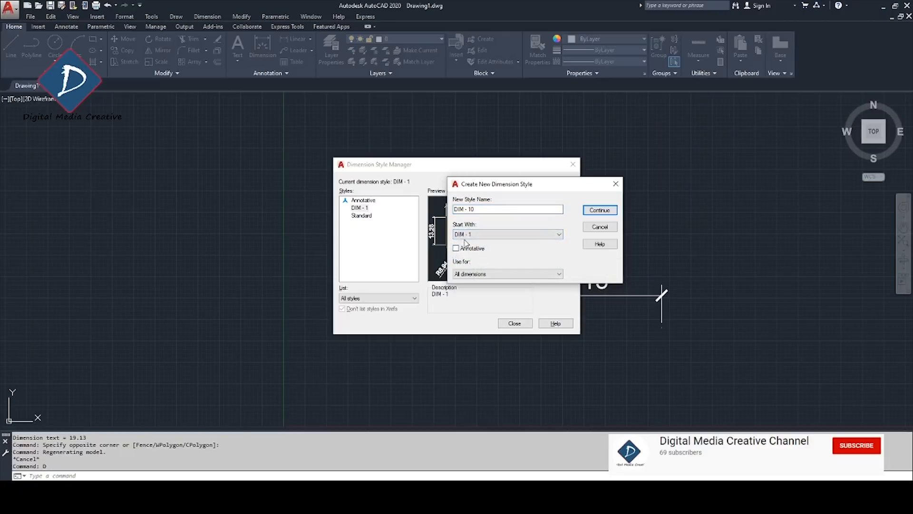
left_click(591, 214)
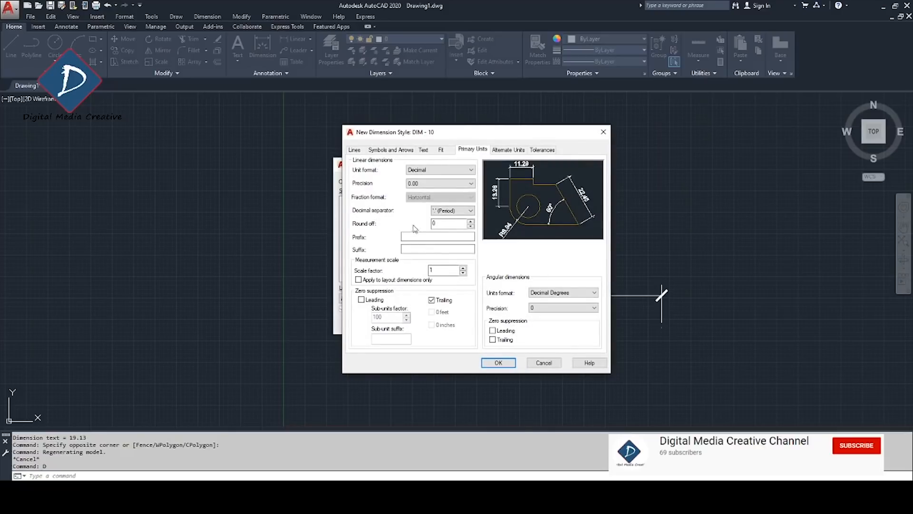
- Set the overall scale for dimension features in the DIM - 10 style to 10
left_click(442, 150)
left_click(581, 280)
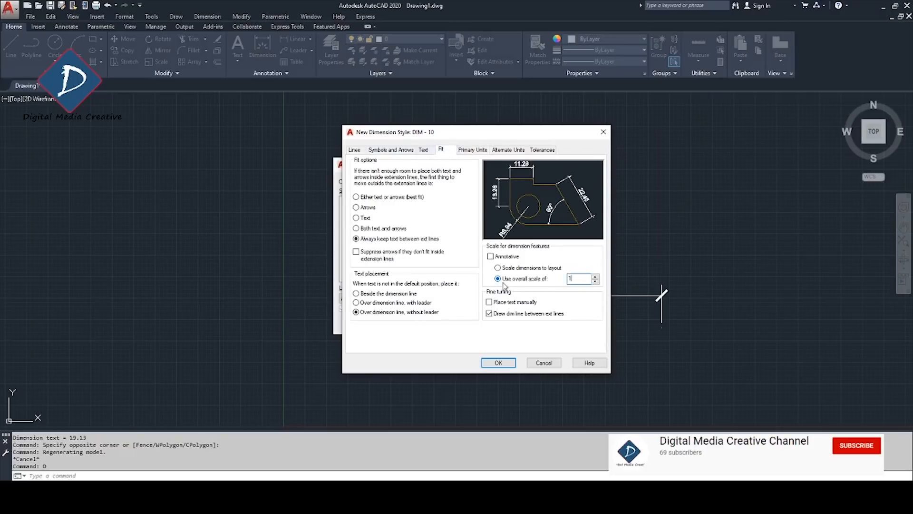
type("0")
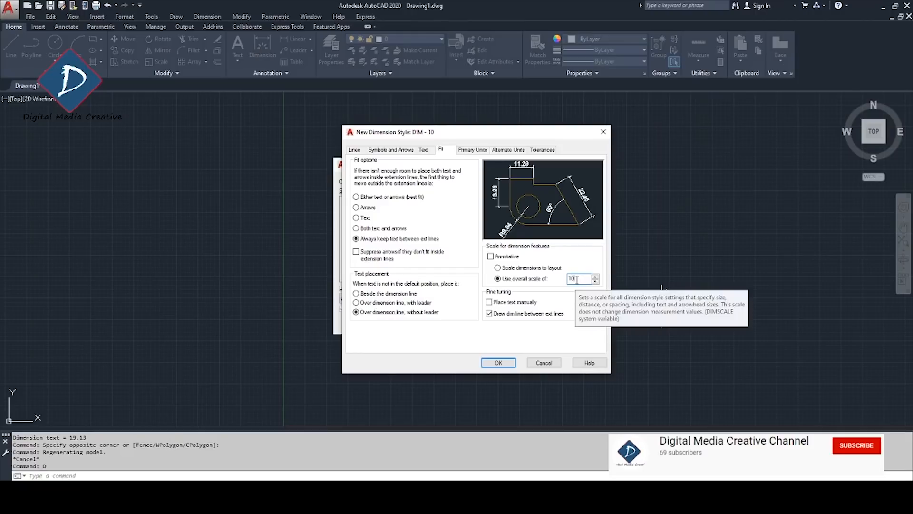
double_click(578, 279)
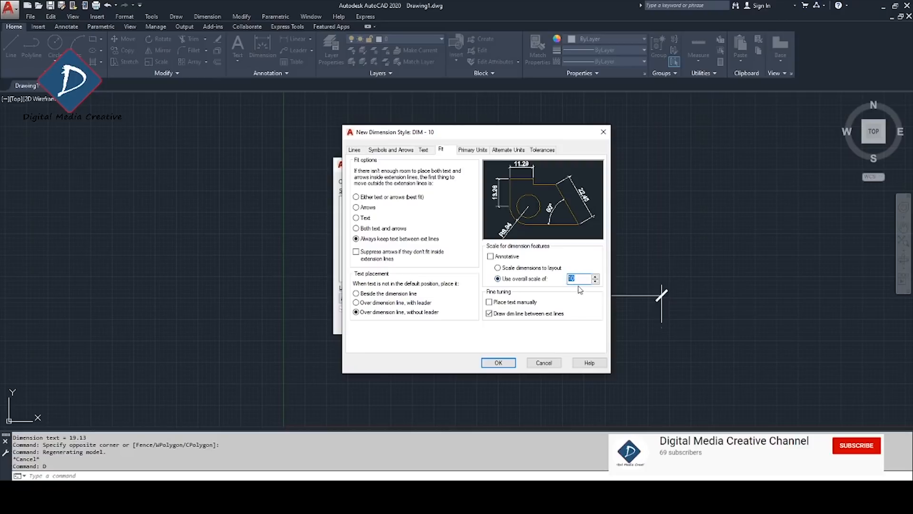
left_click(580, 280)
left_click_drag(583, 278, 570, 280)
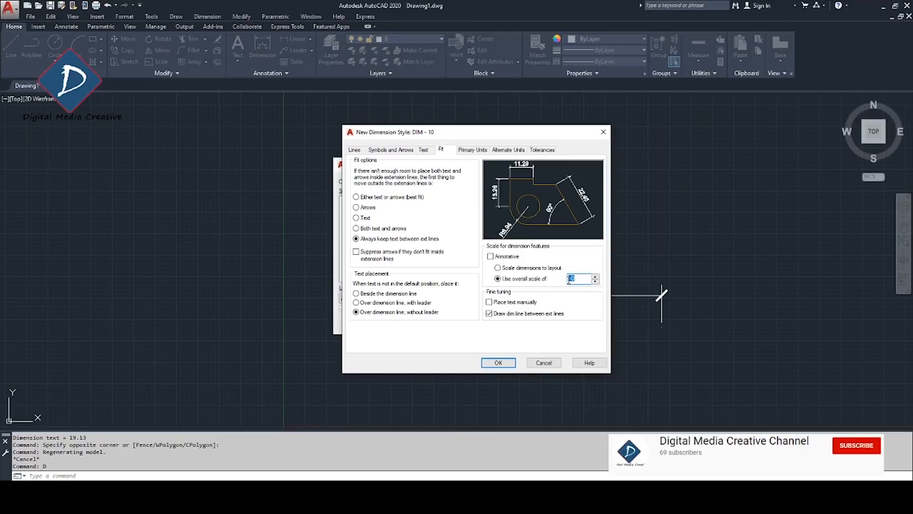
- Save the DIM - 10 dimension style, make it current, and close the style manager
left_click(507, 365)
left_click(361, 215)
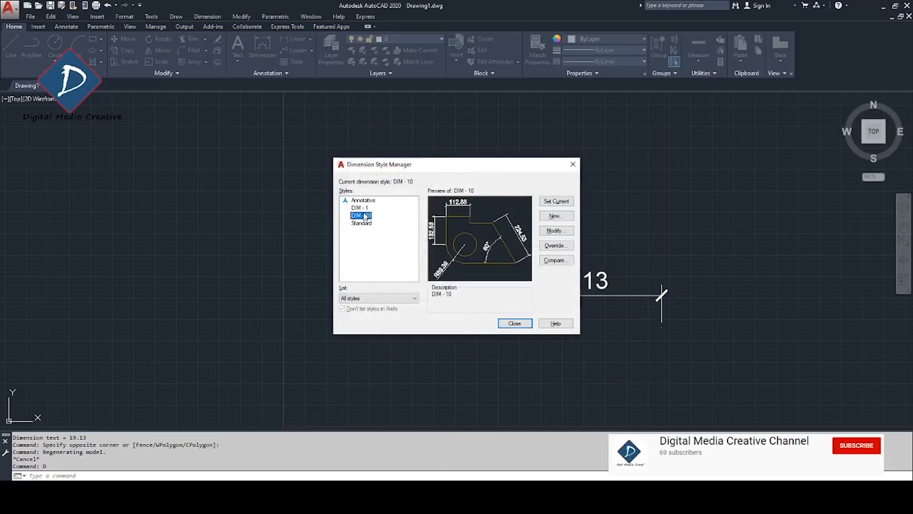
left_click(557, 201)
left_click(515, 323)
- Place a horizontal linear dimension about 38.57 units long above the existing 19.13 dimension, with its dimension line well above the picked points
scroll(588, 267, "down", 2)
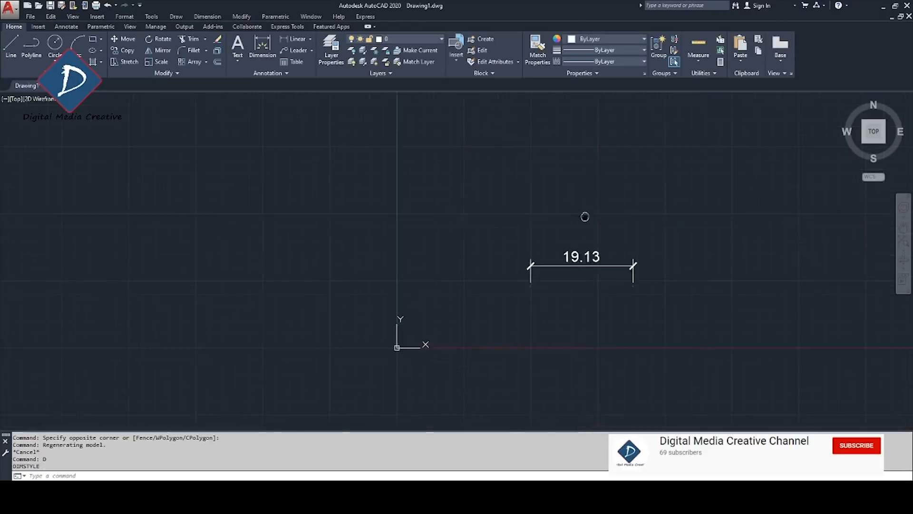
middle_click_drag(585, 216, 526, 240)
type("dli")
key("Return")
left_click(460, 241)
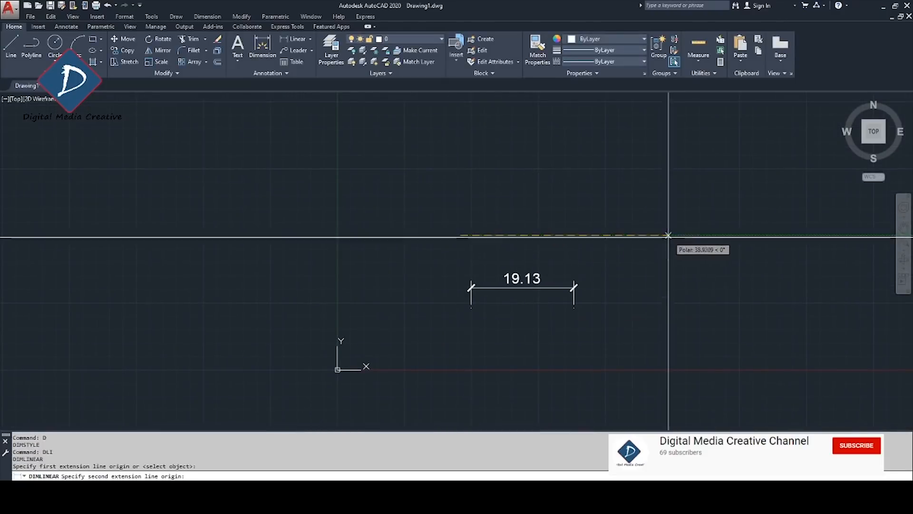
left_click(667, 239)
scroll(688, 181, "down", 5)
left_click(693, 173)
middle_click_drag(522, 234, 572, 260)
scroll(528, 308, "up", 2)
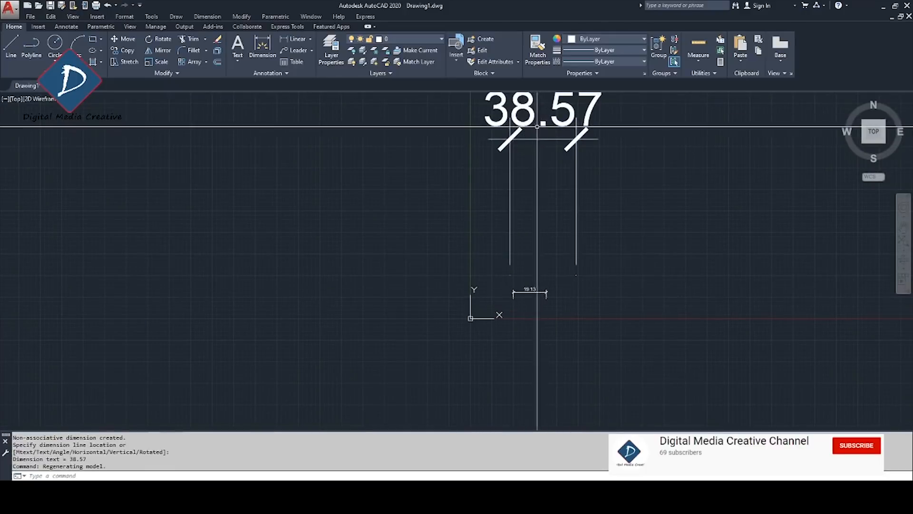
middle_click_drag(662, 181, 616, 275)
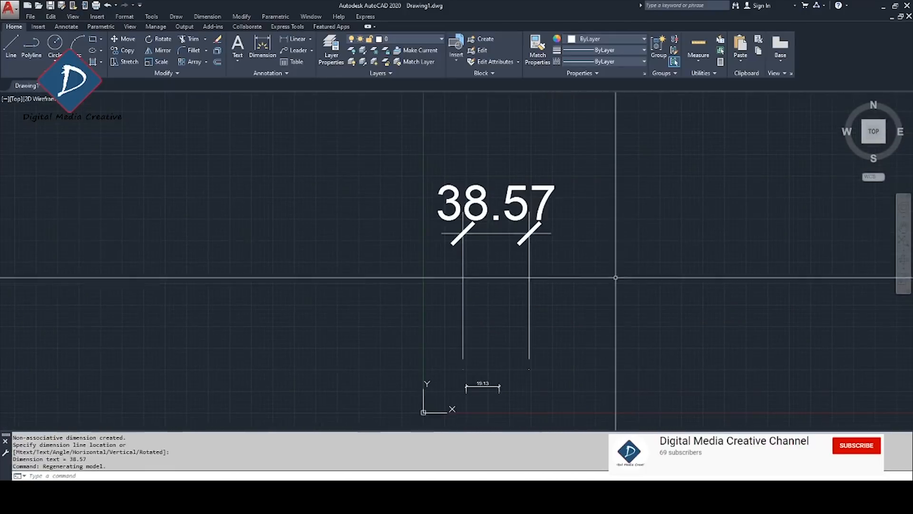
scroll(535, 214, "down", 1)
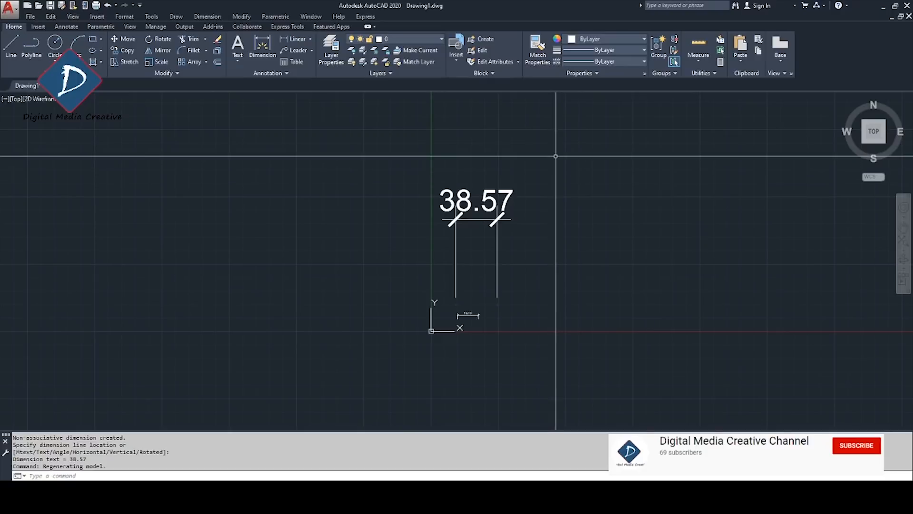
middle_click_drag(551, 164, 546, 173)
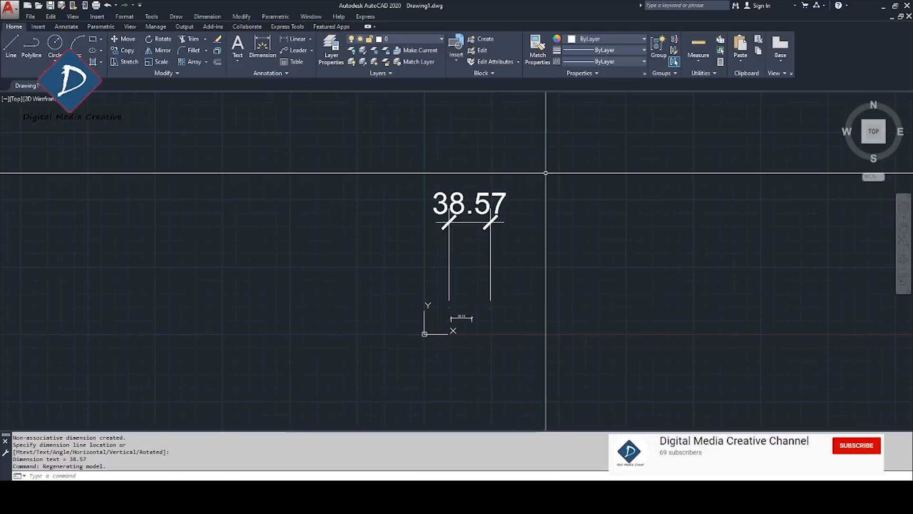
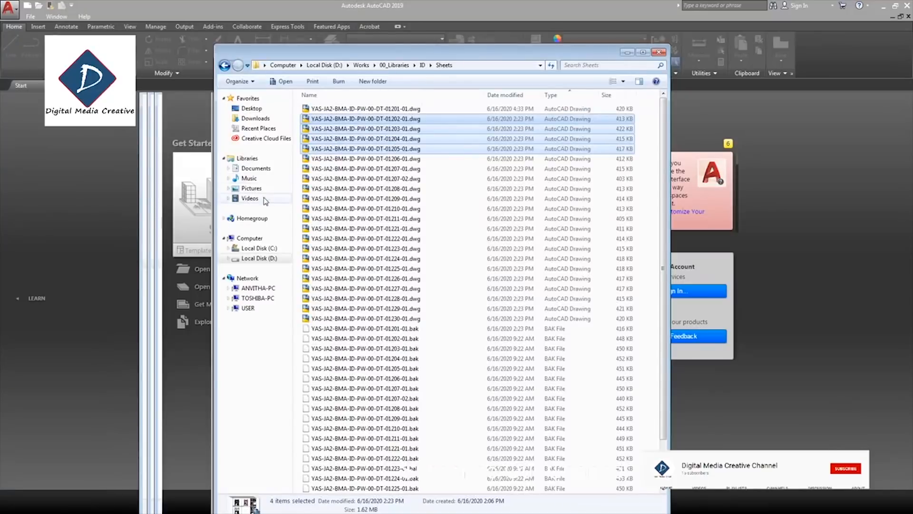
- Open the ACS folder on the Desktop in the file browser, with file previews enabled and the files shown as a list
left_click(250, 108)
double_click(313, 237)
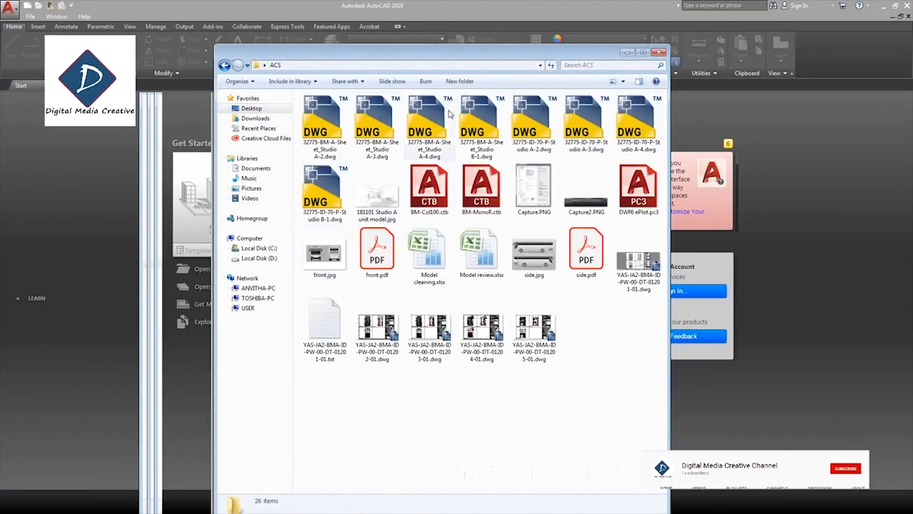
left_click(639, 82)
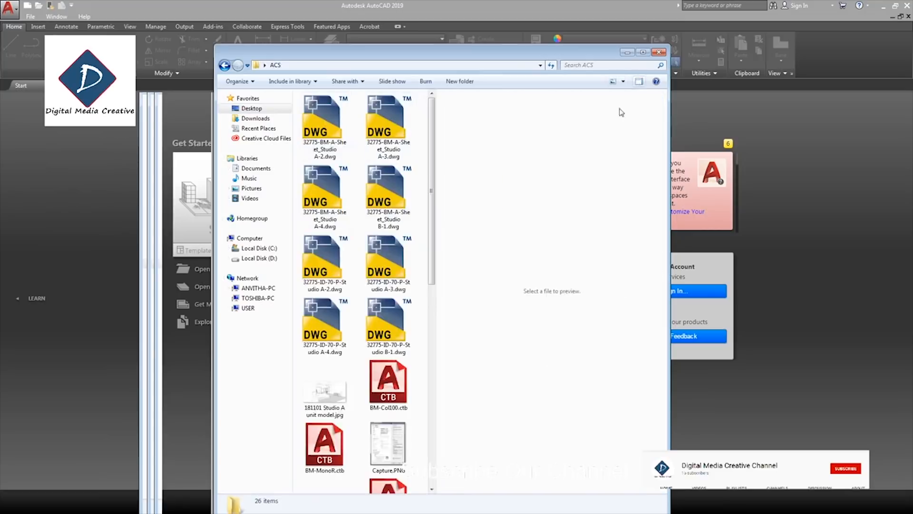
left_click(613, 81)
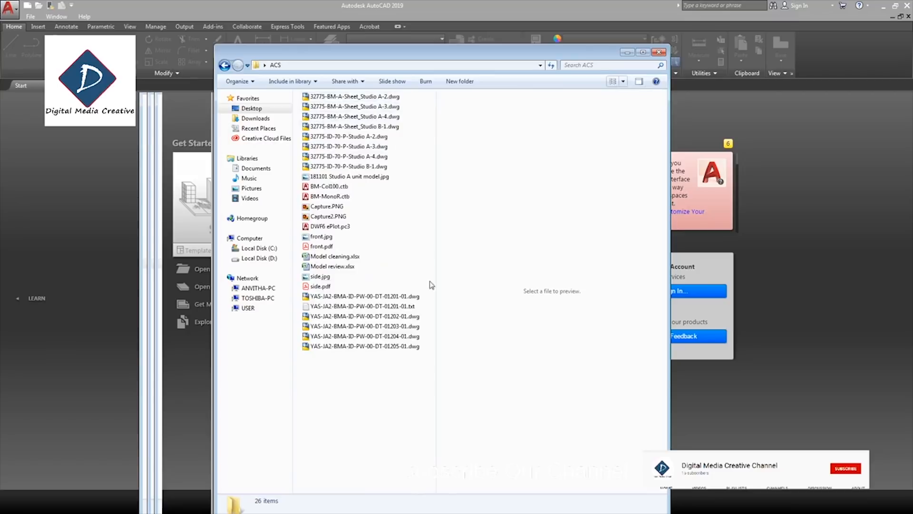
- Preview the drawing file YAS-JA2-BMA-ID-PW-00-DT-01201-01.dwg and open it in AutoCAD
left_click(358, 296)
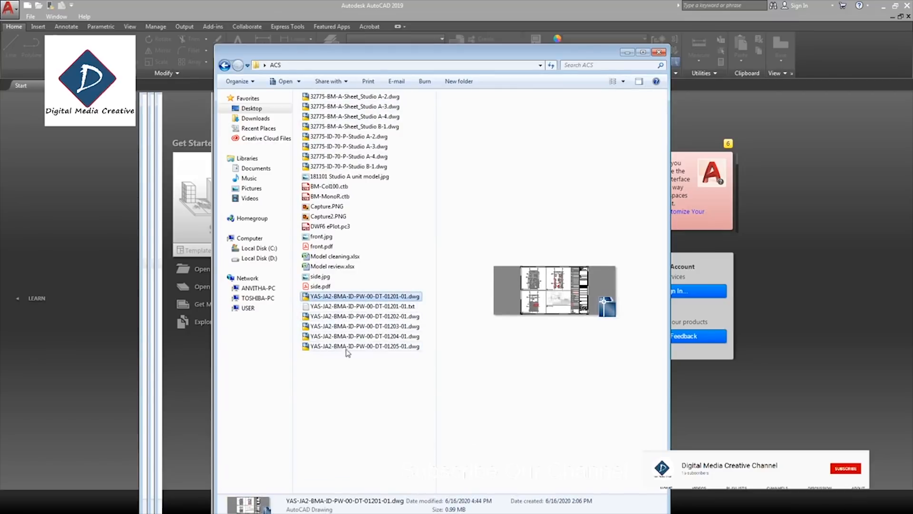
left_click(368, 374)
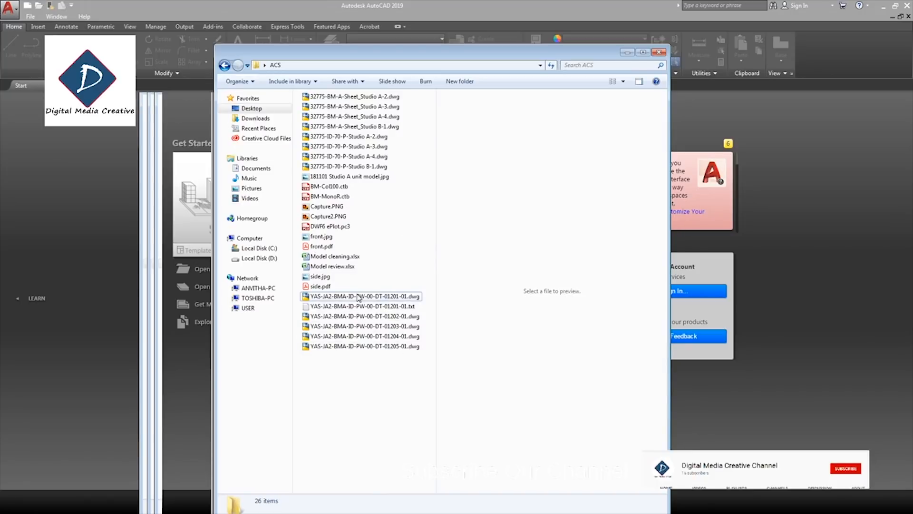
left_click(376, 298)
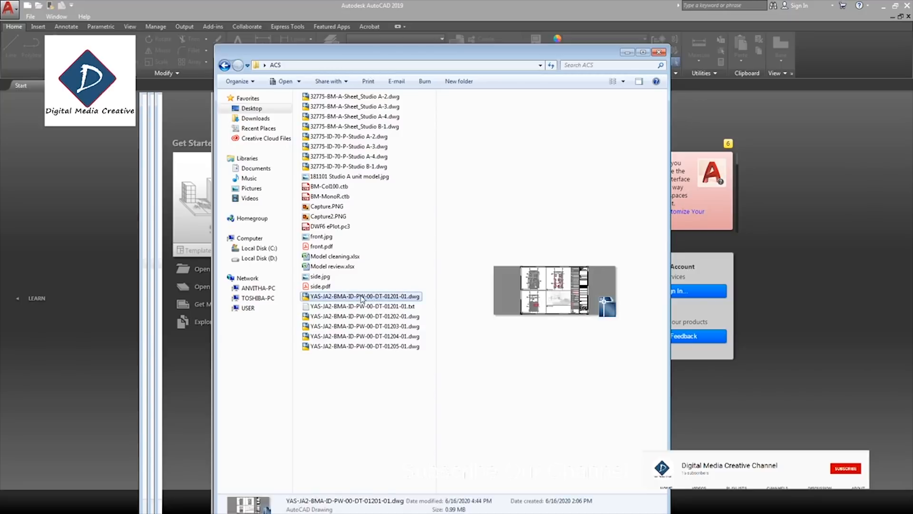
double_click(361, 297)
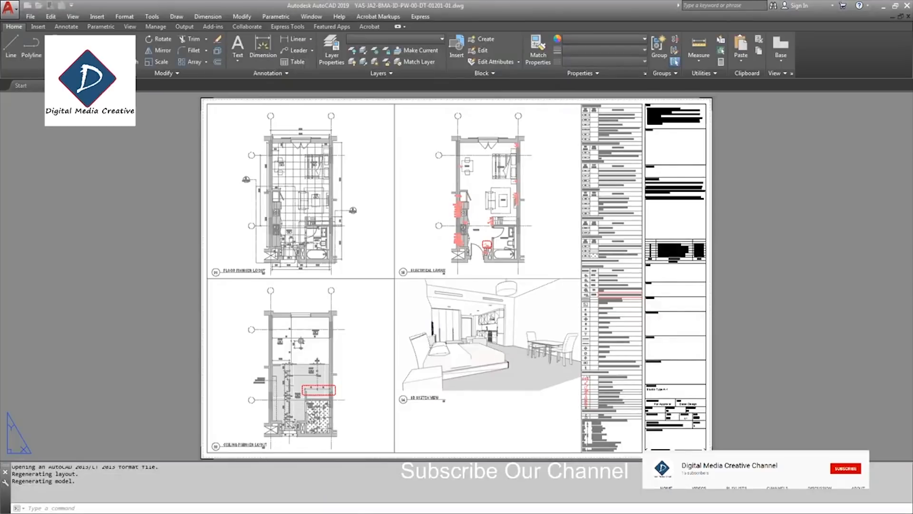
- Check which external references are attached to the open sheet drawing, and close the references list and the drawing
type("XR")
key("Return")
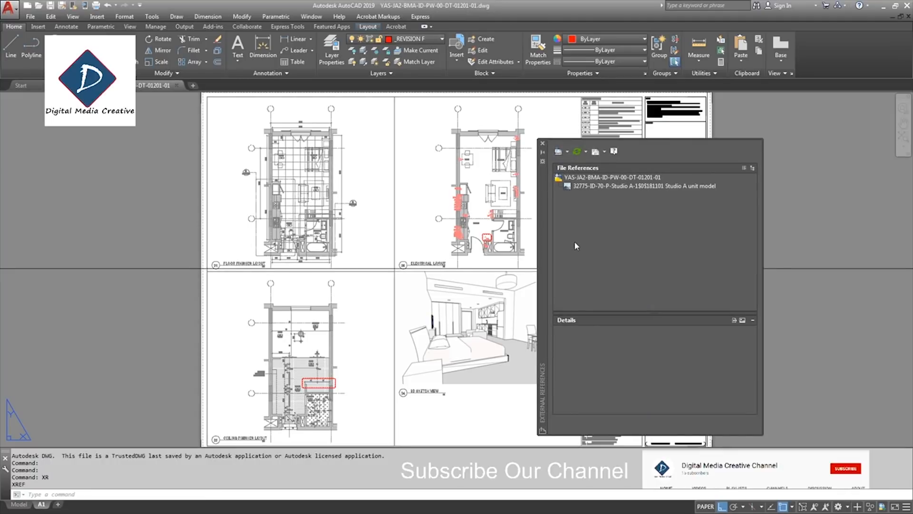
left_click(543, 144)
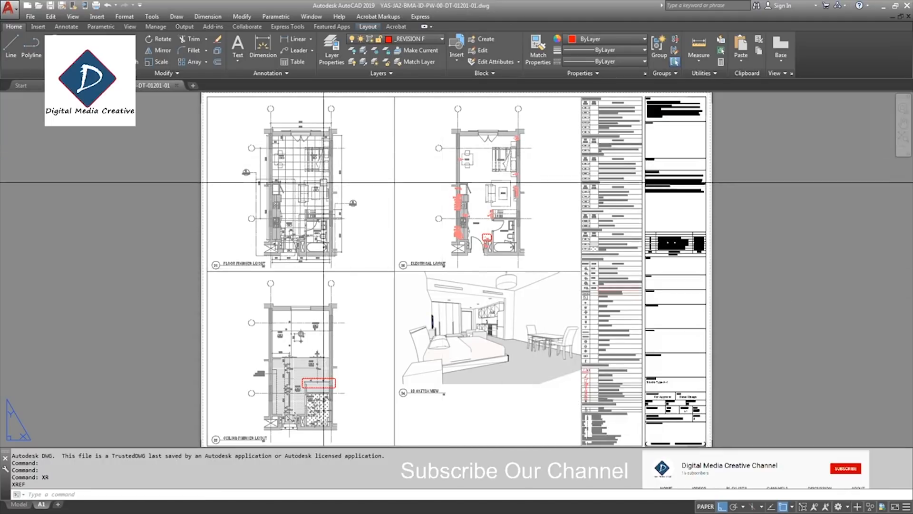
left_click(178, 85)
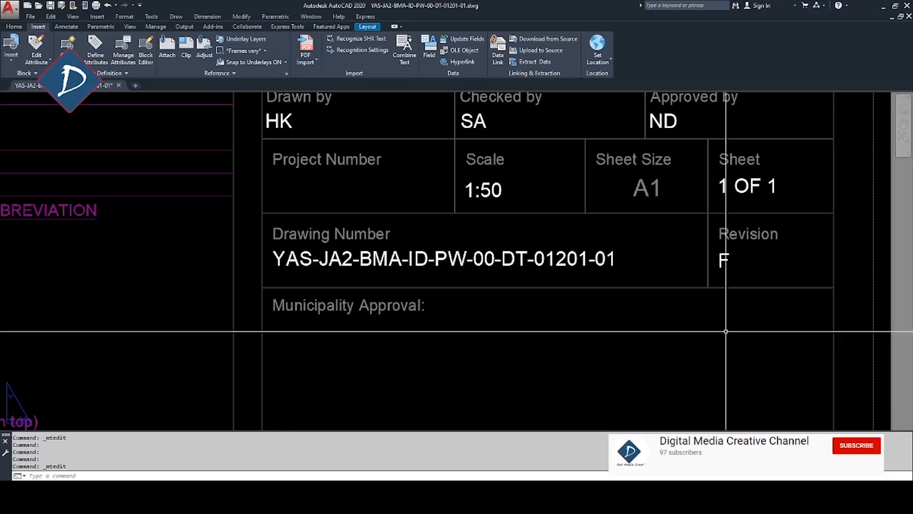
- Compare the drawing number text in the title block with the drawing's file name in the Sheets folder
middle_click_drag(529, 253, 528, 257)
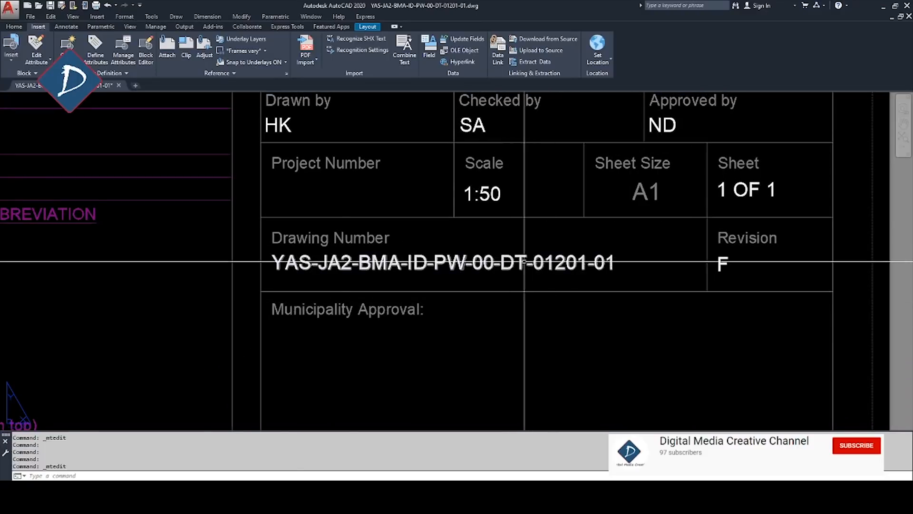
double_click(396, 264)
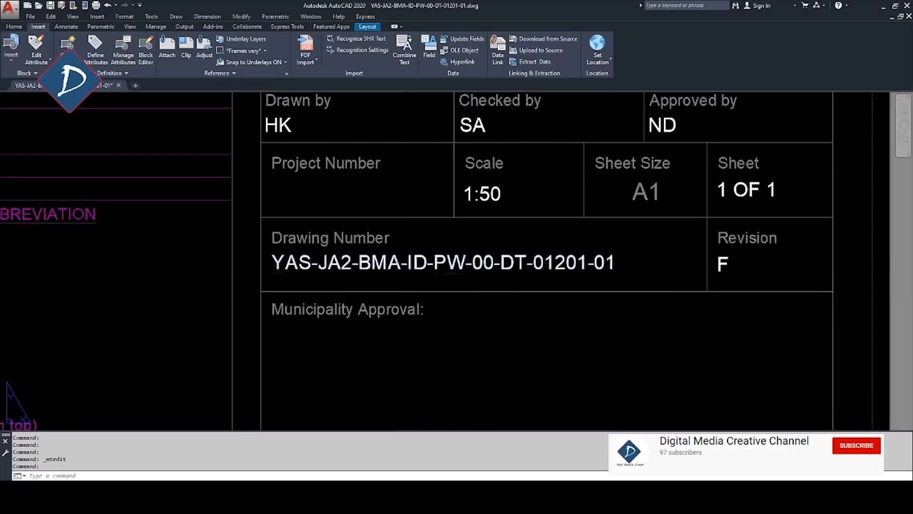
left_click_drag(628, 262, 267, 265)
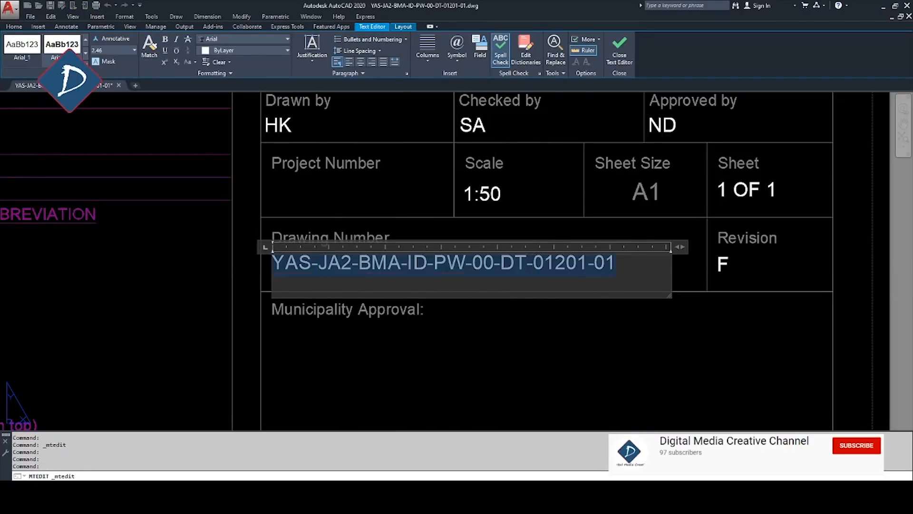
left_click(526, 373)
middle_click_drag(443, 264, 394, 267)
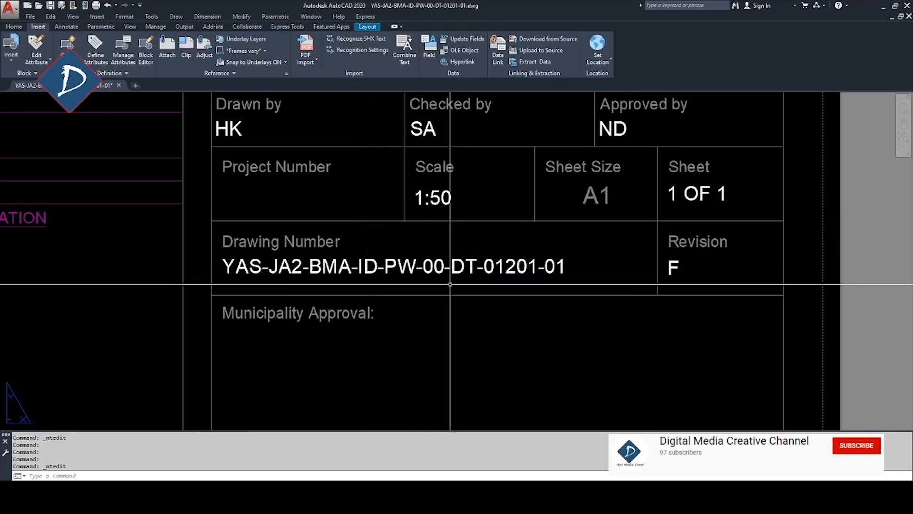
left_click_drag(912, 129, 534, 130)
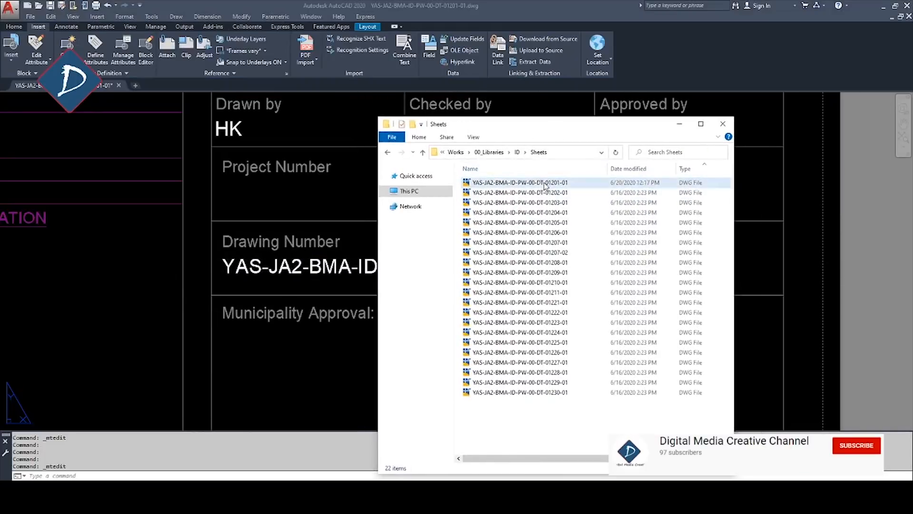
left_click(301, 360)
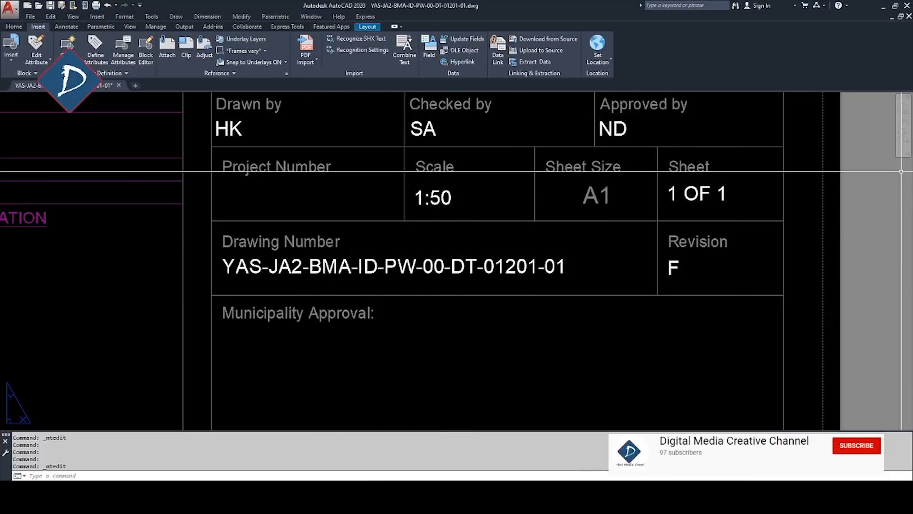
- Place the Sheets folder window beside the title block and check its file names against the drawing number
mouse_move(912, 133)
left_mouse_down()
mouse_move(556, 133)
mouse_move(912, 133)
left_mouse_up()
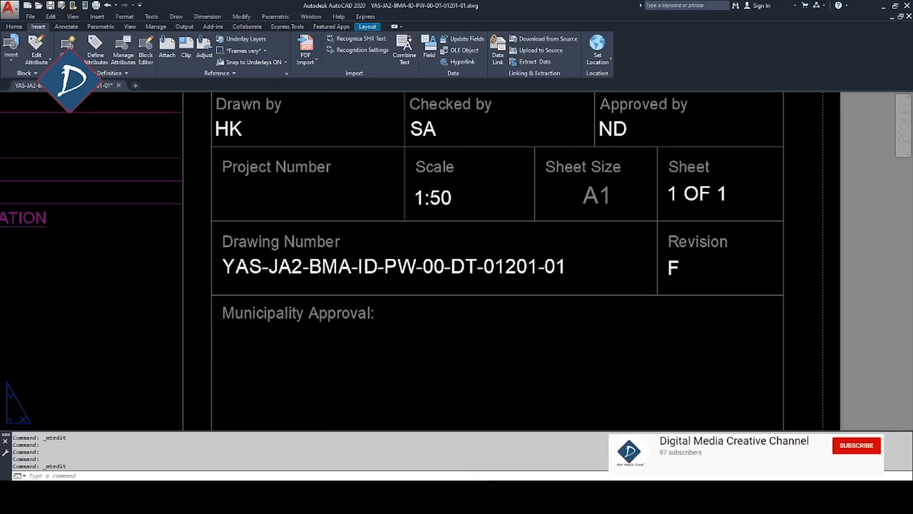
key("alt+Tab")
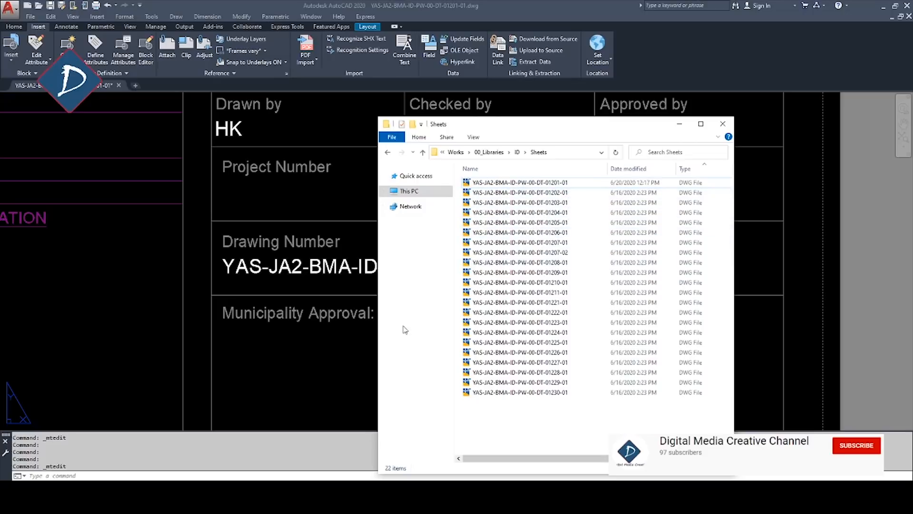
left_click(327, 362)
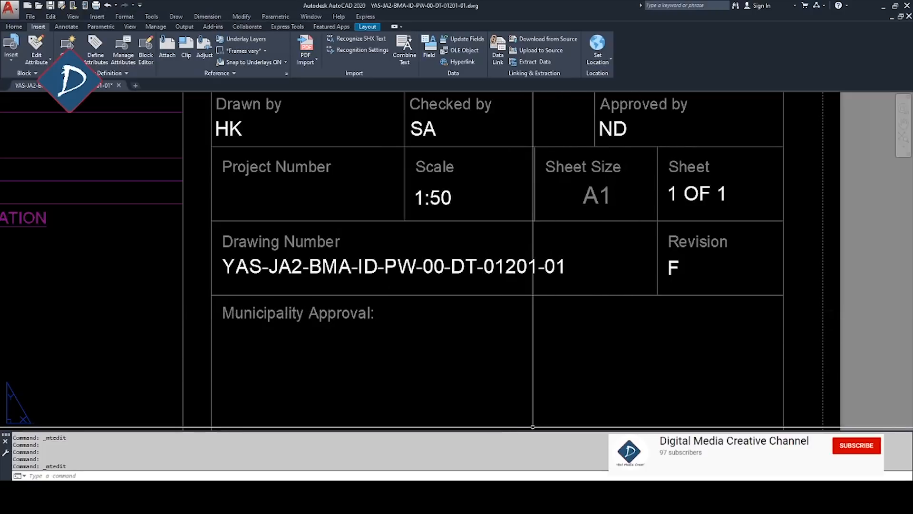
left_click(533, 500)
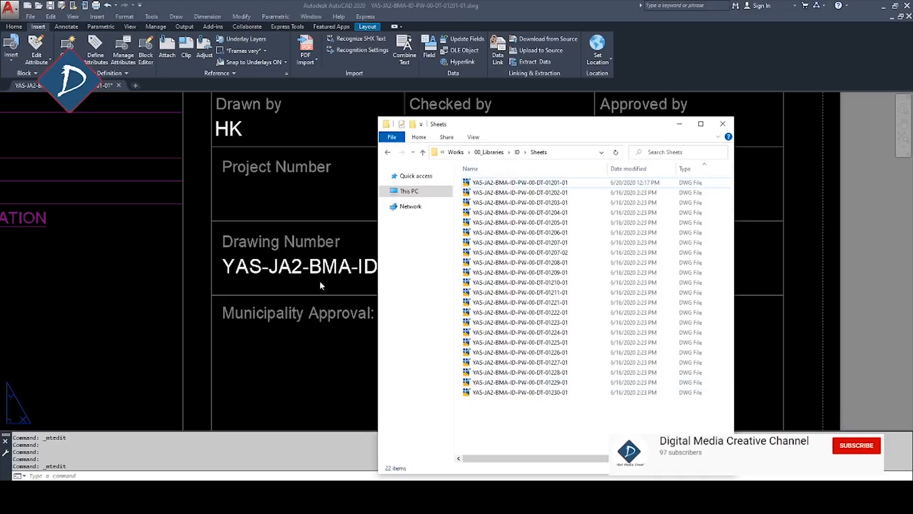
left_click_drag(523, 124, 605, 86)
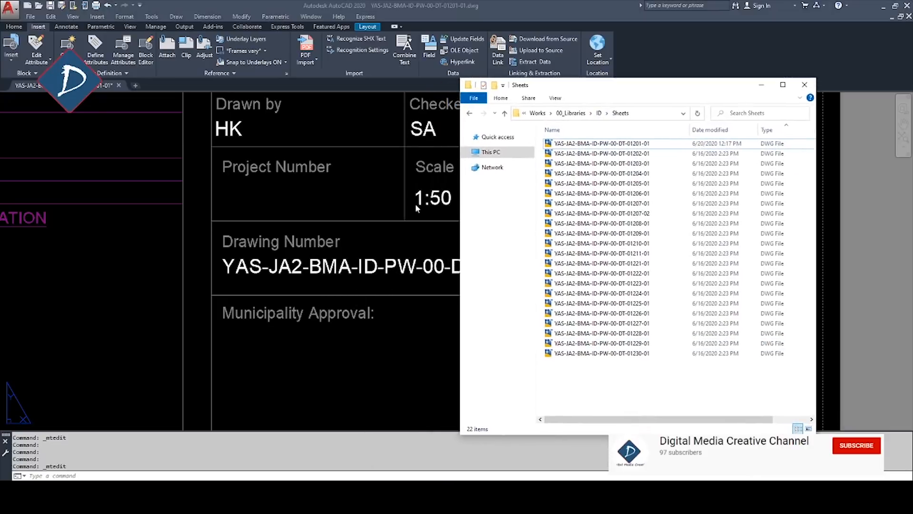
left_click(435, 336)
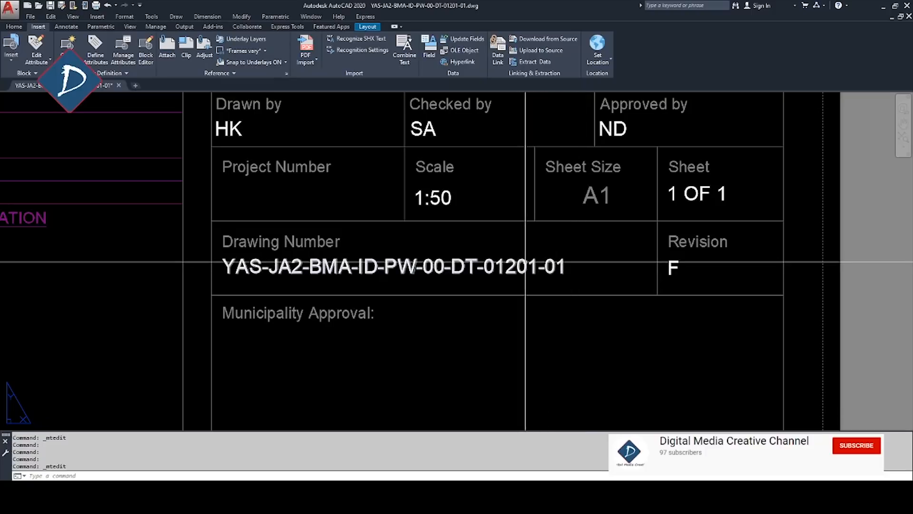
- Replace the drawing number text in the title block with a Document Filename field in Uppercase format, showing the filename only
double_click(576, 266)
mouse_move(577, 266)
left_mouse_down()
mouse_move(223, 269)
mouse_move(142, 309)
left_mouse_up()
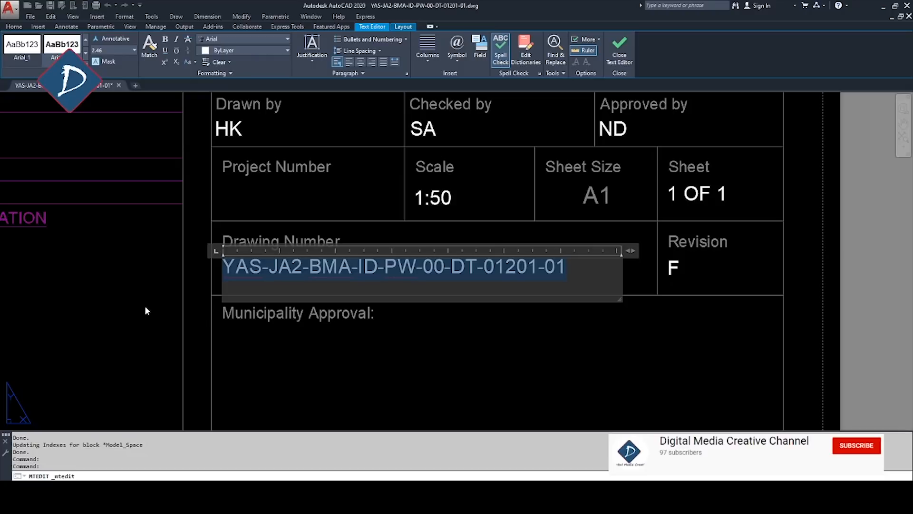
key("Delete")
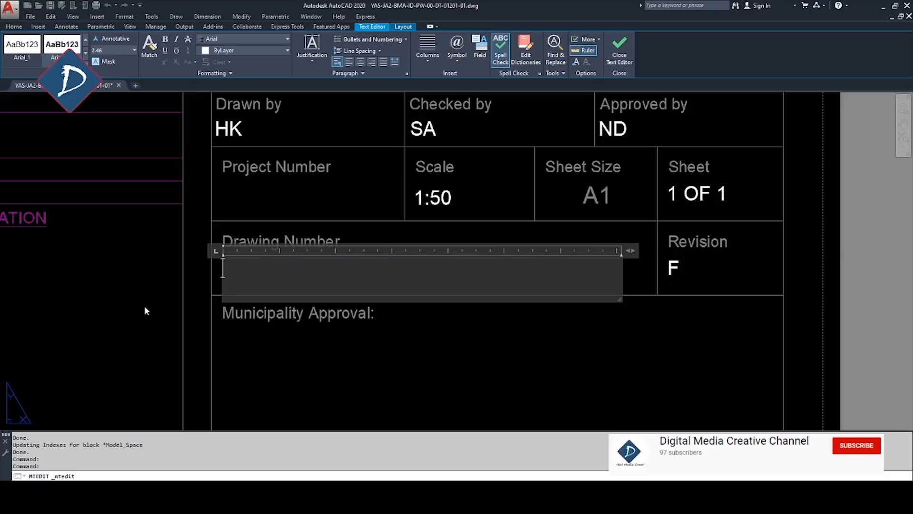
right_click(267, 280)
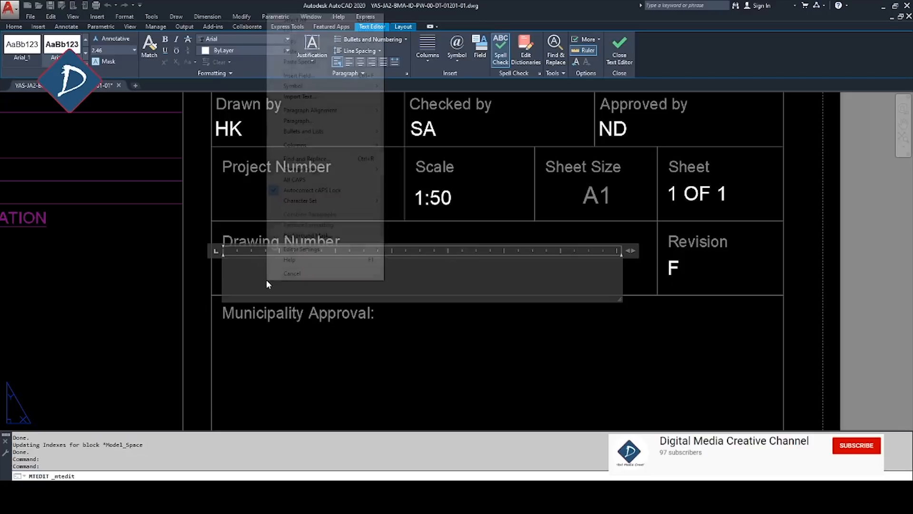
left_click(313, 76)
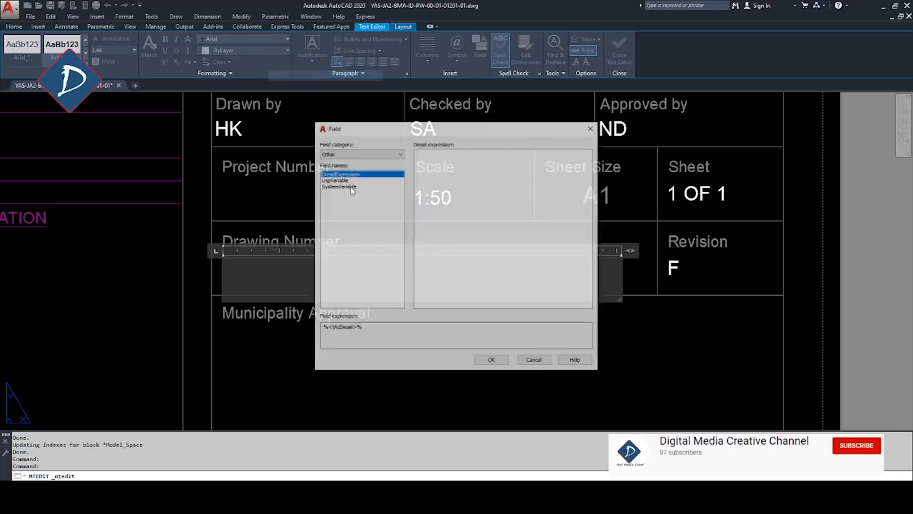
left_click(346, 154)
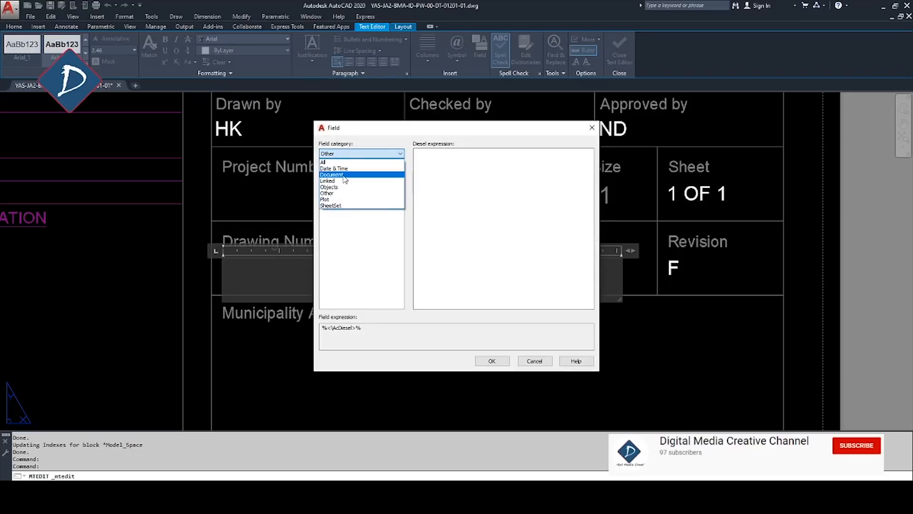
left_click(344, 175)
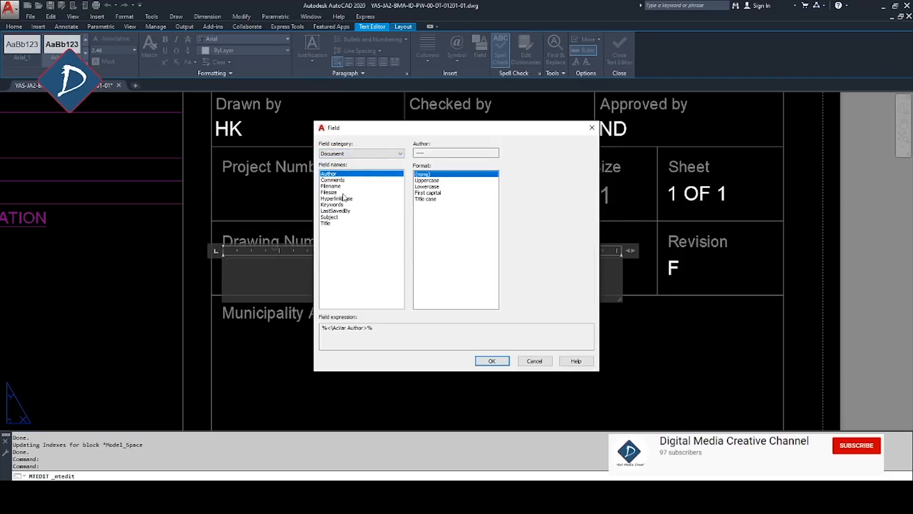
left_click(338, 186)
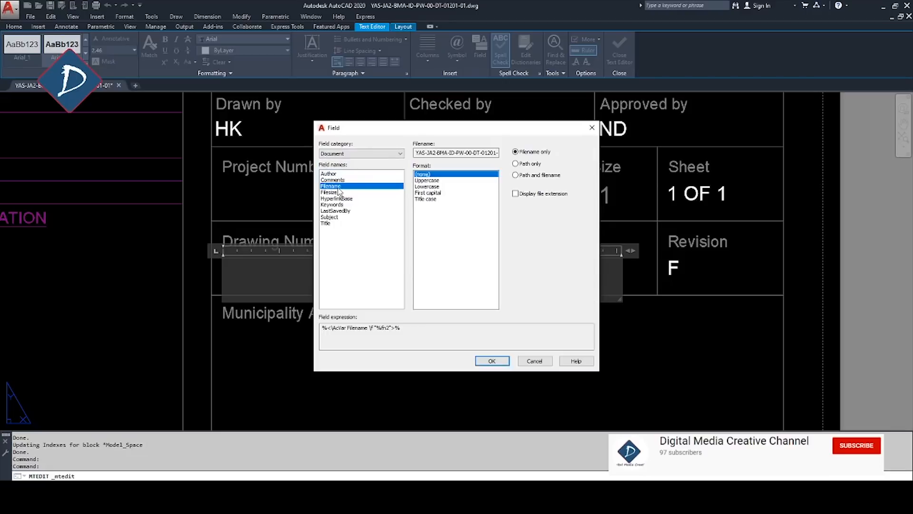
left_click(427, 181)
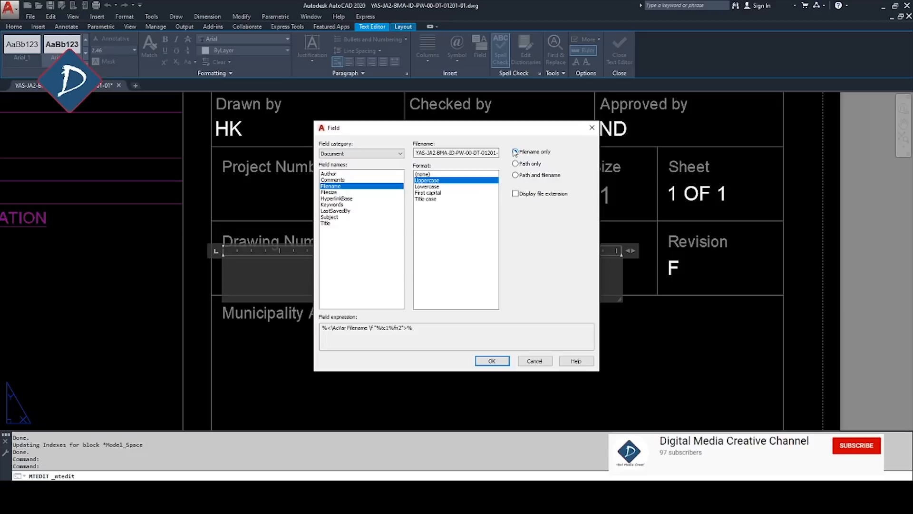
left_click(492, 360)
left_click(430, 374)
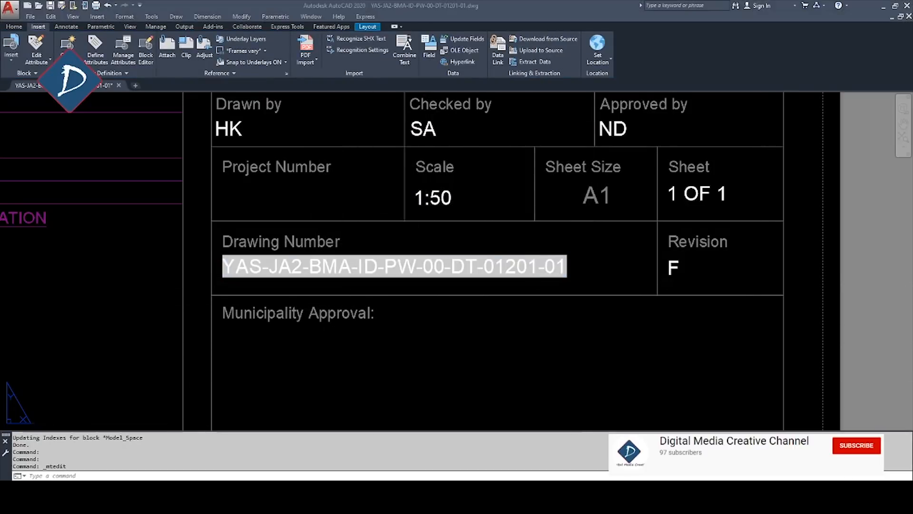
- Save the drawing with the new drawing number field, dismiss the version conflict notice, and close the drawing
key("alt+Tab")
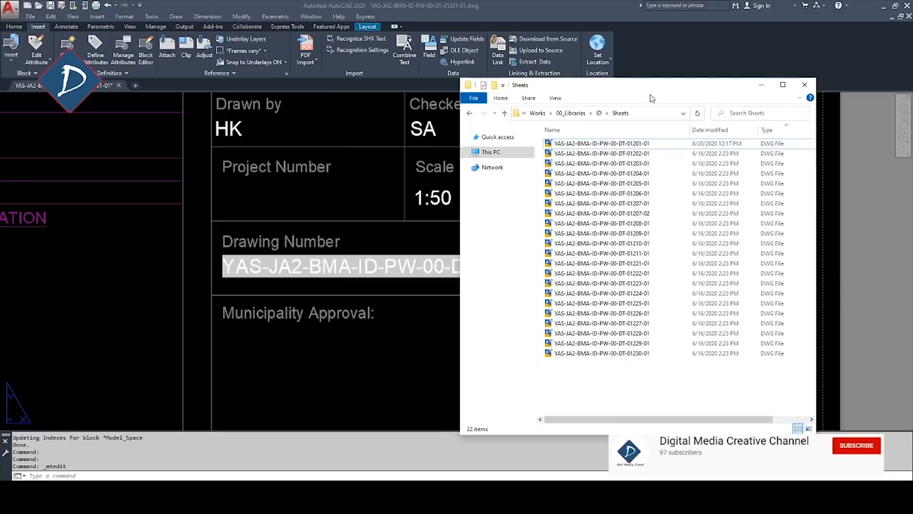
key("alt+Tab")
key("ctrl+s")
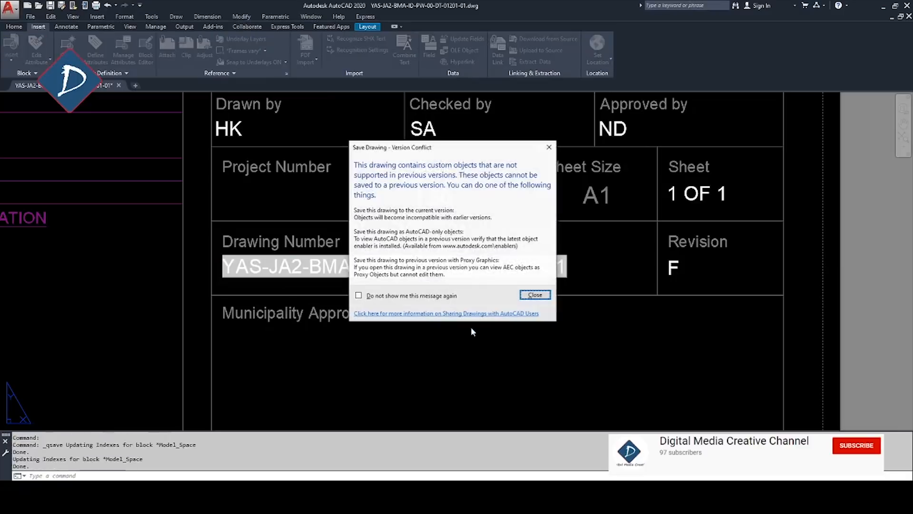
left_click(534, 295)
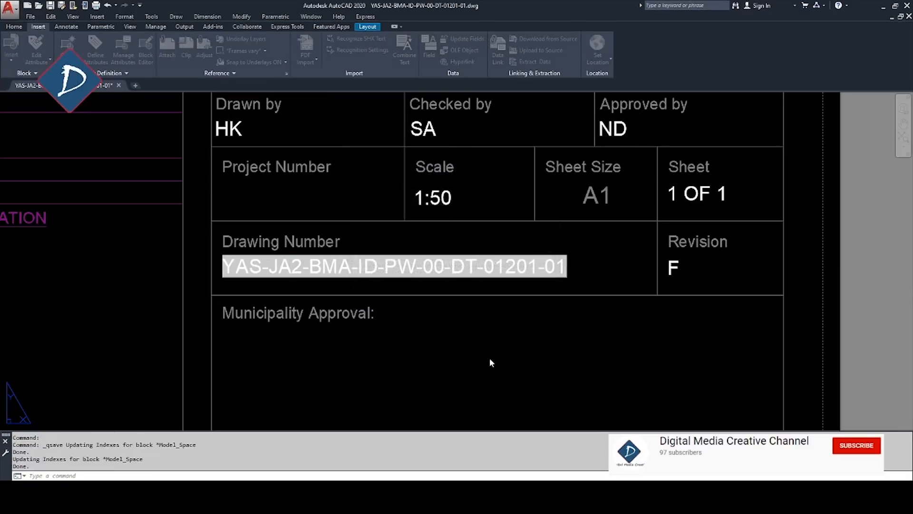
left_click(469, 348)
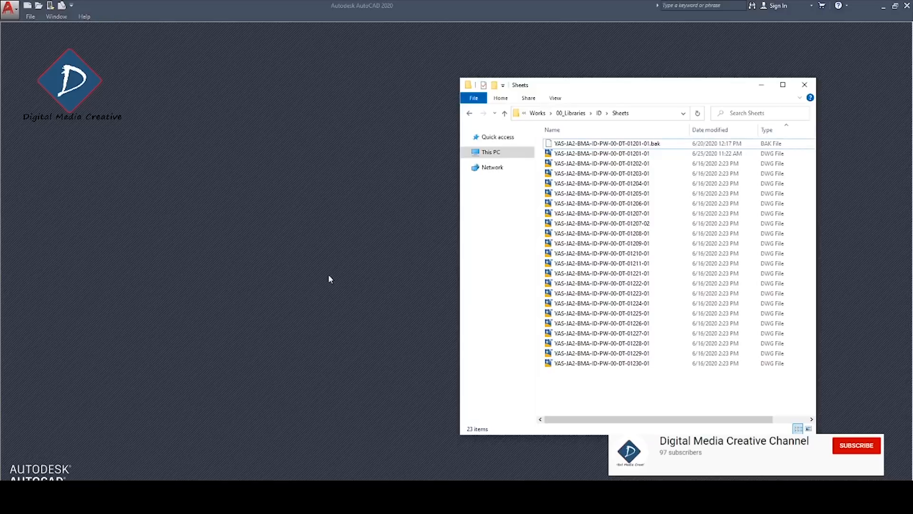
- Rename the drawing file YAS-JA2-BMA-ID-PW-00-DT-01201-01 in the Sheets folder to YAS-JA2-BMA-ID-PW-00-DT-01200-00
left_click(641, 155)
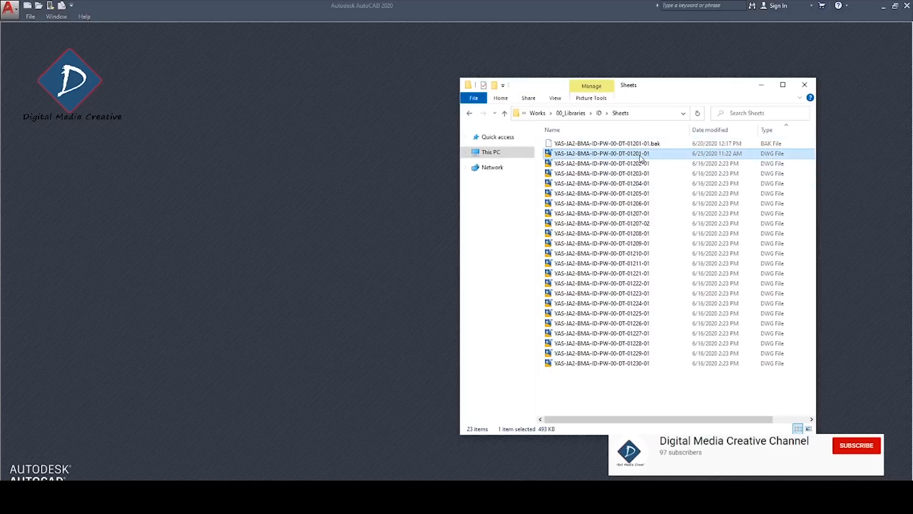
left_click(635, 154)
left_click(635, 153)
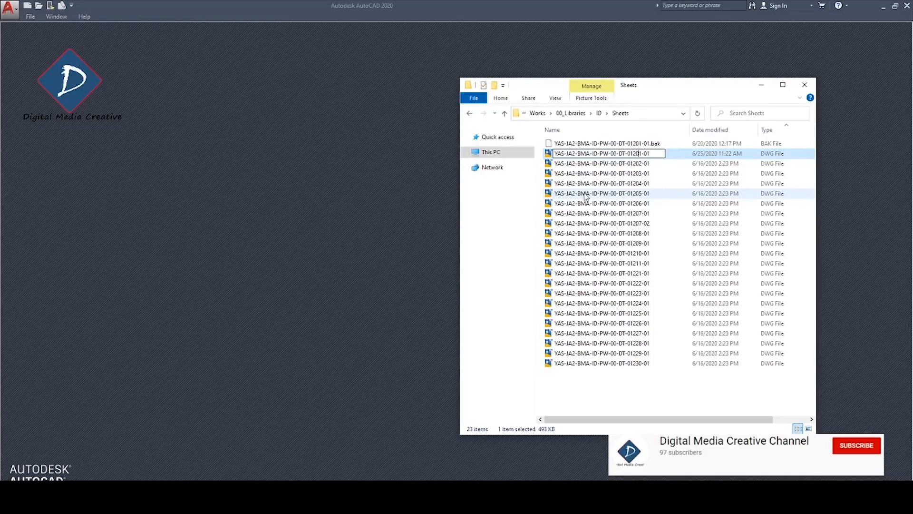
type("0")
key("Delete")
type("0")
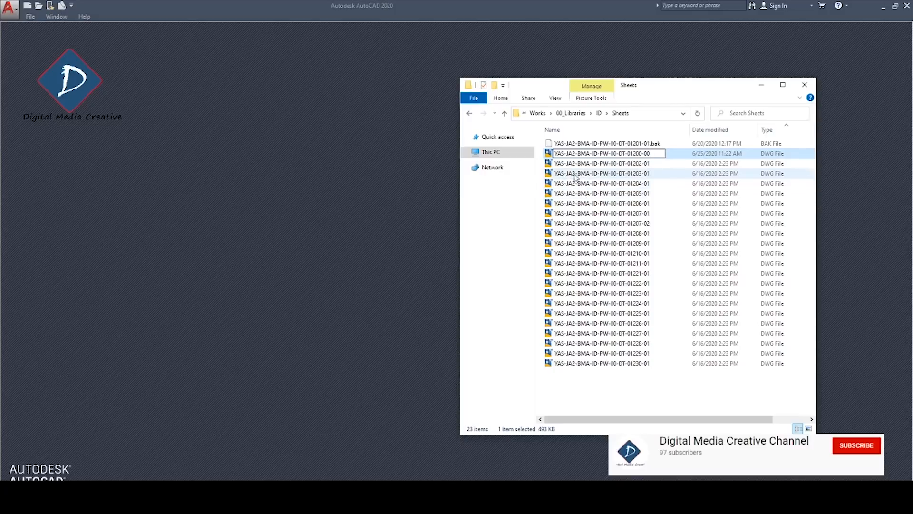
left_click(598, 187)
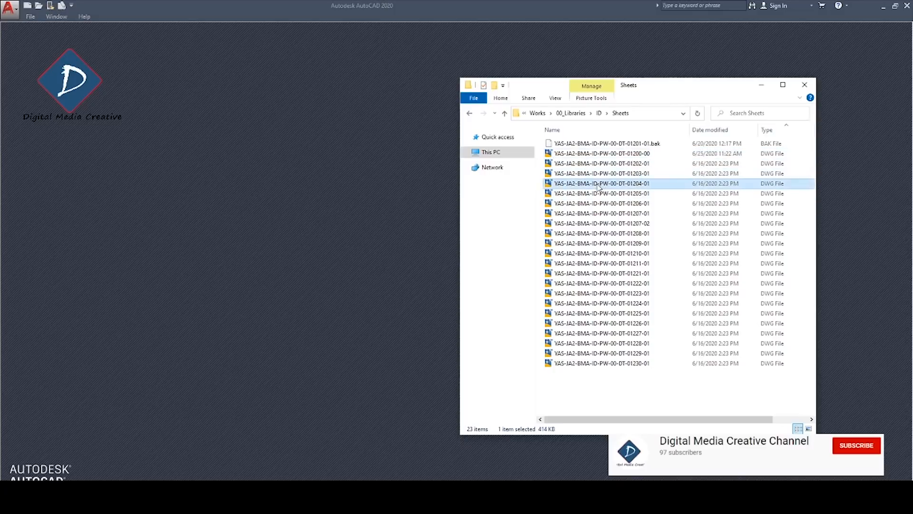
- Open the drawing YAS-JA2-BMA-ID-PW-00-DT-01200-00, compare its title block drawing number with the file name, and close it
left_click(648, 156)
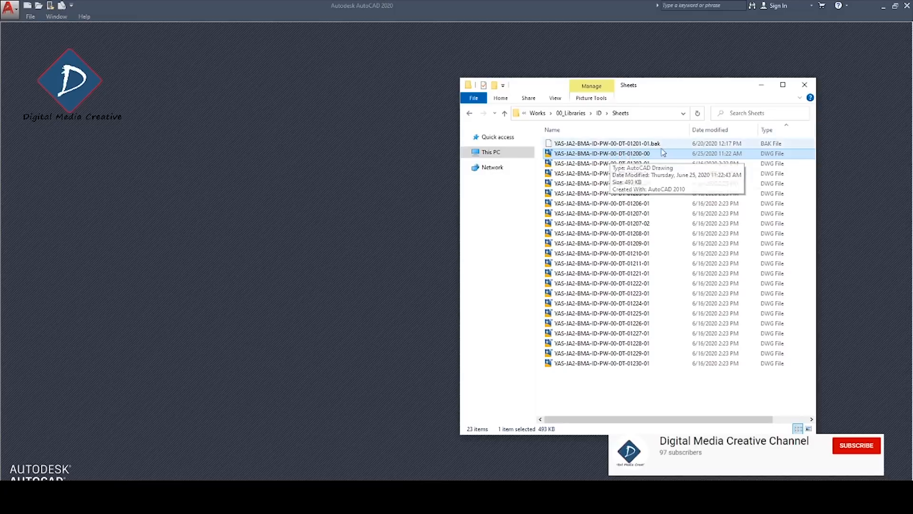
double_click(623, 156)
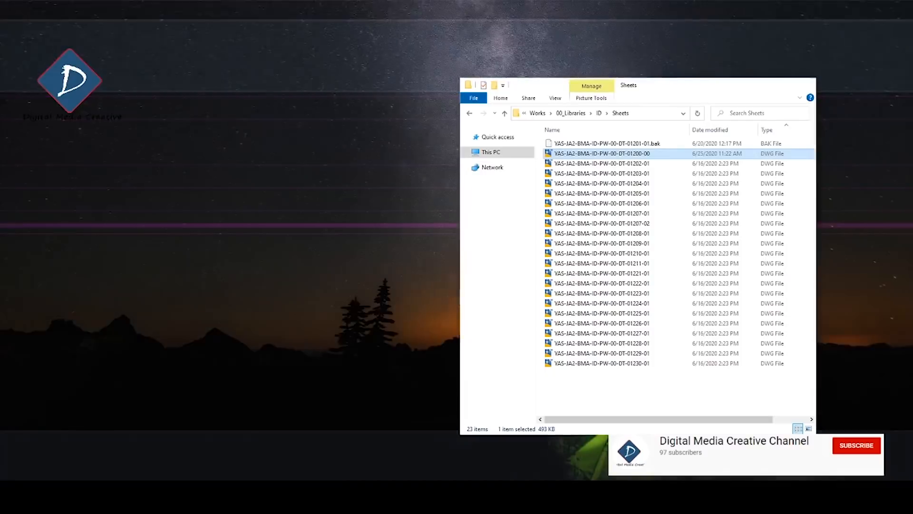
left_click(742, 476)
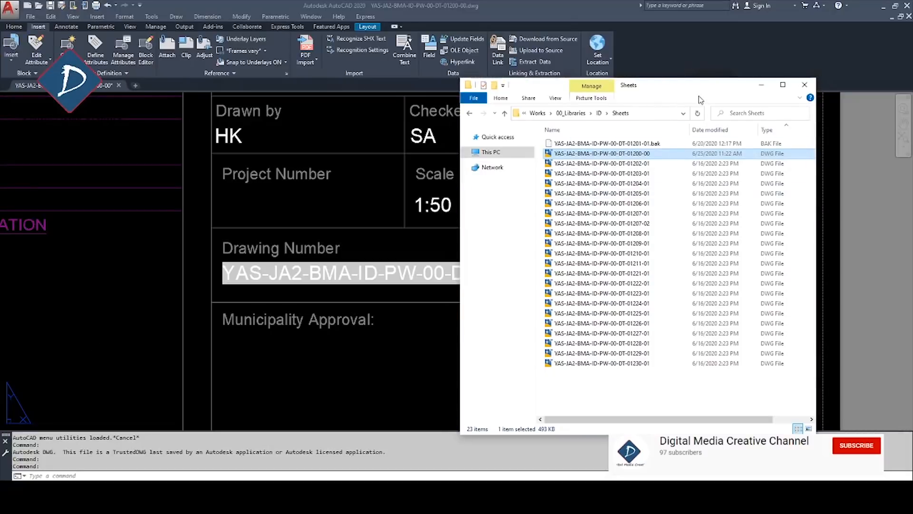
left_click_drag(680, 93, 712, 117)
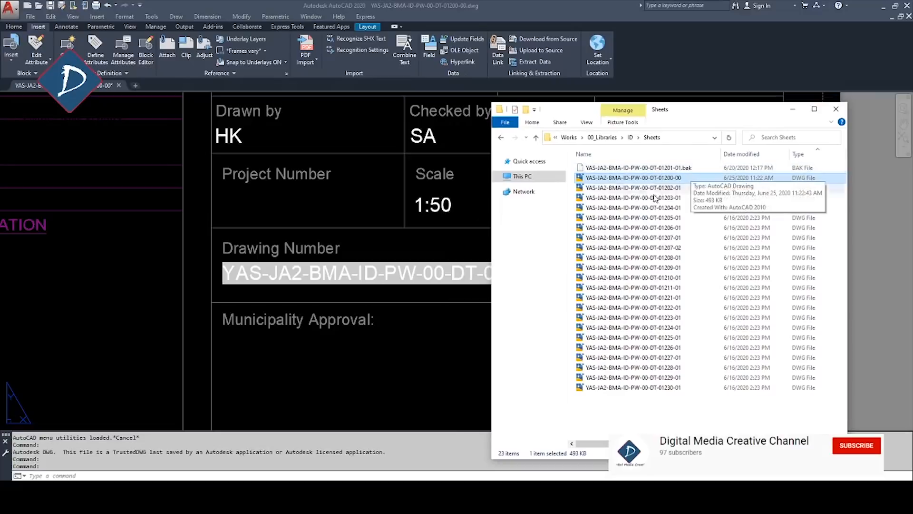
left_click(406, 350)
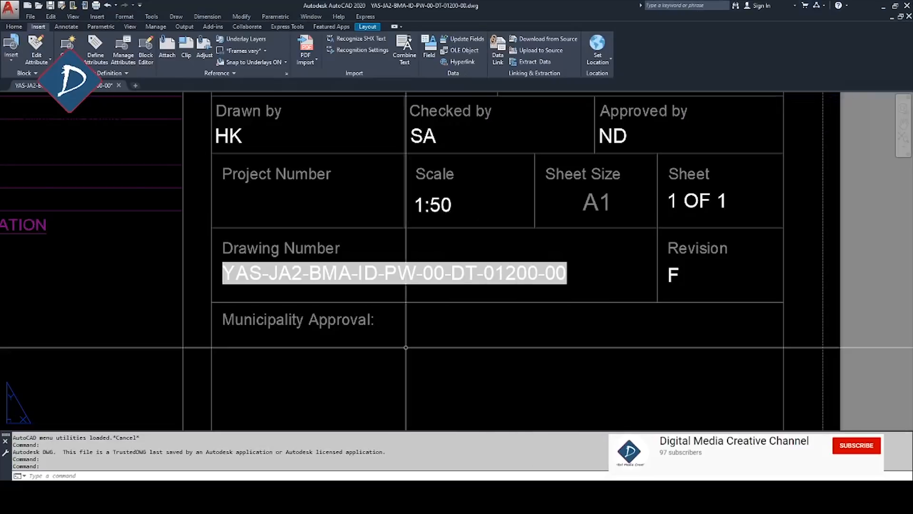
type("close")
key("Return")
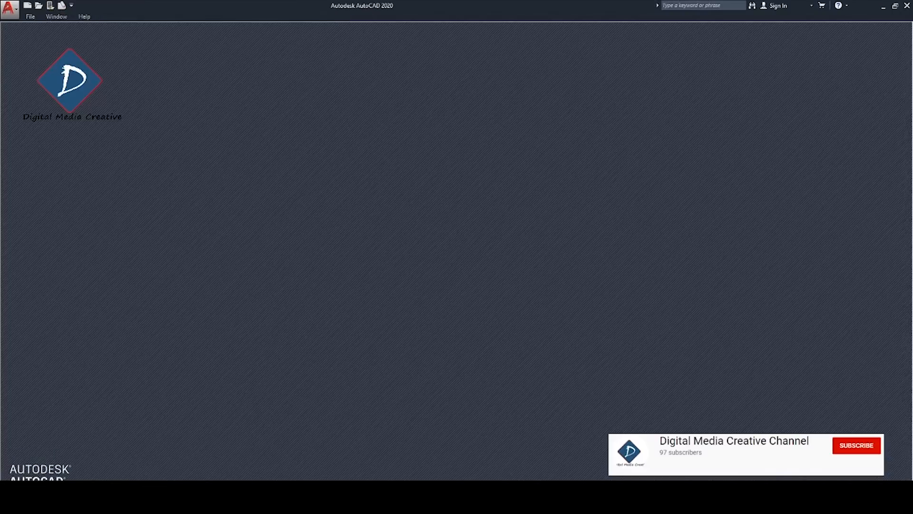
- Rename the drawing file as YAS-JA2-BMA-ID-PW-00-DT-01200-00_Kitchen Details and widen the Name column to fit the full file name
key("alt+Tab")
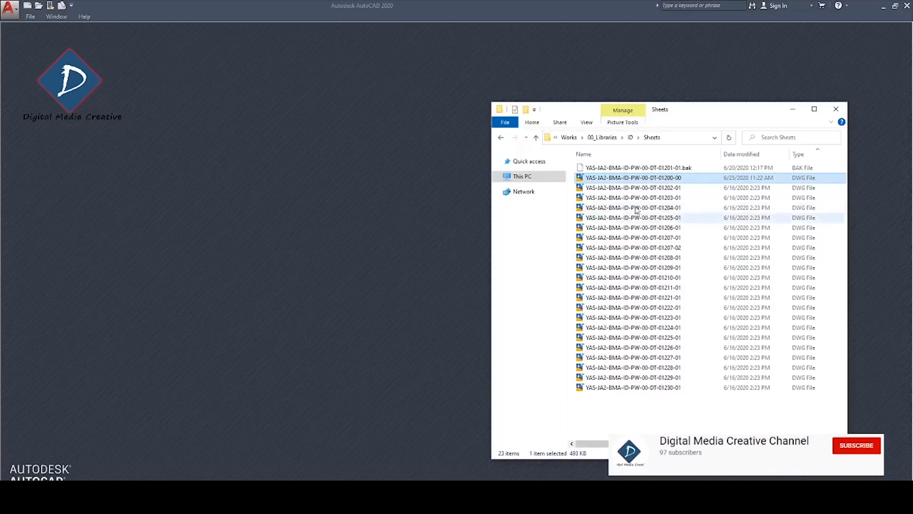
left_click_drag(679, 117, 491, 128)
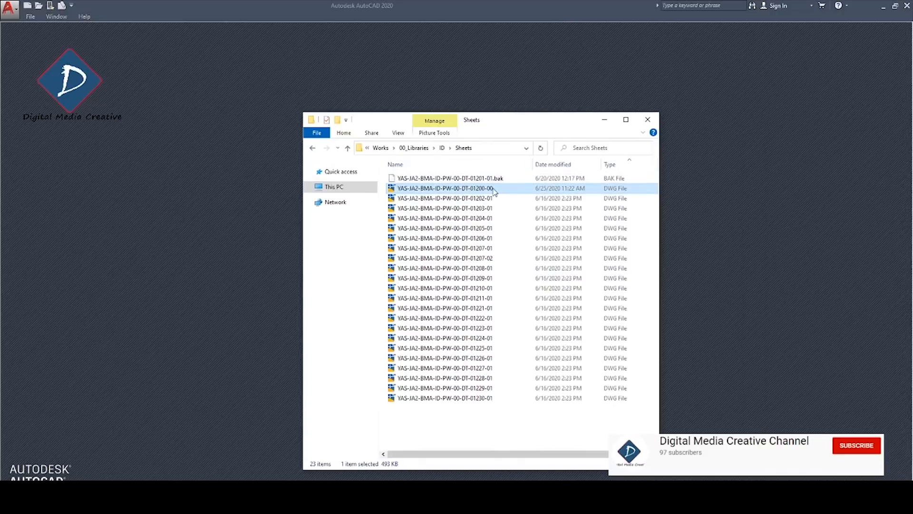
left_click(499, 191)
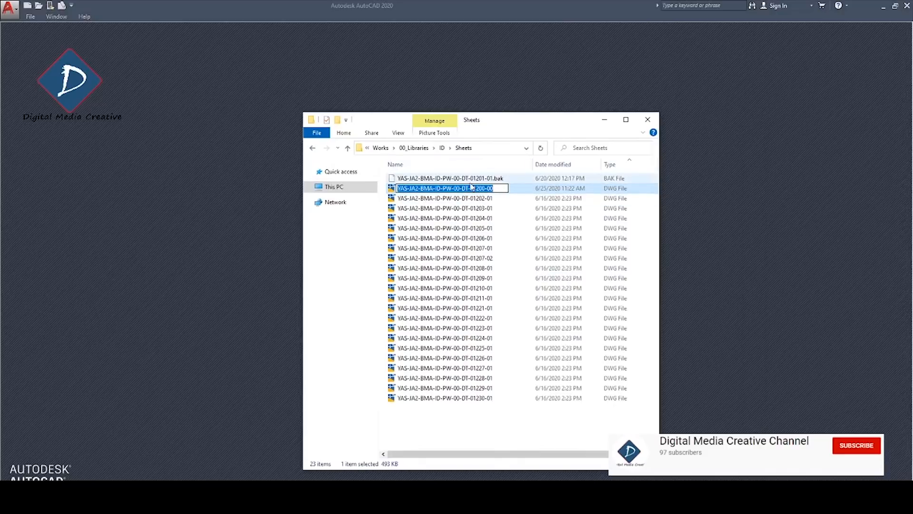
left_click(472, 188)
type("_")
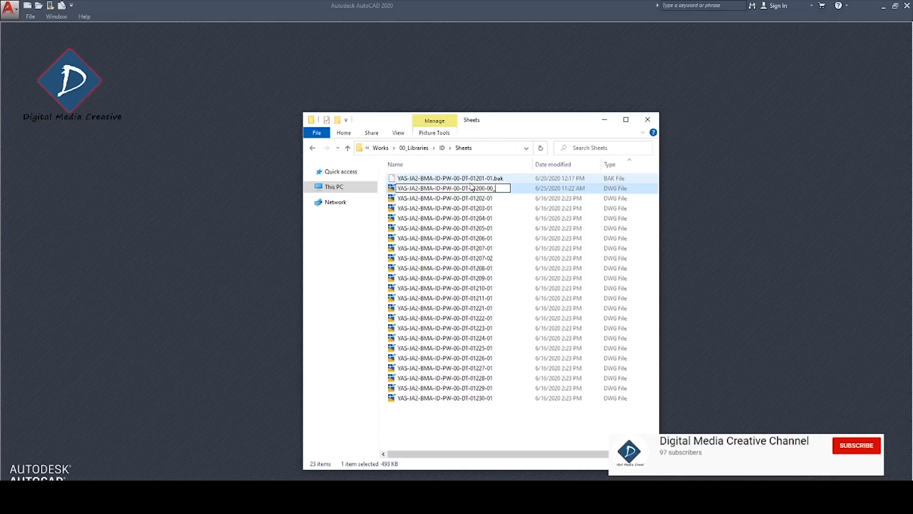
type("Kitche")
type("n")
type(" Dets")
type("ai")
type("ls")
key("Return")
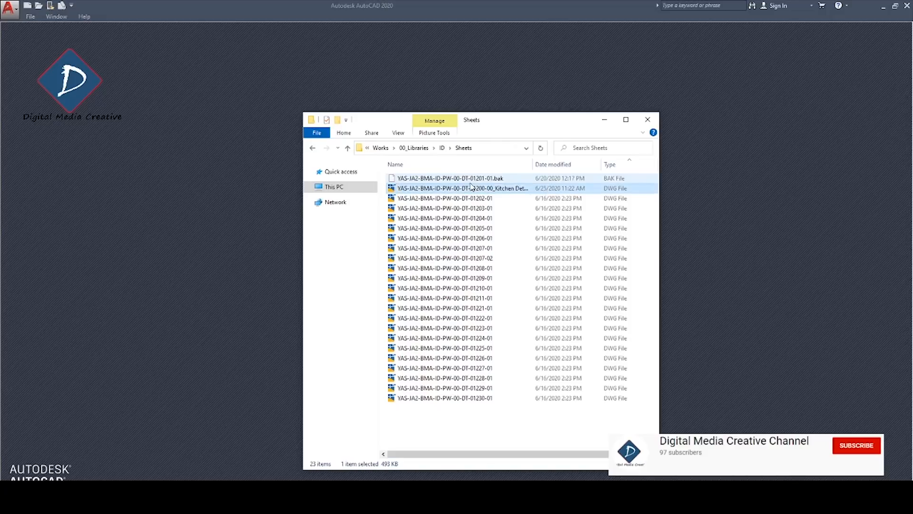
double_click(532, 164)
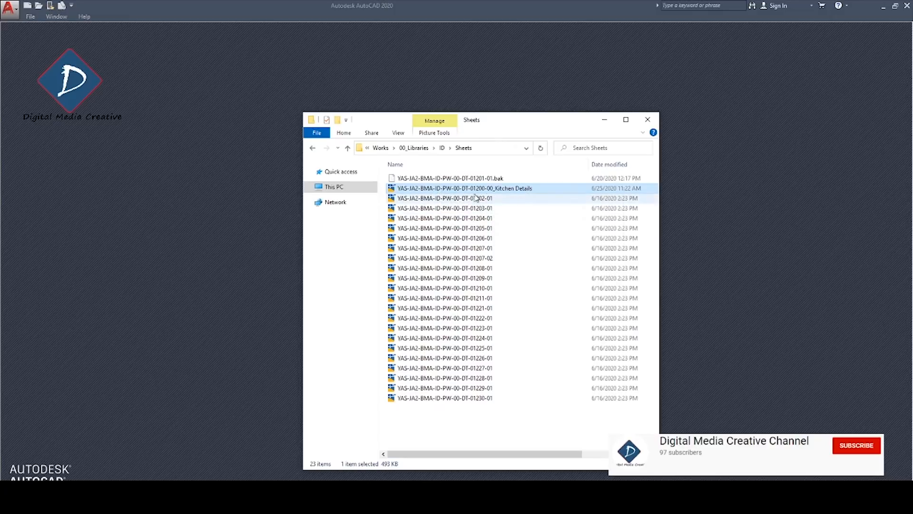
- Open the drawing YAS-JA2-BMA-ID-PW-00-DT-01200-00_Kitchen Details and inspect the title block's drawing number
mouse_move(486, 192)
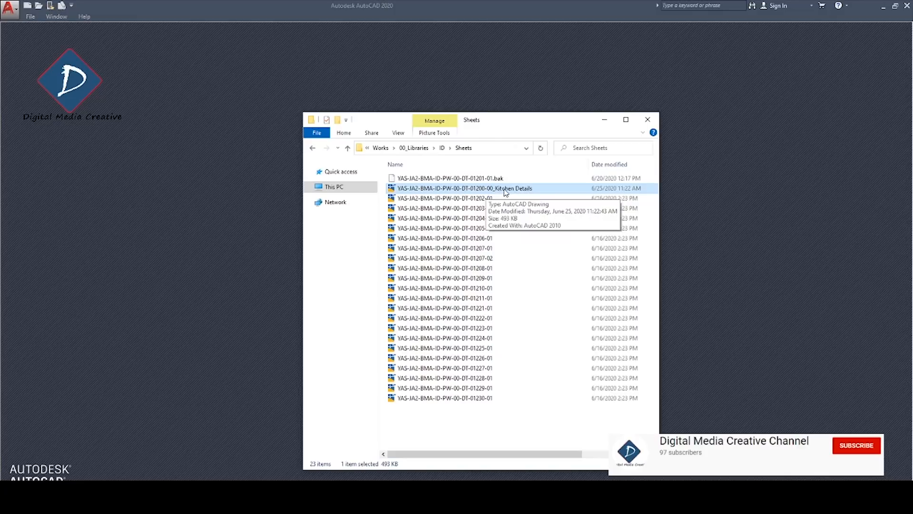
double_click(505, 191)
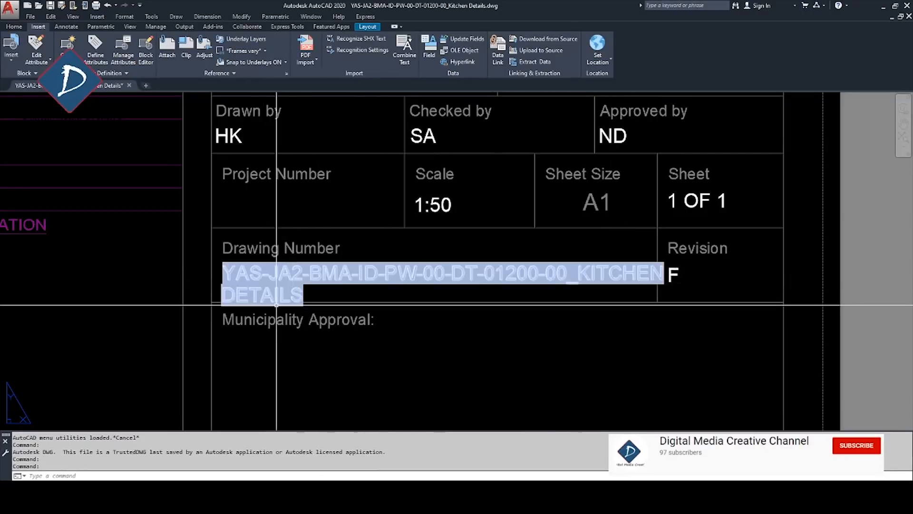
middle_click_drag(613, 334, 650, 343)
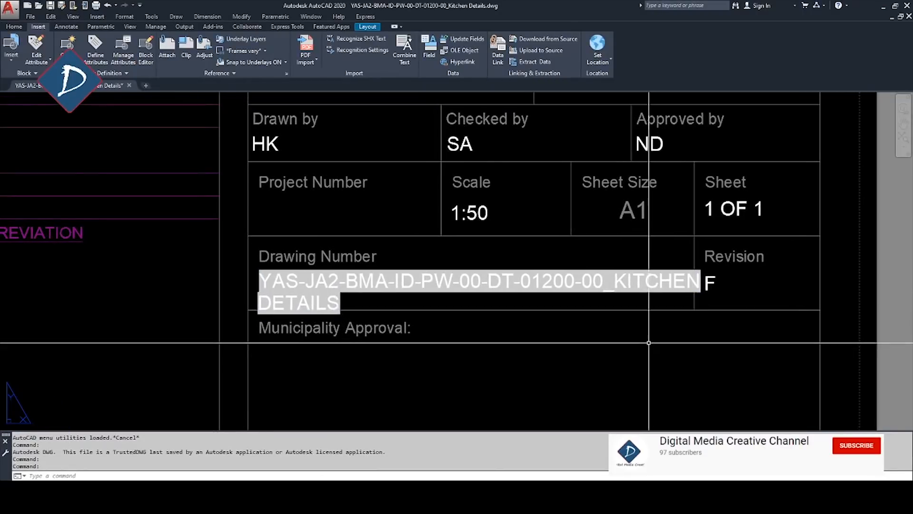
middle_click_drag(581, 333, 593, 350)
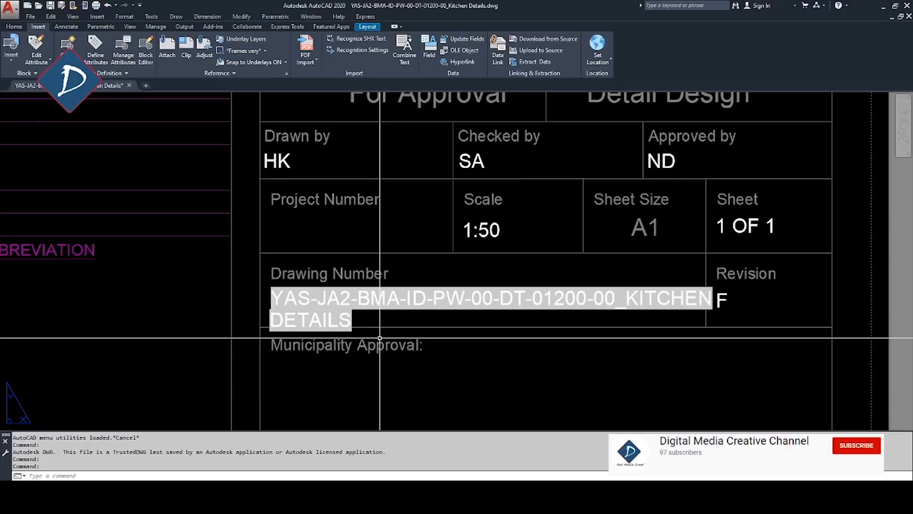
- Widen the title block's drawing number text frame so the whole file name fits on one line
left_click(593, 310)
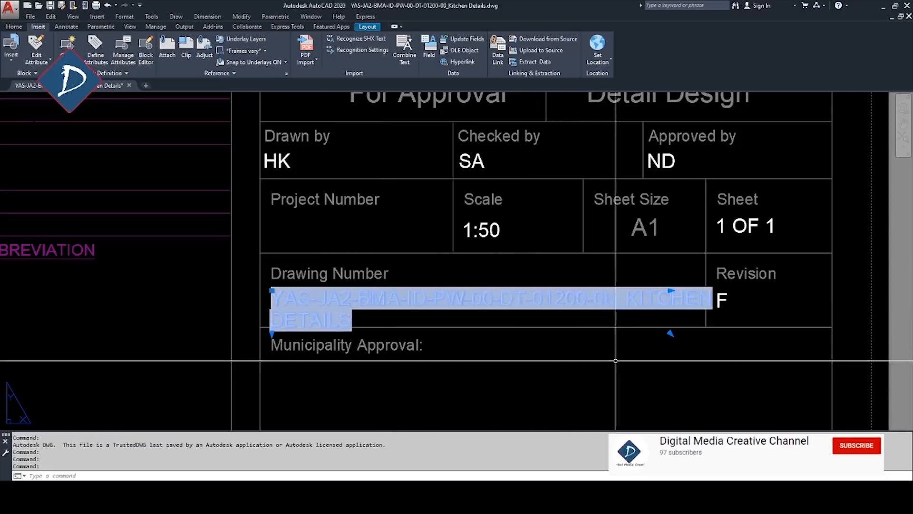
middle_click_drag(624, 352, 526, 360)
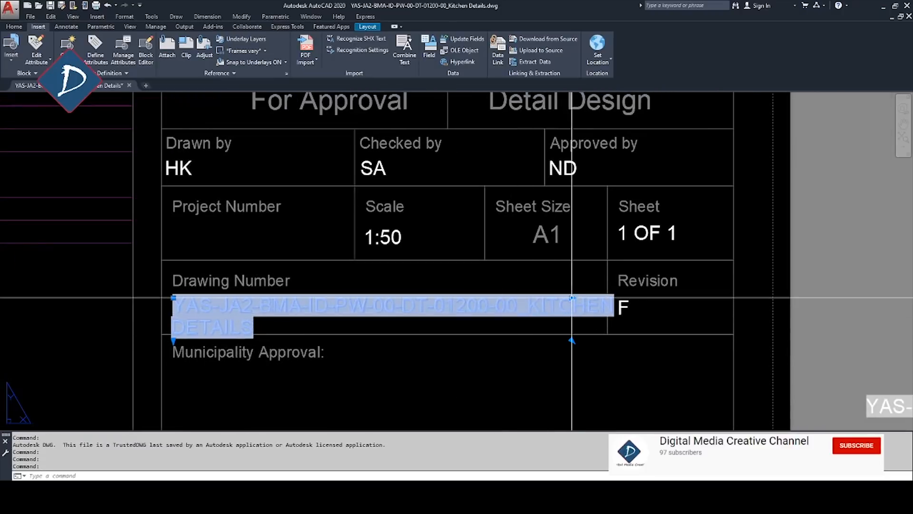
left_click(573, 298)
left_click(719, 298)
left_click(570, 374)
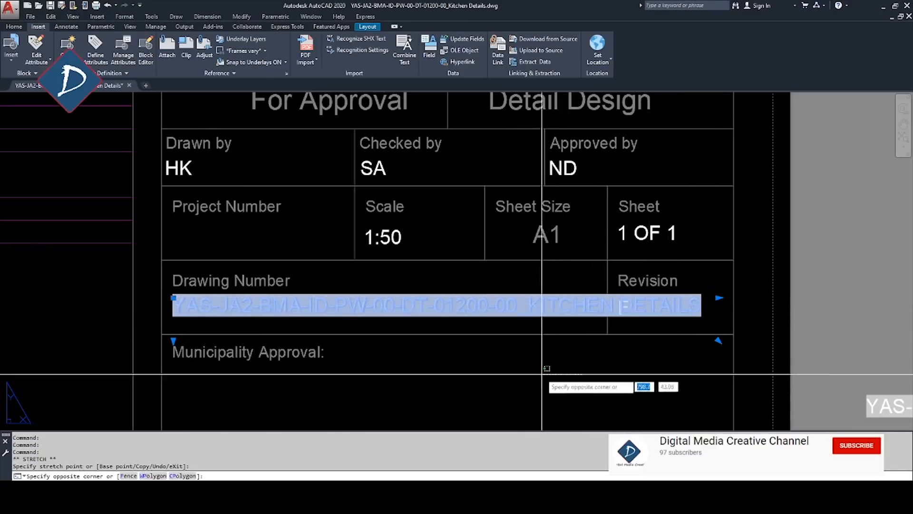
key("Escape")
key("Escape")
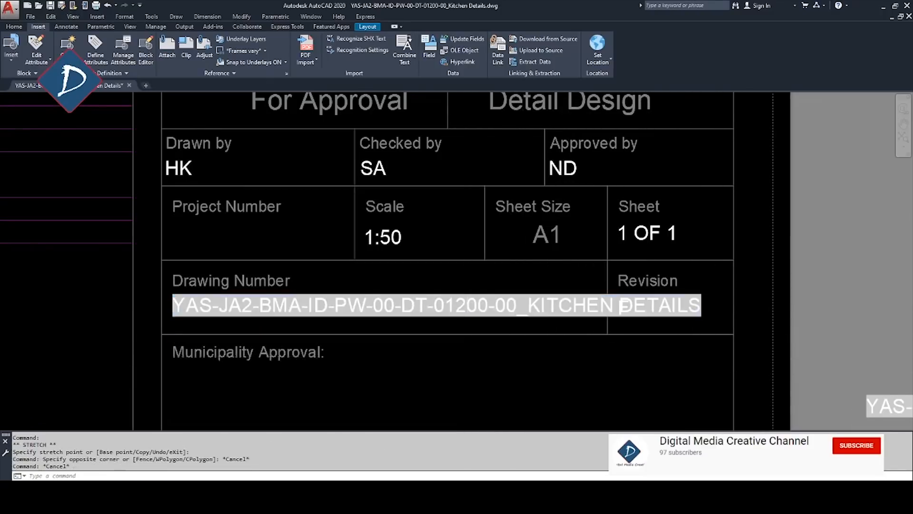
scroll(525, 366, "up", 2)
scroll(529, 361, "down", 2)
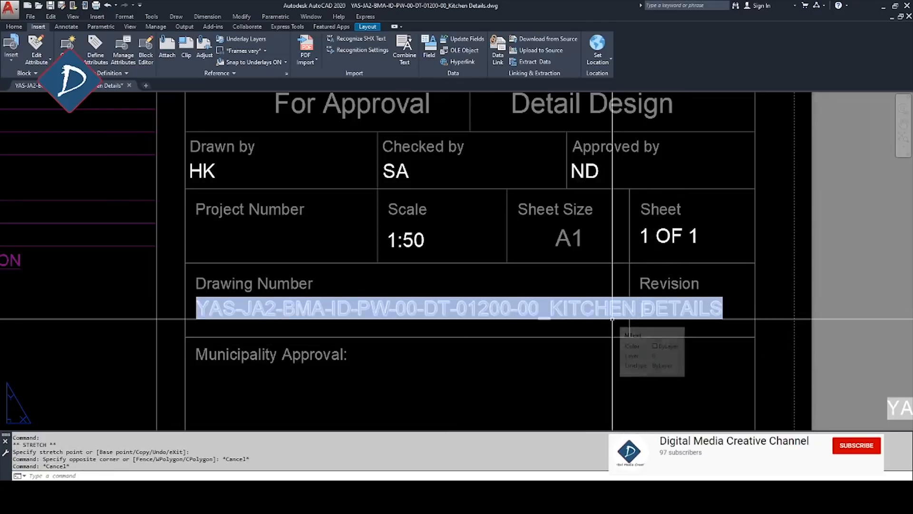
- Edit the drawing number's field, changing its category to Other and its field name to DieselExpression
left_click(545, 316)
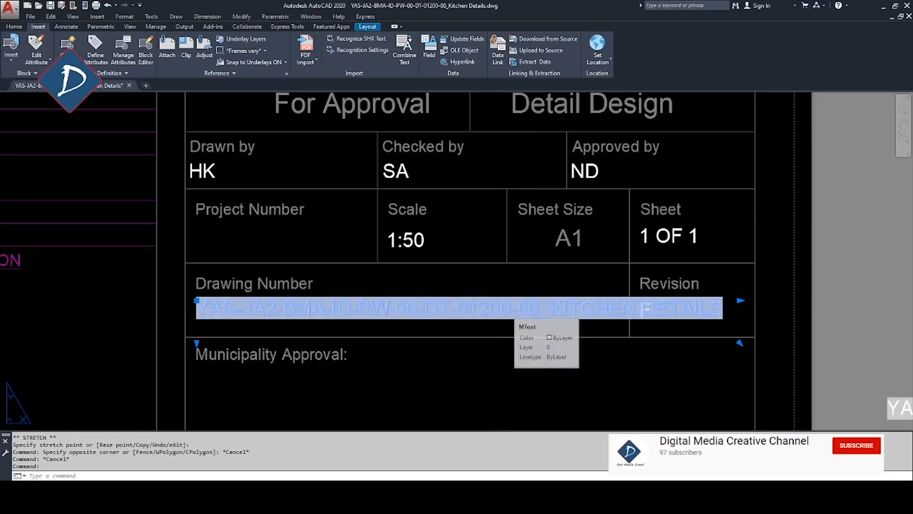
double_click(507, 310)
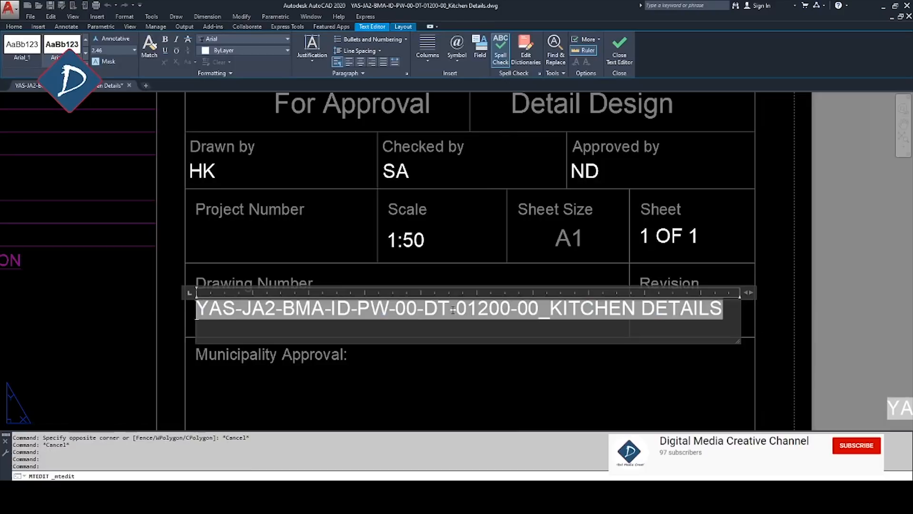
key("ctrl+a")
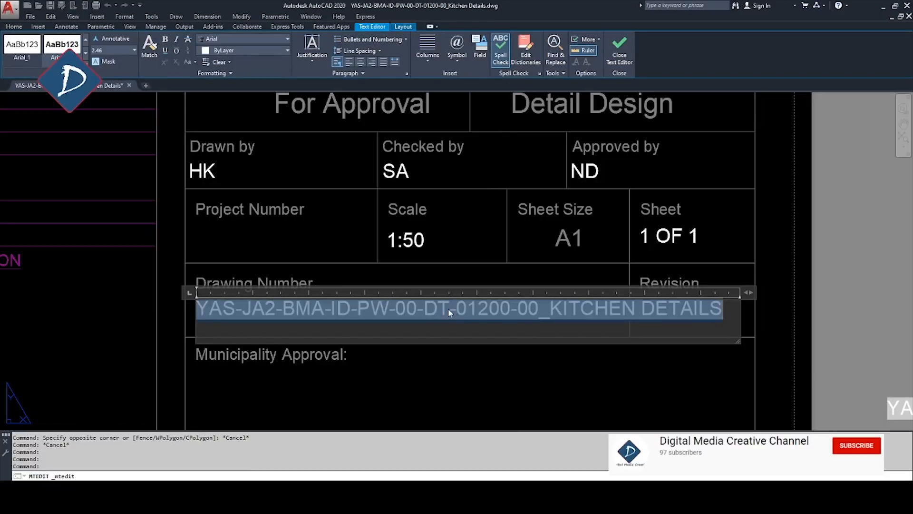
key("ctrl+f")
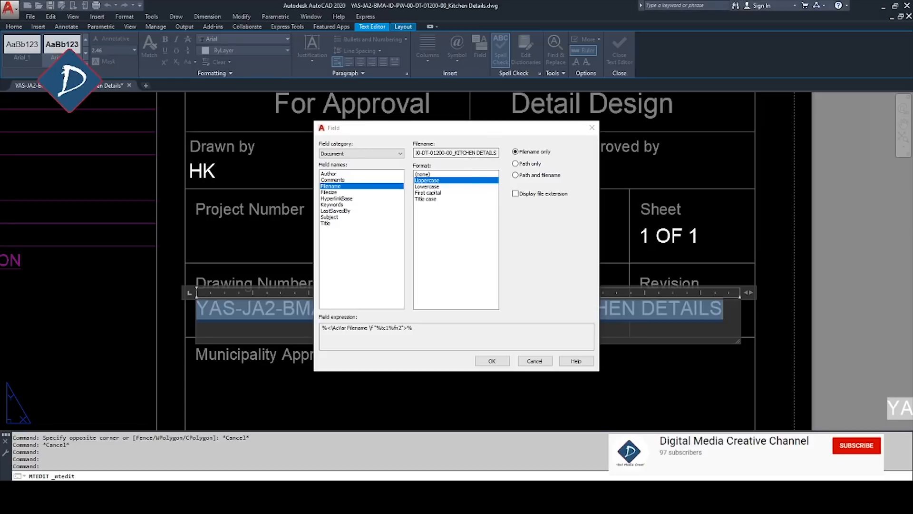
left_click(346, 153)
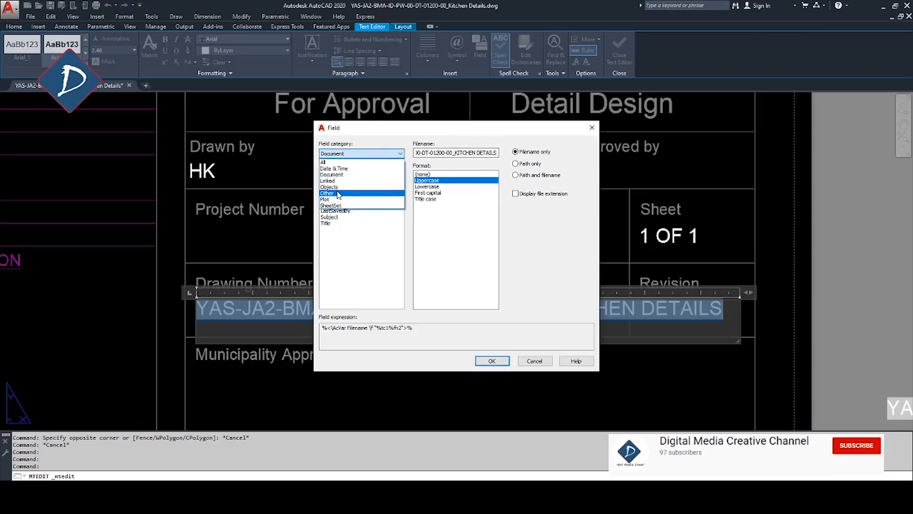
left_click(339, 193)
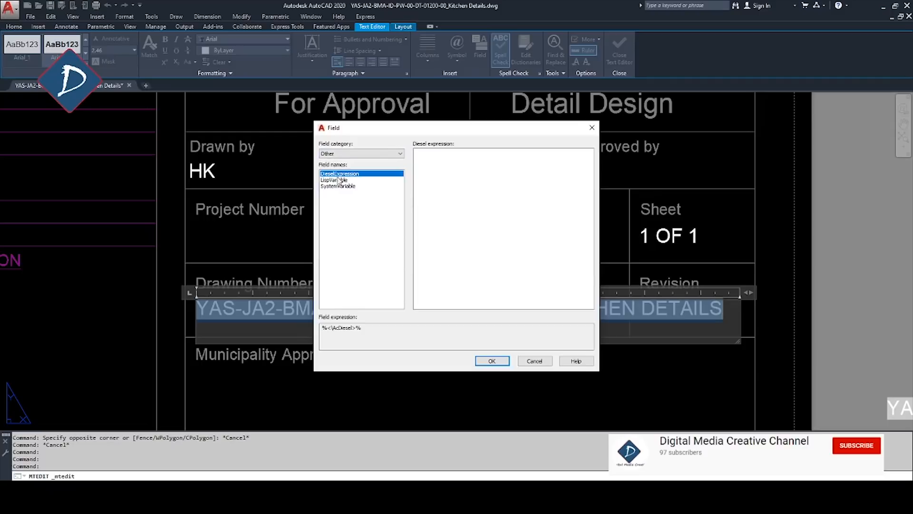
left_click(443, 161)
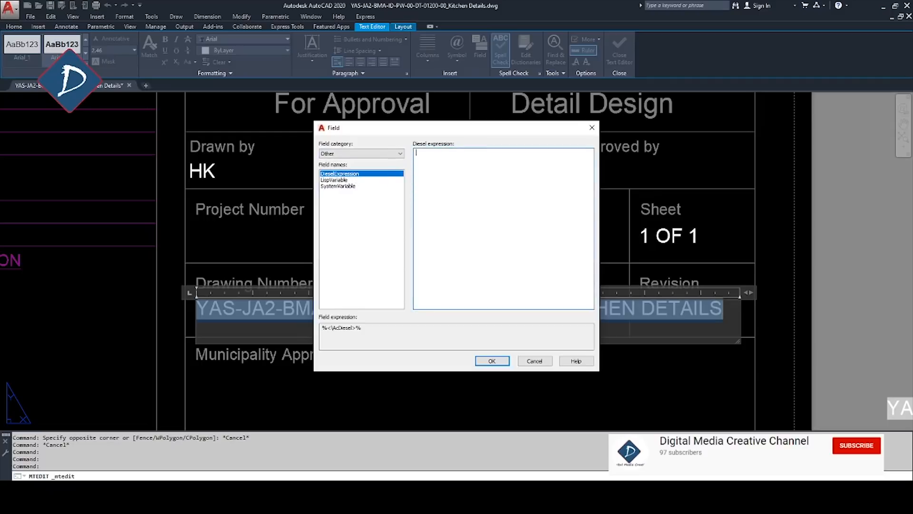
key("alt+Tab")
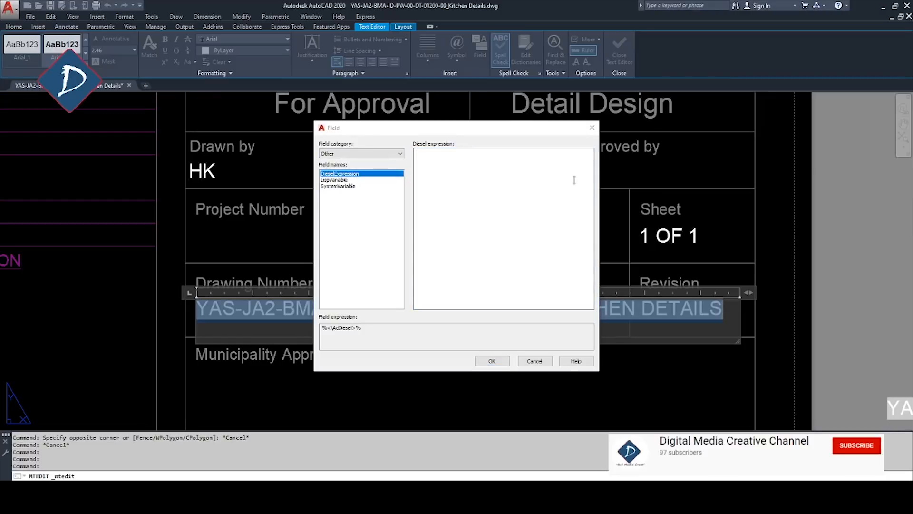
left_click(516, 172)
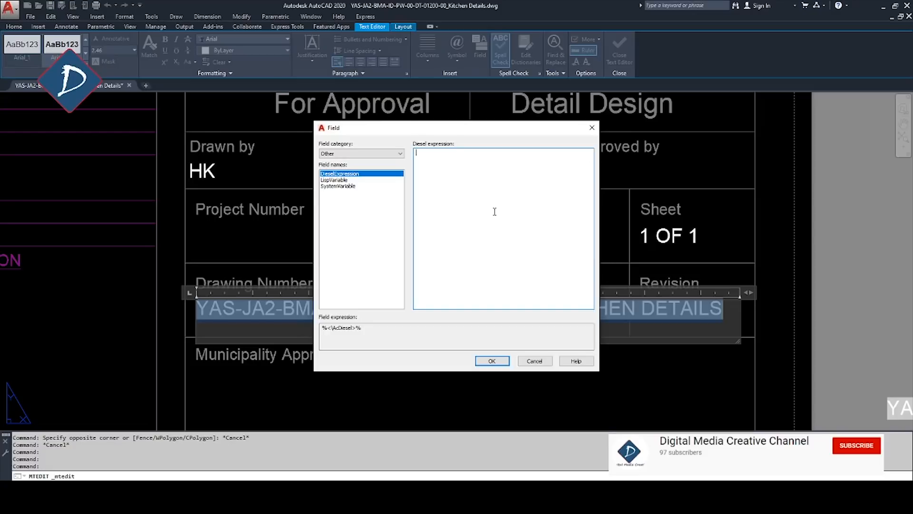
- Enter the Diesel expression $(substr,$(getvar,dwgname),1,32), apply it to the drawing number, and compare the text with the file name in the Sheets folder
type("$(substr")
type(",$(getvar,dwgname")
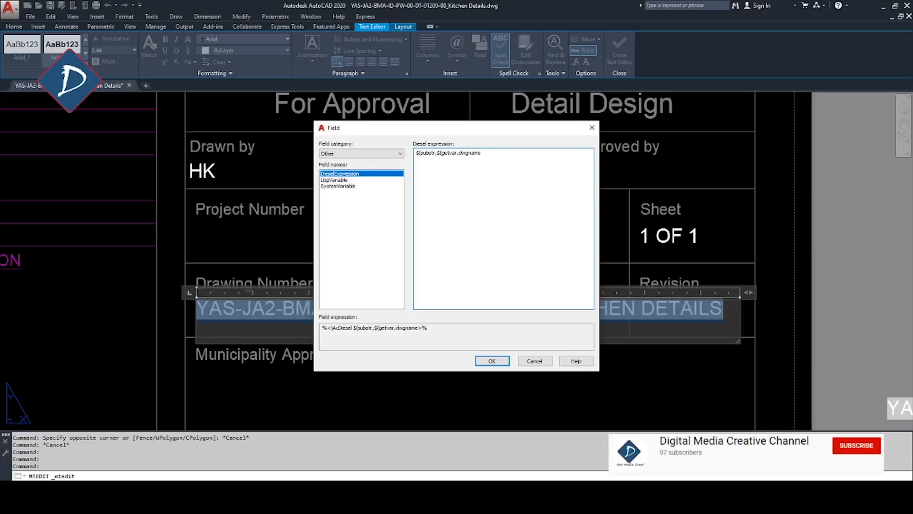
type("),1,32)")
left_click_drag(485, 152, 410, 150)
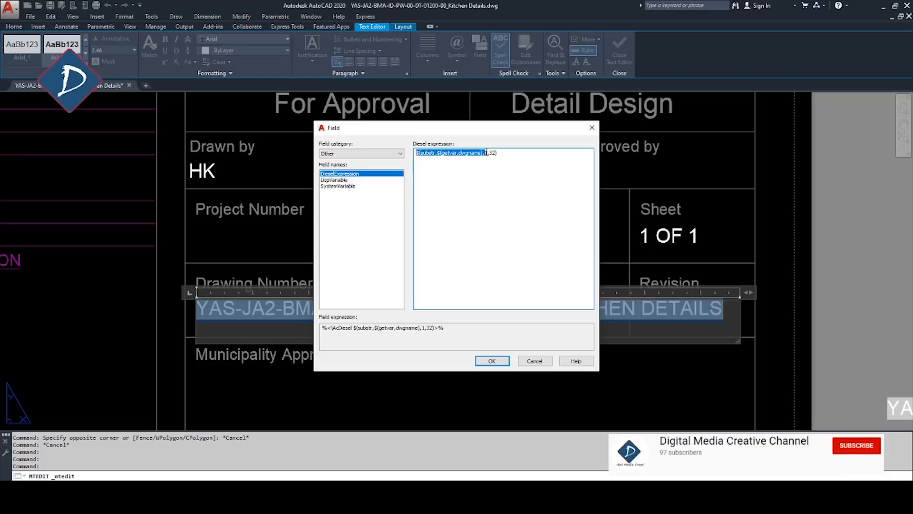
left_click(491, 156)
left_click_drag(496, 152, 484, 153)
left_click(526, 179)
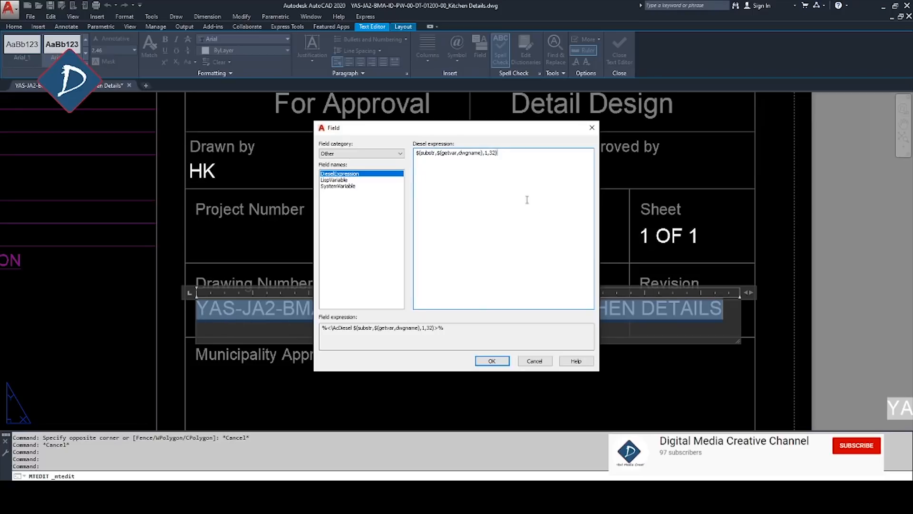
double_click(486, 153)
left_click_drag(505, 129, 327, 136)
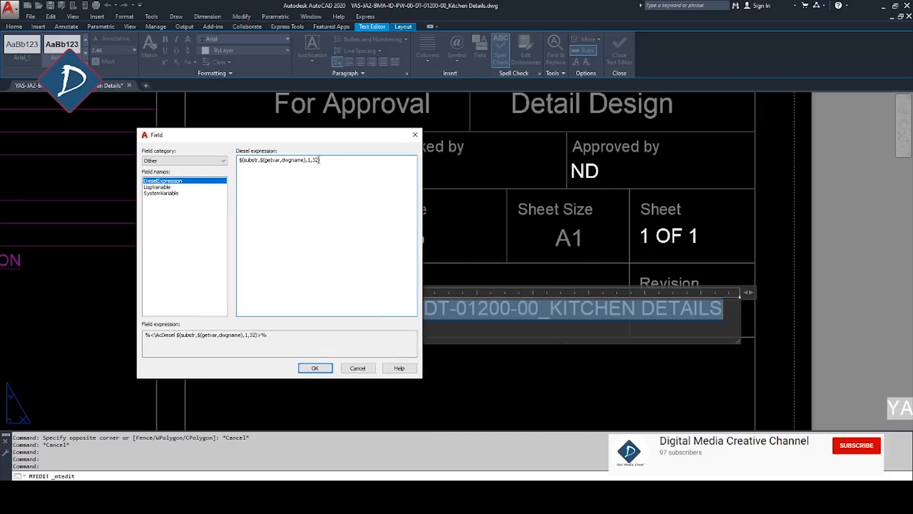
left_click_drag(327, 138, 544, 123)
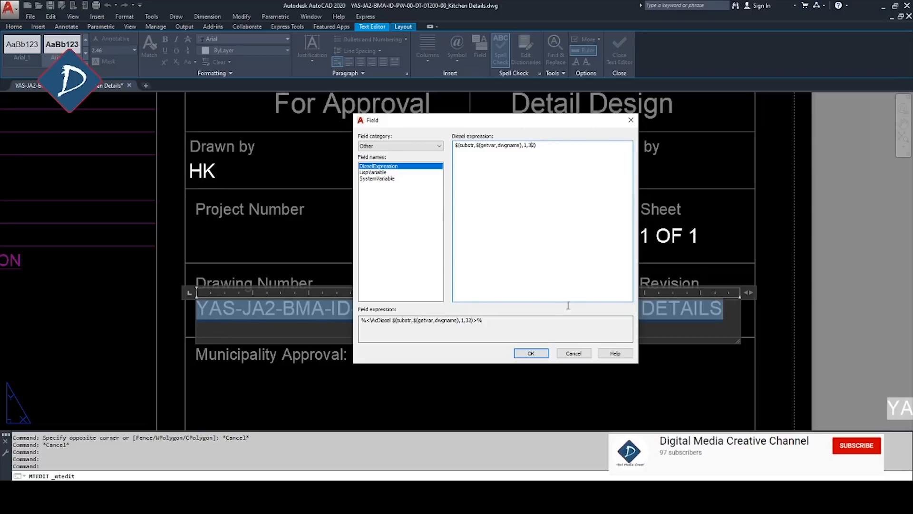
left_click(531, 354)
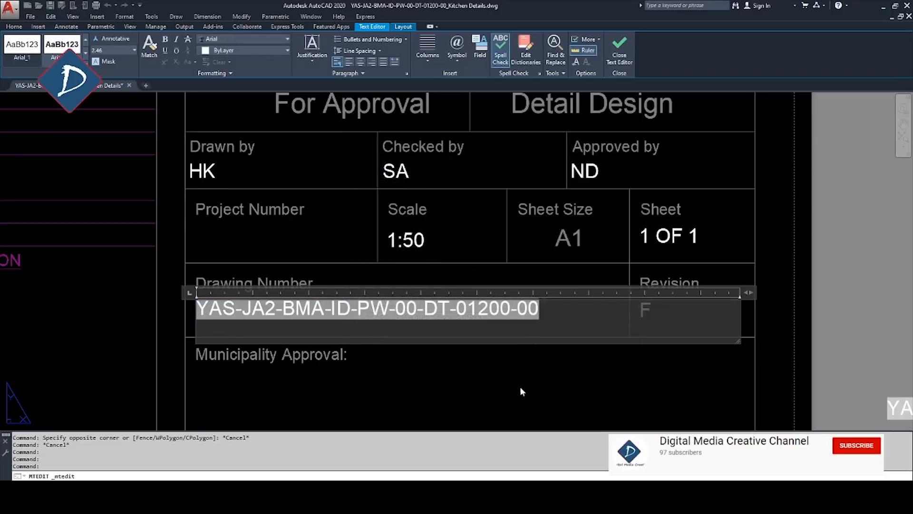
left_click(535, 314)
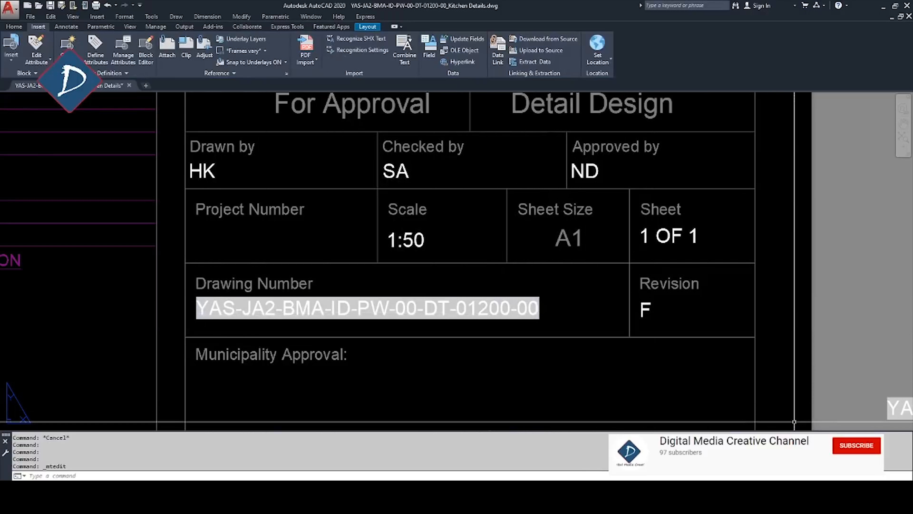
key("alt+Tab")
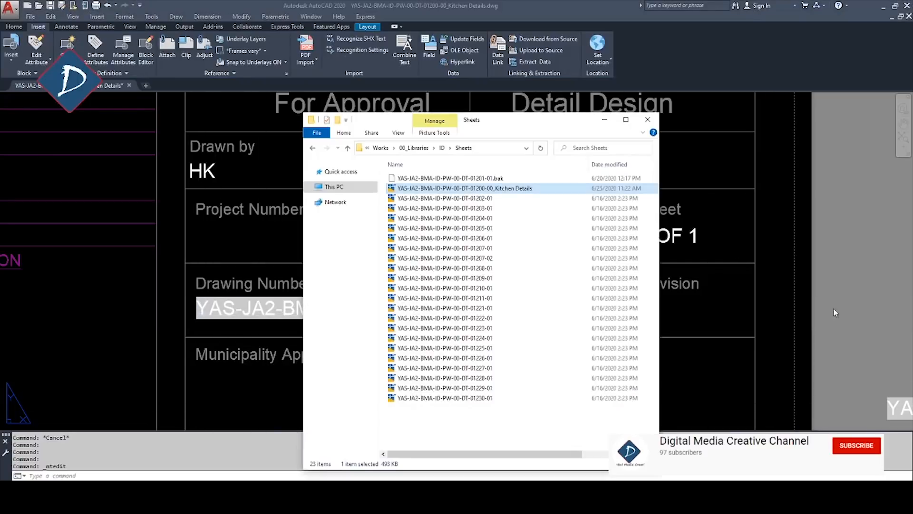
key("alt+Tab")
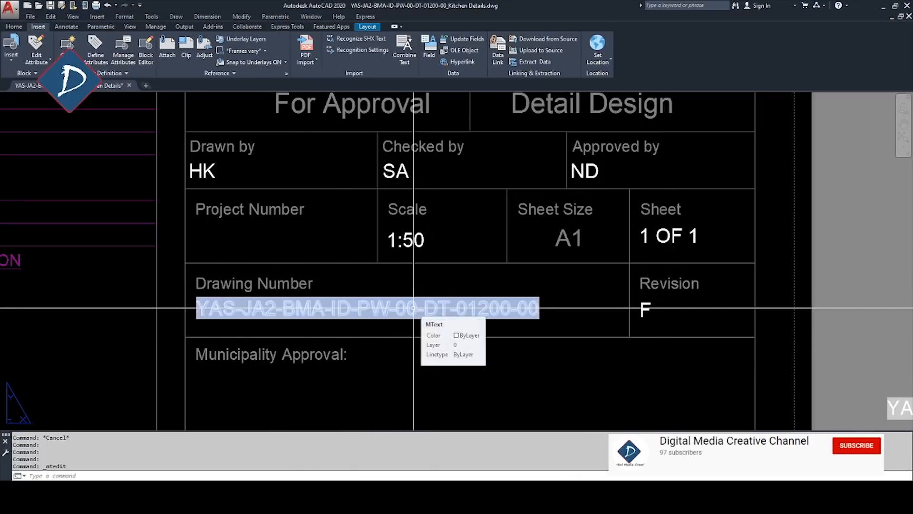
- Change the substring length in the drawing number field's Diesel expression to 7 characters and apply it
double_click(392, 310)
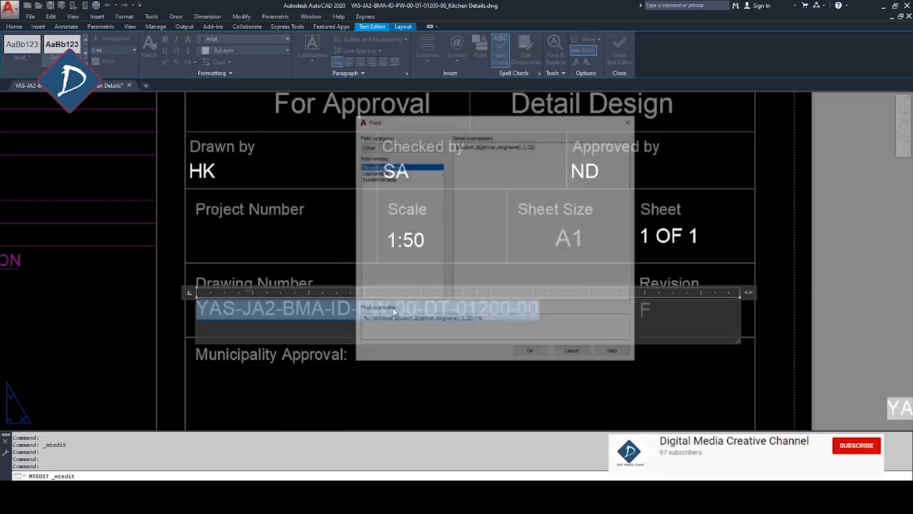
double_click(531, 146)
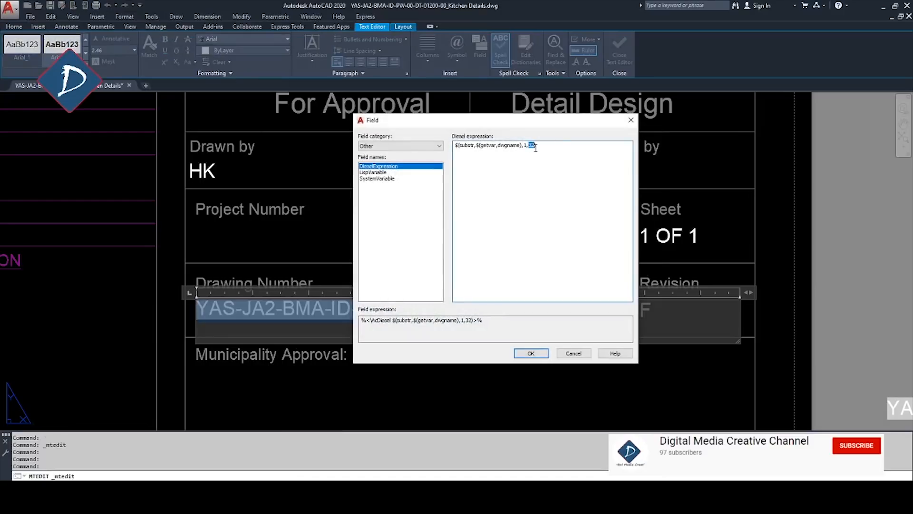
left_click_drag(520, 124, 640, 128)
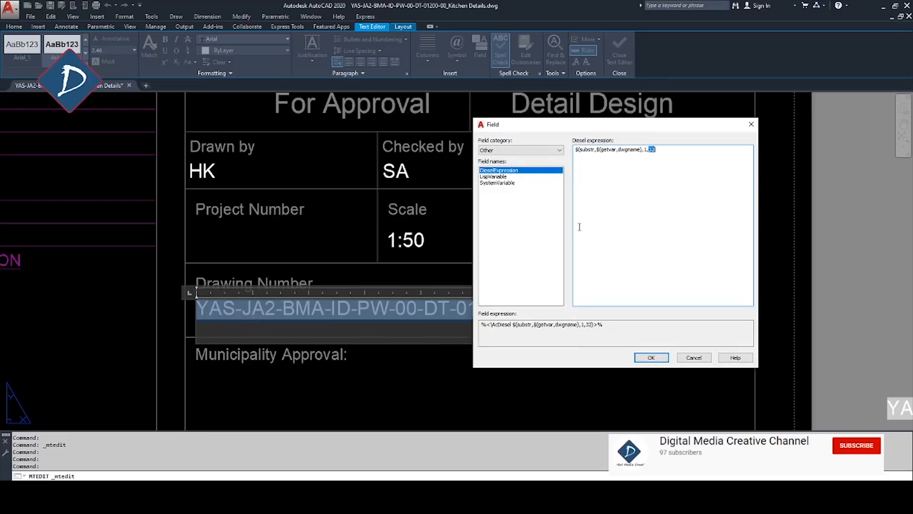
type("7")
left_click(663, 360)
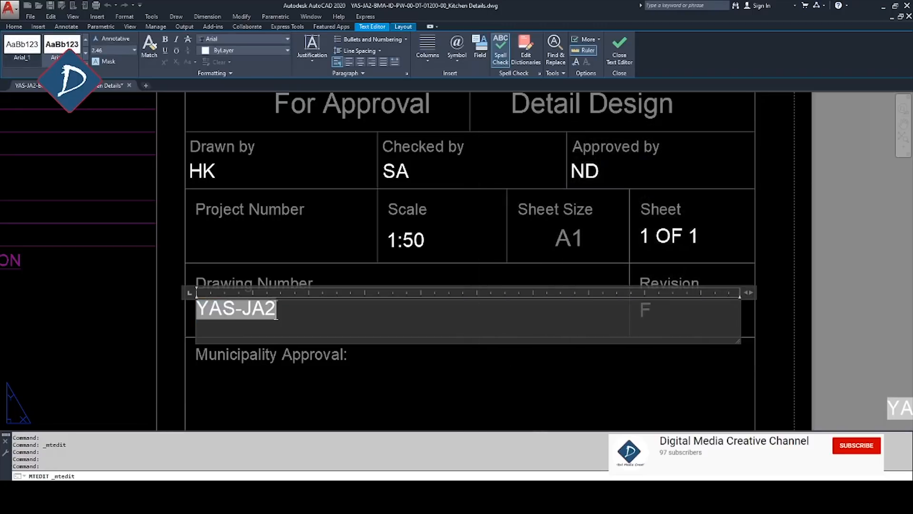
left_click(536, 404)
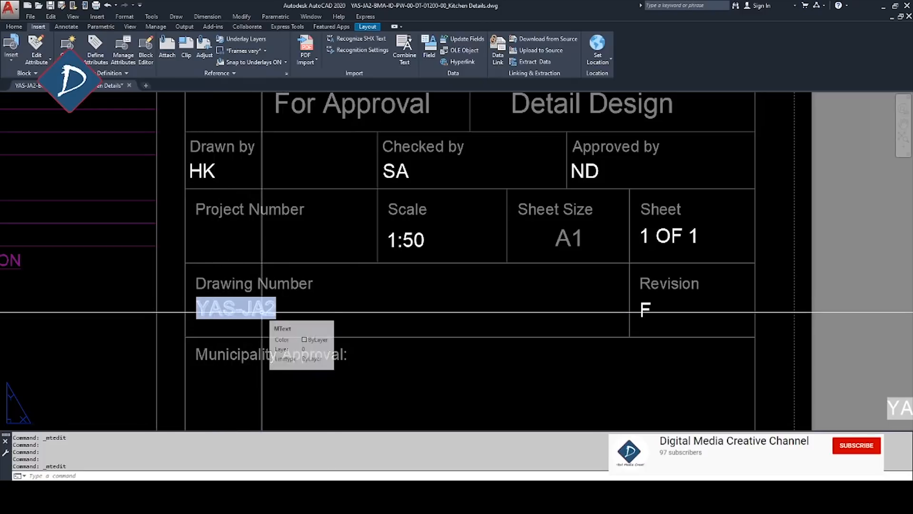
- Set the substring length in the drawing number field's Diesel expression to 32, apply it, and finish editing the text
double_click(262, 312)
double_click(262, 312)
left_click(655, 150)
key("Left")
key("BackSpace")
type("32")
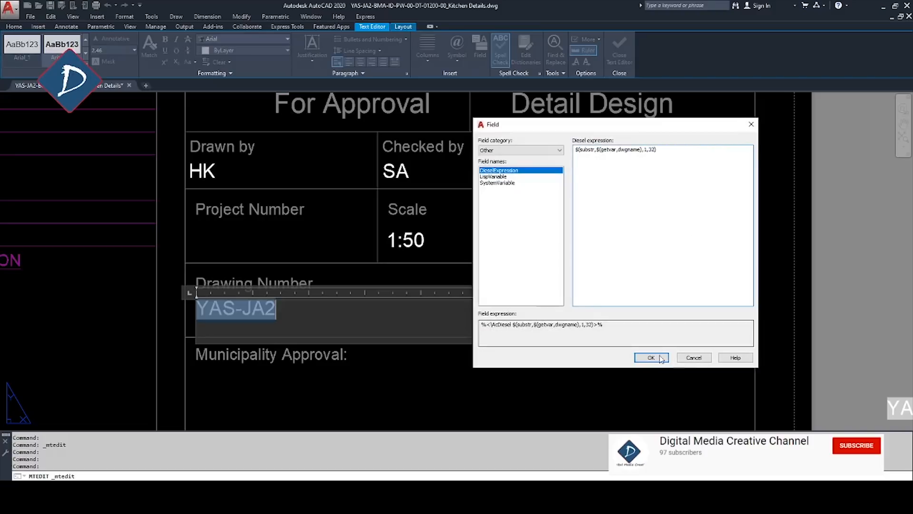
left_click(658, 358)
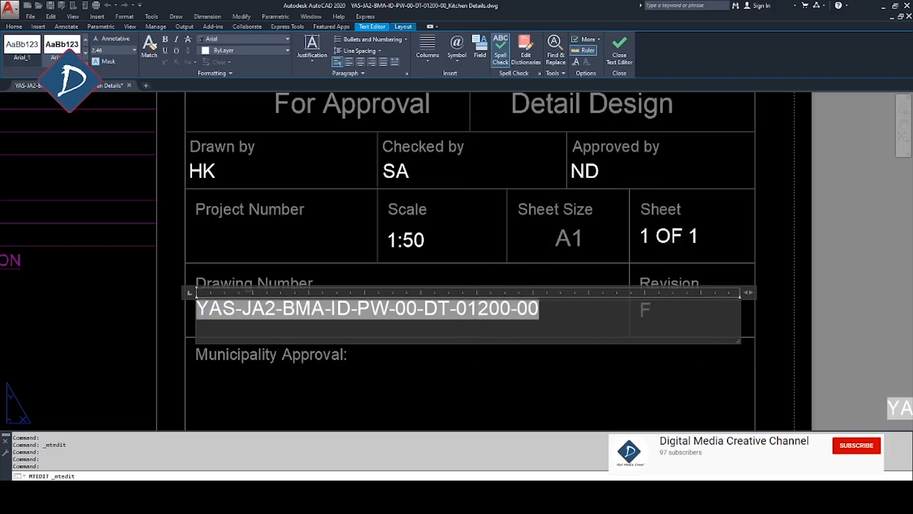
left_click(530, 381)
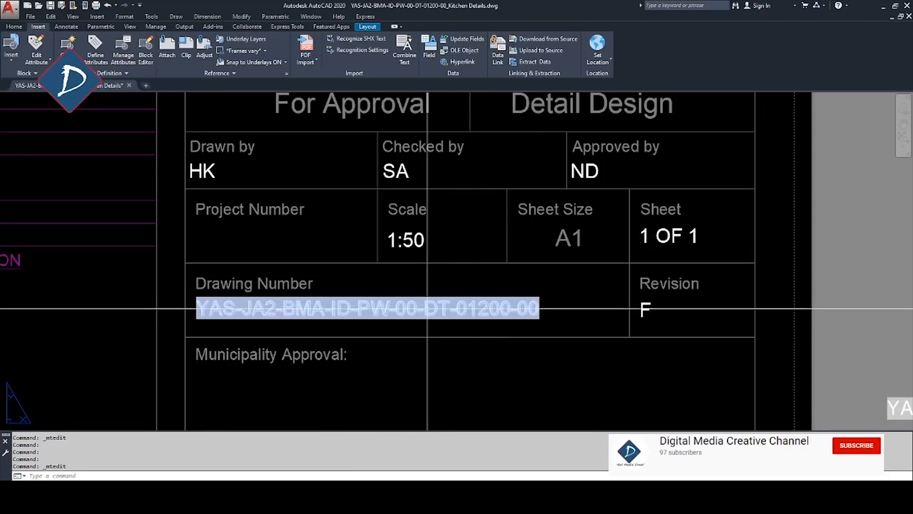
- Set the substring start position in the drawing number field's Diesel expression to 21 and apply it
double_click(432, 312)
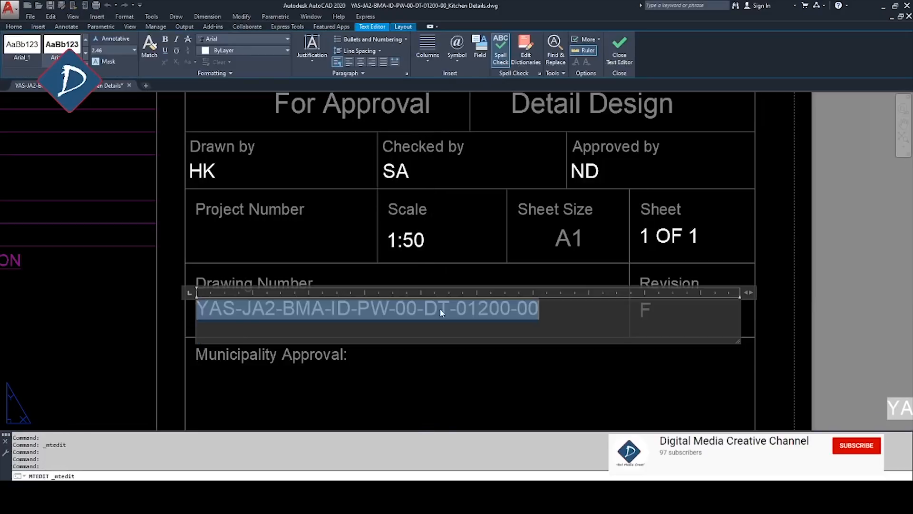
double_click(439, 307)
left_click(657, 150)
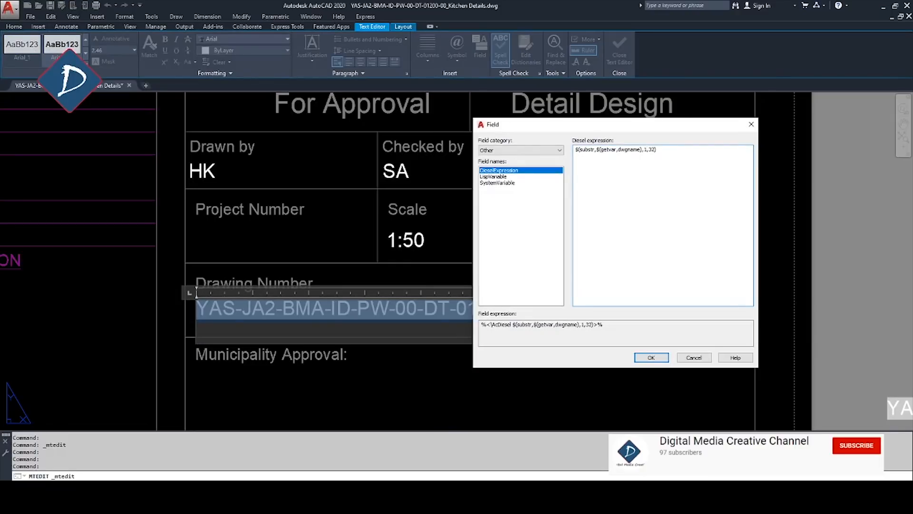
left_click(645, 150)
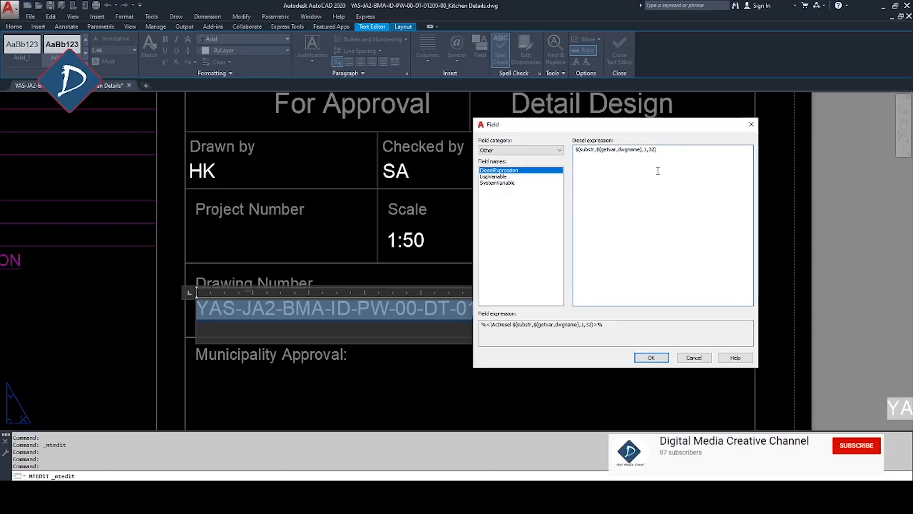
type("25")
key("BackSpace")
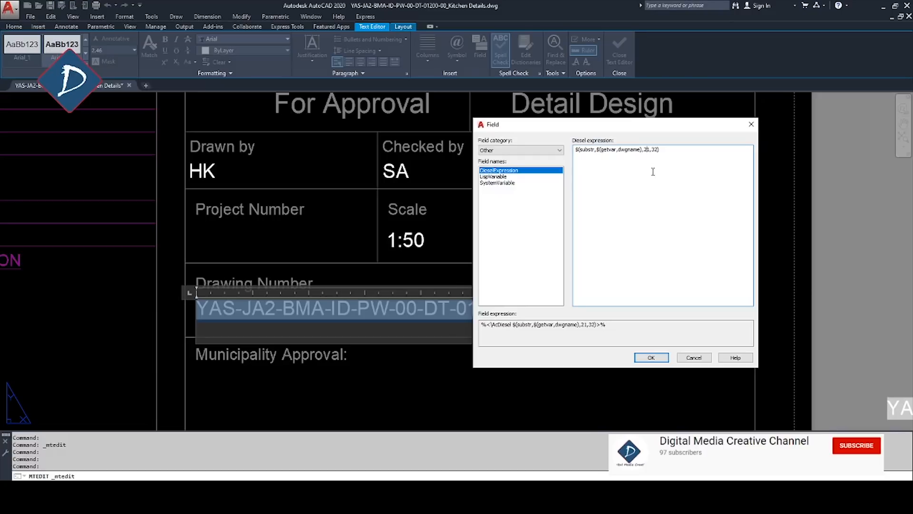
left_click(650, 360)
left_click(659, 149)
left_click(651, 357)
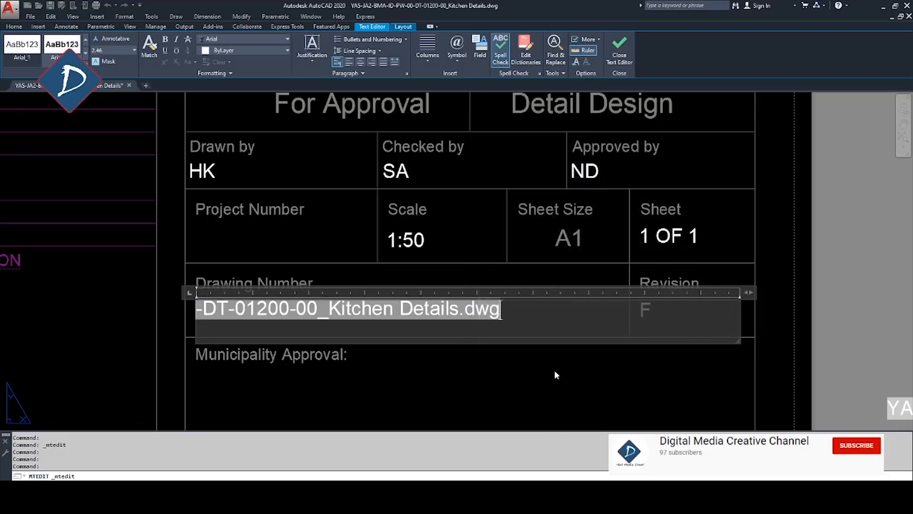
- Set the substring length in the drawing number field's Diesel expression to 11 and apply it
double_click(461, 312)
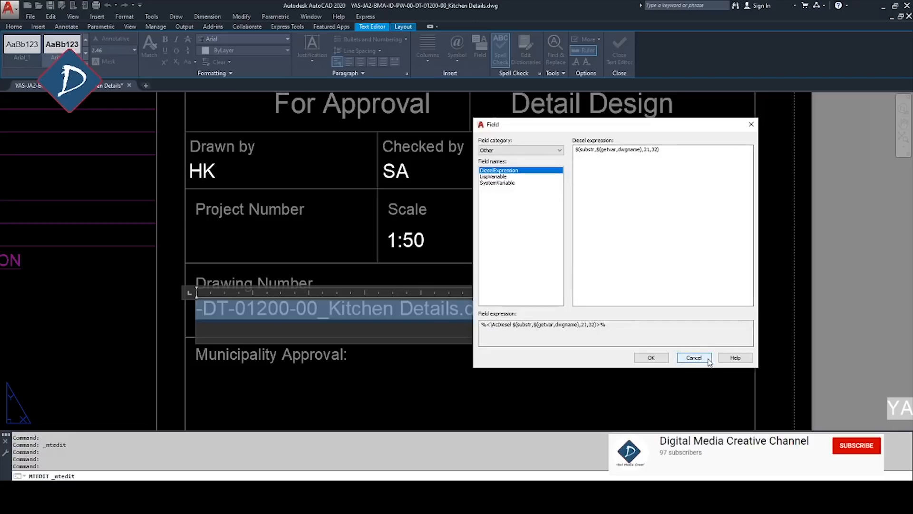
left_click(655, 149)
key("BackSpace")
key("BackSpace")
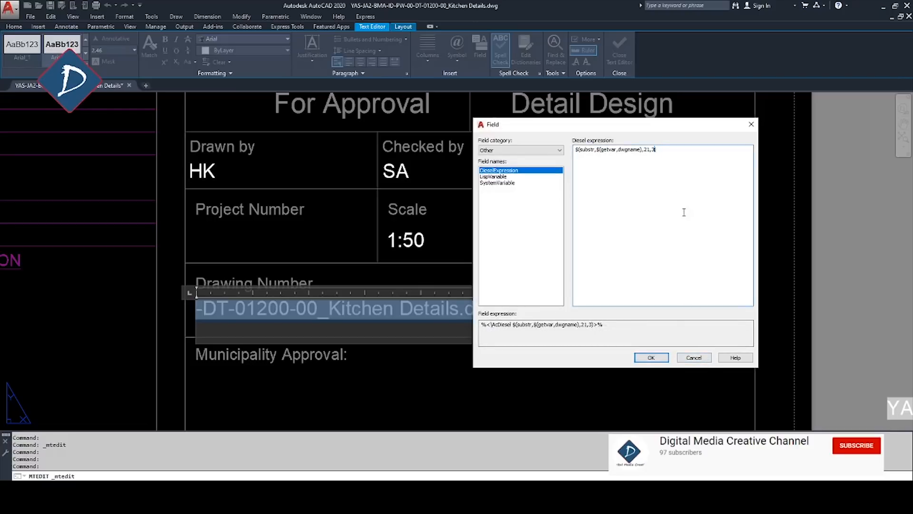
type("11")
left_click(653, 358)
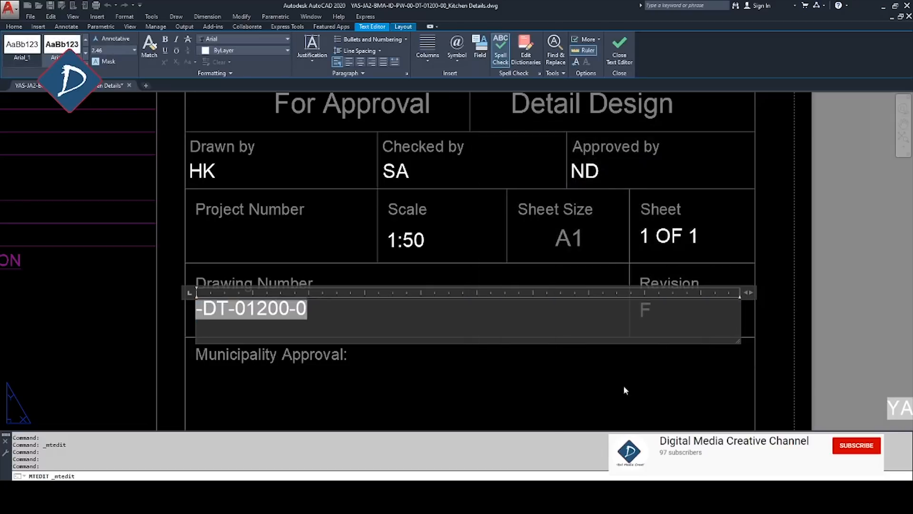
left_click(640, 390)
- Set the substring start position in the drawing number field's Diesel expression to 1 and apply it
double_click(267, 308)
double_click(270, 309)
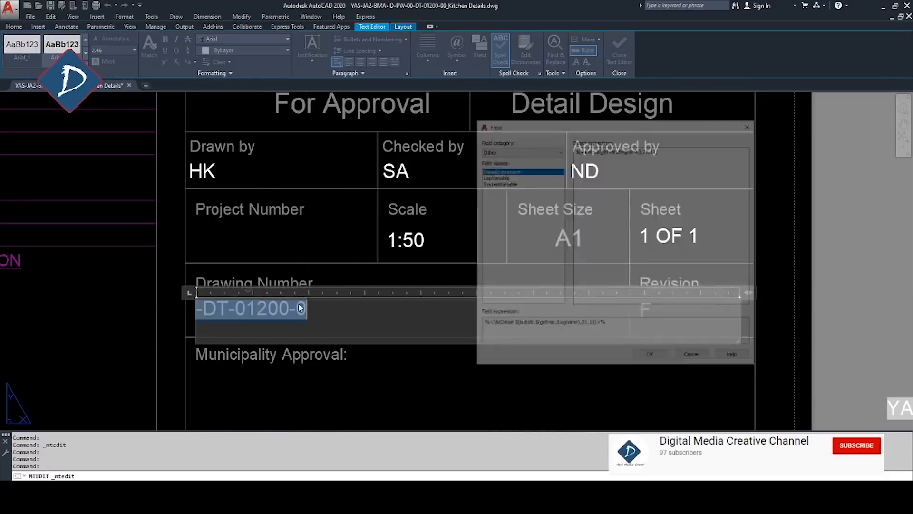
double_click(645, 149)
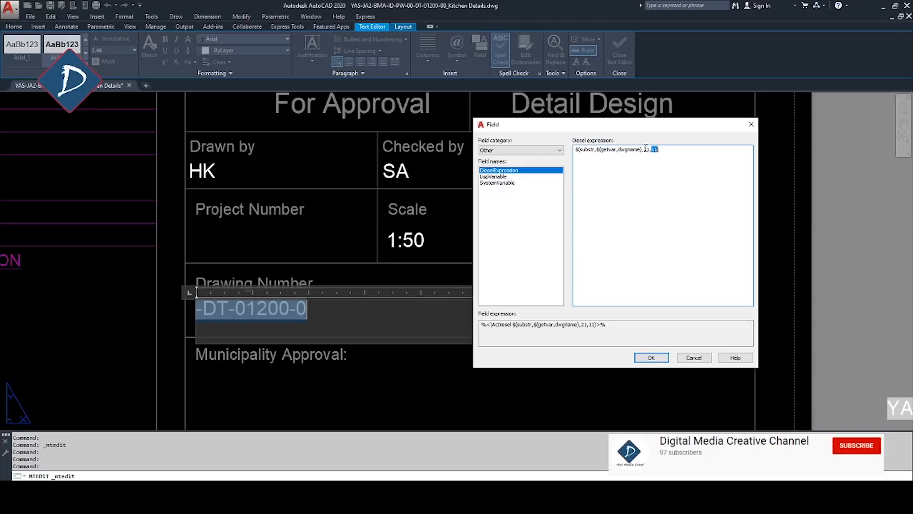
type("1")
left_click(651, 357)
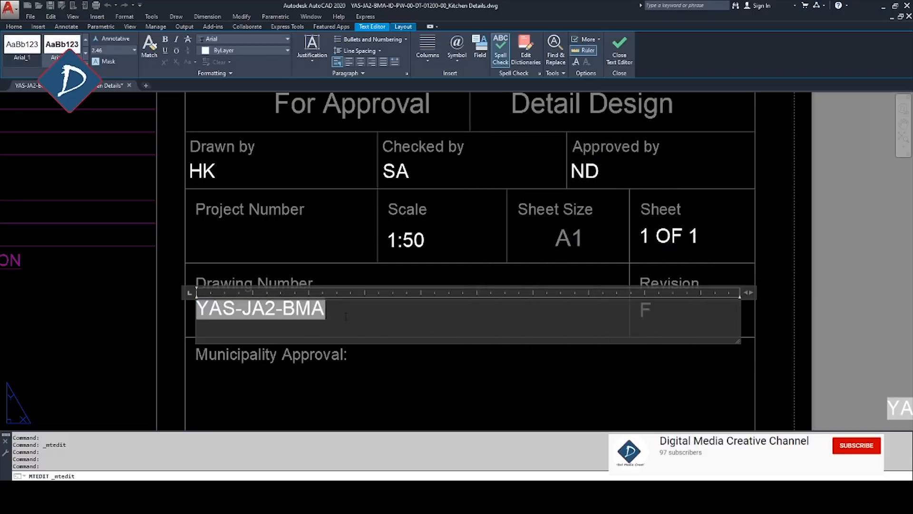
- Set the substring length in the drawing number field's Diesel expression to 32, apply it, and finish editing the text
double_click(307, 310)
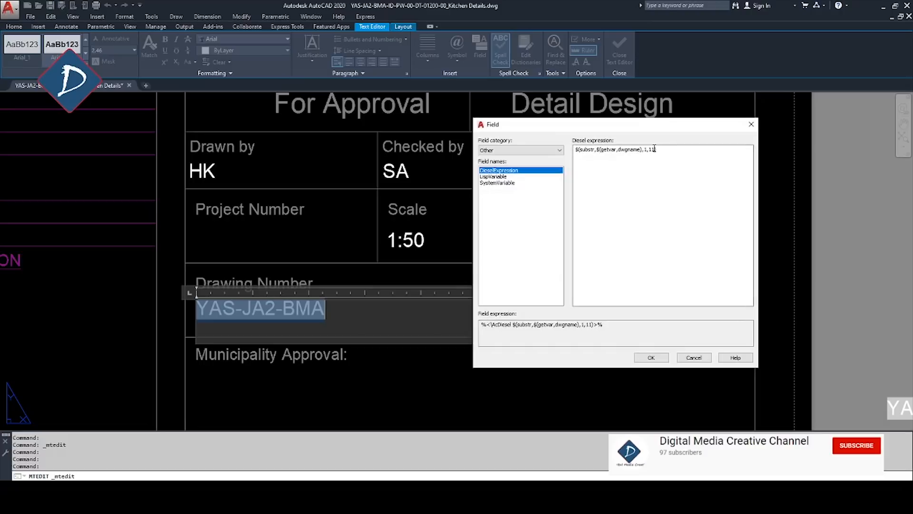
double_click(651, 149)
type("32")
left_click(651, 358)
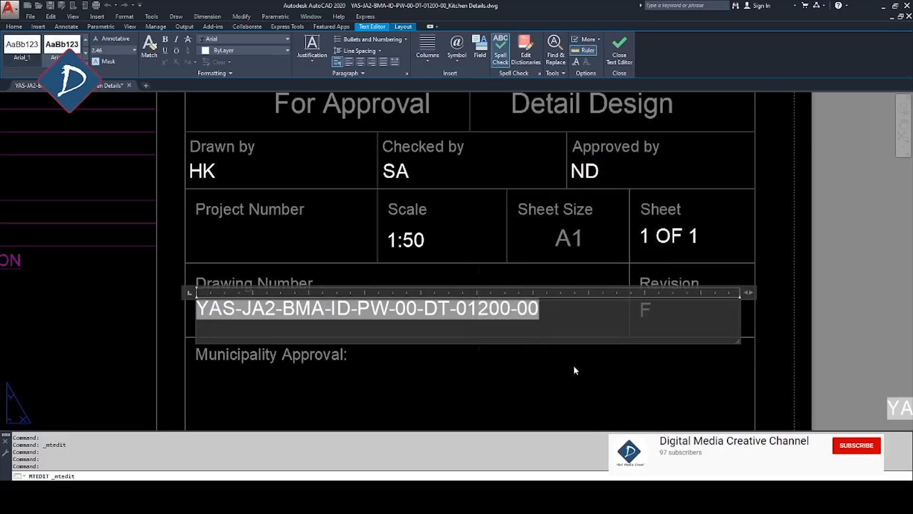
left_click(509, 350)
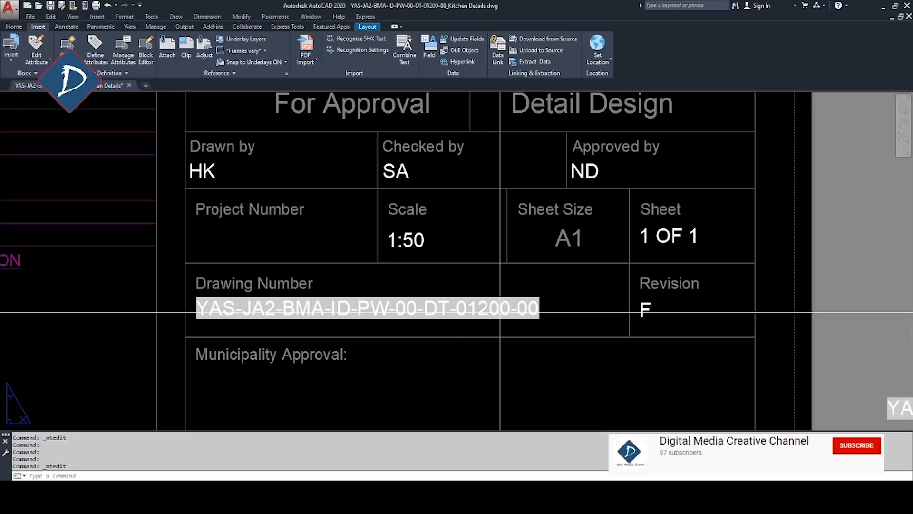
- Reopen the drawing number's field to review its Diesel expression, and leave the field and text without changes
middle_click_drag(565, 297, 576, 313)
left_click(465, 318)
left_click(461, 320)
double_click(422, 320)
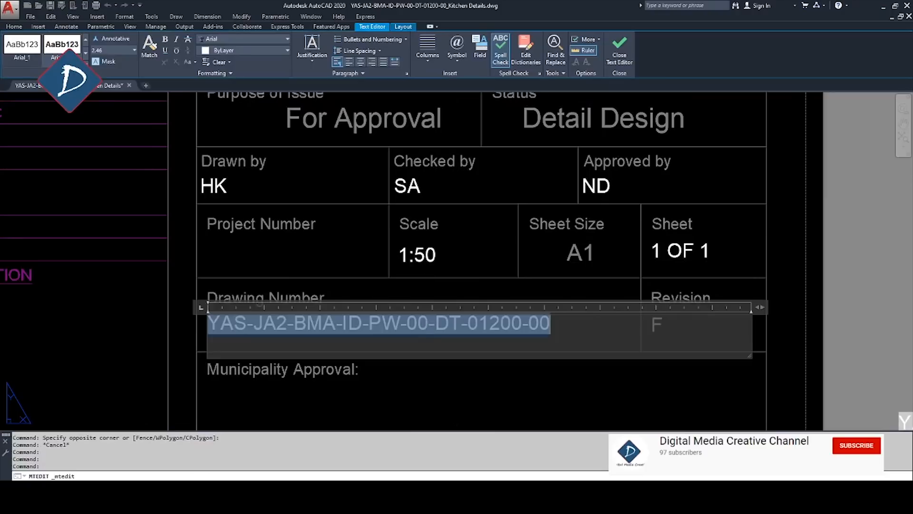
double_click(422, 321)
left_click_drag(664, 152, 431, 157)
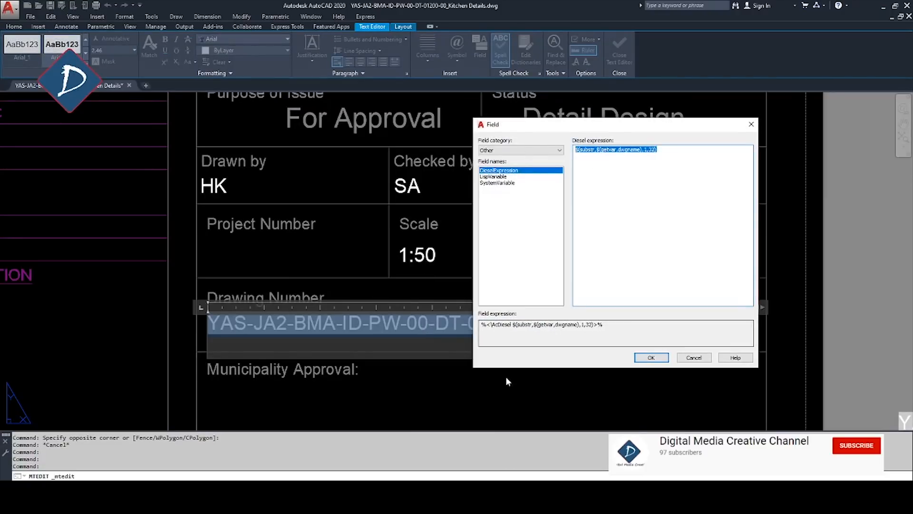
left_click(694, 357)
key("Escape")
- Examine the drawing number in the title block and the surrounding sheet layout
middle_click_drag(416, 314, 653, 339)
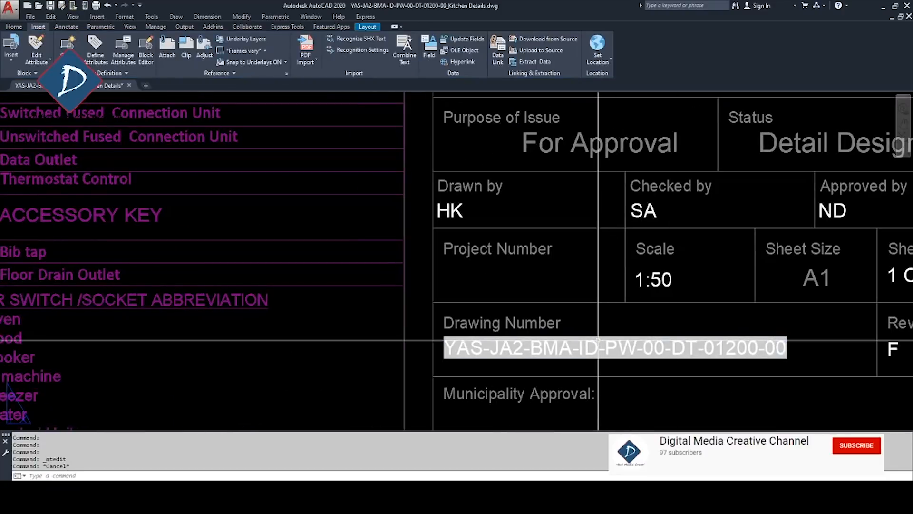
left_click(611, 342)
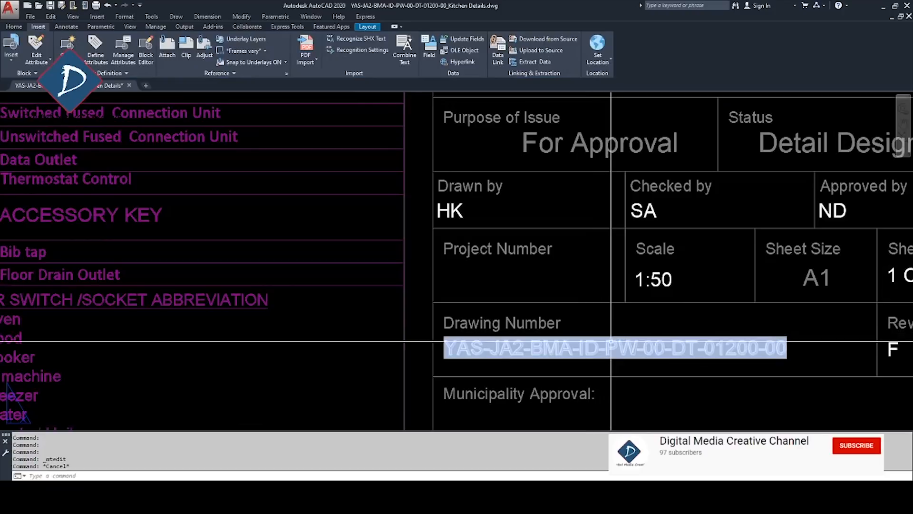
scroll(611, 342, "down", 6)
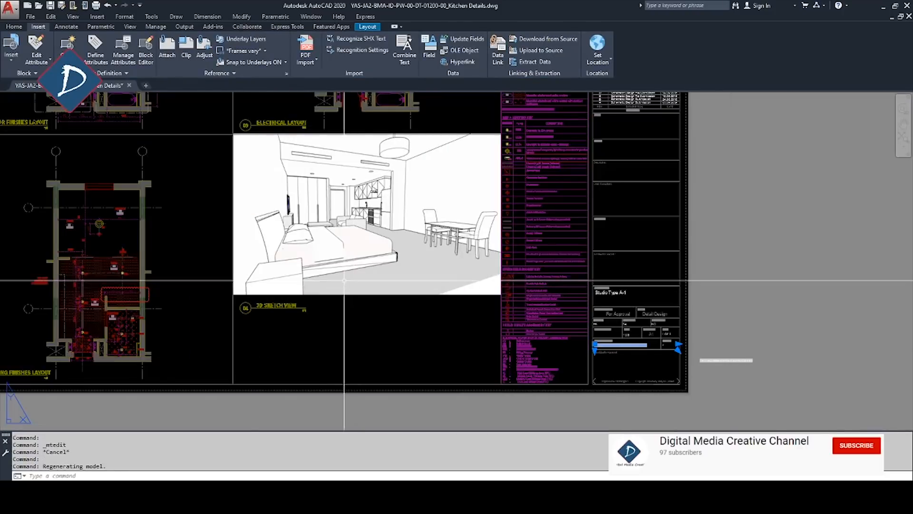
key("Escape")
left_click(347, 312)
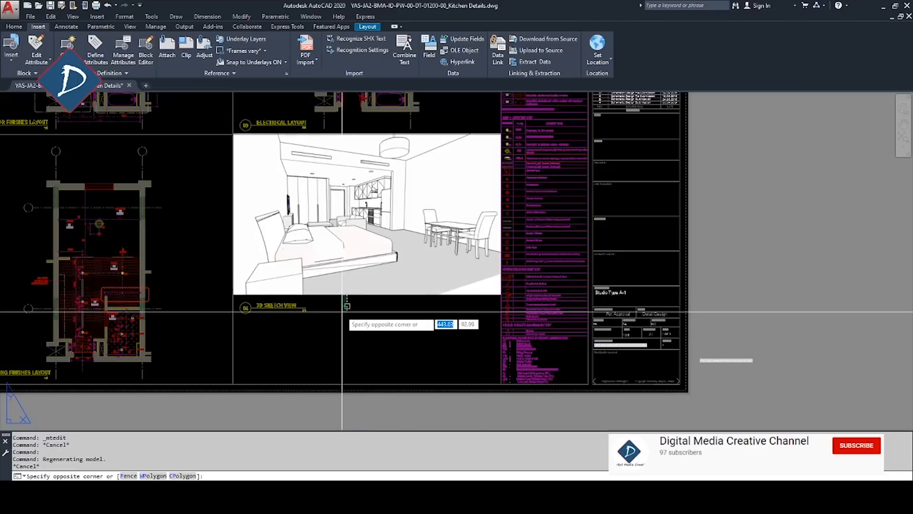
key("Escape")
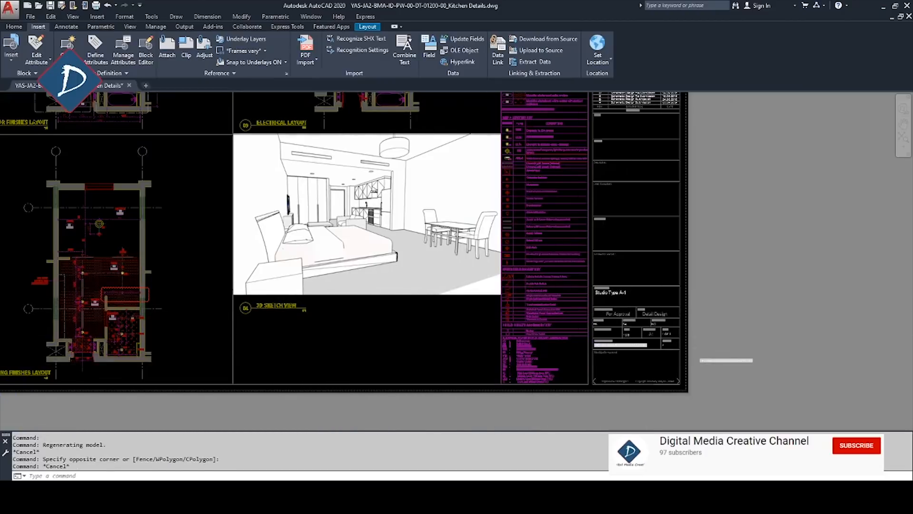
scroll(530, 308, "up", 6)
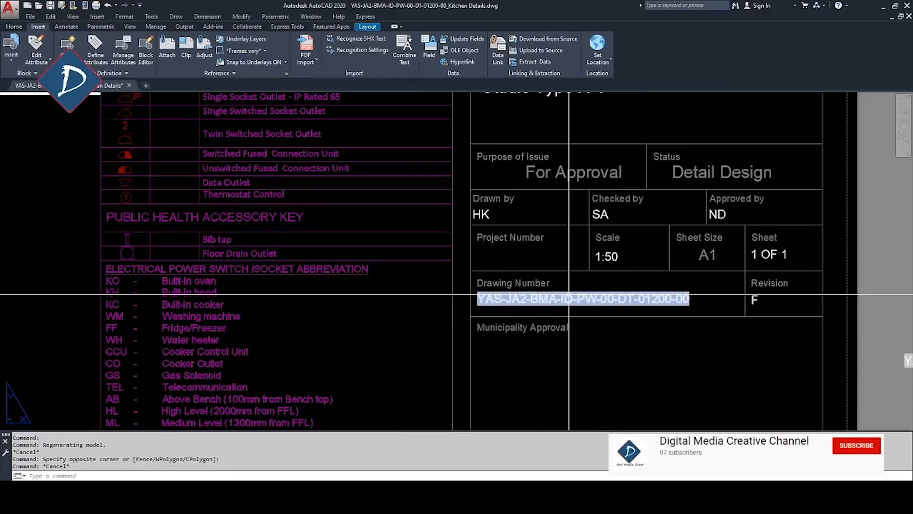
middle_click_drag(629, 340, 652, 370)
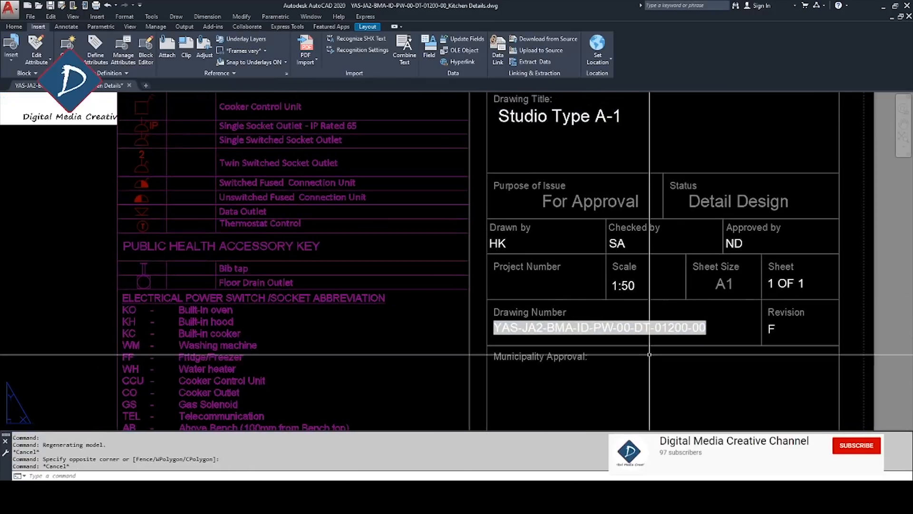
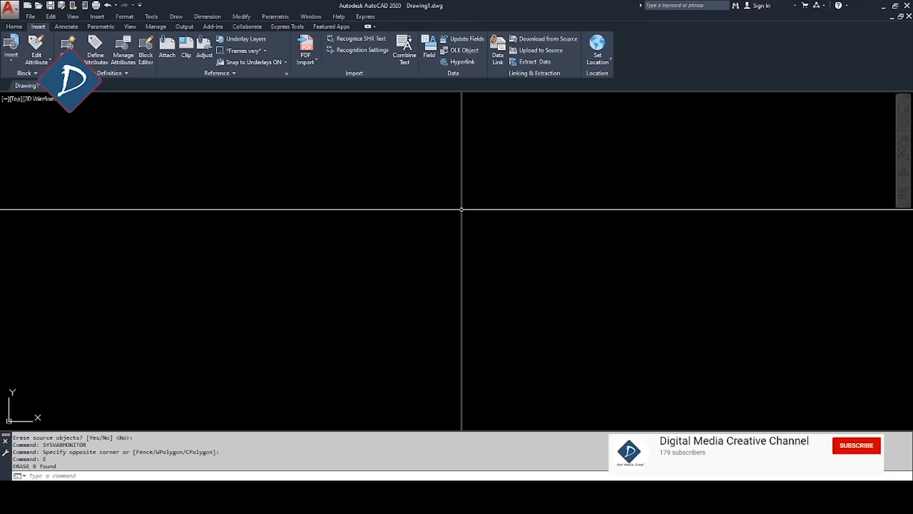
- Open the System Variable Monitor with the SYSVARMONITOR command and look through its variable list
type("SYS")
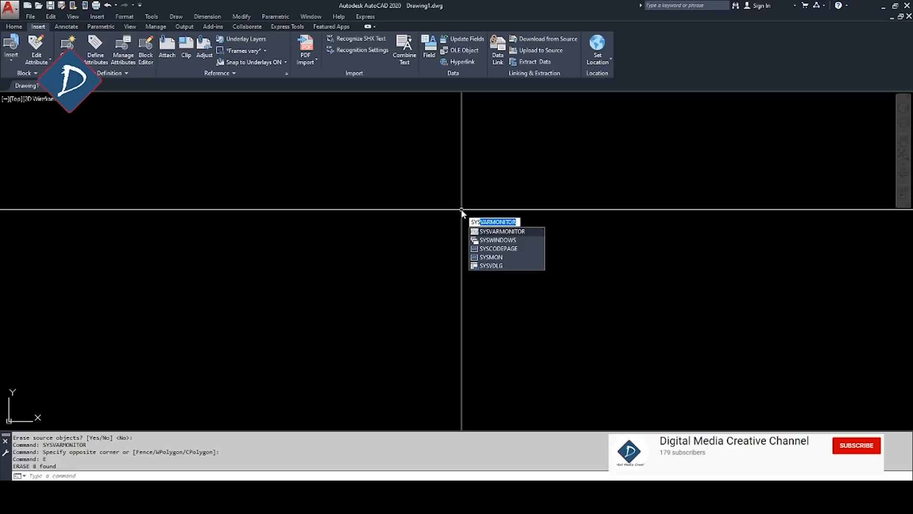
type("VAR")
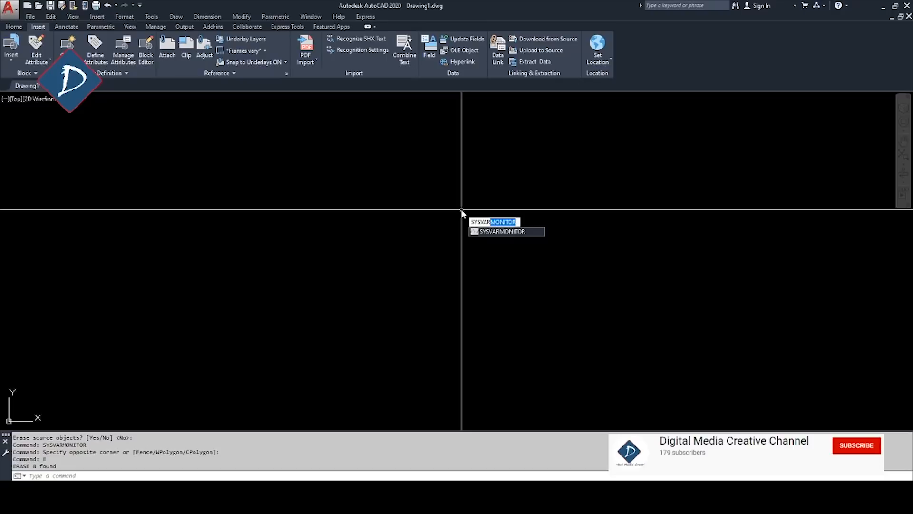
type("M")
key("Return")
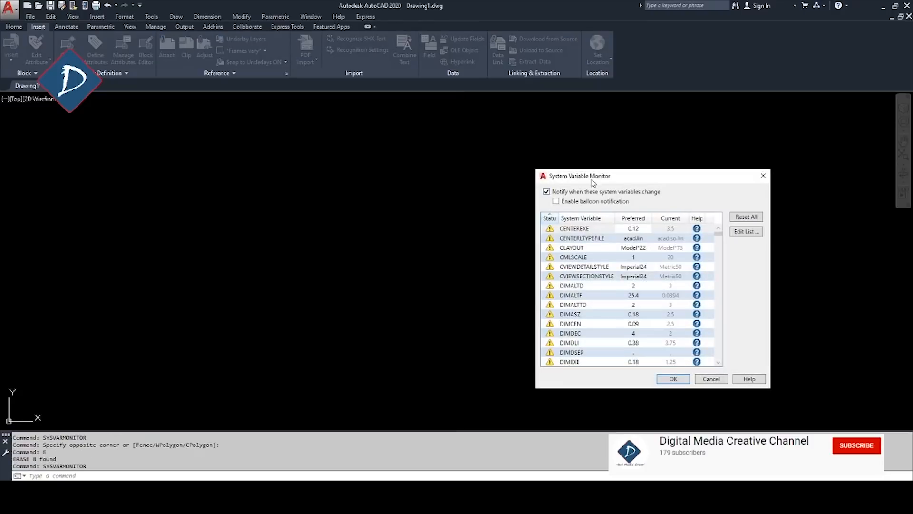
left_click_drag(593, 177, 468, 135)
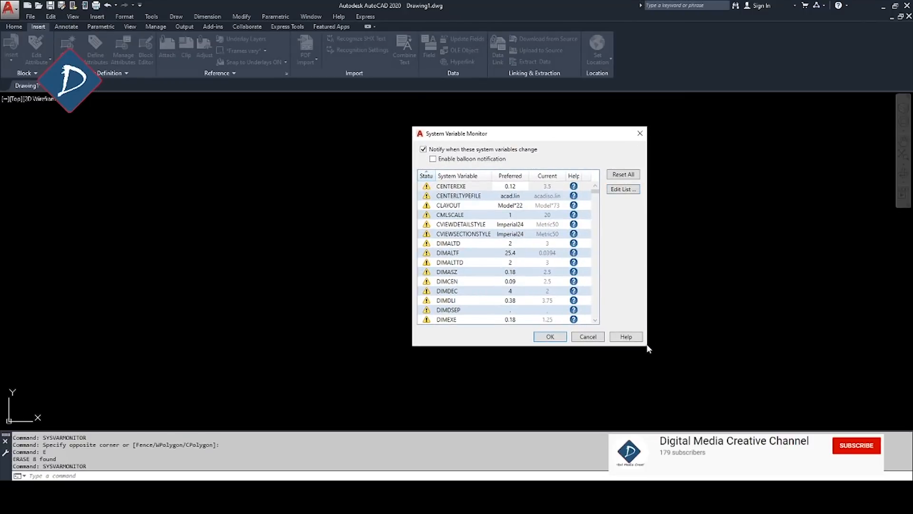
mouse_move(596, 192)
left_mouse_down()
mouse_move(595, 315)
mouse_move(599, 177)
left_mouse_up()
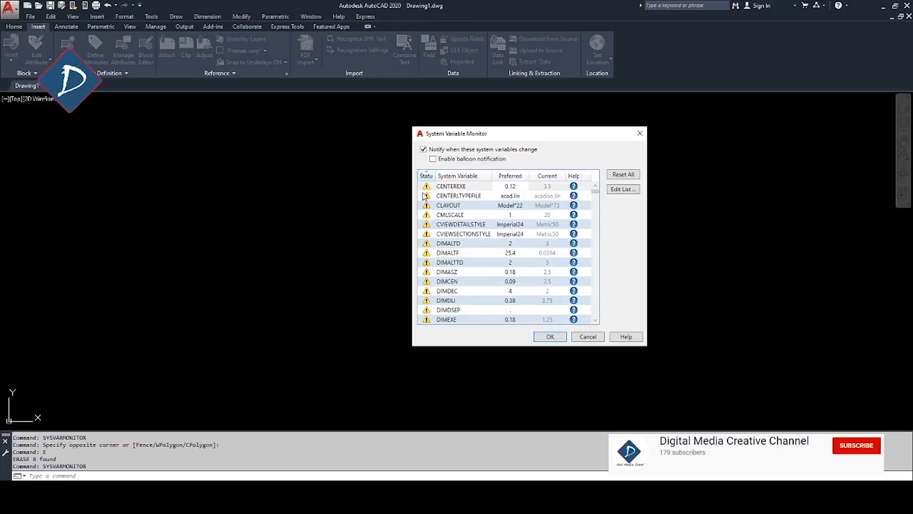
- Review the available and monitored variables in the monitor's Edit System Variable List dialog and close it
left_click(623, 189)
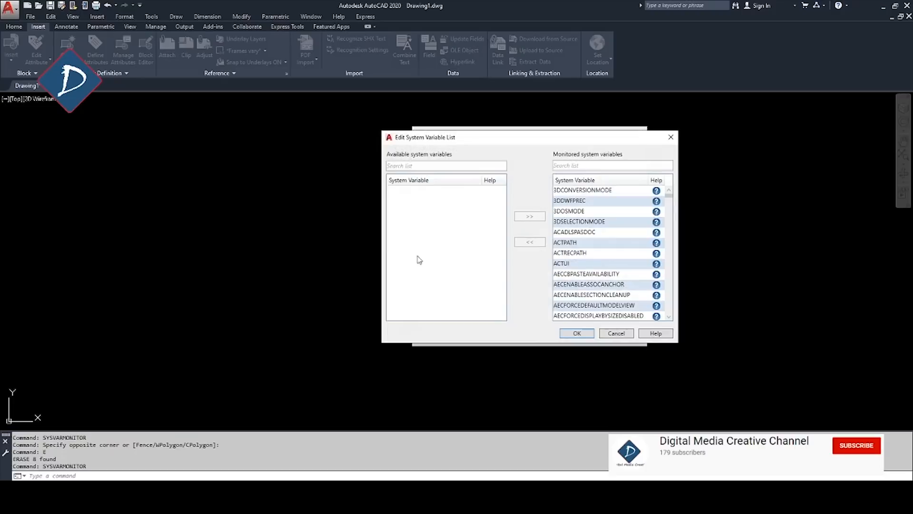
left_click_drag(478, 141, 648, 169)
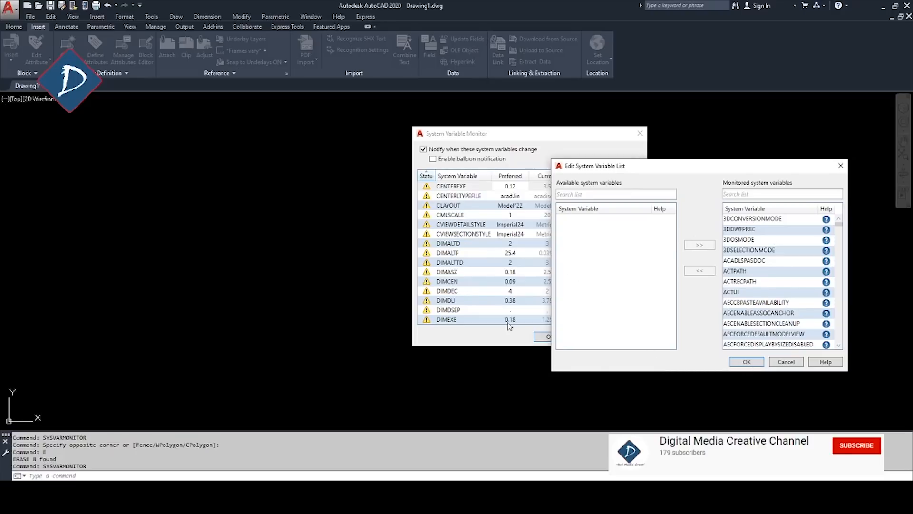
left_click(747, 362)
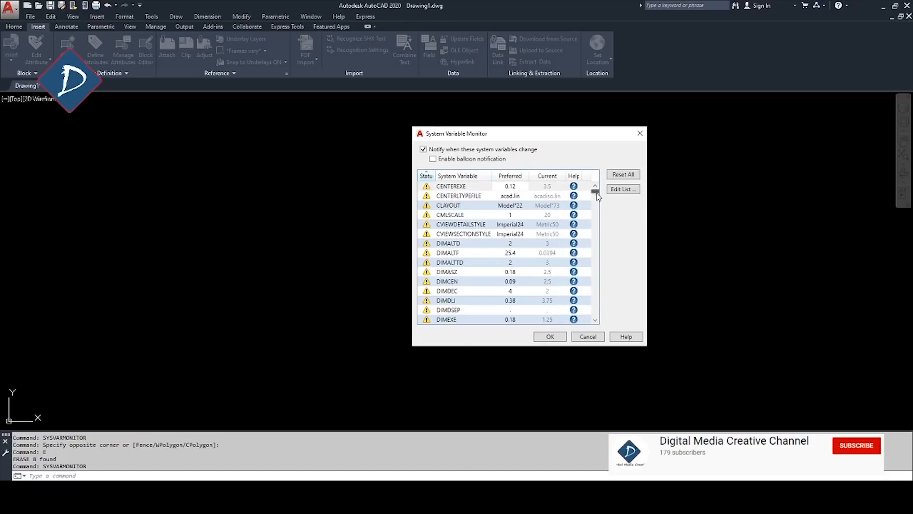
- Review the flagged variables in the System Variable Monitor, reset them all to their preferred values, and apply the reset
mouse_move(597, 196)
left_mouse_down()
mouse_move(589, 325)
mouse_move(594, 186)
left_mouse_up()
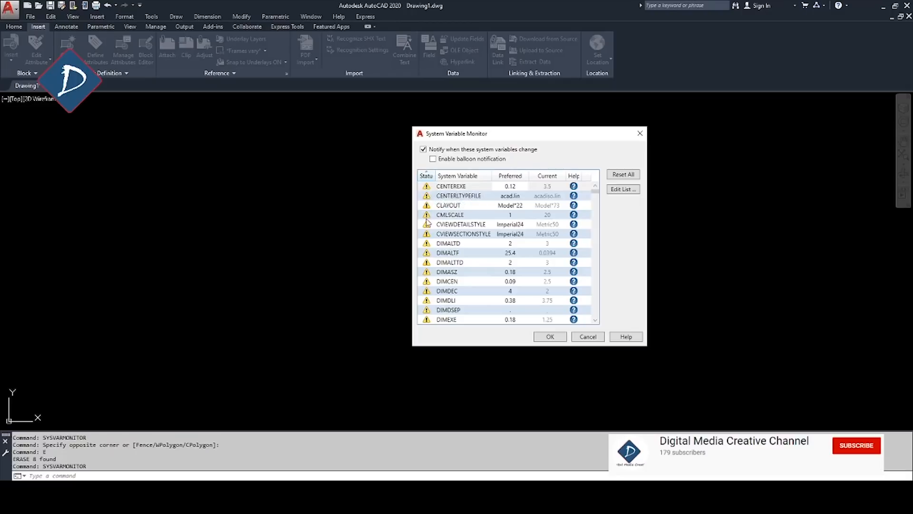
scroll(427, 227, "down", 15)
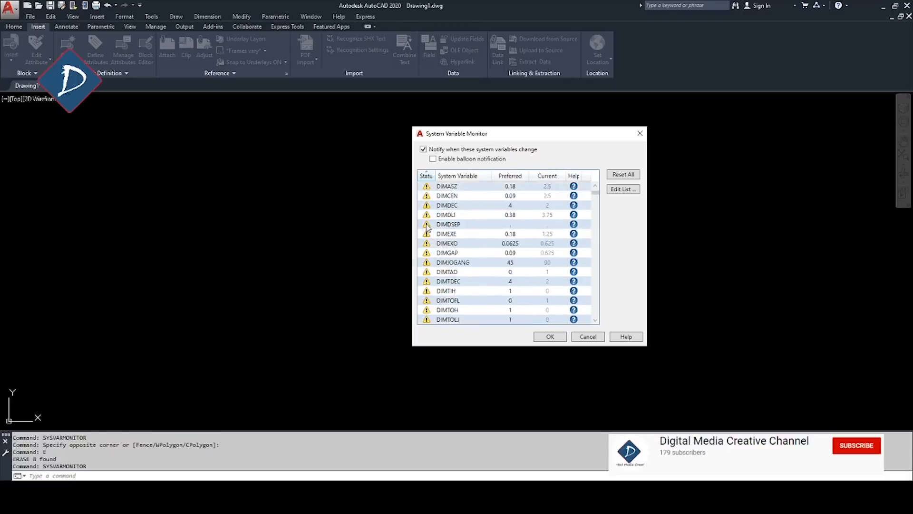
scroll(426, 227, "down", 6)
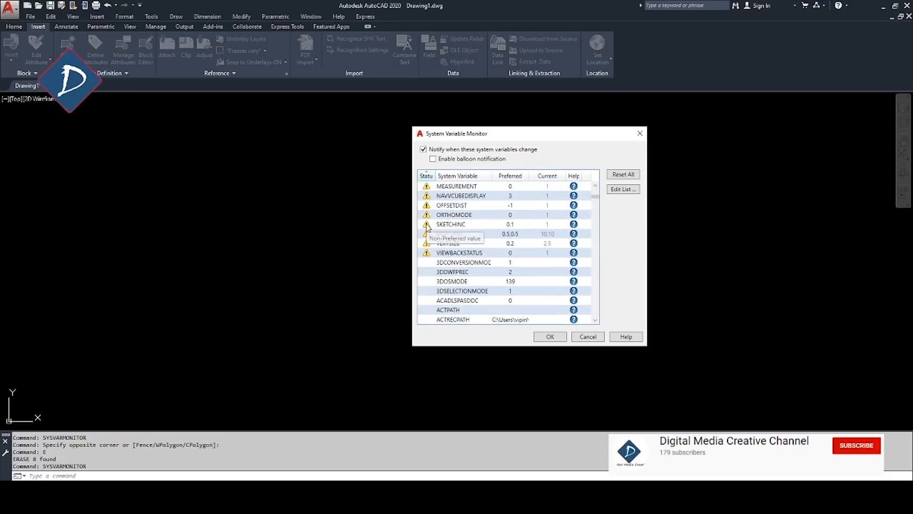
scroll(427, 228, "up", 20)
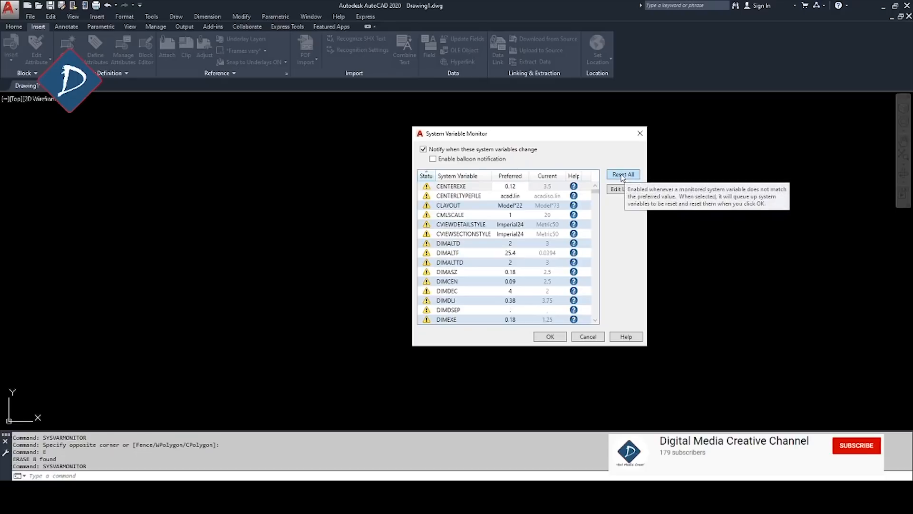
left_click(621, 176)
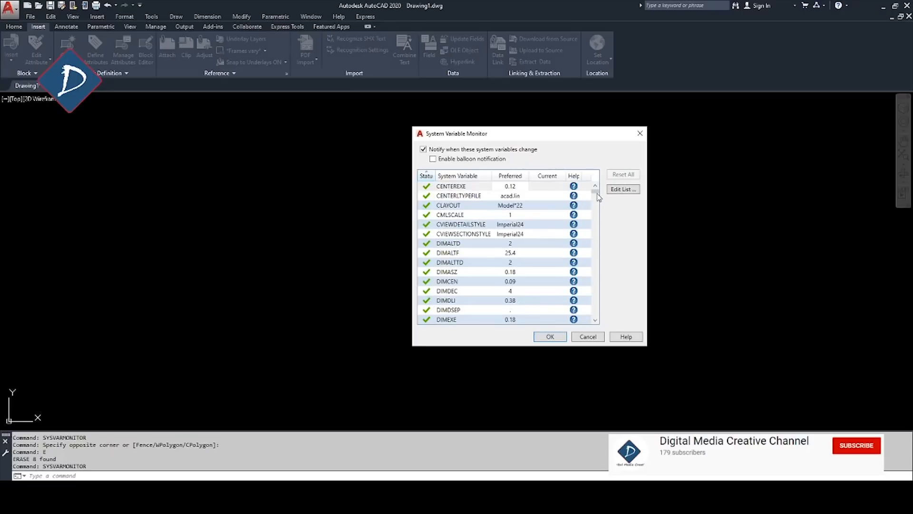
left_click_drag(597, 193, 608, 168)
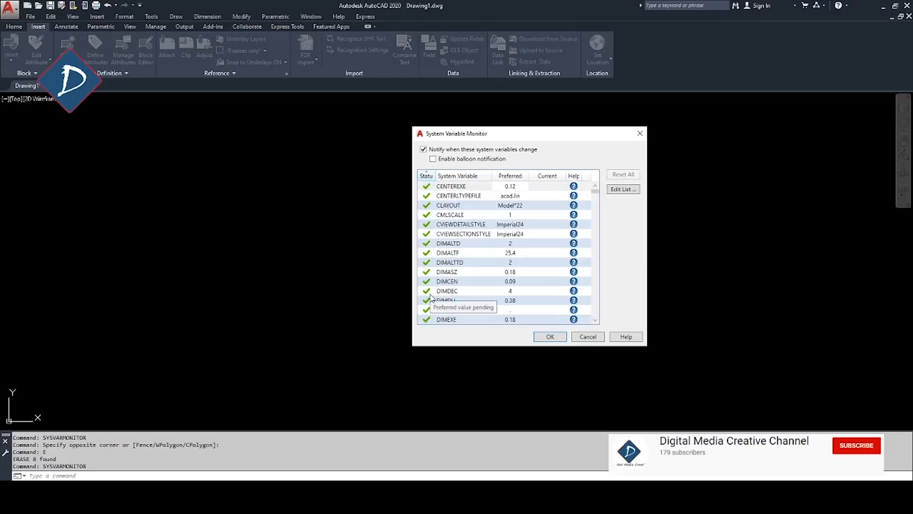
scroll(431, 297, "down", 4)
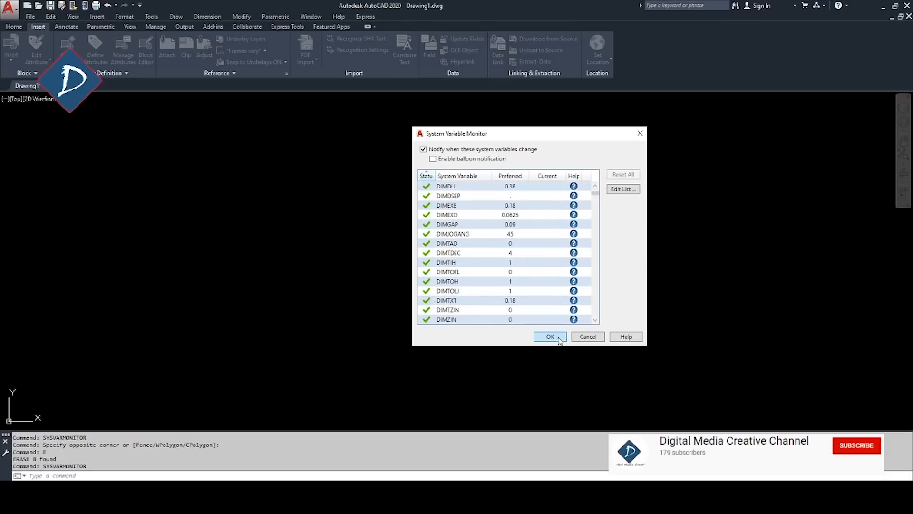
left_click(548, 336)
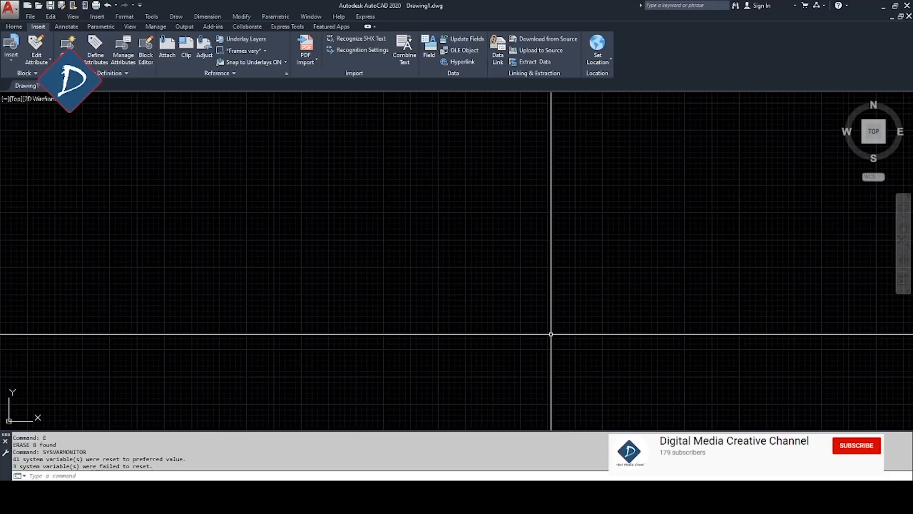
left_click(195, 143)
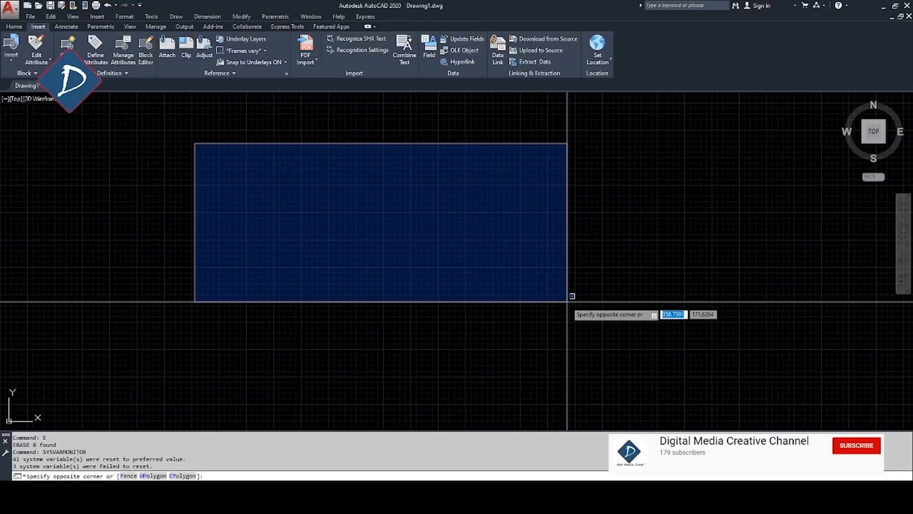
left_click(548, 296)
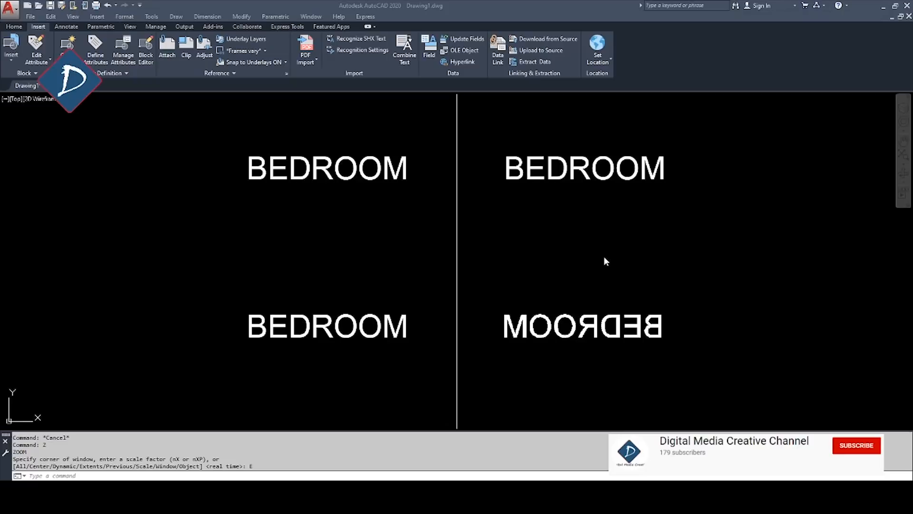
- Examine the upper pair of BEDROOM texts on both sides of the vertical mirror line, leaving them unselected
middle_click_drag(406, 159, 400, 220)
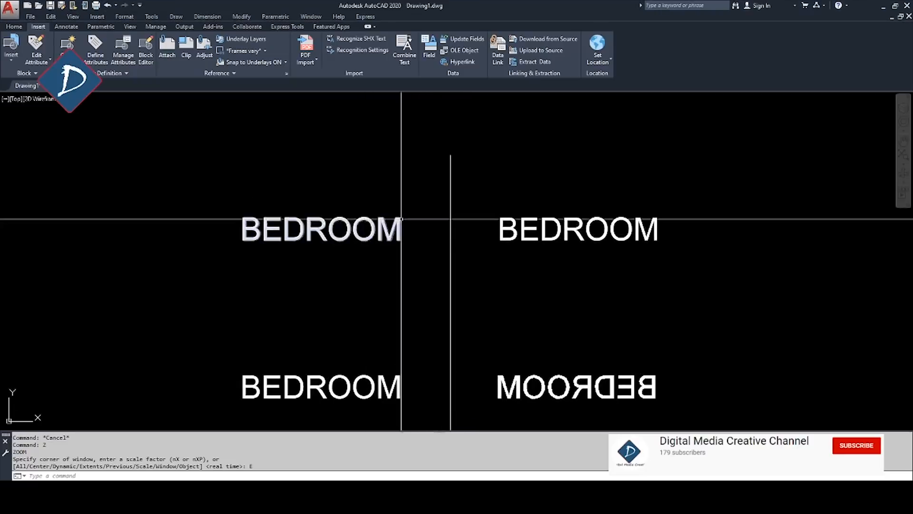
middle_click_drag(526, 237, 539, 218)
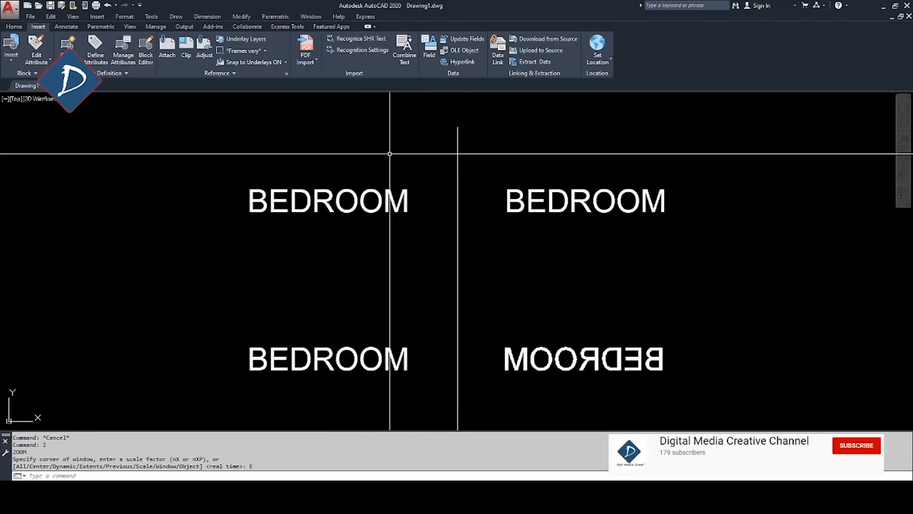
left_click(406, 151)
left_click(296, 202)
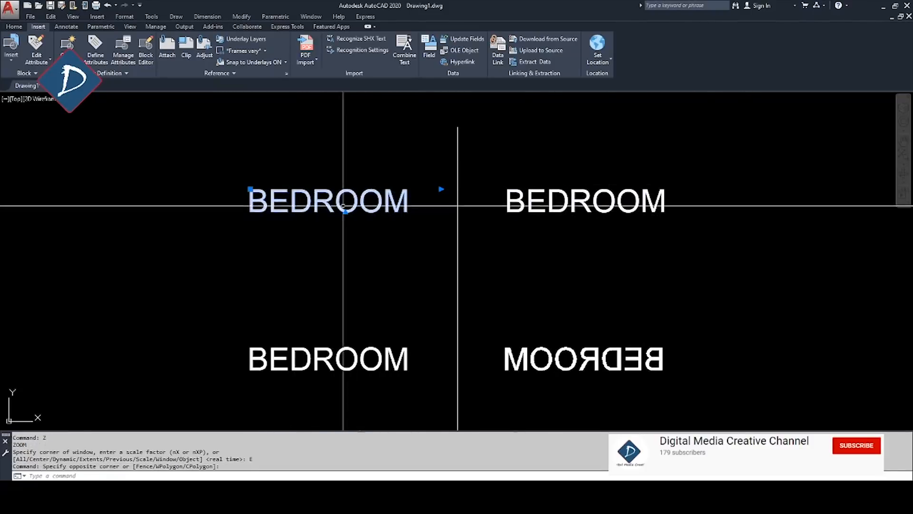
key("Escape")
left_click(653, 143)
left_click(512, 210)
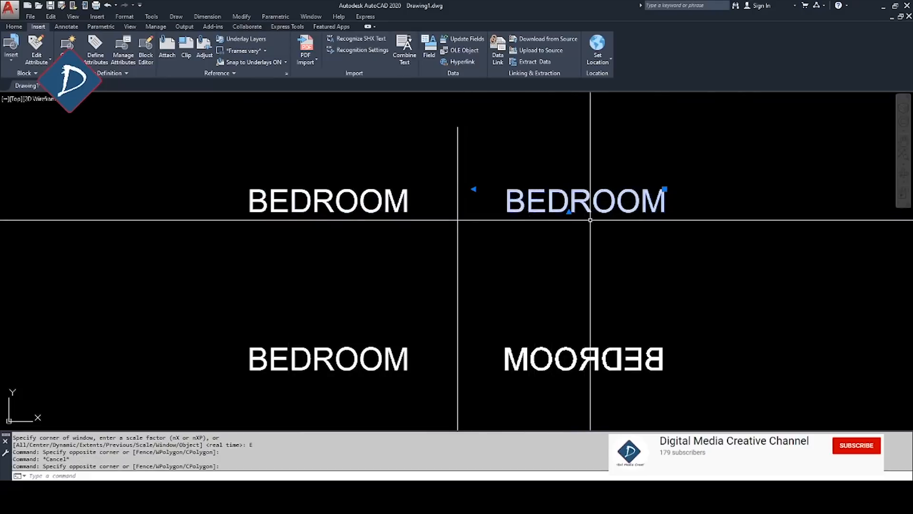
key("Escape")
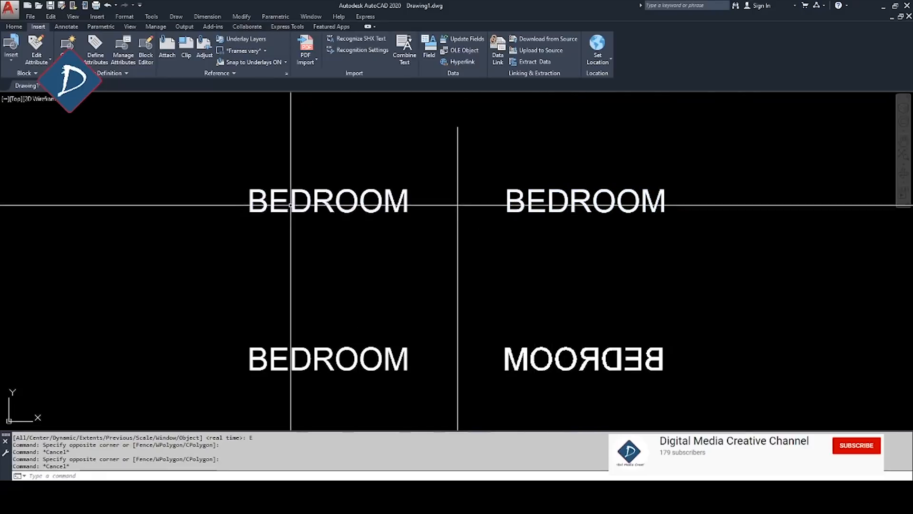
- Compare the lower BEDROOM text with its reversed mirror copy across the vertical line, leaving both unselected
middle_click_drag(626, 225, 624, 140)
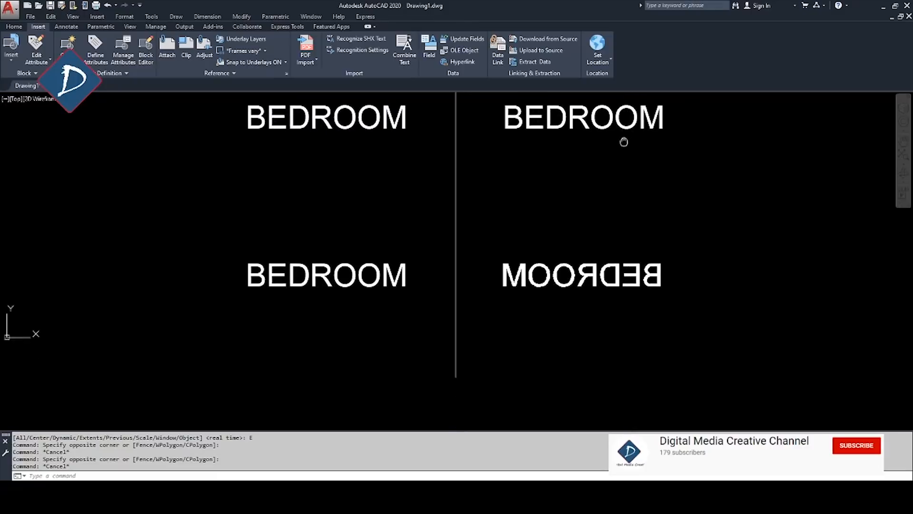
middle_click_drag(485, 256, 482, 267)
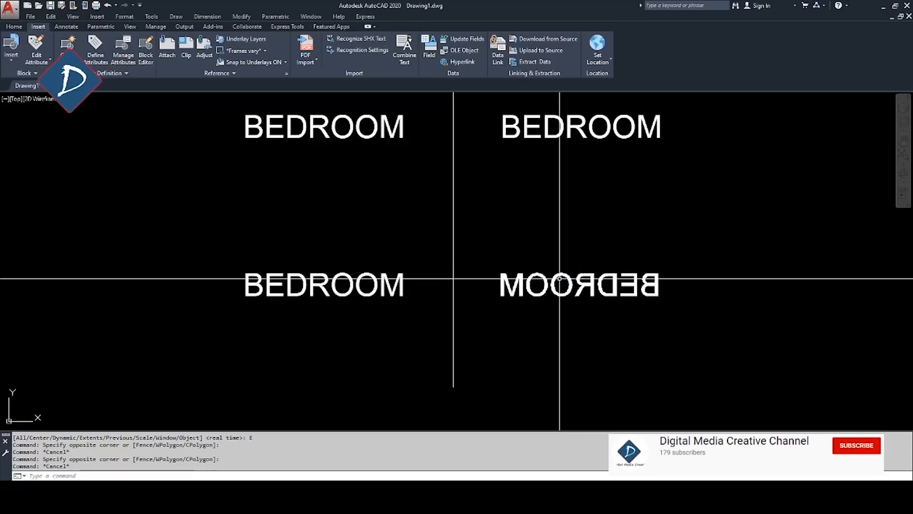
middle_click_drag(577, 221, 574, 232)
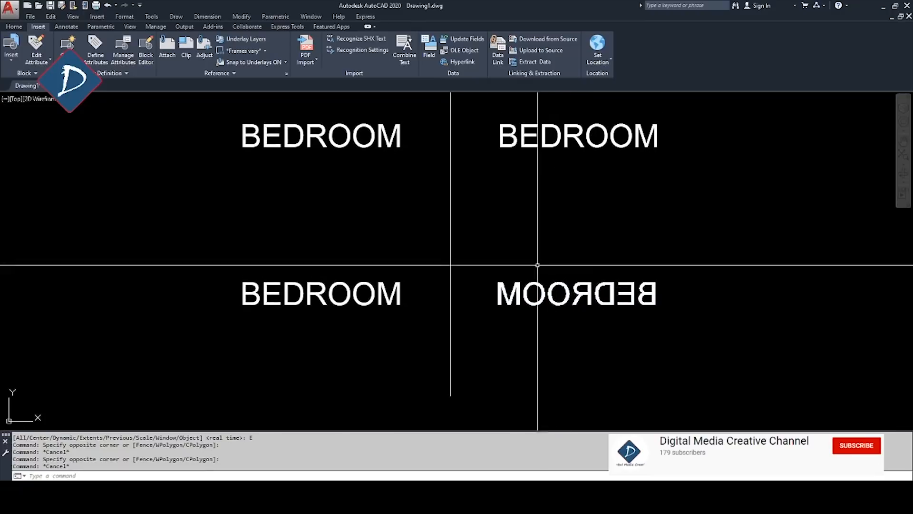
middle_click_drag(536, 261, 529, 231)
left_click(189, 225)
left_click(752, 284)
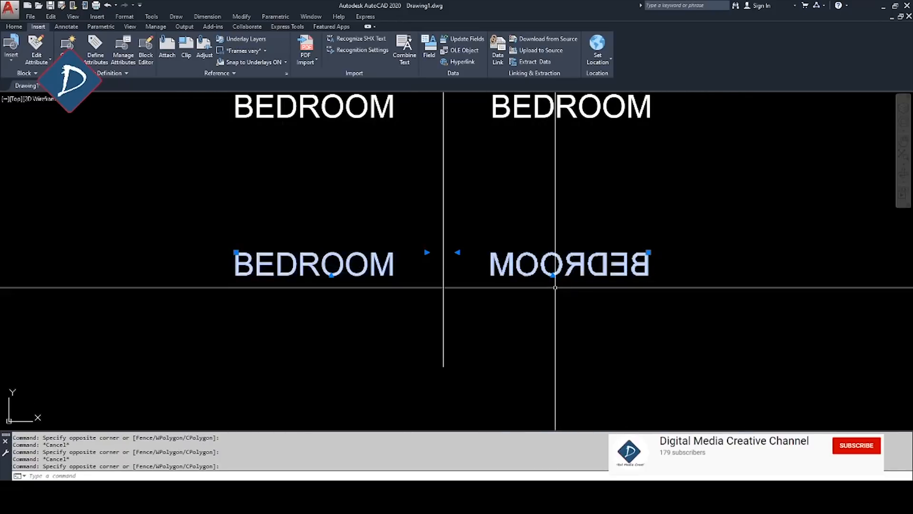
middle_click_drag(545, 238, 550, 281)
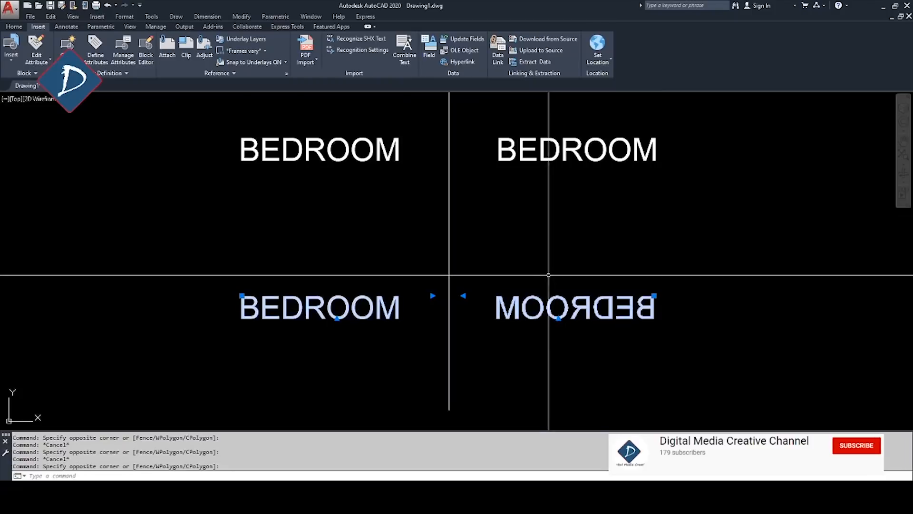
key("Escape")
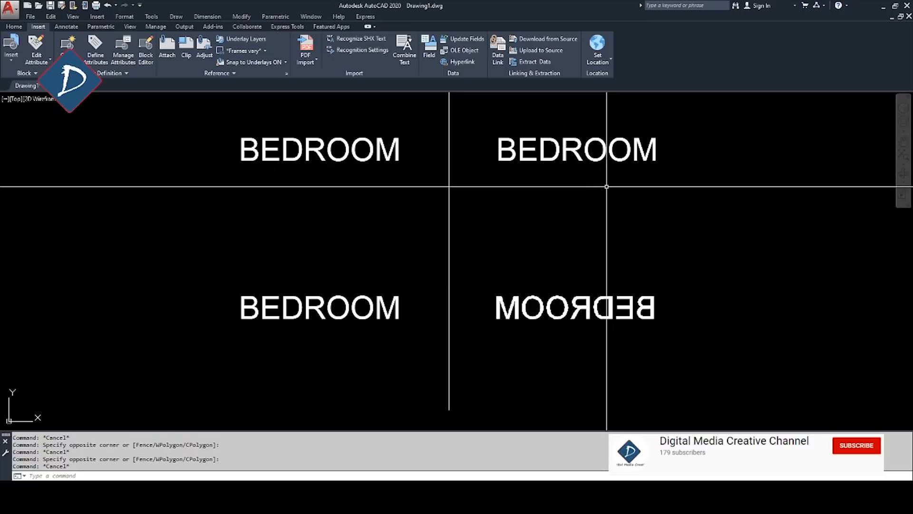
- Set the MIRRTEXT system variable to 0
type("MIRR")
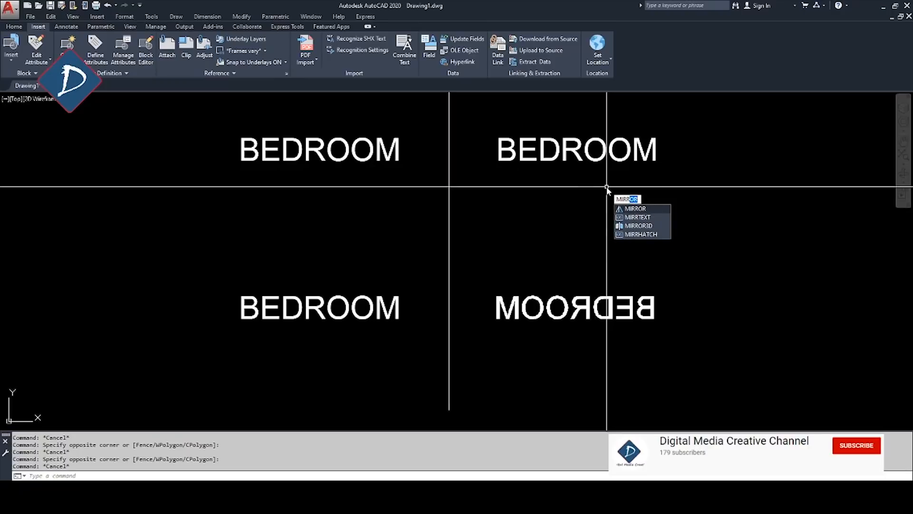
type("TEXT")
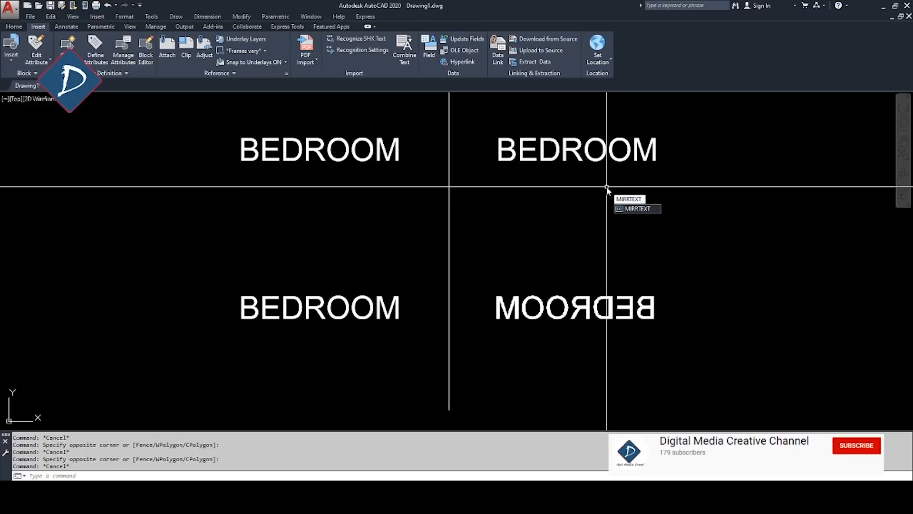
key("Return")
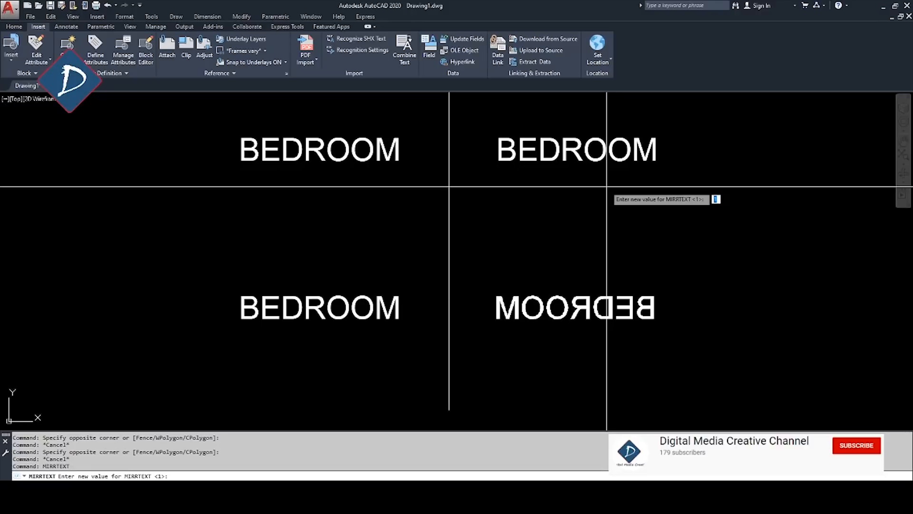
type("0")
key("Return")
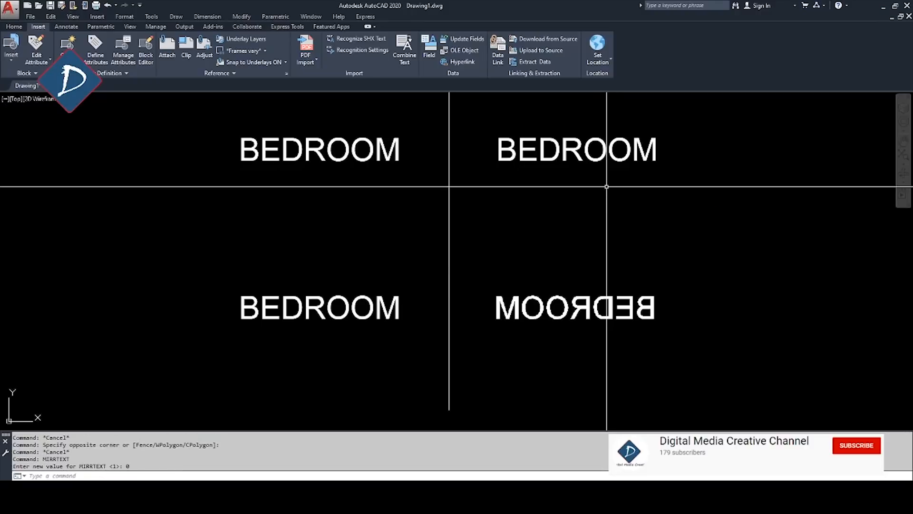
- Select the reversed BEDROOM text in the lower row
scroll(437, 324, "down", 2)
left_click(599, 320)
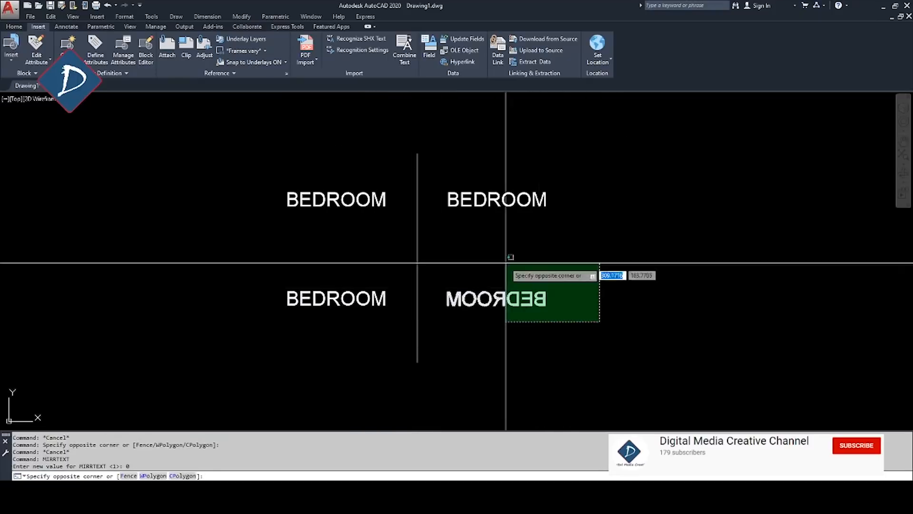
- Erase the upper BEDROOM text on the right side of the vertical line
left_click(509, 261)
key("Escape")
left_click(529, 255)
left_click(494, 149)
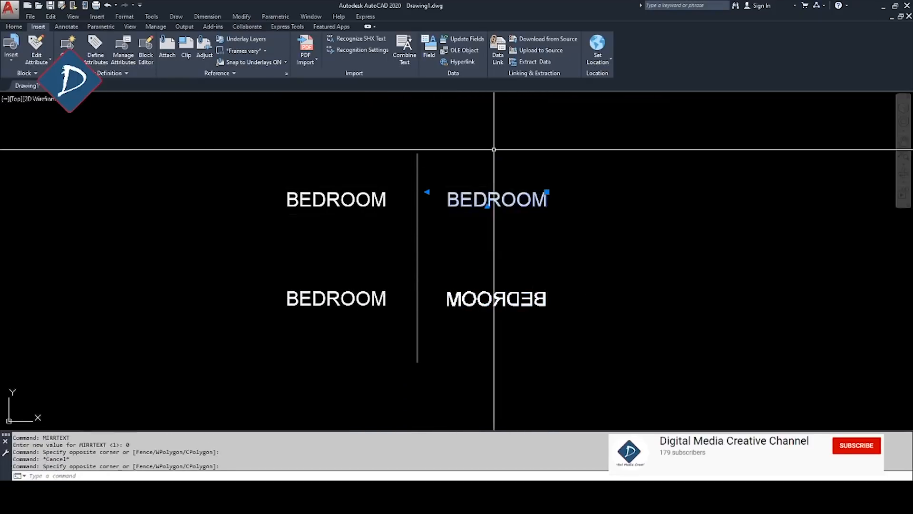
type("E")
key("Return")
- Mirror the upper-left BEDROOM text across the vertical line, keeping the source text
left_click(372, 229)
left_click(498, 194)
middle_click_drag(498, 194, 497, 244)
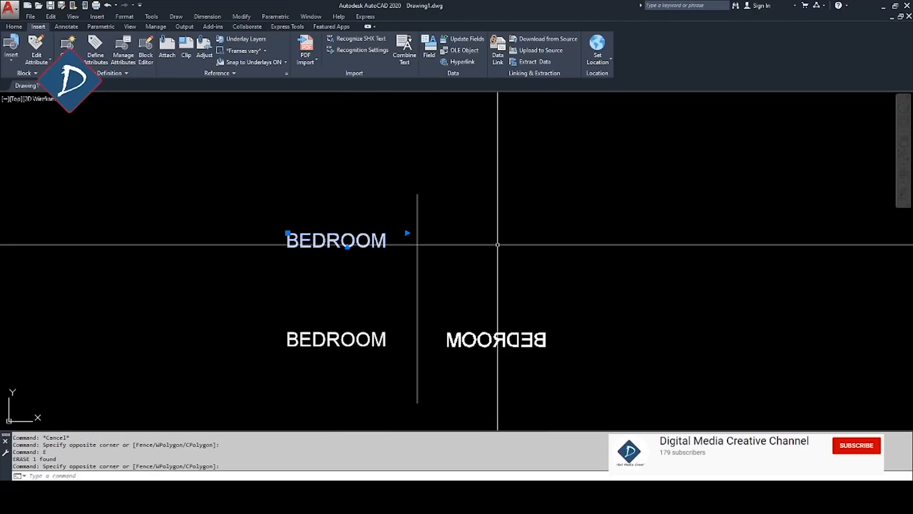
type("MI")
key("Return")
left_click(418, 193)
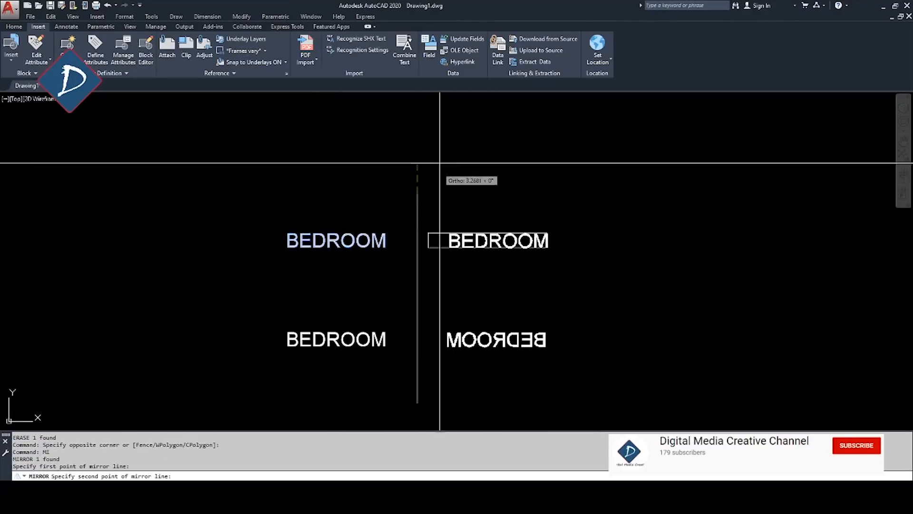
left_click(448, 135)
key("Return")
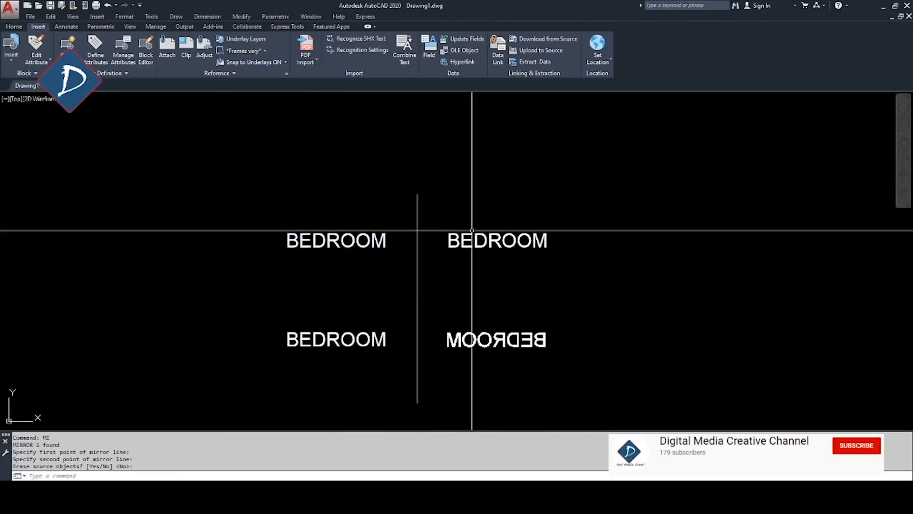
- Mirror the lower-left BEDROOM text about a vertical axis just right of the drawn line, keeping the source text
mouse_move(475, 291)
middle_mouse_down()
mouse_move(571, 189)
mouse_move(370, 289)
middle_mouse_up()
left_click(467, 206)
left_click(415, 283)
type("mi")
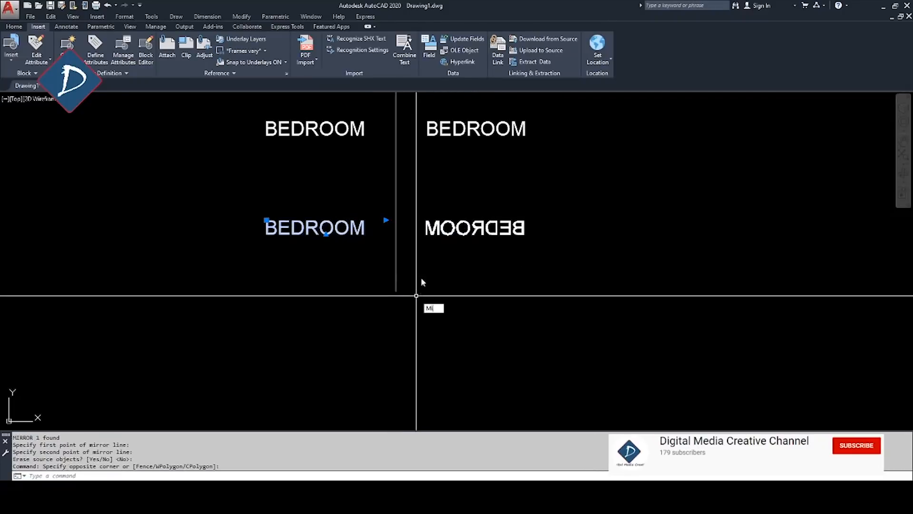
key("Return")
left_click(421, 280)
left_click(453, 360)
key("Return")
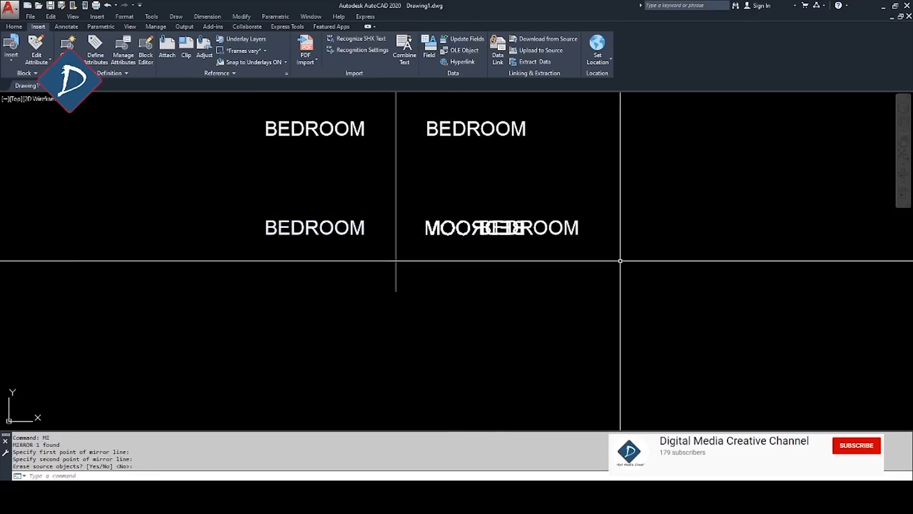
- Move the new readable BEDROOM copy about 13 units horizontally to the right, clear of the reversed text
left_click(619, 262)
left_click(557, 161)
type("m")
key("Return")
left_click(575, 175)
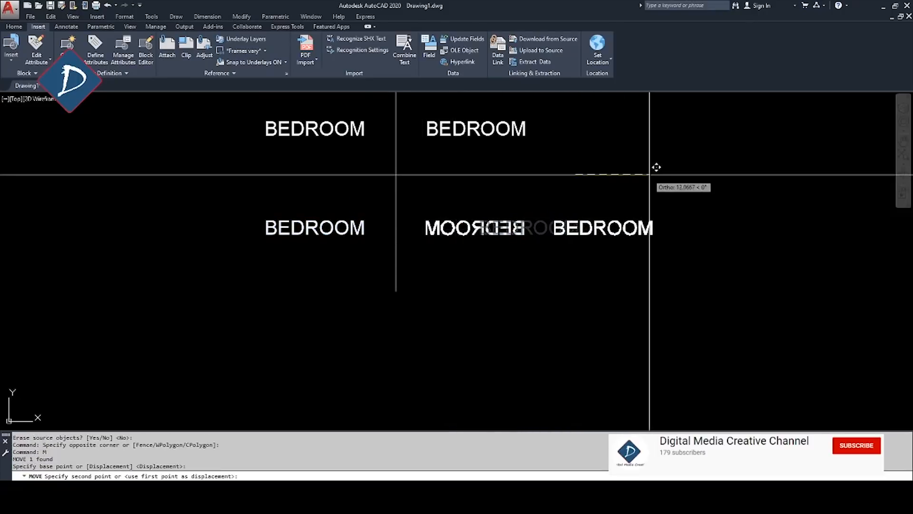
left_click(649, 167)
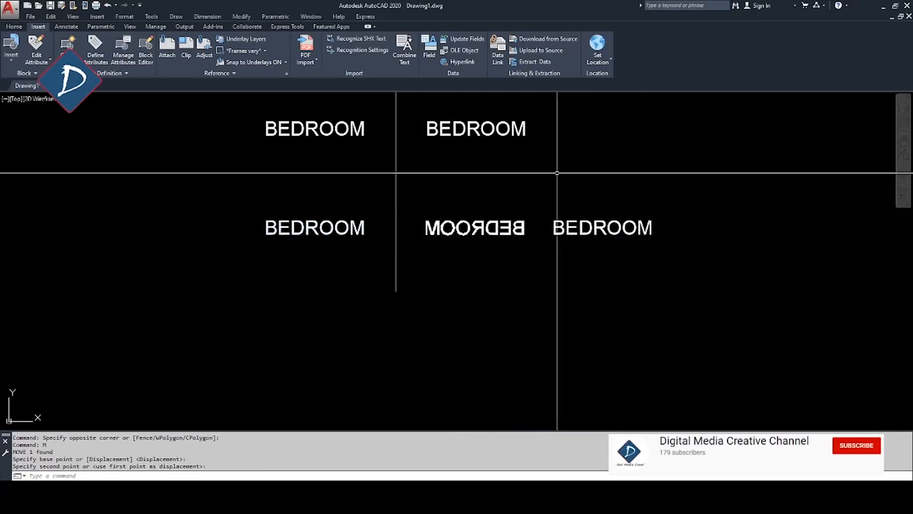
- Set the MIRRTEXT system variable to 1
middle_click_drag(554, 175, 555, 206)
type("mirrte")
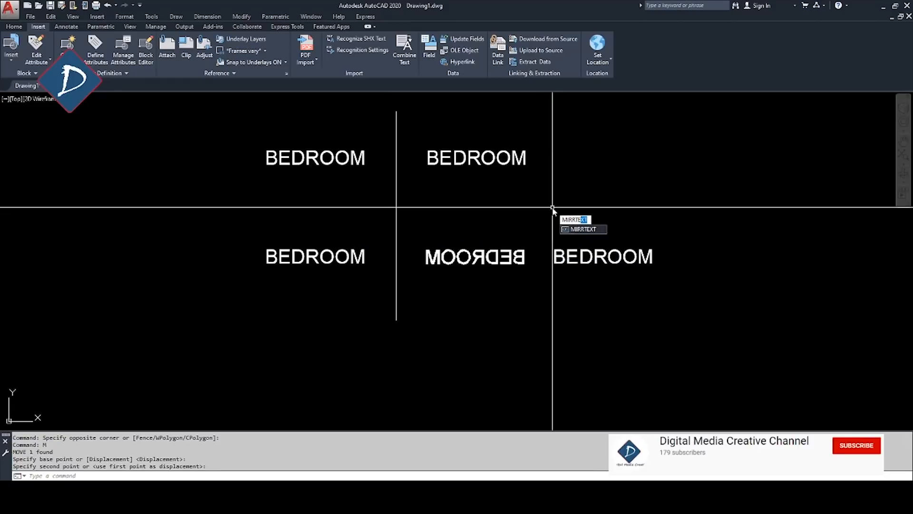
key("Return")
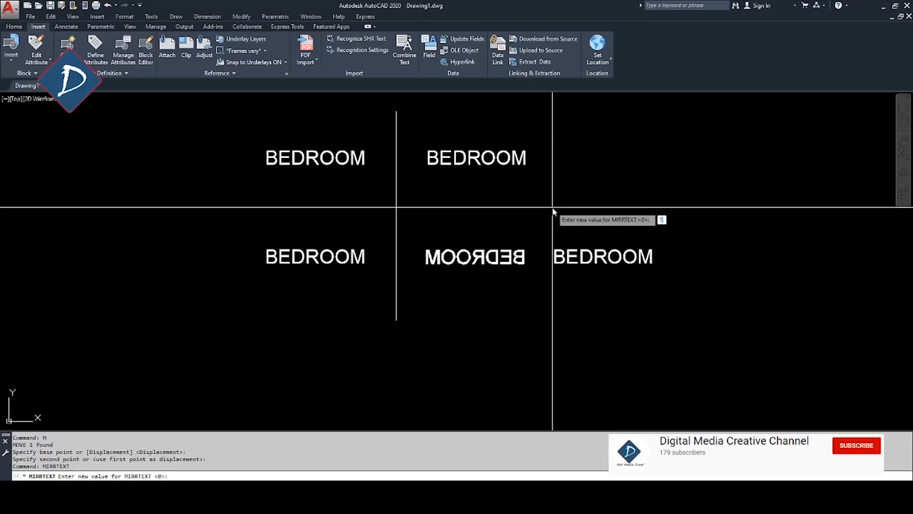
key("Return")
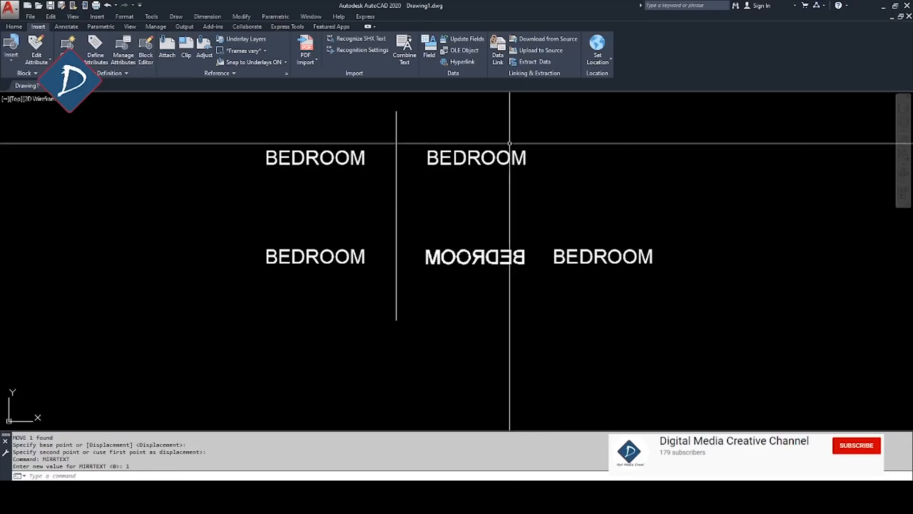
- Mirror the BEDROOM text just right of the line in the upper row about a vertical axis to its right, keeping the source
middle_click_drag(510, 145, 516, 202)
left_click(459, 214)
left_click(449, 248)
middle_click_drag(582, 210, 525, 240)
type("mi")
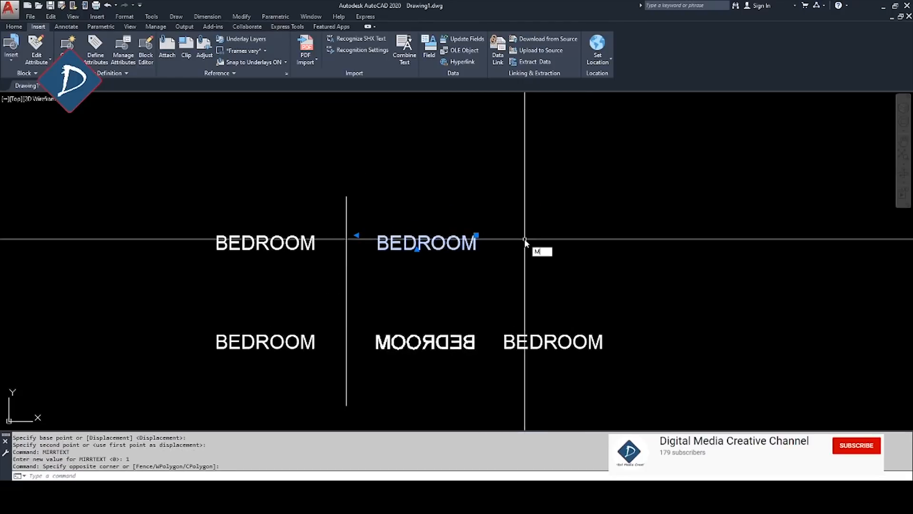
key("Return")
left_click(518, 192)
left_click(533, 147)
key("Return")
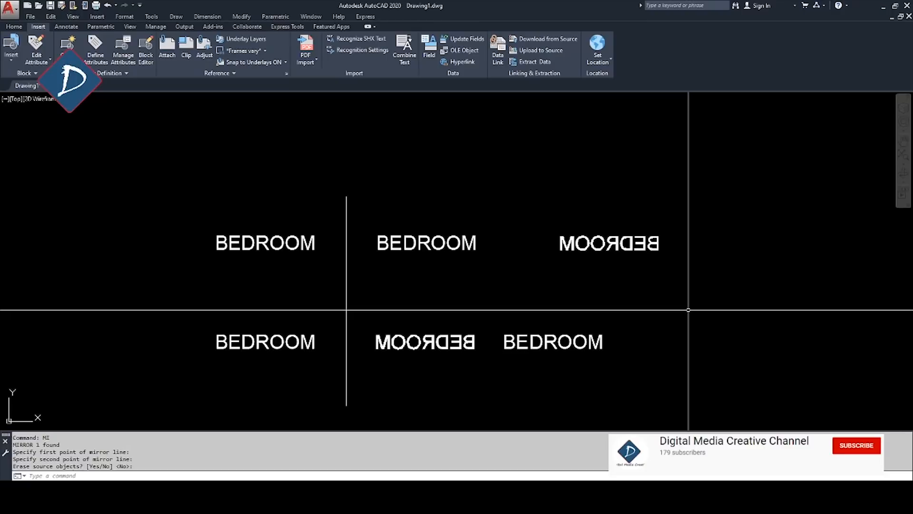
- Set the MIRRTEXT system variable to 0
type("MIRRTEXT")
key("Return")
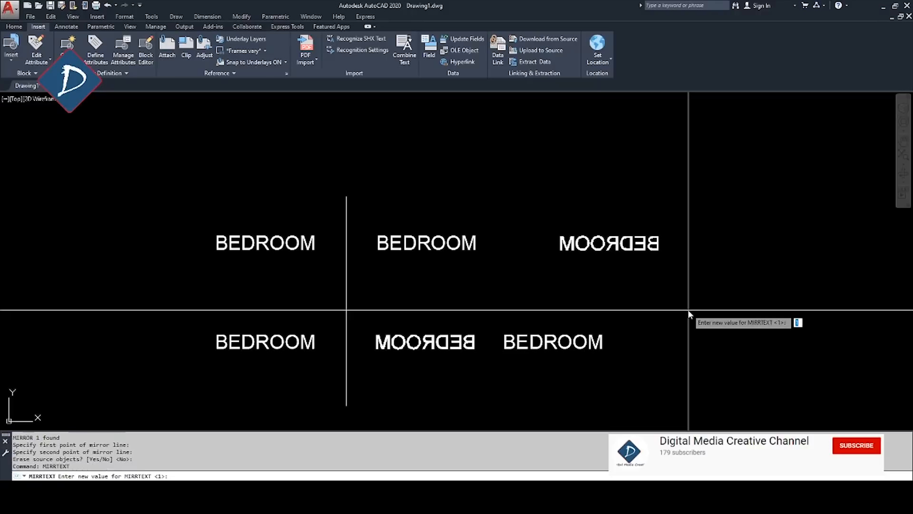
type("0")
key("Return")
- Mirror the rightmost BEDROOM text in the lower row about a vertical axis to its right, keeping the source
scroll(534, 220, "down", 2)
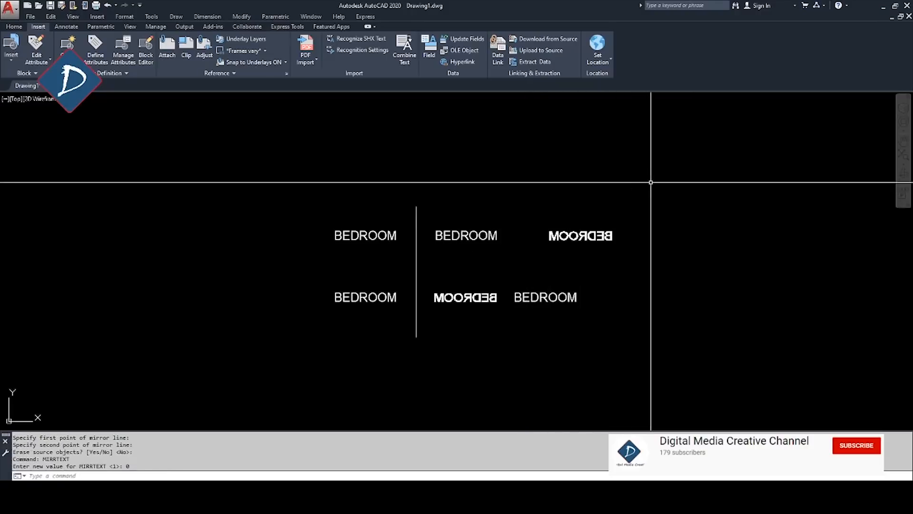
left_click(568, 320)
left_click(546, 286)
middle_click_drag(687, 325, 597, 332)
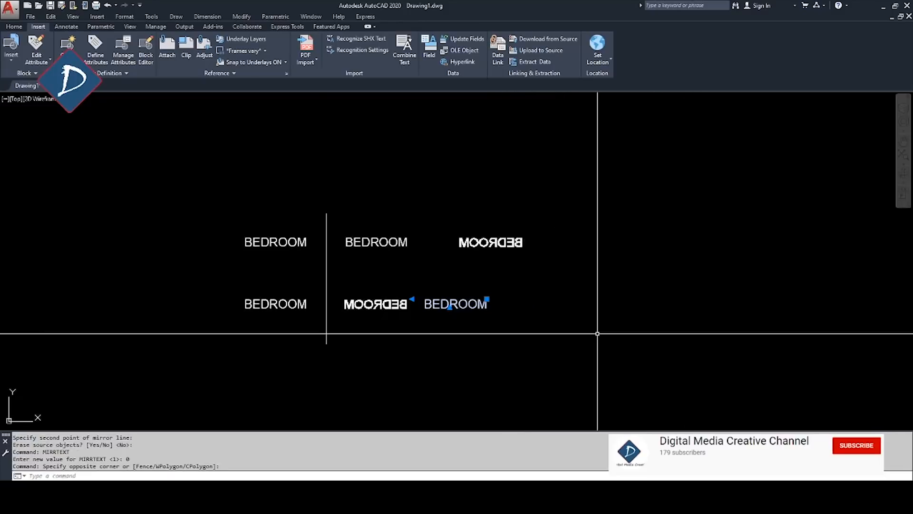
type("MI")
key("Return")
left_click(566, 309)
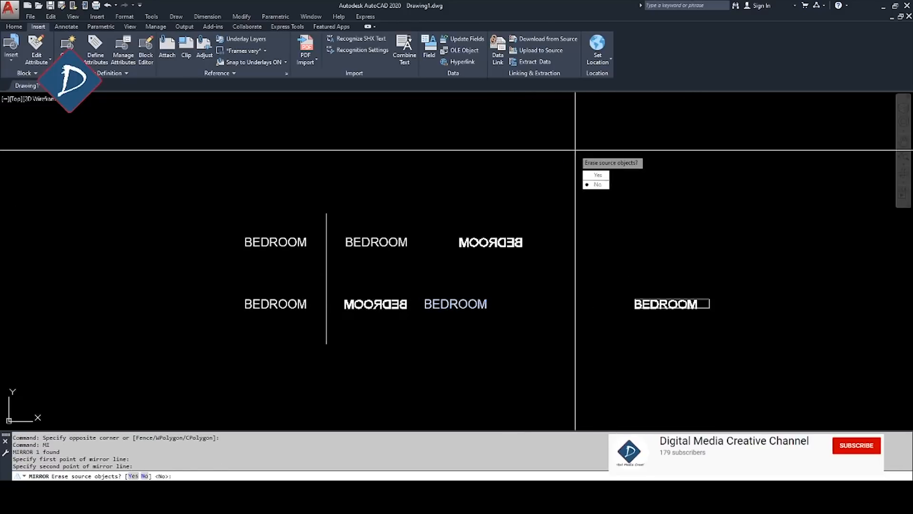
left_click(579, 157)
key("Return")
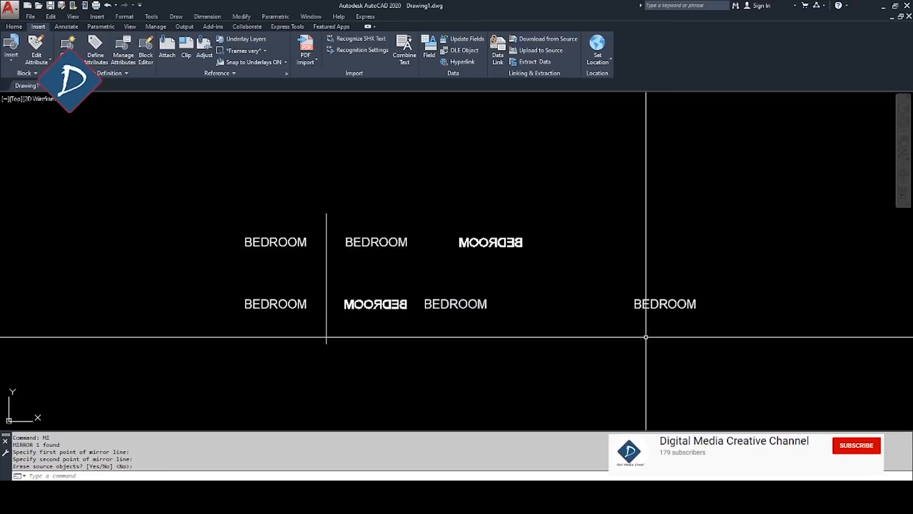
middle_click_drag(617, 209, 619, 229)
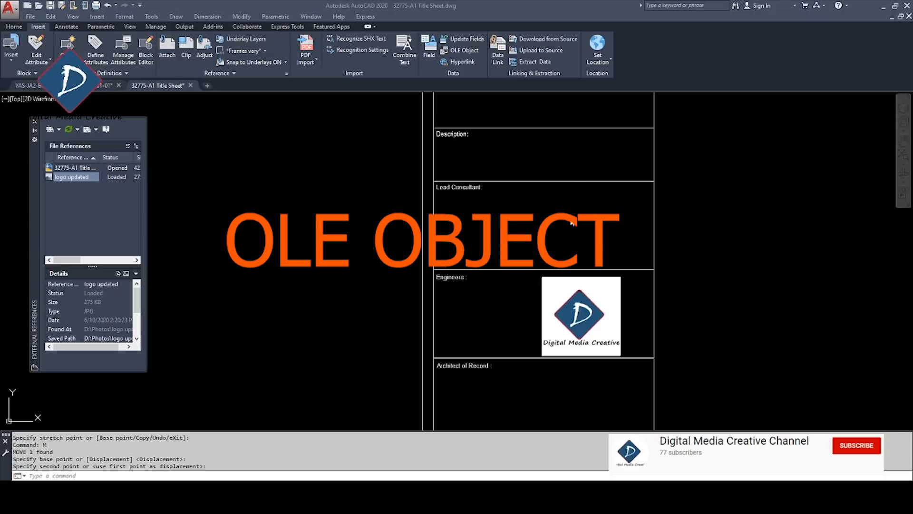
- Examine the A1 title sheet and the attached logo image in its Engineers box
scroll(682, 297, "down", 2)
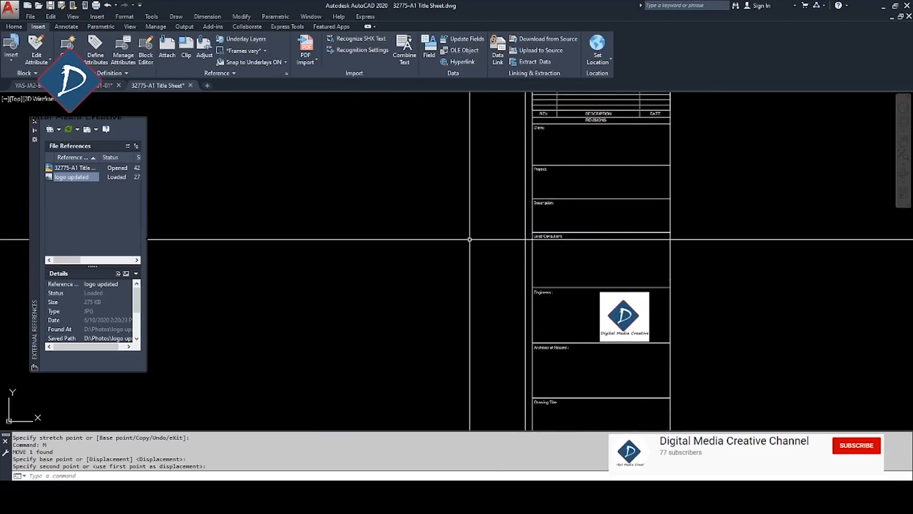
scroll(502, 249, "down", 2)
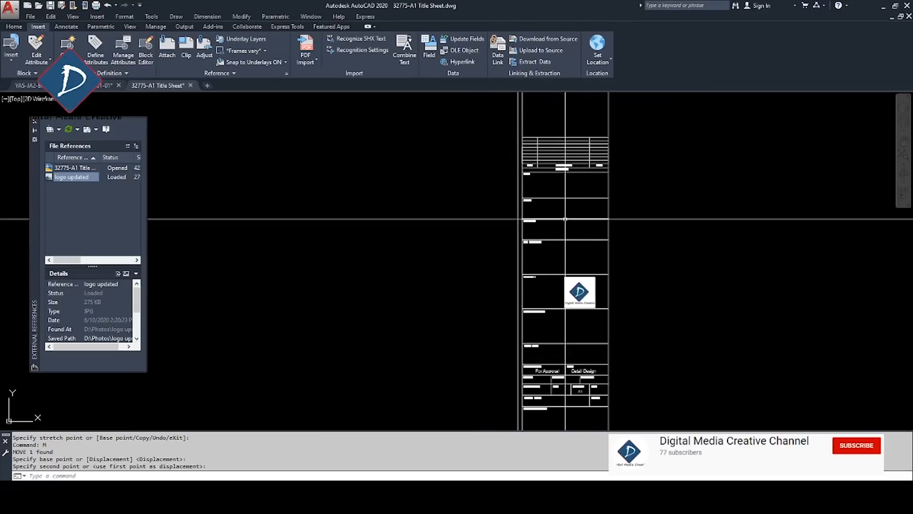
middle_click_drag(519, 193, 548, 187)
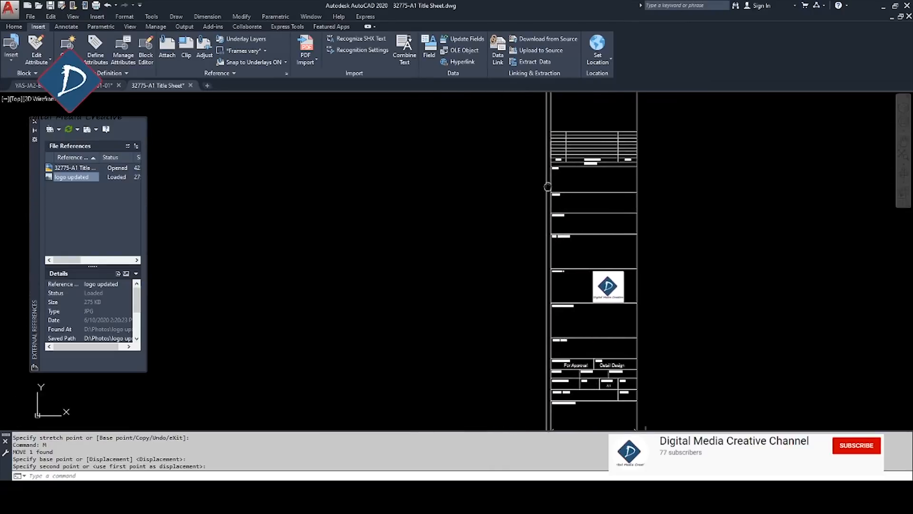
scroll(548, 187, "down", 4)
scroll(324, 210, "up", 1)
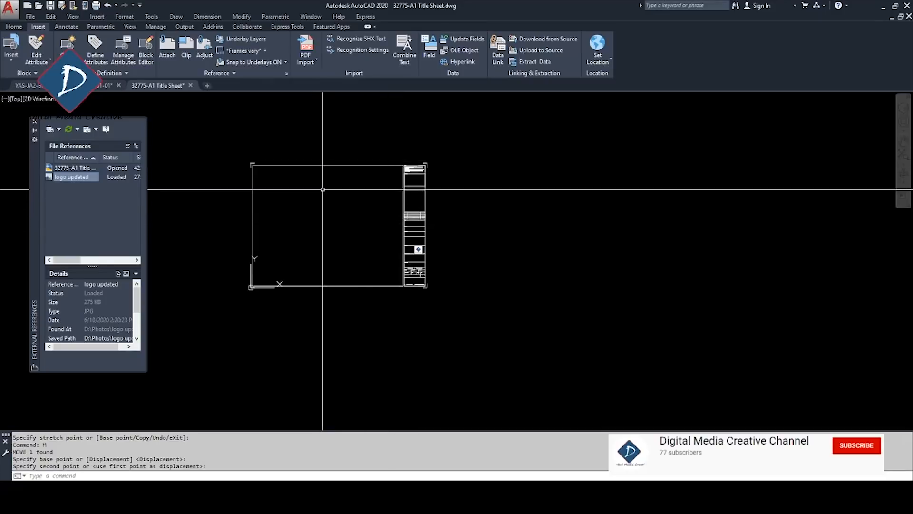
scroll(351, 207, "up", 2)
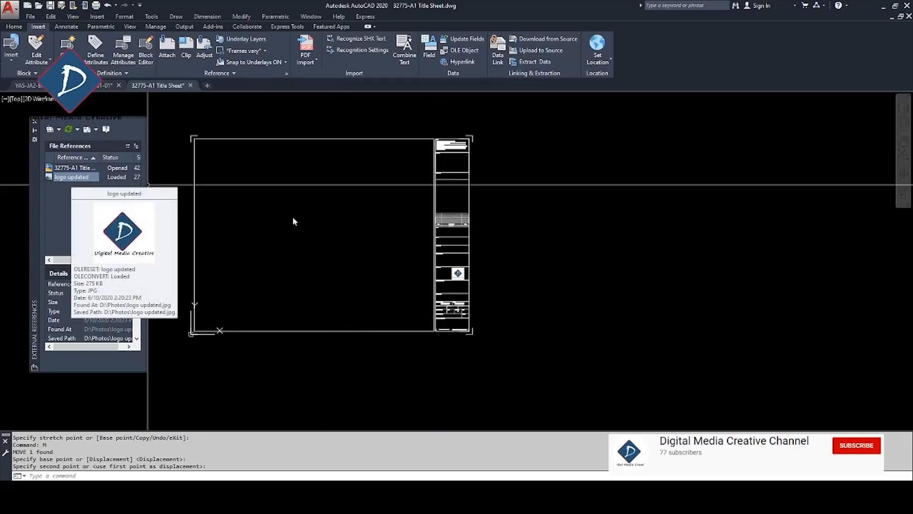
scroll(458, 275, "up", 6)
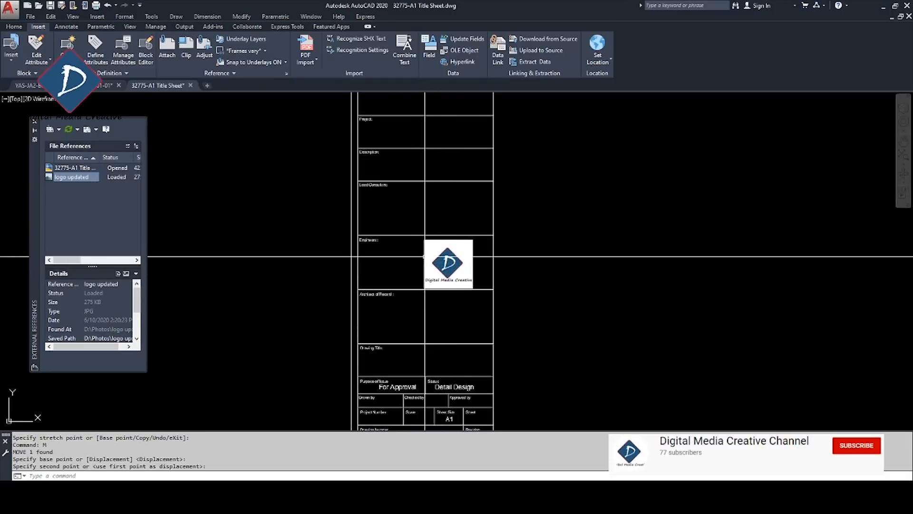
middle_click_drag(509, 232, 548, 231)
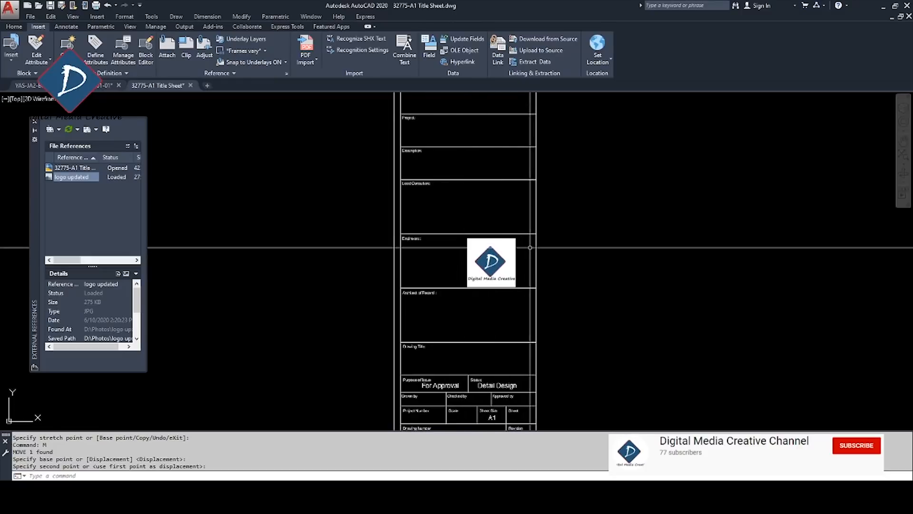
left_click(530, 248)
left_click(452, 251)
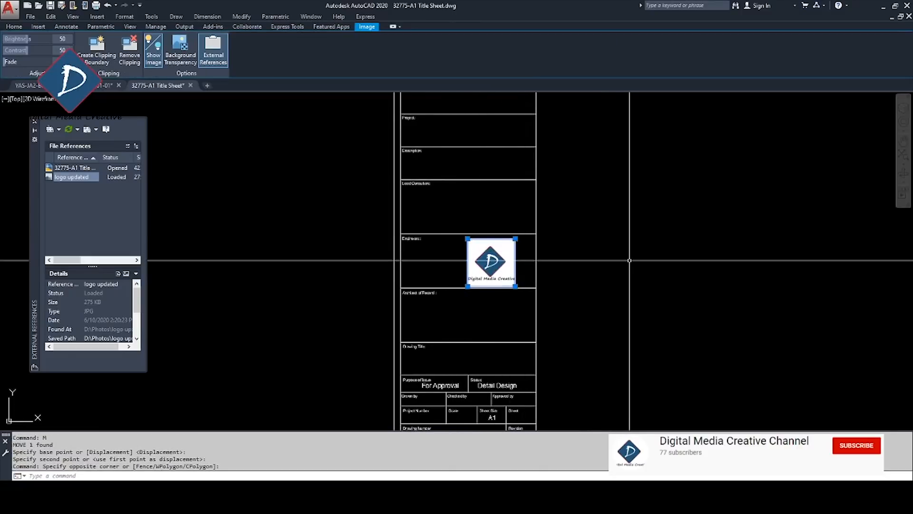
key("Escape")
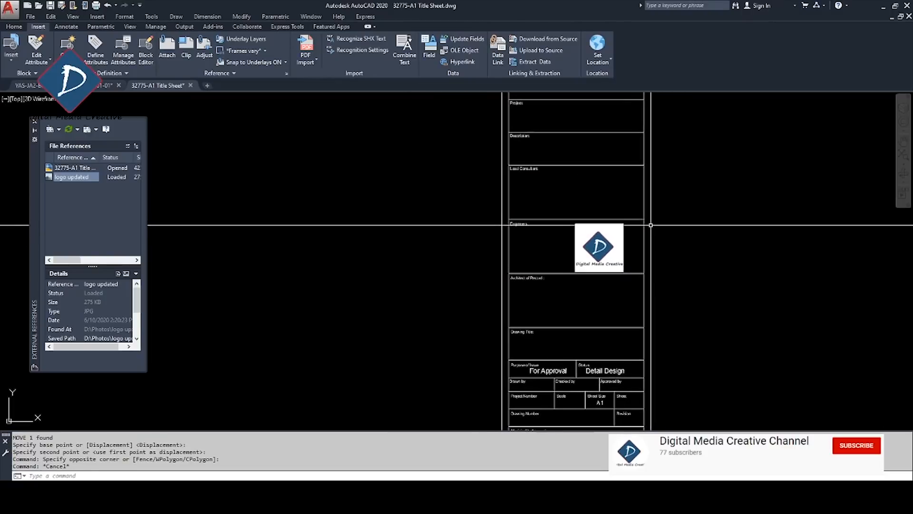
- Detach the "logo updated" image reference from the title sheet drawing
scroll(651, 225, "down", 3)
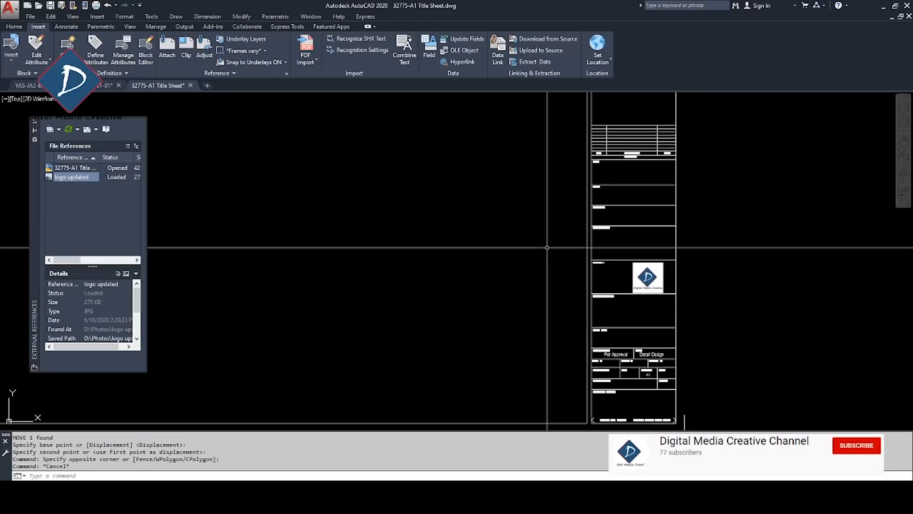
scroll(604, 259, "down", 3)
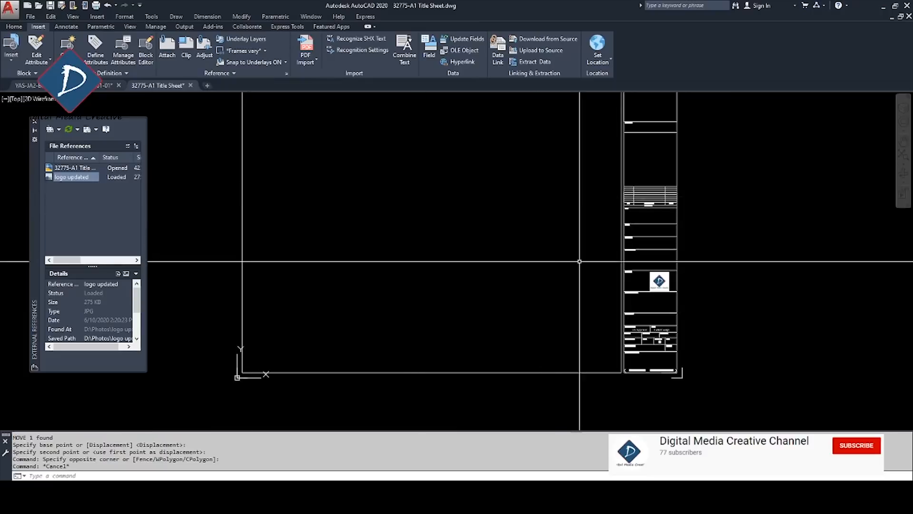
scroll(672, 282, "up", 4)
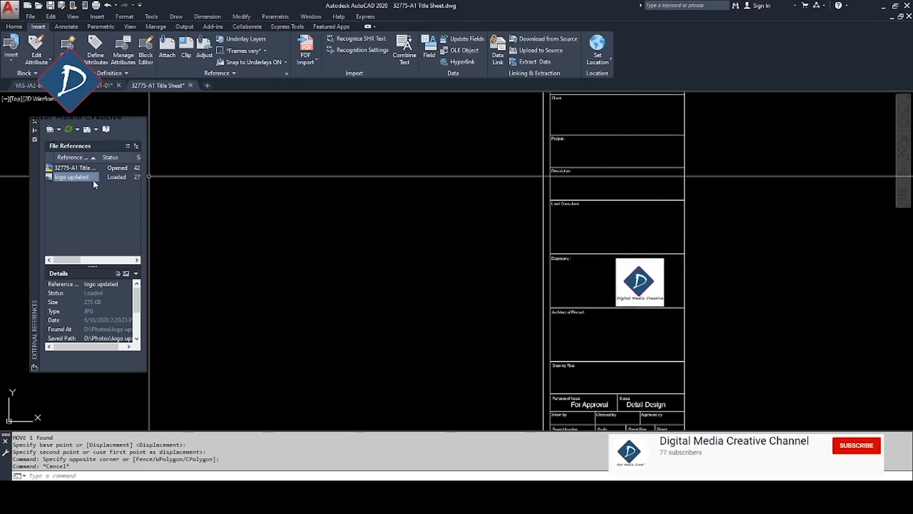
right_click(68, 180)
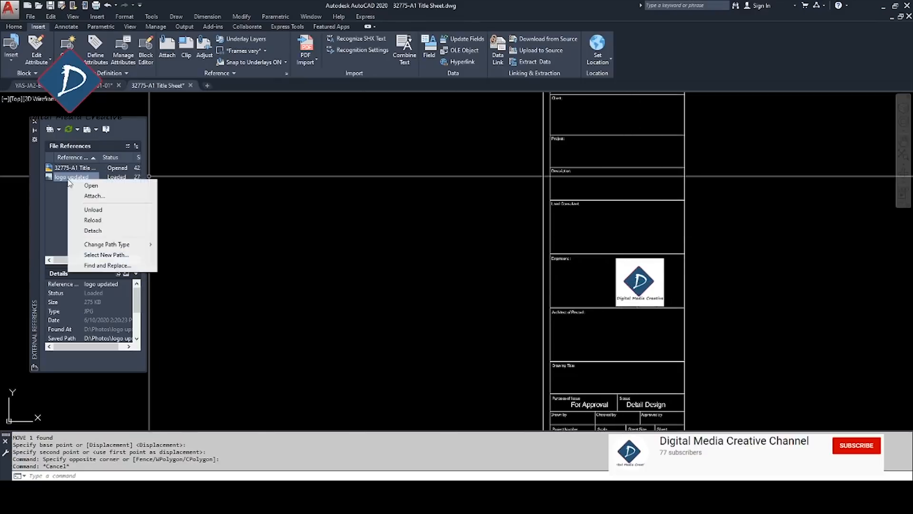
left_click(110, 231)
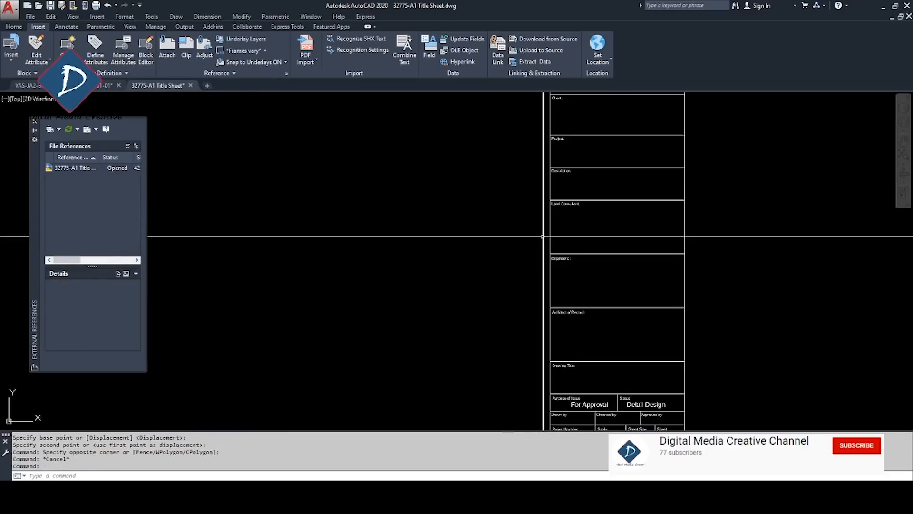
- Insert a new Microsoft Word Document as an OLE object in the title sheet drawing
middle_click_drag(383, 215, 524, 206)
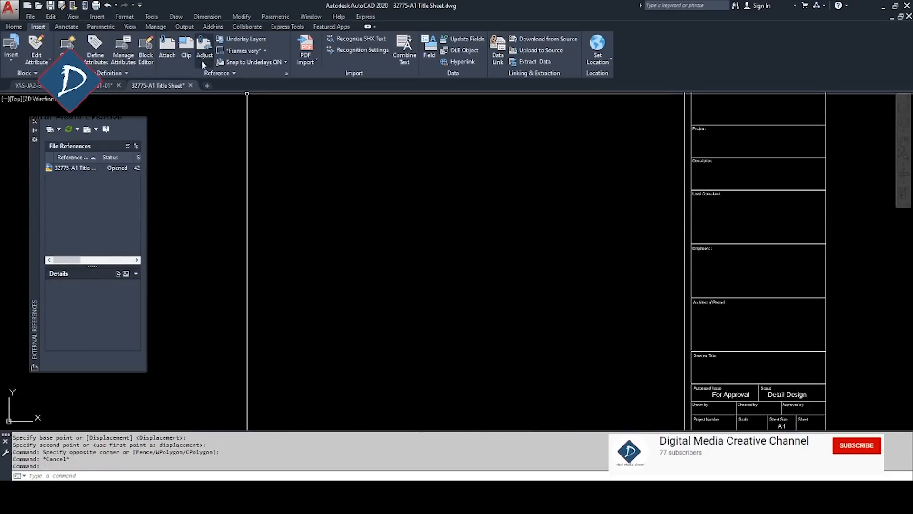
left_click(100, 18)
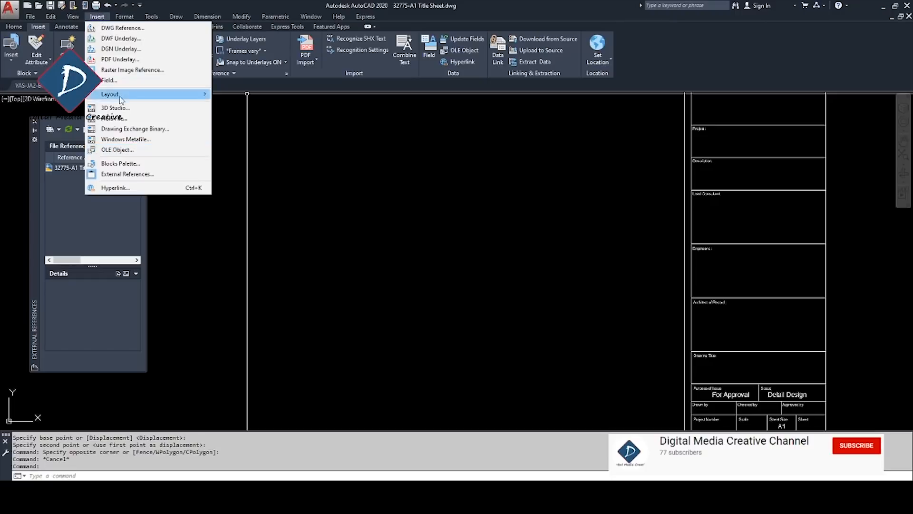
left_click(117, 150)
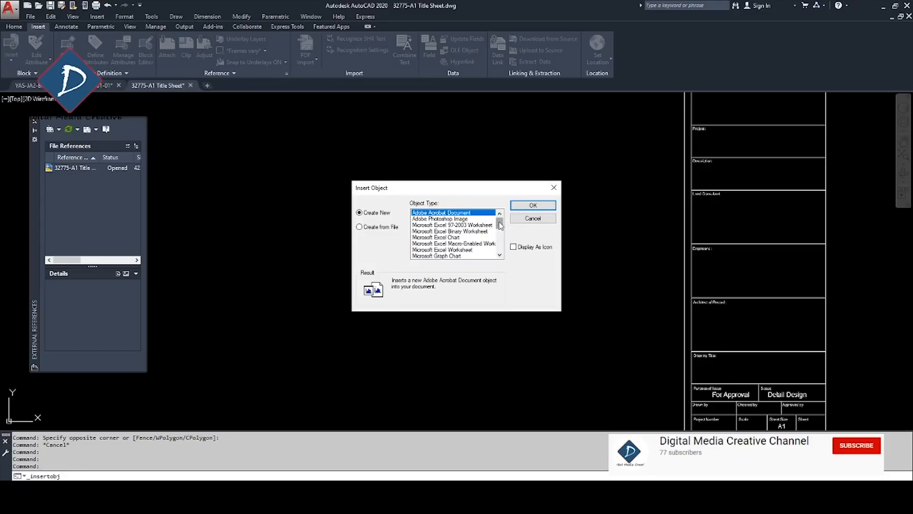
left_click_drag(500, 226, 500, 241)
left_click(443, 238)
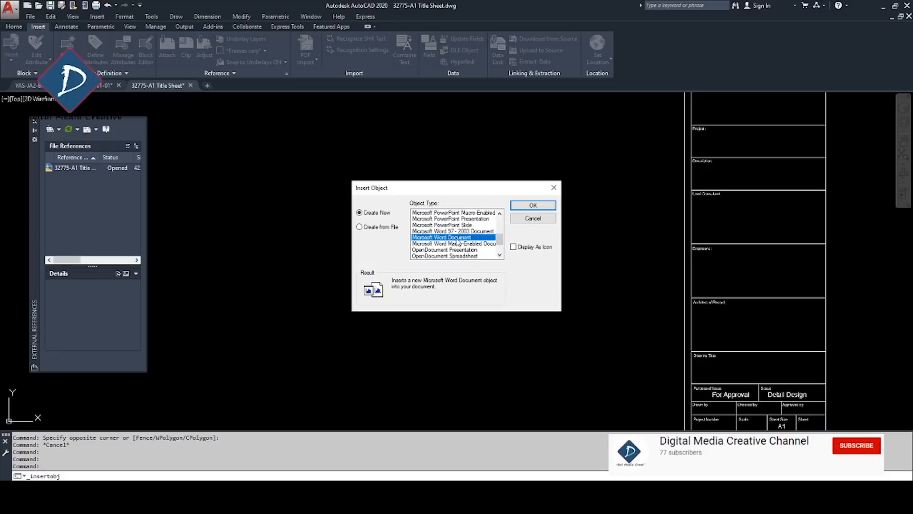
left_click(532, 205)
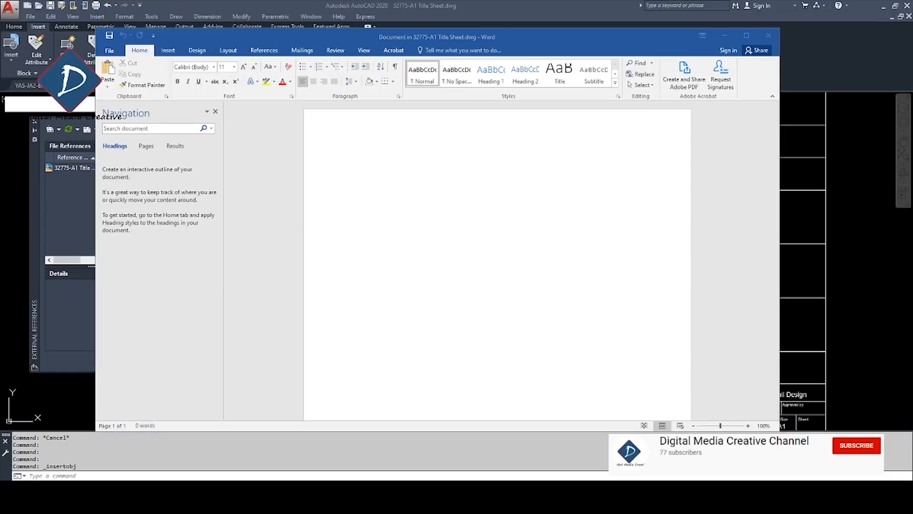
- Paste the Digital Media Creative logo into the embedded Word document and close Word to return to the drawing
key("ctrl+v")
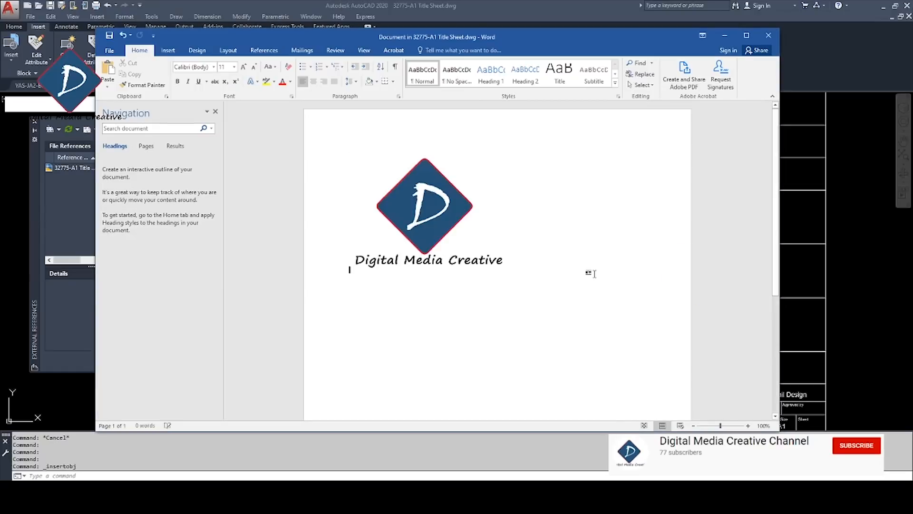
left_click(447, 261)
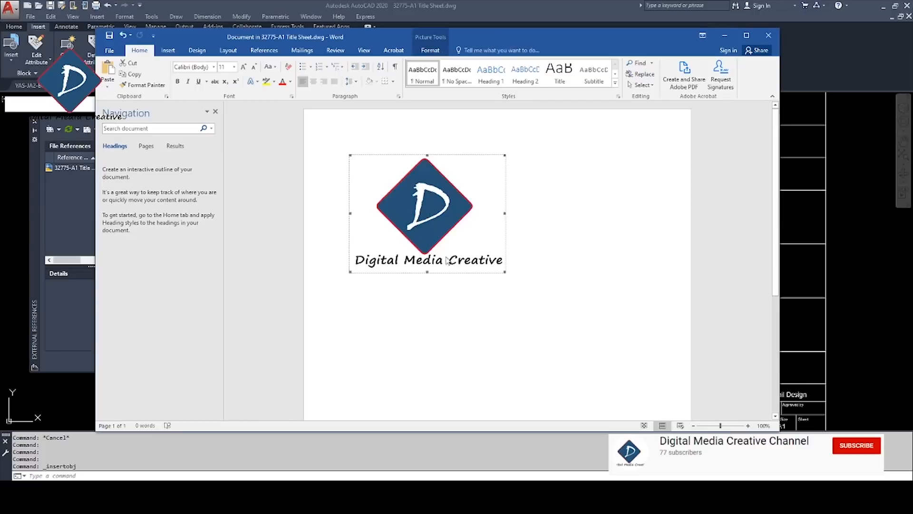
left_click(577, 294)
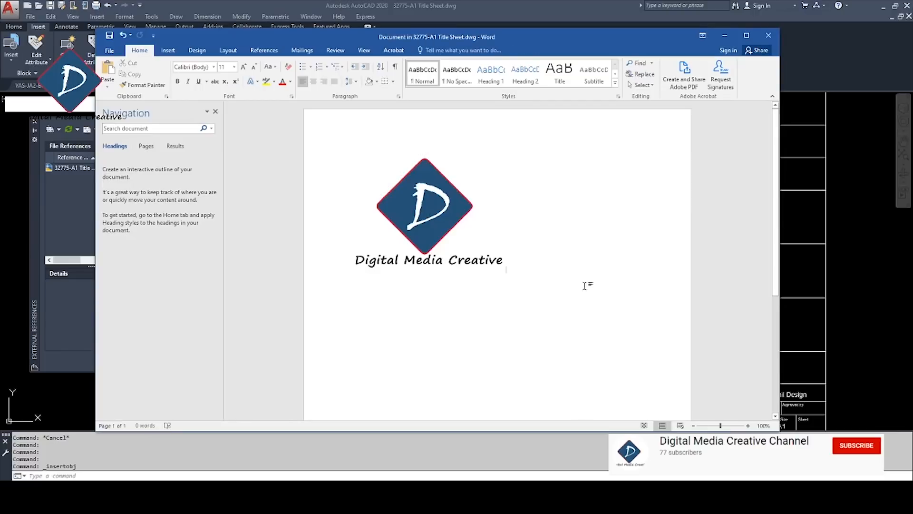
left_click(769, 37)
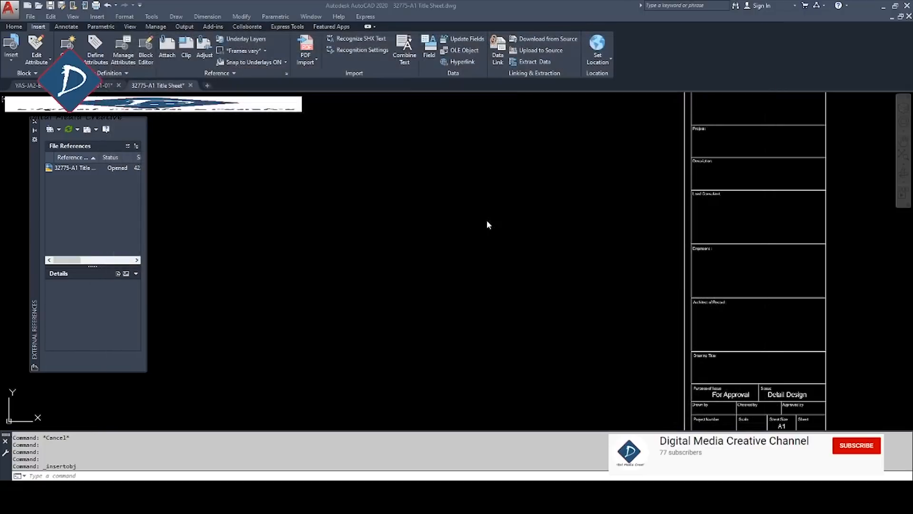
- Enlarge the distorted embedded logo by stretching one of its corners so that it extends past the title sheet's right edge
scroll(390, 234, "down", 6)
left_click(352, 208)
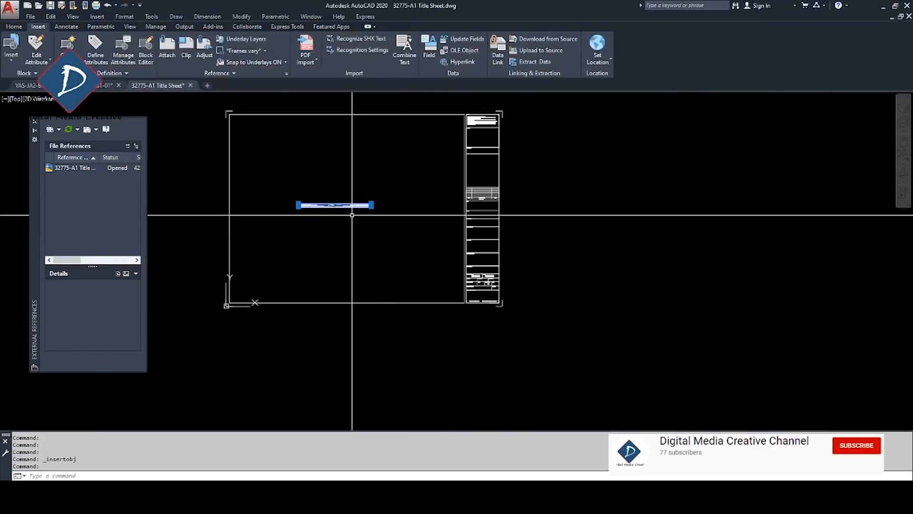
scroll(352, 214, "up", 4)
left_click(393, 195)
left_click(394, 265)
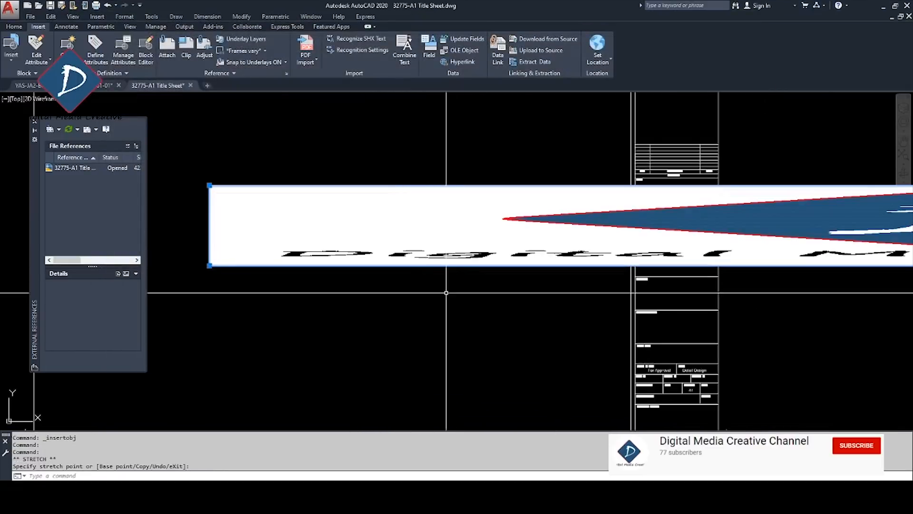
scroll(437, 286, "down", 4)
scroll(644, 308, "down", 4)
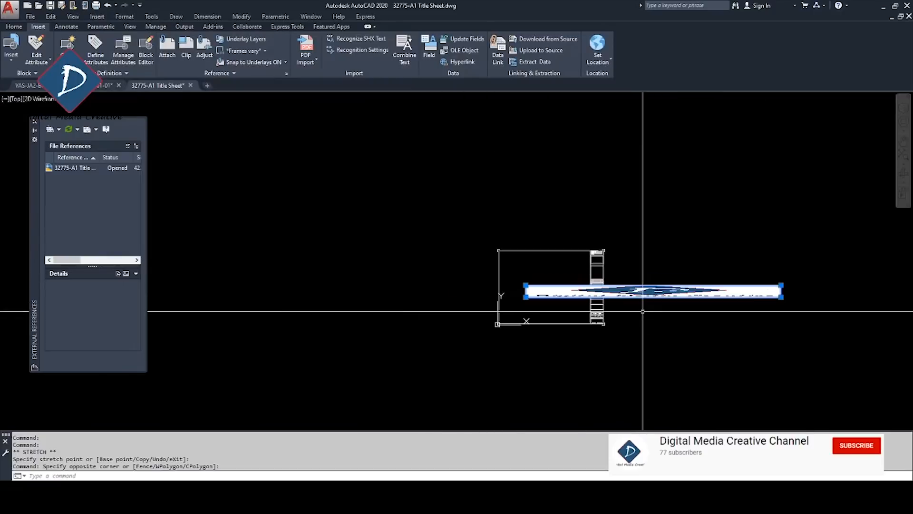
scroll(644, 307, "up", 4)
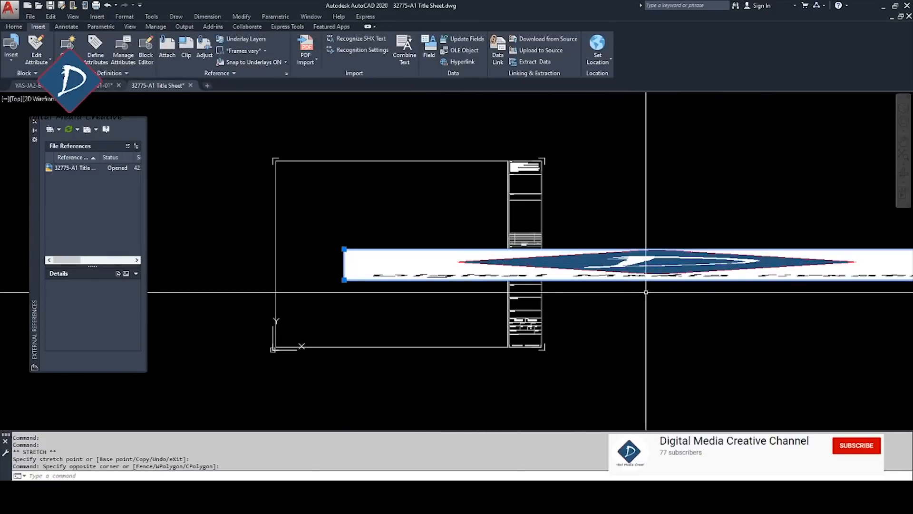
- Insert a second OLE object as another new Microsoft Word Document
key("Return")
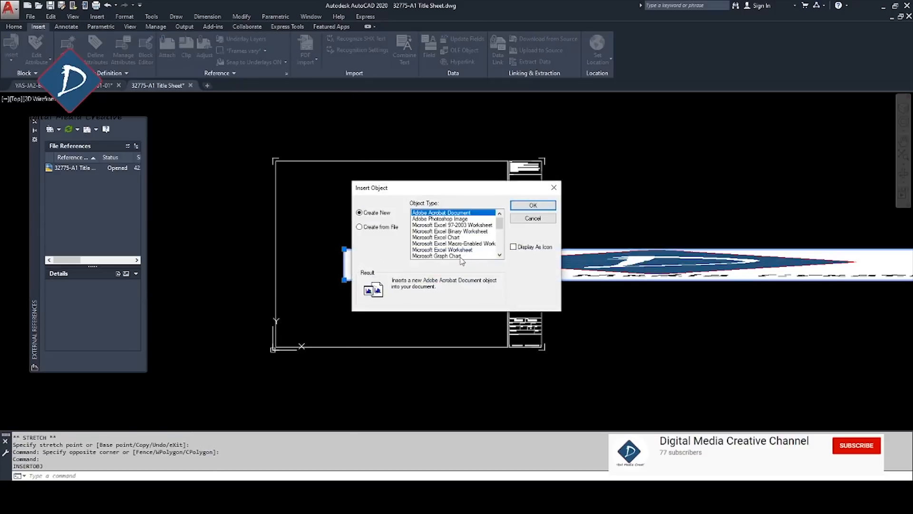
left_click(459, 250)
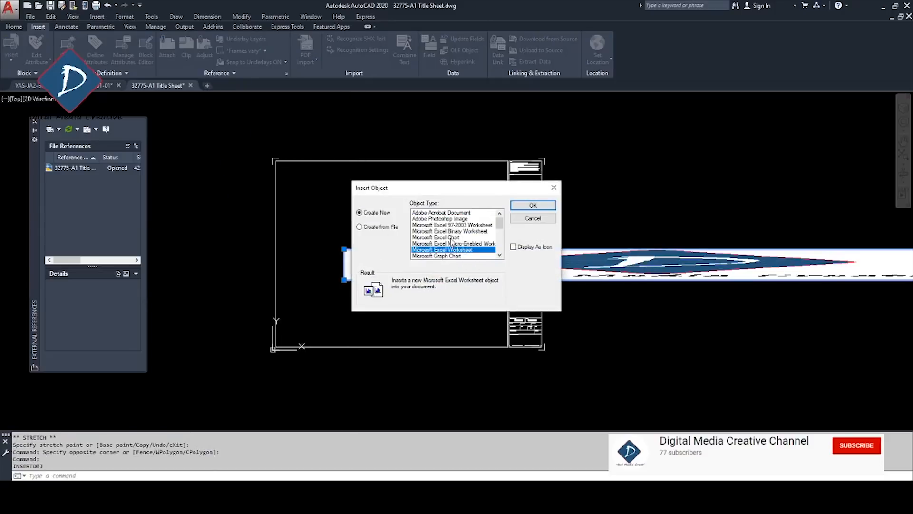
left_click(454, 238)
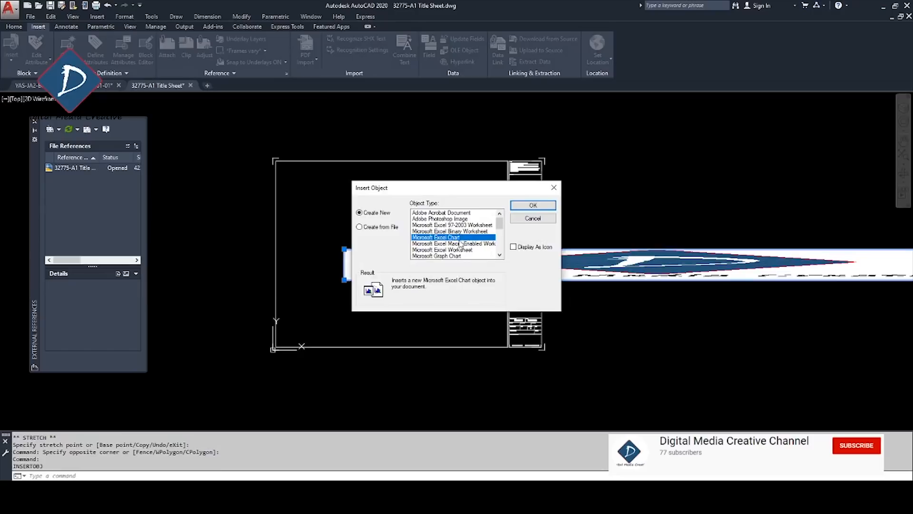
scroll(461, 244, "down", 3)
double_click(461, 253)
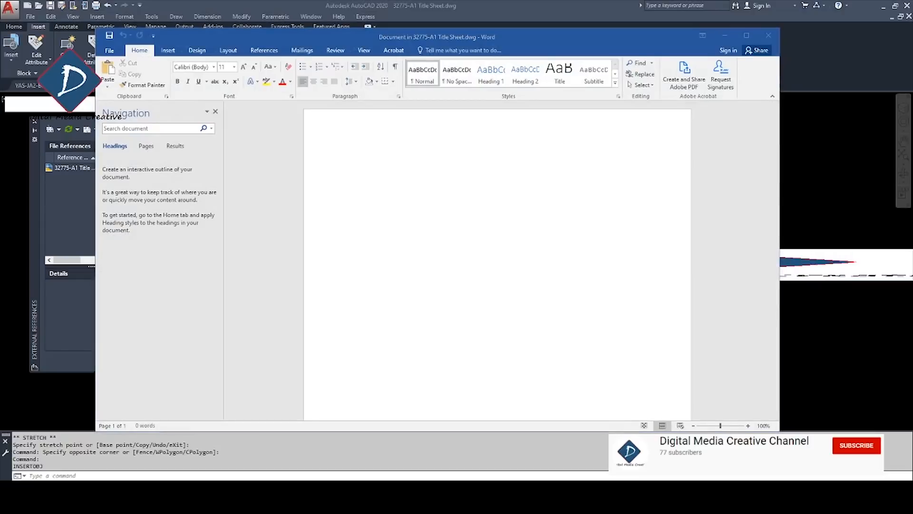
- Paste the Digital Media Creative logo into the second Word document and close Word to return to the drawing
left_click(584, 247)
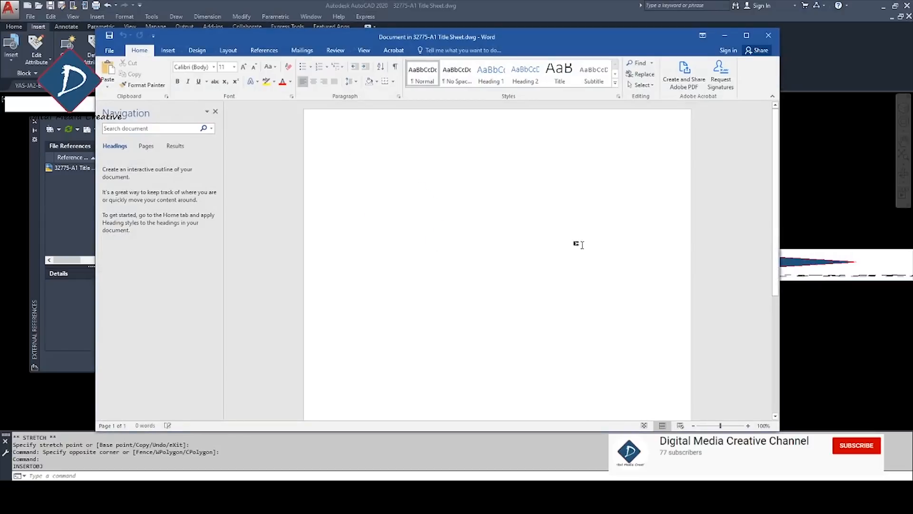
key("ctrl+v")
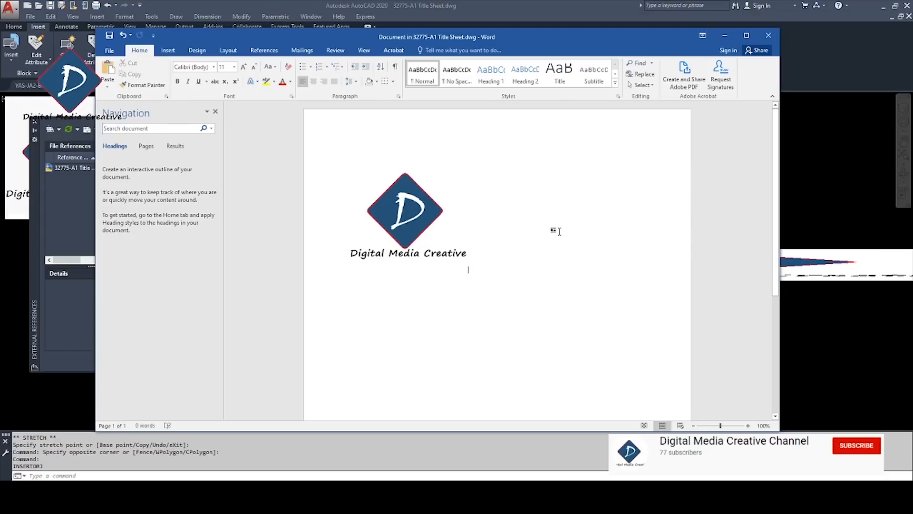
left_click(766, 41)
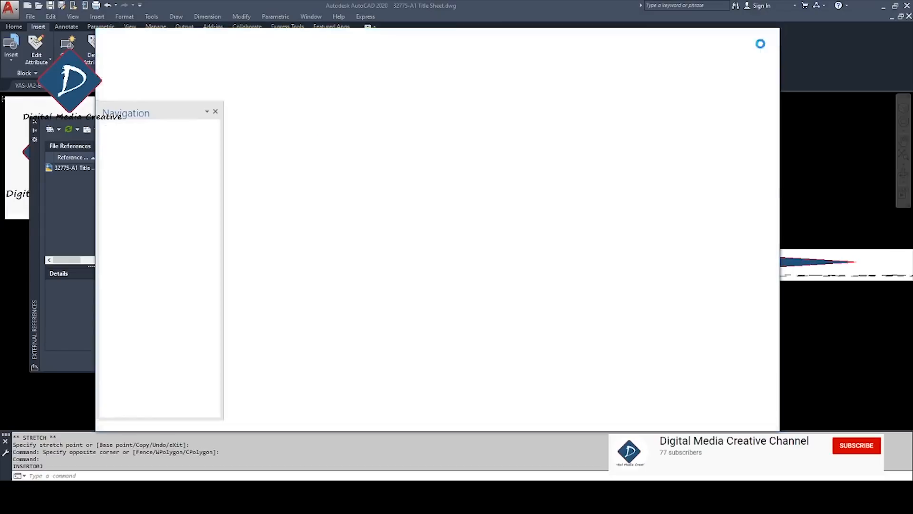
- Erase the first, distorted logo object that overlaps the title sheet
left_click(705, 203)
left_click(676, 300)
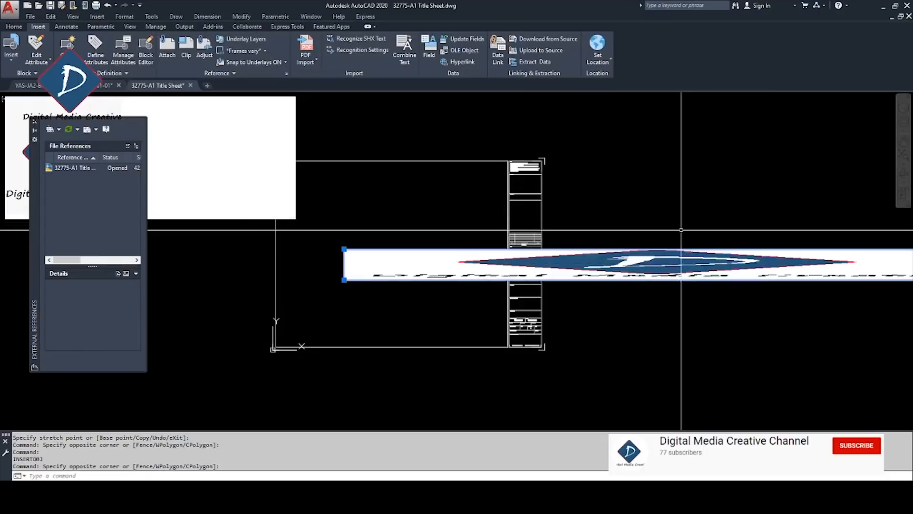
key("Delete")
- Select the second embedded logo object and examine its image and surrounding white area beside the title sheet
scroll(523, 259, "down", 4)
scroll(427, 250, "up", 3)
left_click(431, 267)
left_click(429, 167)
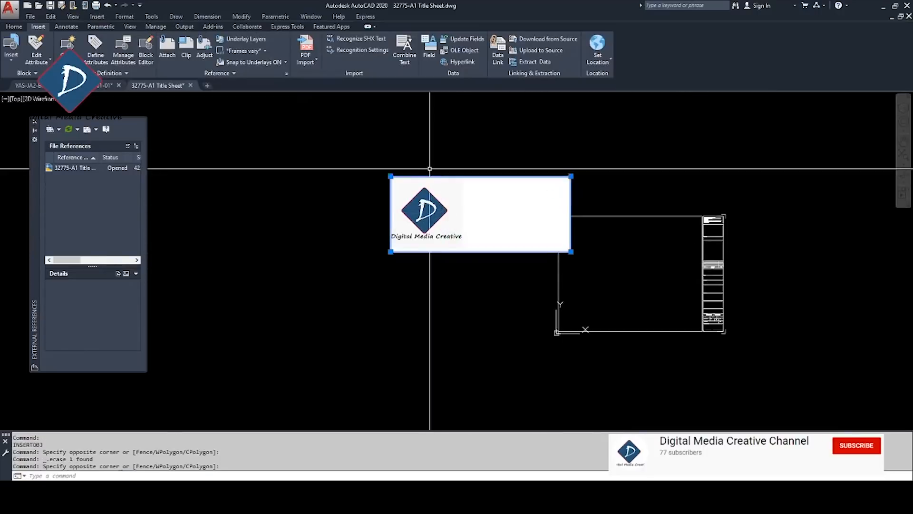
scroll(424, 178, "up", 2)
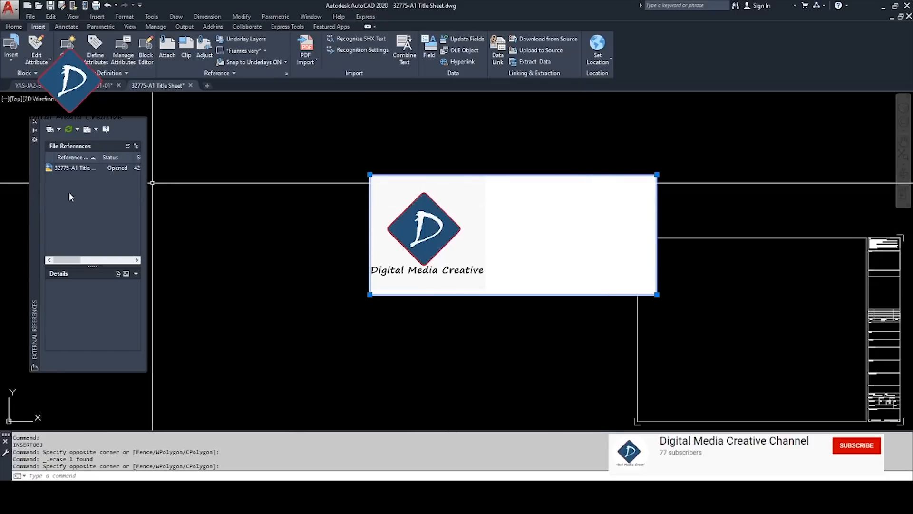
double_click(456, 218)
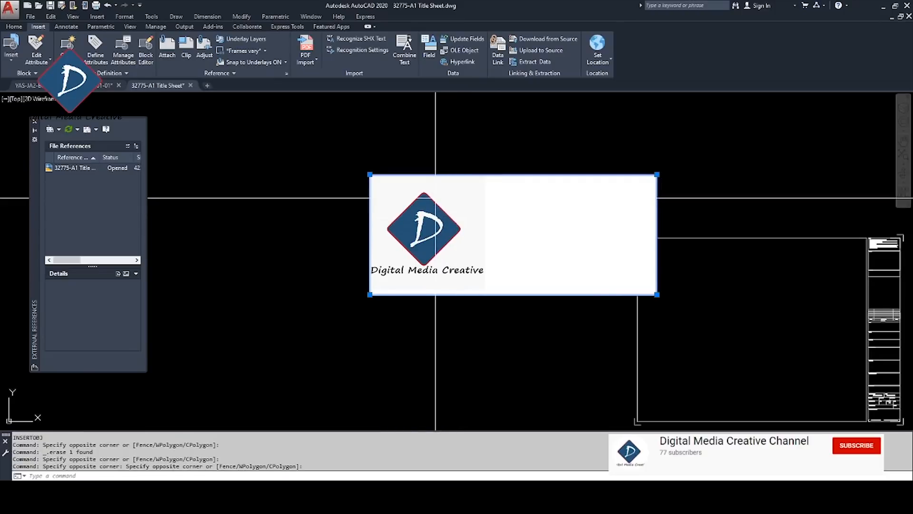
middle_click_drag(436, 187, 434, 182)
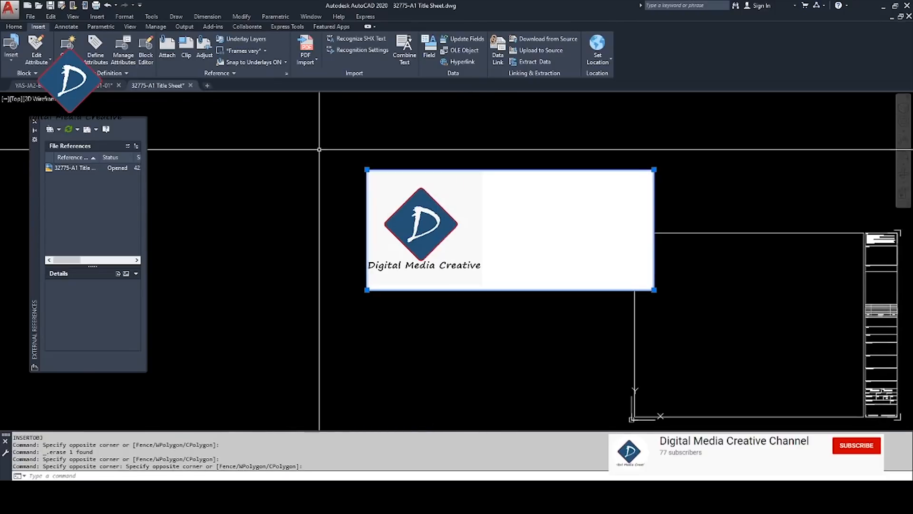
key("Escape")
- Erase the second embedded logo object and undo that erasure
left_click(434, 155)
left_click(388, 221)
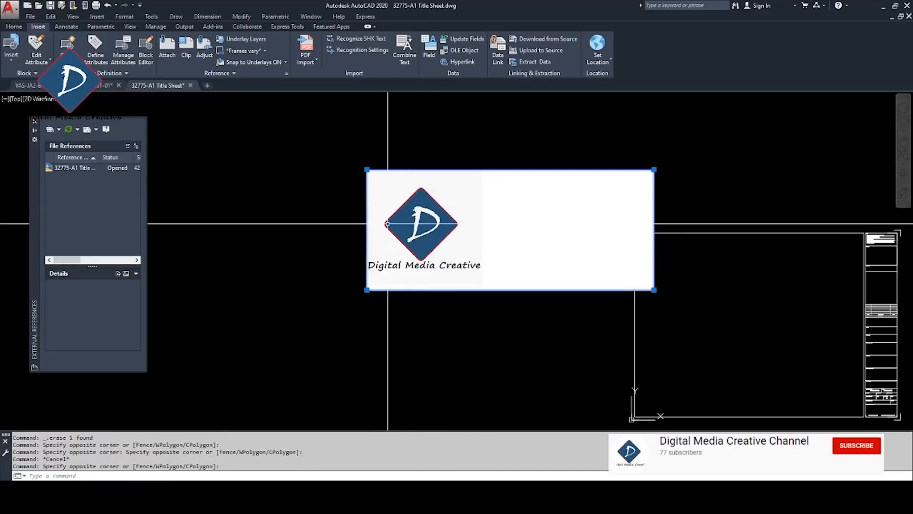
key("Delete")
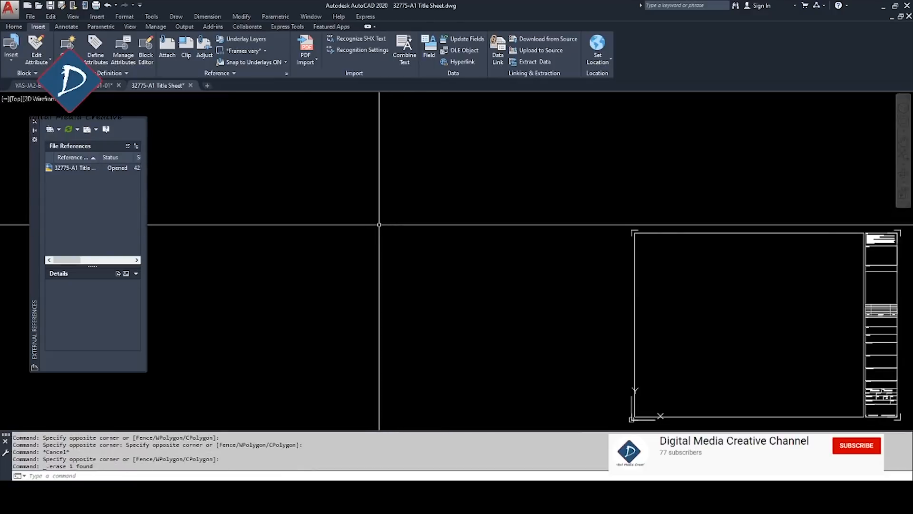
key("ctrl+z")
- Scale the embedded logo object by a factor of .5 from its lower-left corner
left_click(479, 153)
left_click(409, 270)
middle_click_drag(407, 279, 390, 243)
type("sc")
key("space")
left_click(351, 251)
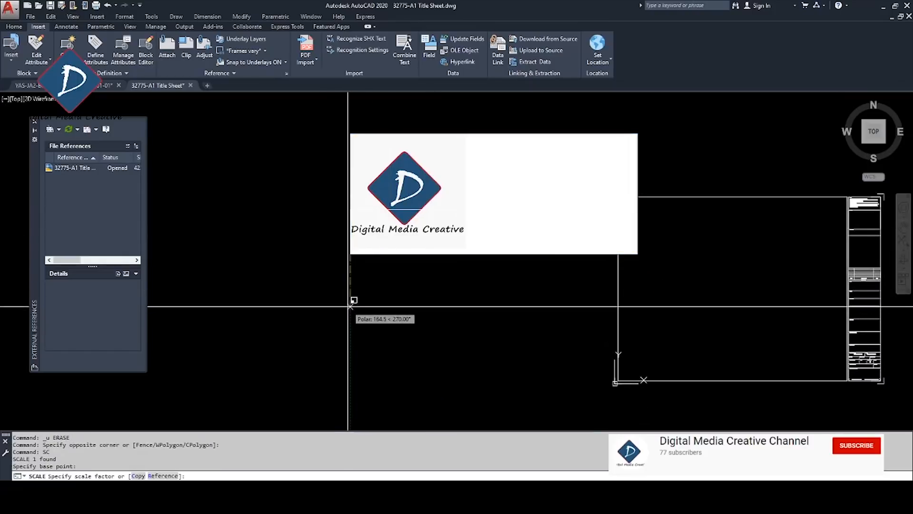
type(".5")
key("Return")
- Shrink the embedded logo object further by stretching its upper-right corner inward
left_click(355, 195)
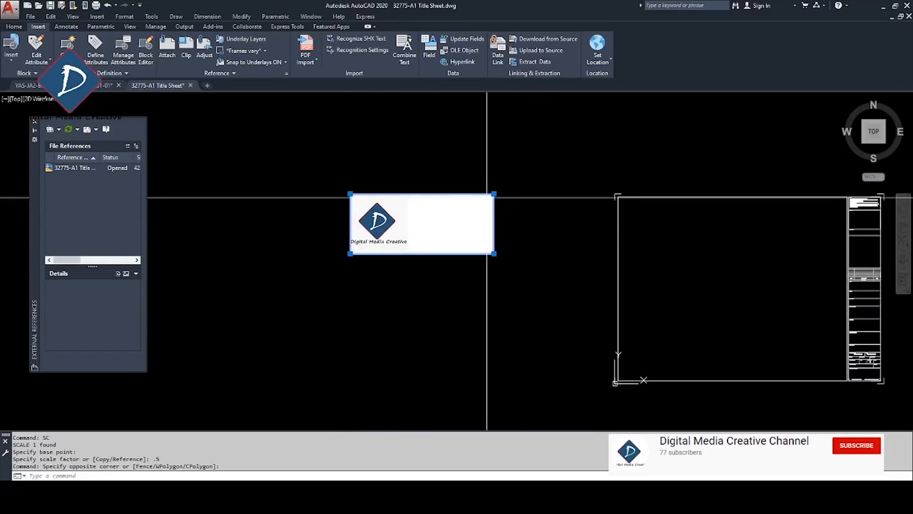
left_click(492, 195)
left_click(494, 193)
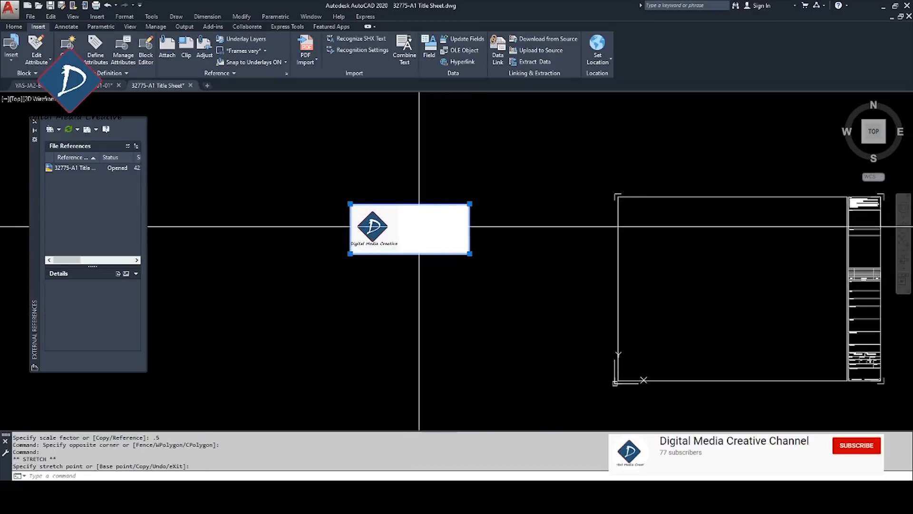
- Move the embedded logo object by a point near its centre onto the lower part of the title block
type("m")
key("space")
left_click(411, 226)
middle_click_drag(610, 279, 292, 233)
scroll(537, 265, "up", 6)
left_click(601, 310)
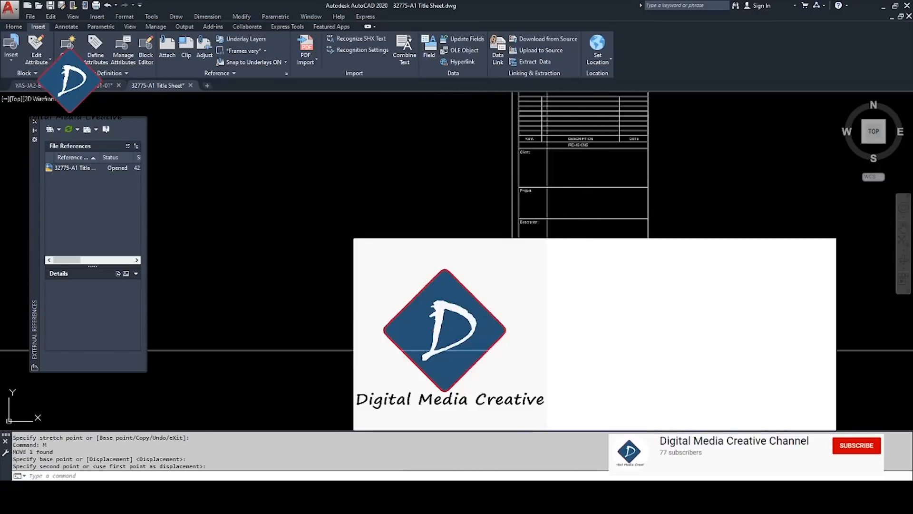
- Reduce the logo object over the title block by stretching its upper-right corner inward
left_click(713, 190)
left_click(618, 314)
key("Escape")
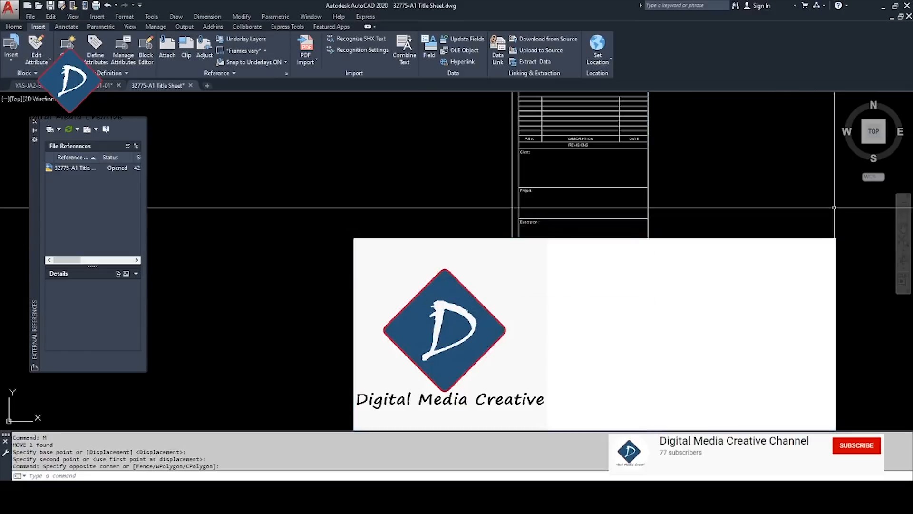
left_click(803, 208)
left_click(765, 300)
left_click(835, 239)
left_click(740, 279)
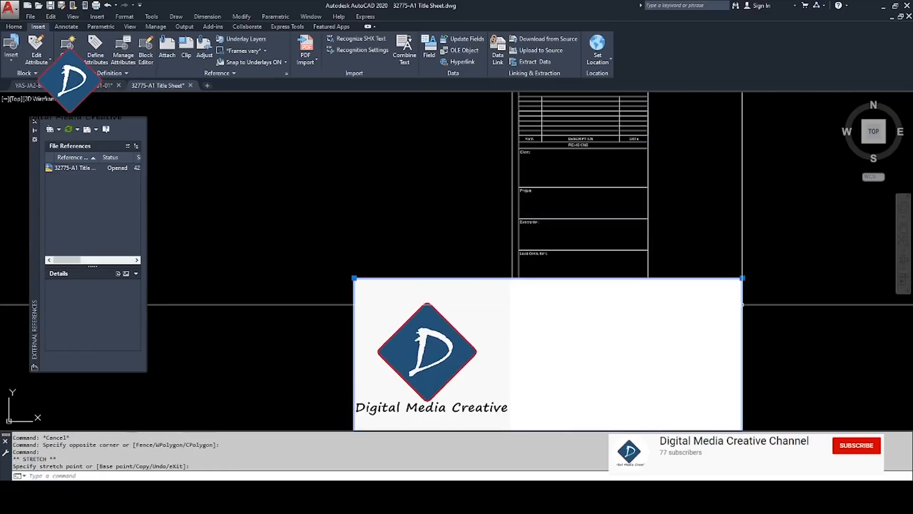
- Erase the embedded logo object from the title block
scroll(690, 226, "down", 6)
type("e")
key("Return")
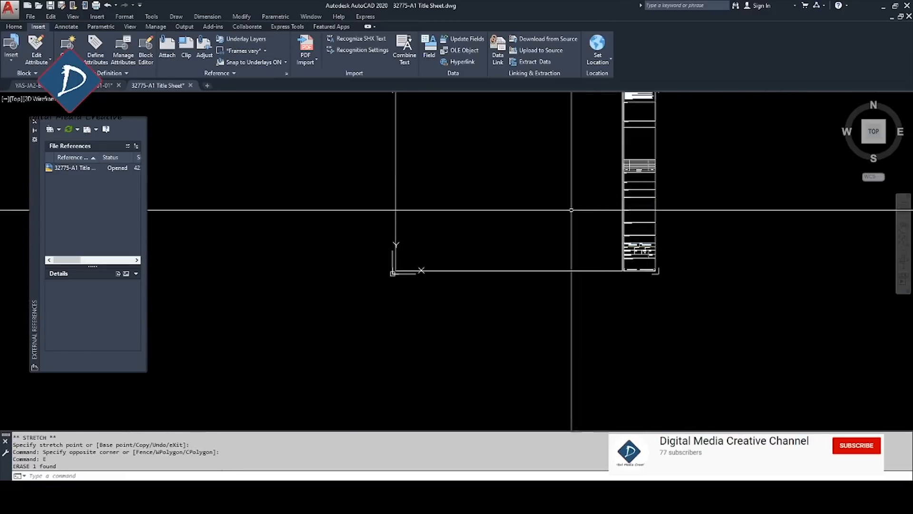
middle_click_drag(560, 203, 550, 261)
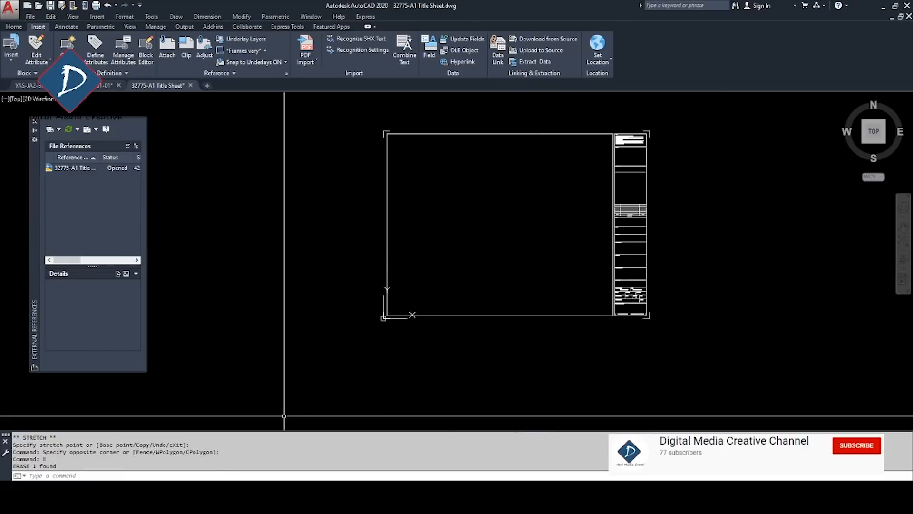
- Switch to Word 2016 and create a blank document
key("super")
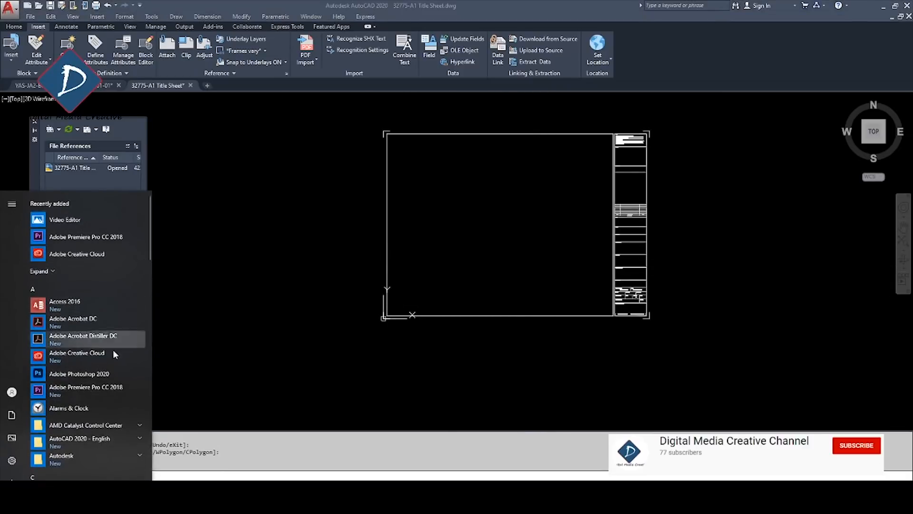
type("wor")
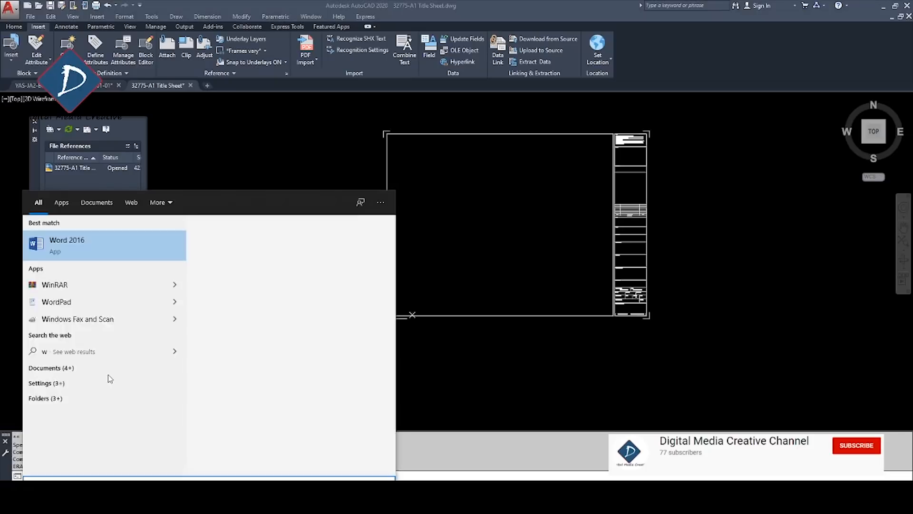
left_click(97, 252)
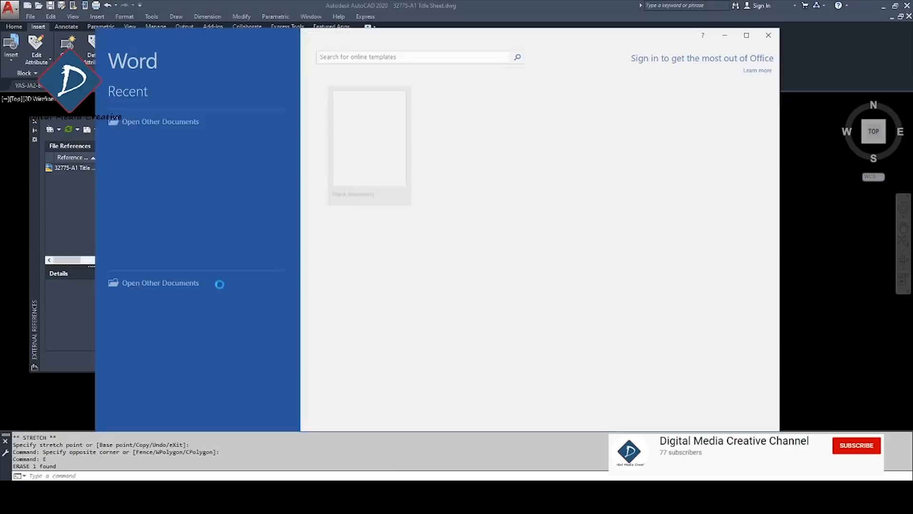
left_click(375, 155)
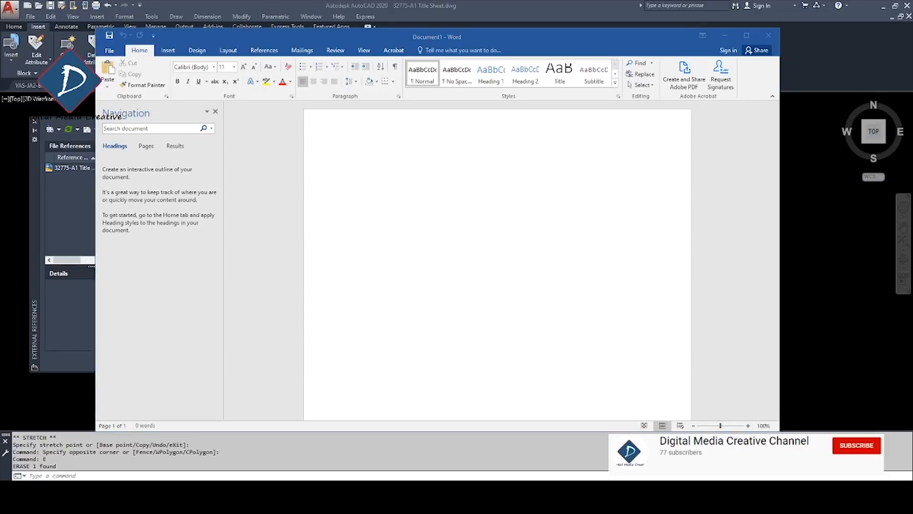
- Paste the Digital Media Creative logo picture into the blank document and select it for copying
left_click(441, 216)
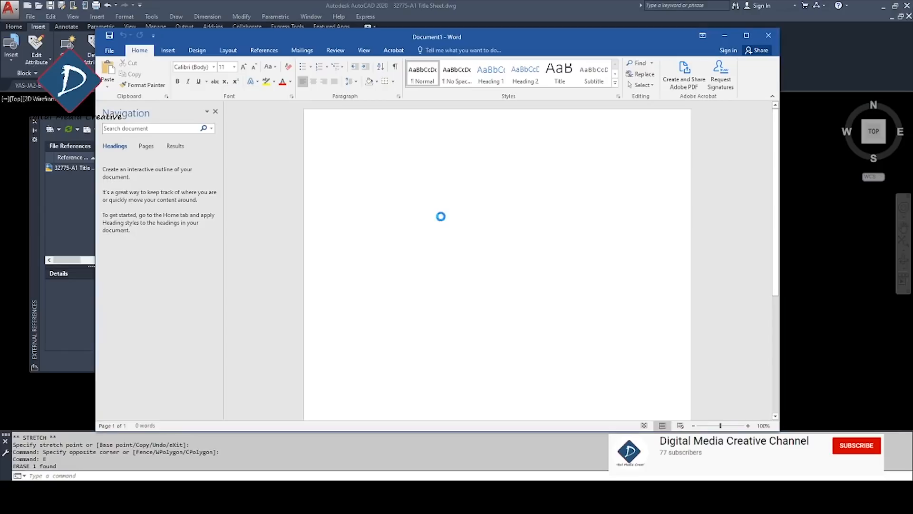
key("ctrl+v")
left_click(421, 228)
left_click(557, 266)
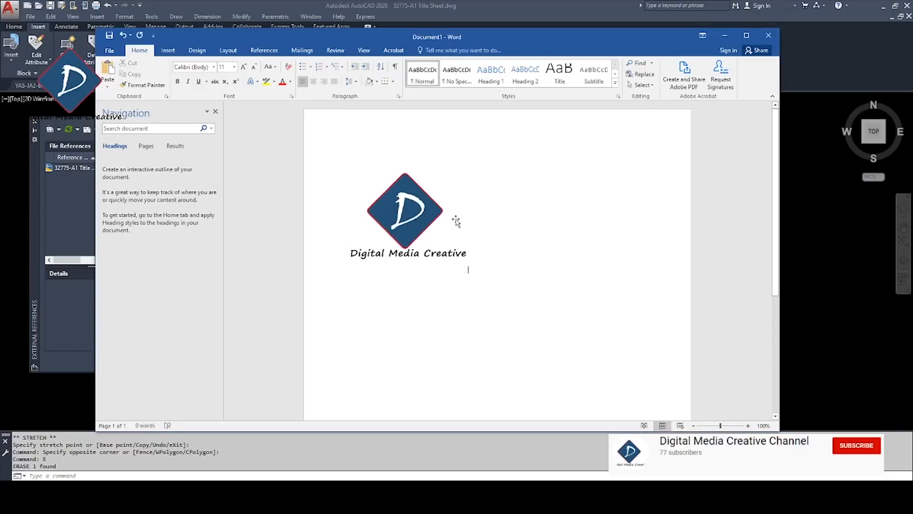
left_click(433, 212)
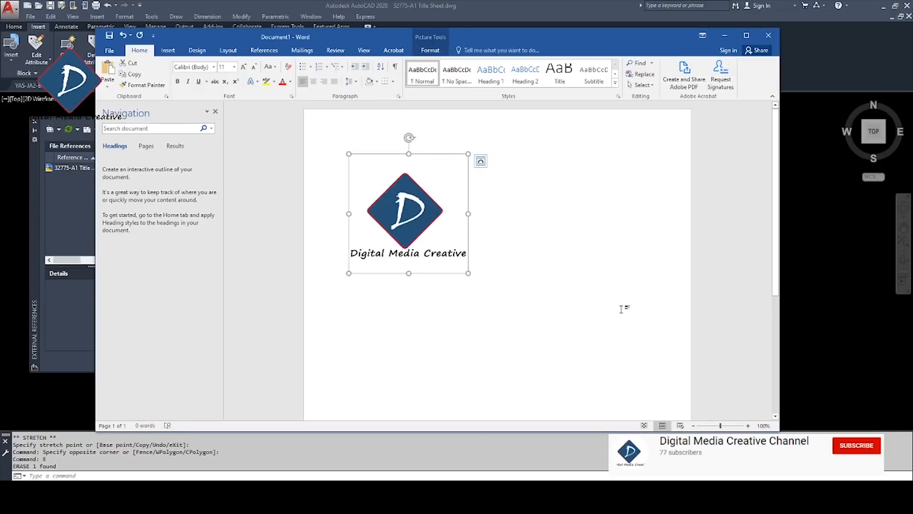
- Return to AutoCAD and paste the logo as an OLE object beside the title block, accepting the default OLE text size
left_click(846, 280)
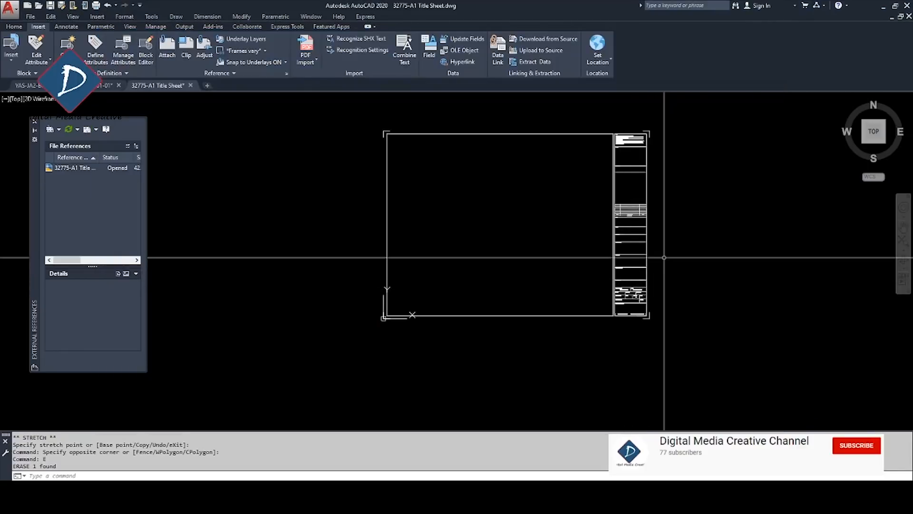
key("ctrl+v")
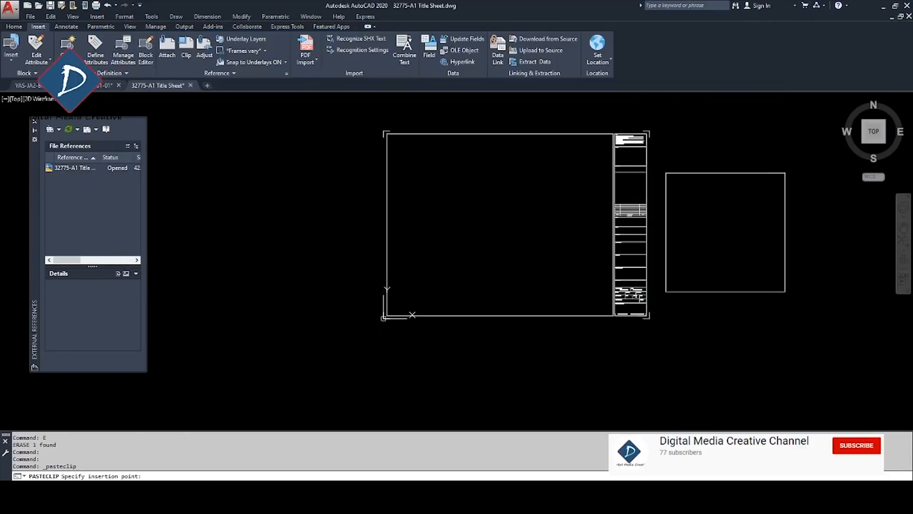
left_click(666, 292)
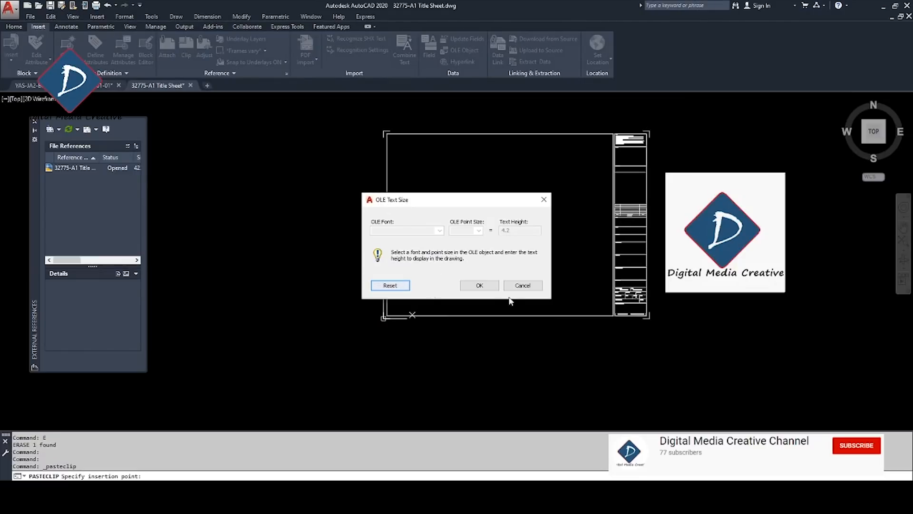
left_click(482, 288)
- Scale the pasted logo object by a factor of .05 from its lower-left corner
left_click(762, 333)
left_click(708, 268)
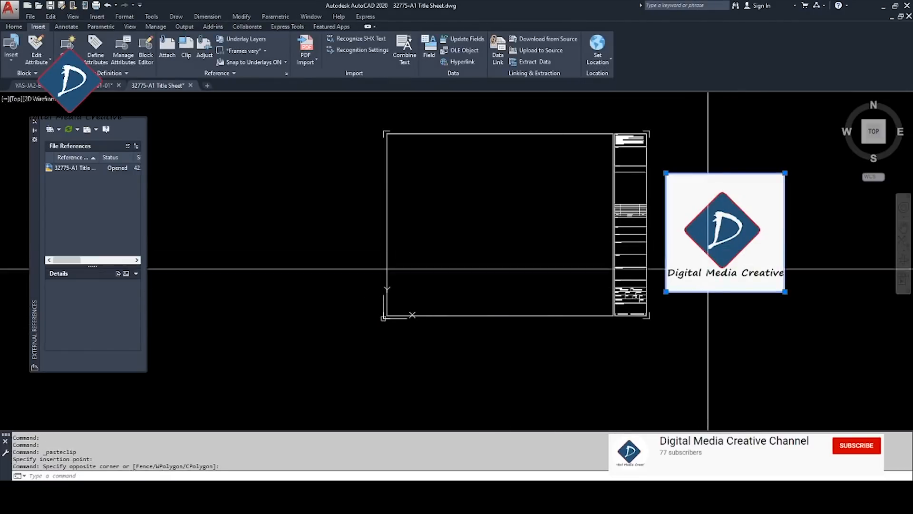
type("SC")
key("Return")
left_click(678, 295)
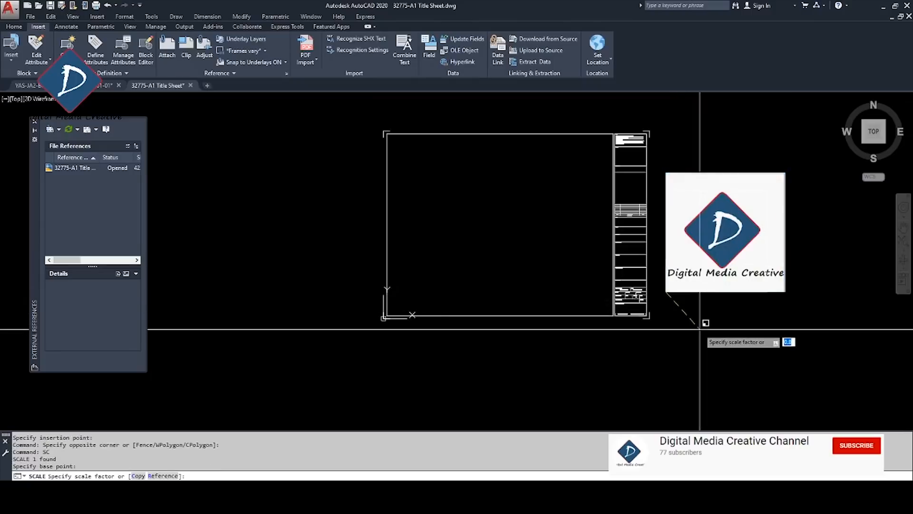
type(".05")
key("Return")
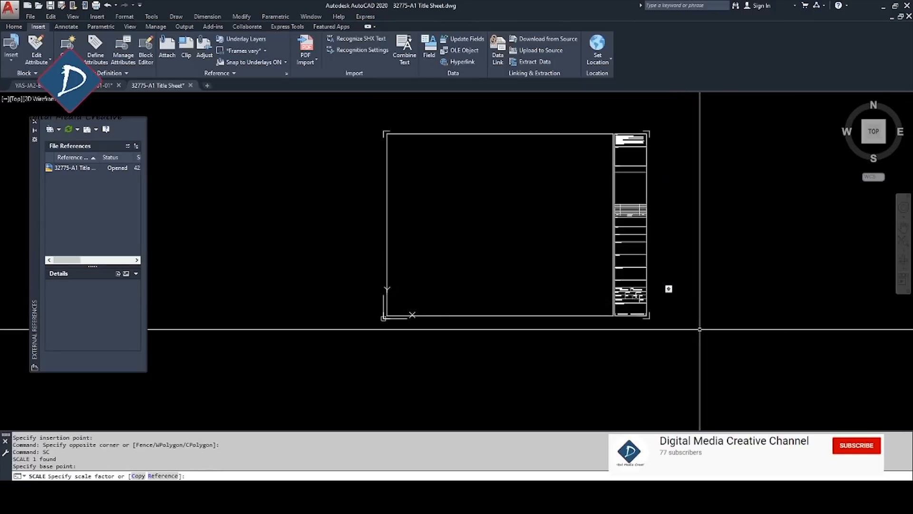
- Move the scaled logo object into the Engineers cell of the title block
left_click(700, 328)
left_click(691, 264)
scroll(712, 277, "up", 4)
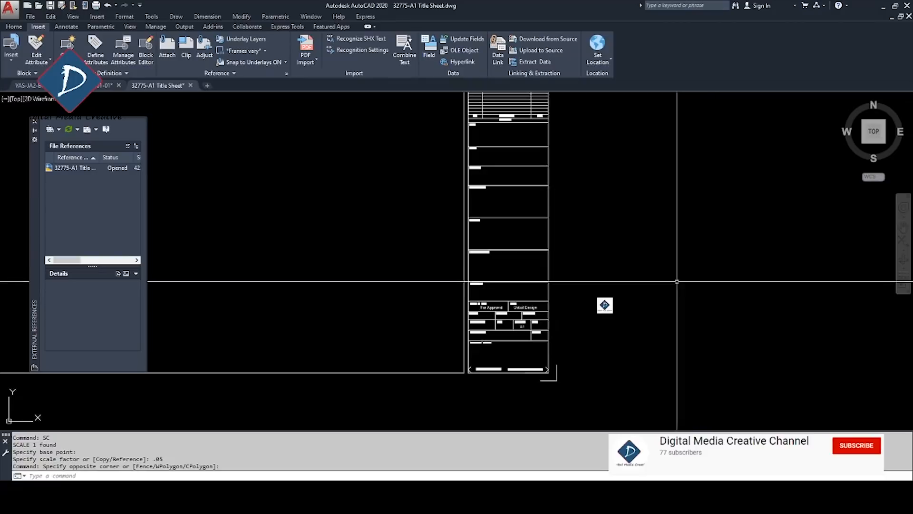
left_click(635, 325)
left_click(599, 265)
type("M")
key("Return")
left_click(655, 257)
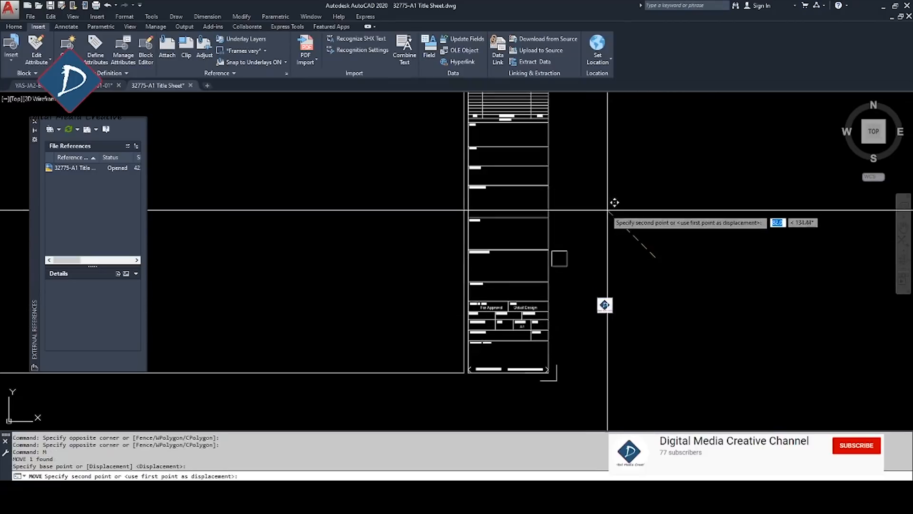
key("F8")
scroll(608, 210, "up", 4)
key("F8")
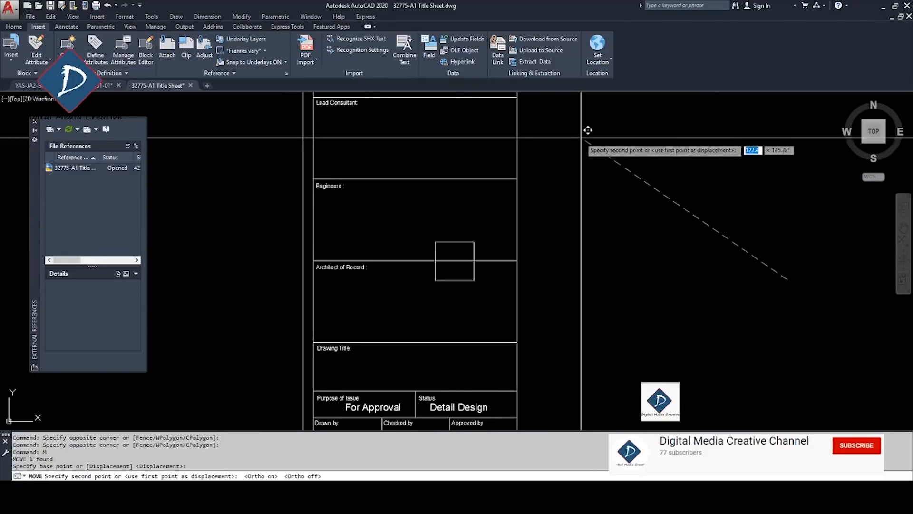
left_click(515, 100)
middle_click_drag(563, 213, 586, 228)
scroll(585, 228, "up", 4)
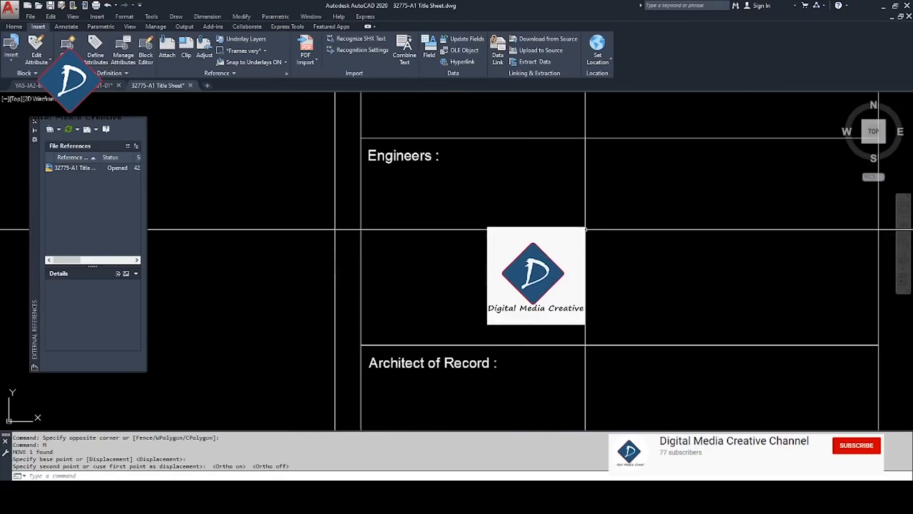
left_click(589, 231)
left_click(577, 247)
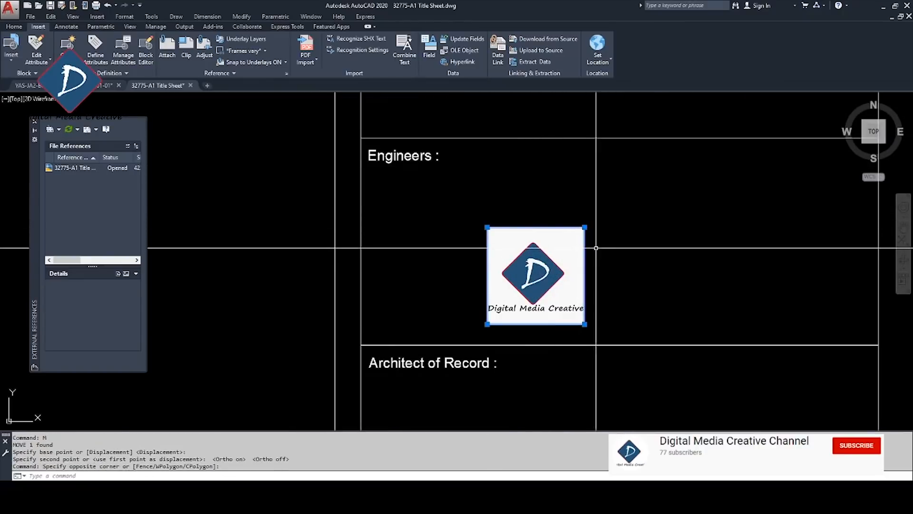
key("Escape")
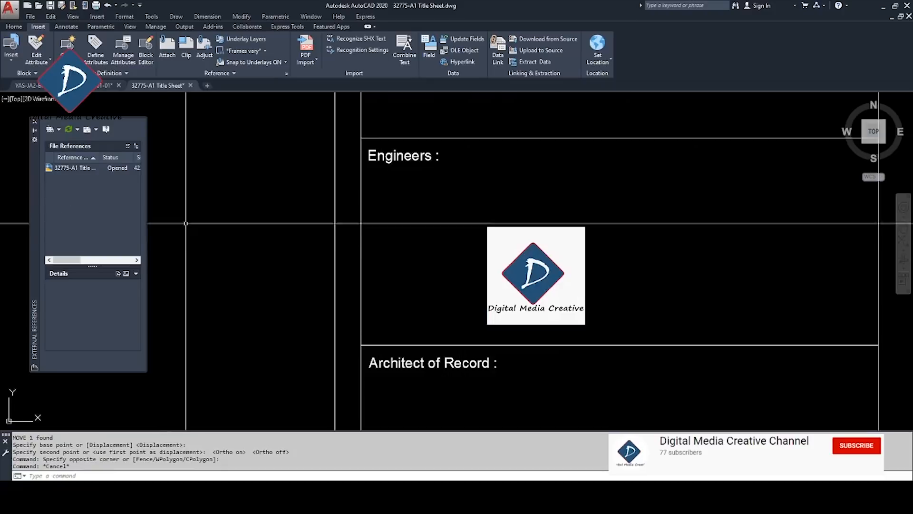
scroll(629, 264, "down", 8)
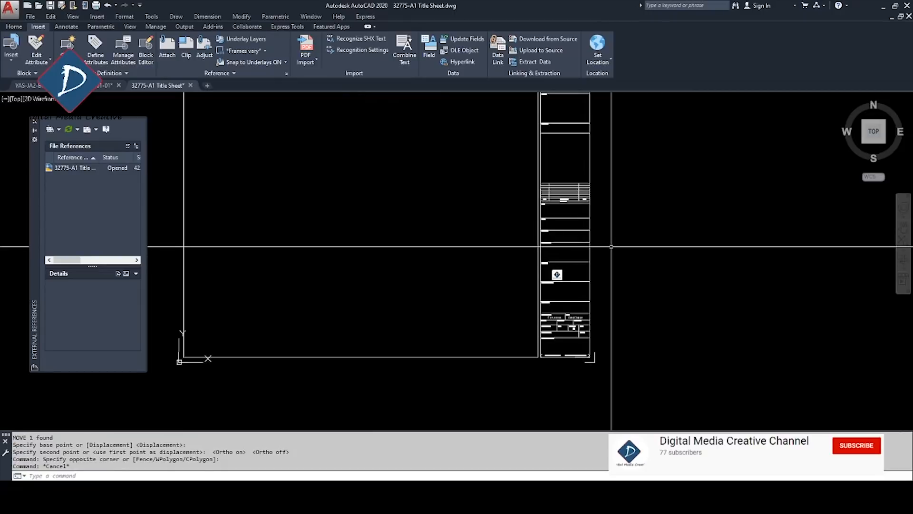
- Move the logo object slightly up and to the left within the Engineers cell
scroll(611, 246, "up", 8)
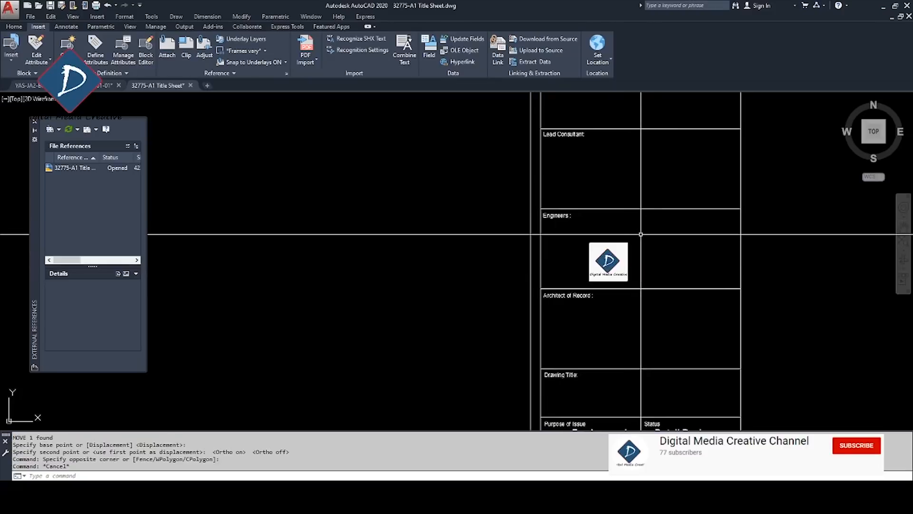
middle_click_drag(664, 258, 665, 265)
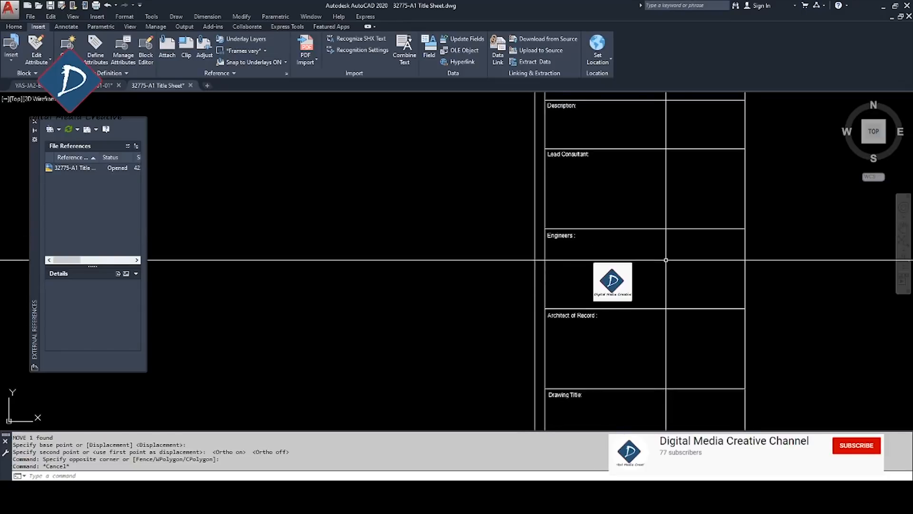
left_click(665, 260)
left_click(590, 287)
middle_click_drag(590, 253, 593, 267)
type("m")
key("space")
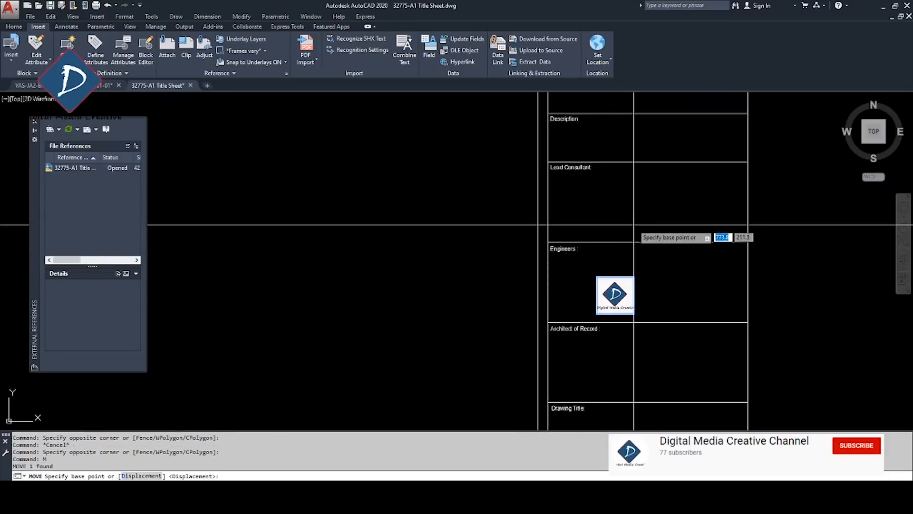
left_click(633, 224)
left_click(619, 215)
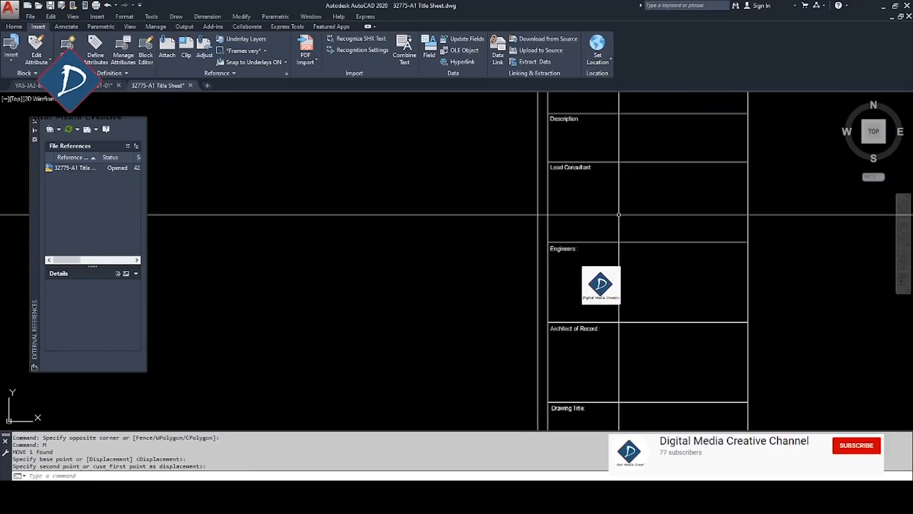
- Nudge the logo object a little closer to the Engineers label with another short move
left_click(638, 259)
left_click(614, 280)
type("m")
key("Return")
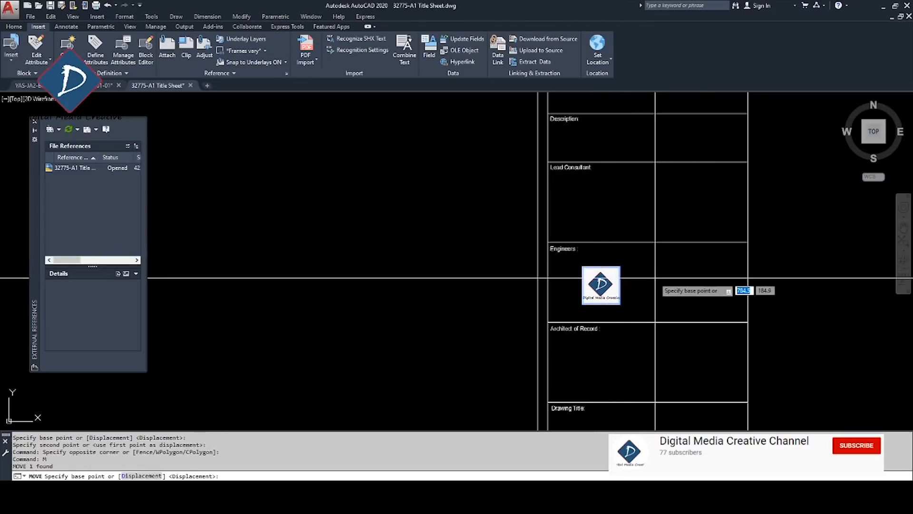
left_click(664, 288)
left_click(660, 283)
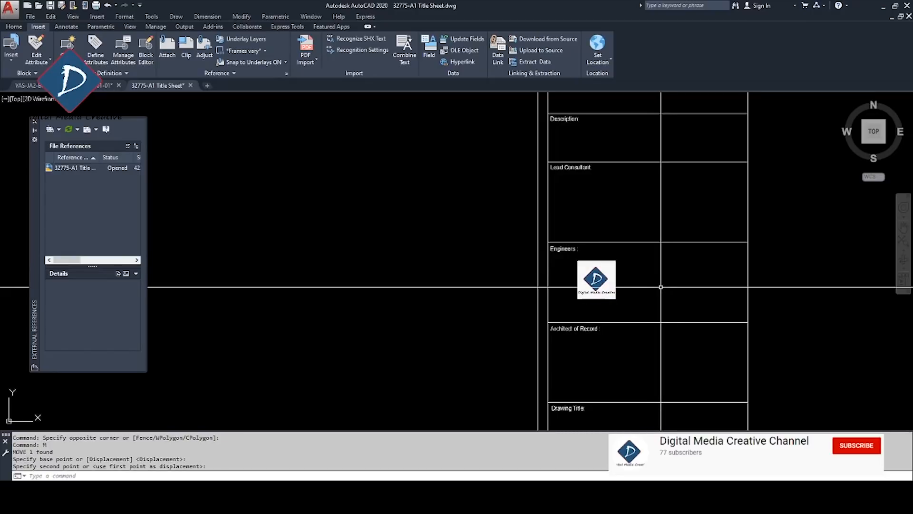
scroll(686, 288, "down", 4)
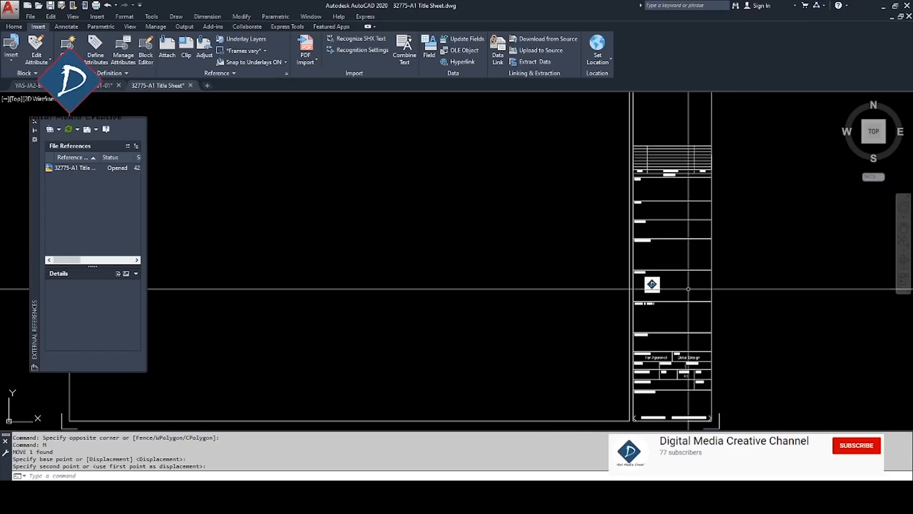
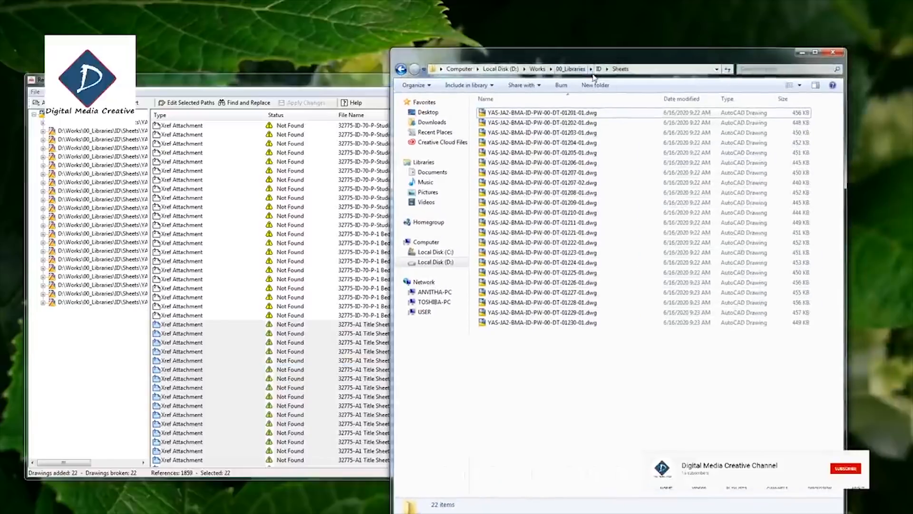
- In Windows Explorer, open the Constructs folder under ID and copy its path, D:\Works\00_Libraries\ID\Constructs
left_click(596, 69)
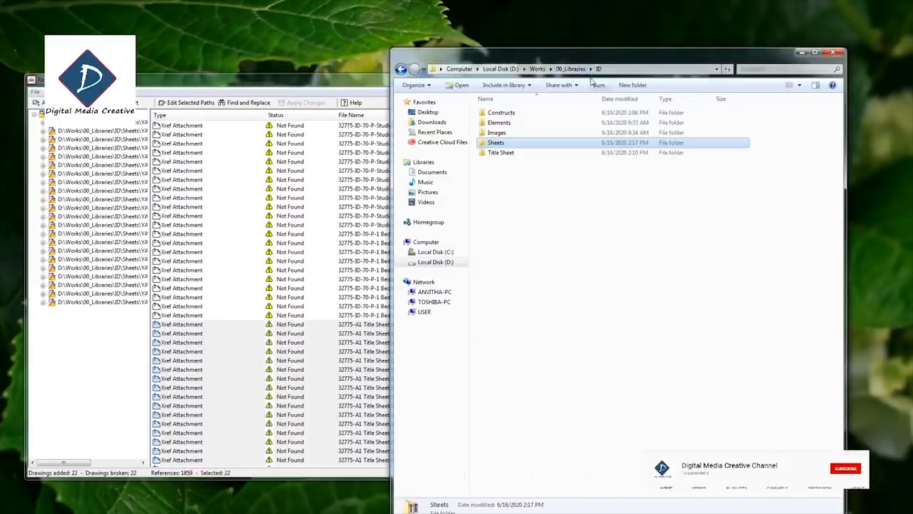
double_click(513, 114)
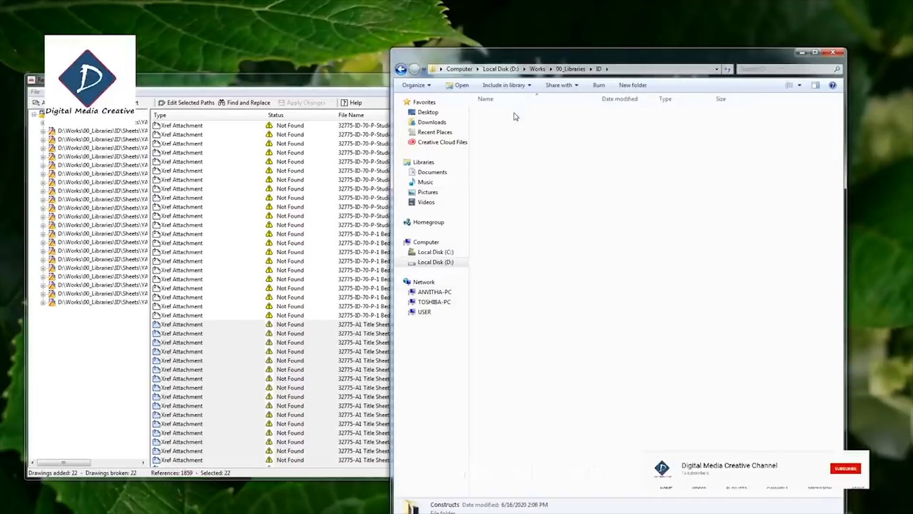
left_click_drag(552, 61, 785, 49)
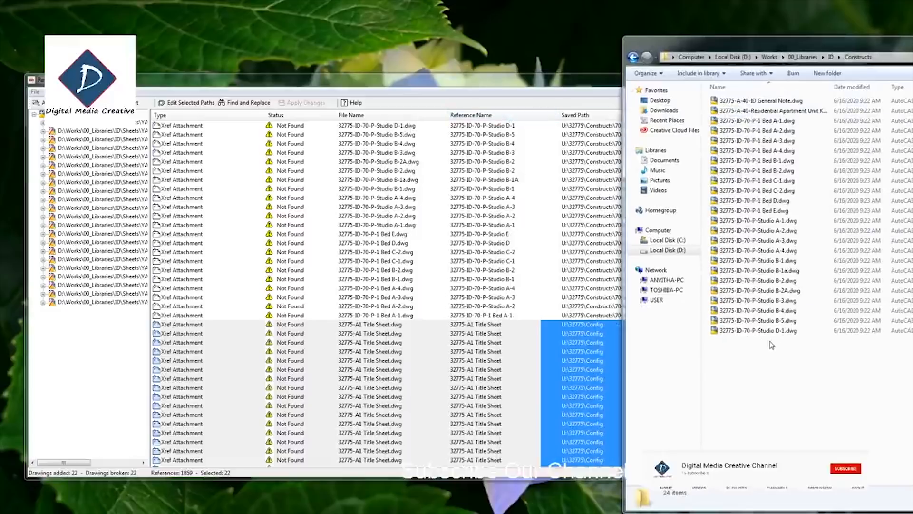
left_click_drag(804, 42, 634, 58)
left_click(709, 73)
key("ctrl+c")
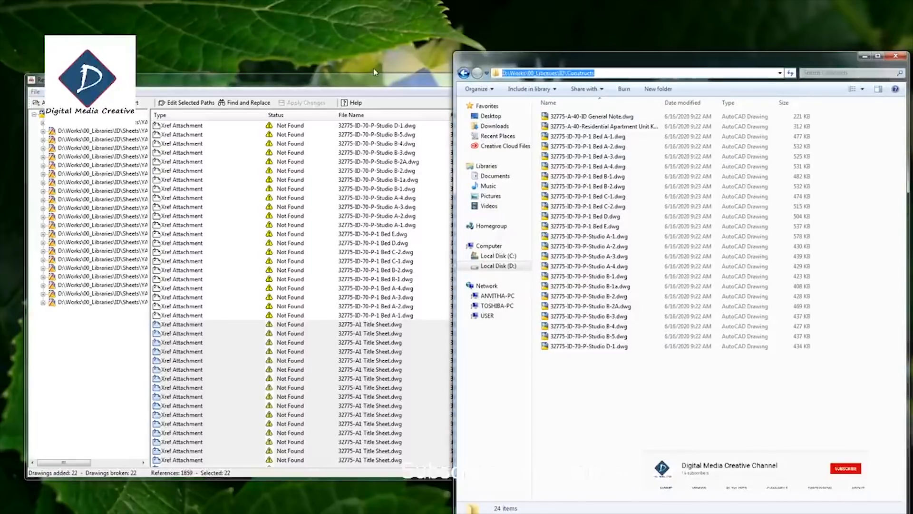
- In Reference Manager, set the saved path of all the Studio and 1 Bed xref attachments to D:\Works\00_Libraries\ID\Constructs
left_click(314, 98)
left_click(389, 127)
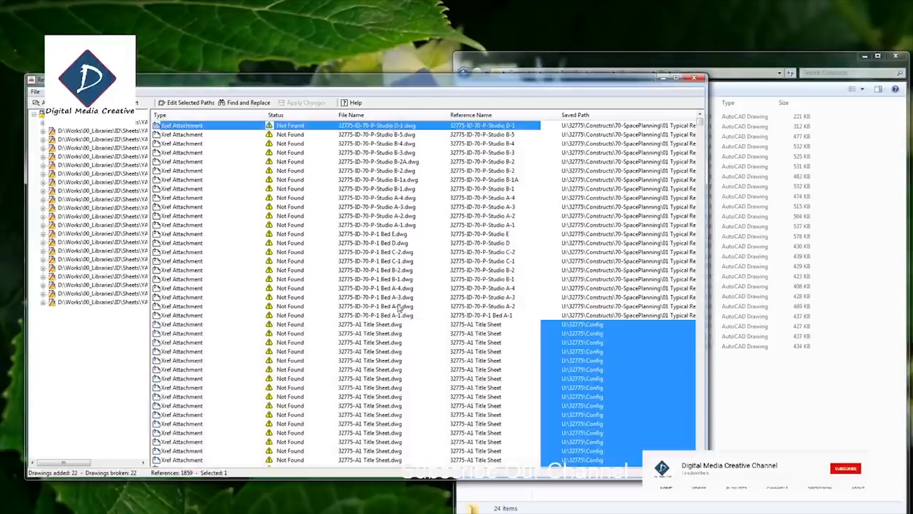
left_click(400, 316, "shift")
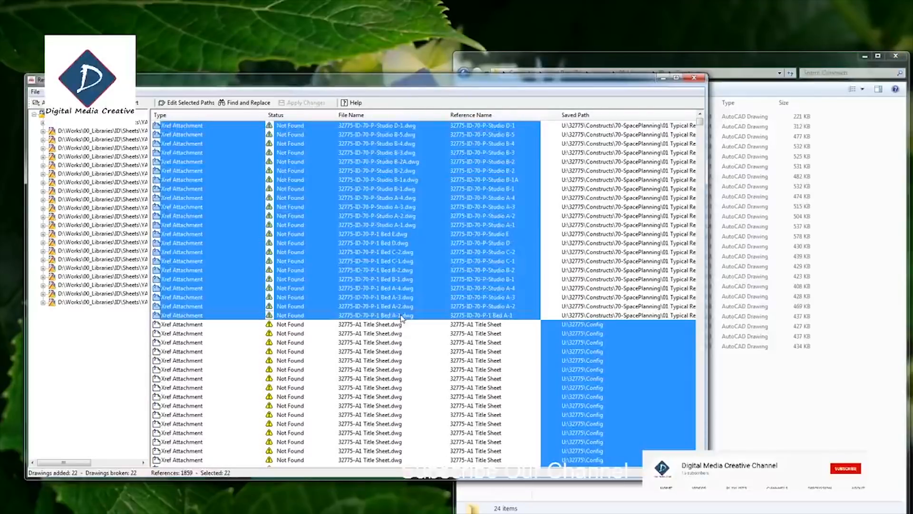
right_click(372, 143)
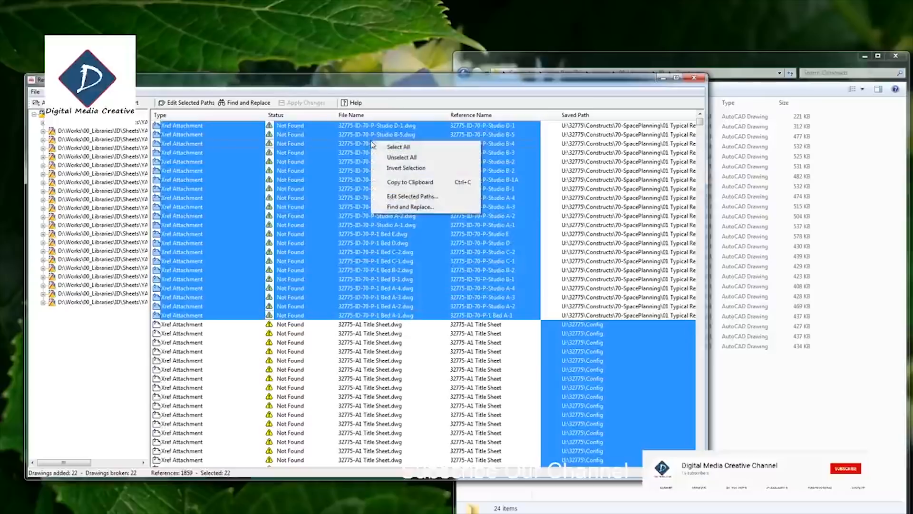
left_click(408, 197)
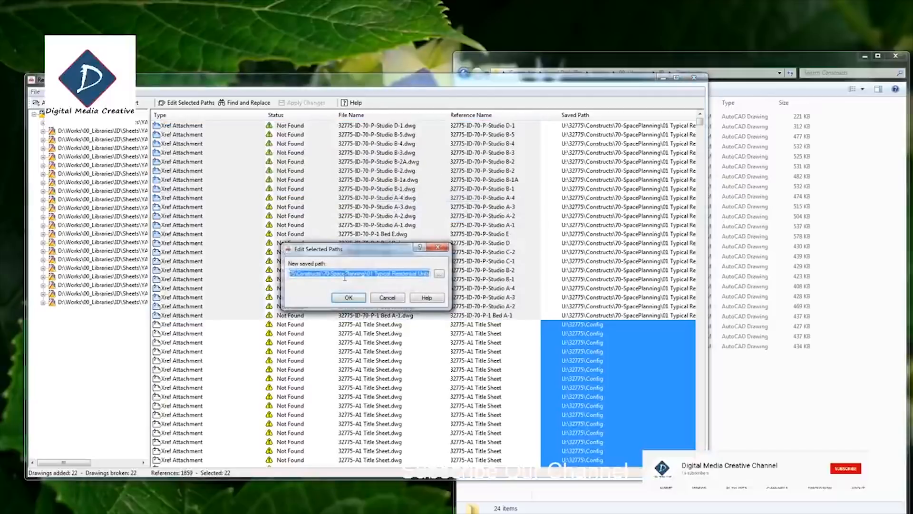
key("BackSpace")
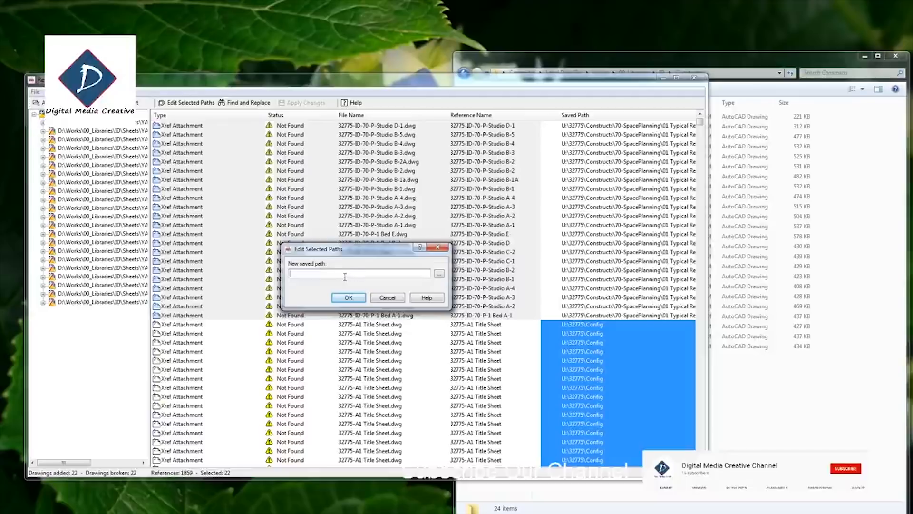
key("ctrl+v")
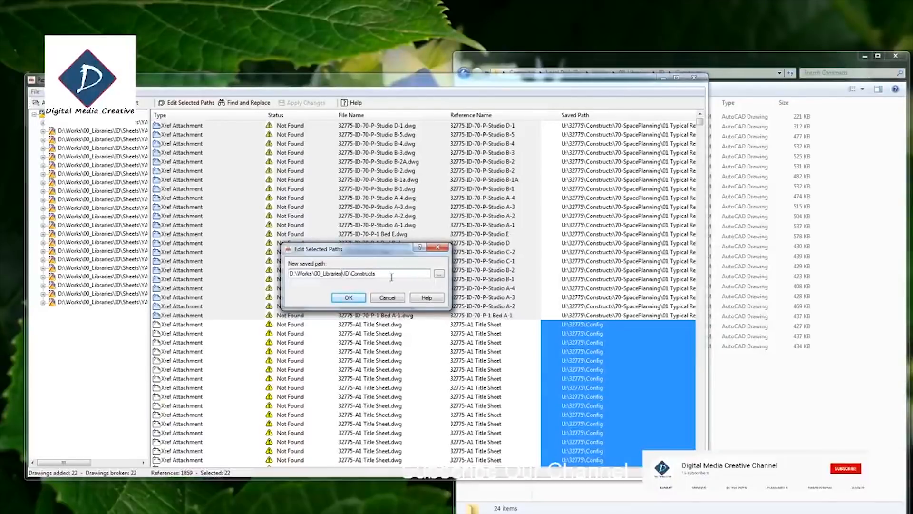
left_click(350, 298)
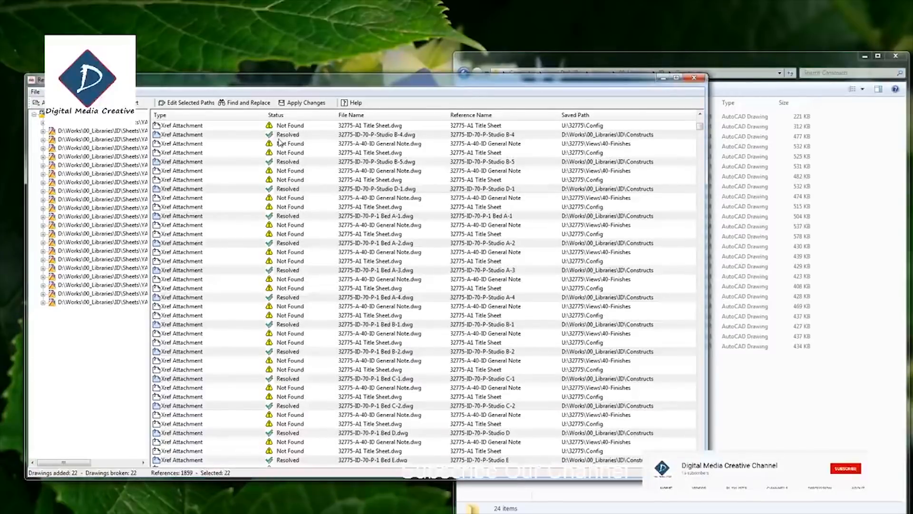
- Sort the reference list by status, by file name and finally by type to group the xref attachments by drawing
left_click(287, 116)
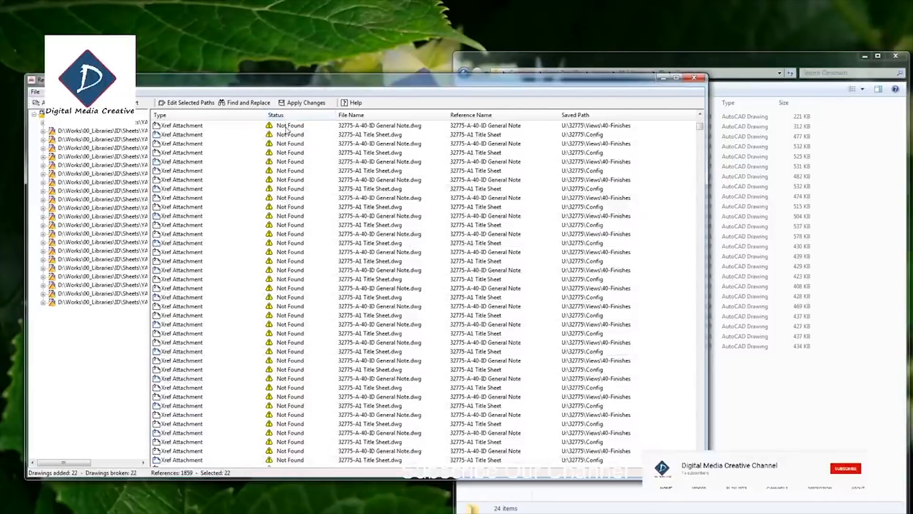
scroll(301, 183, "up", 9)
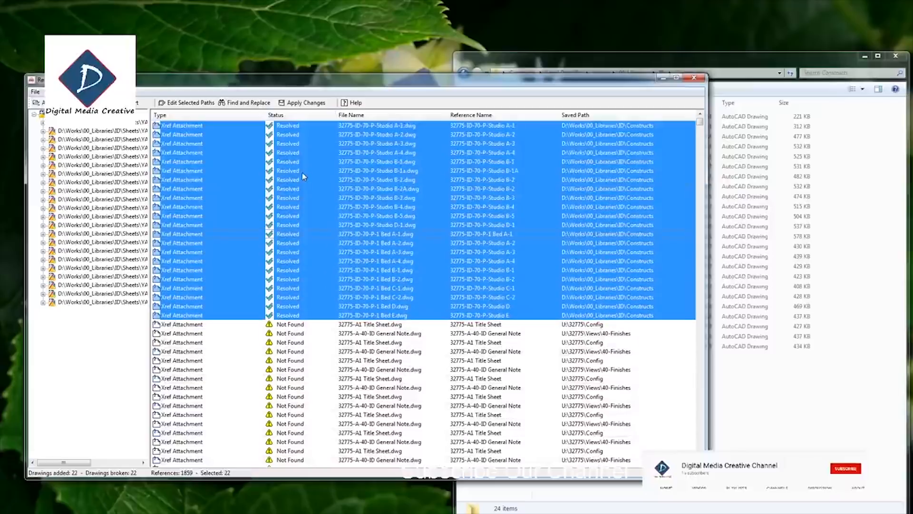
scroll(305, 303, "down", 5)
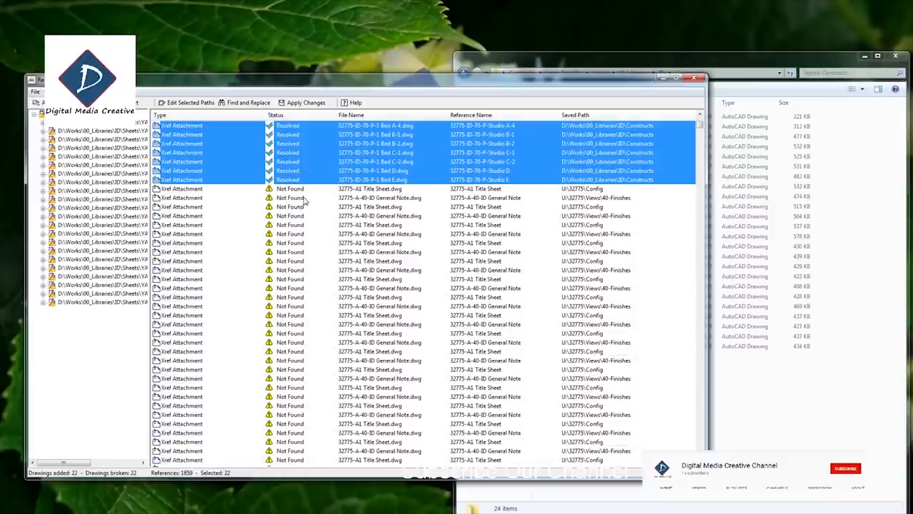
scroll(295, 153, "up", 5)
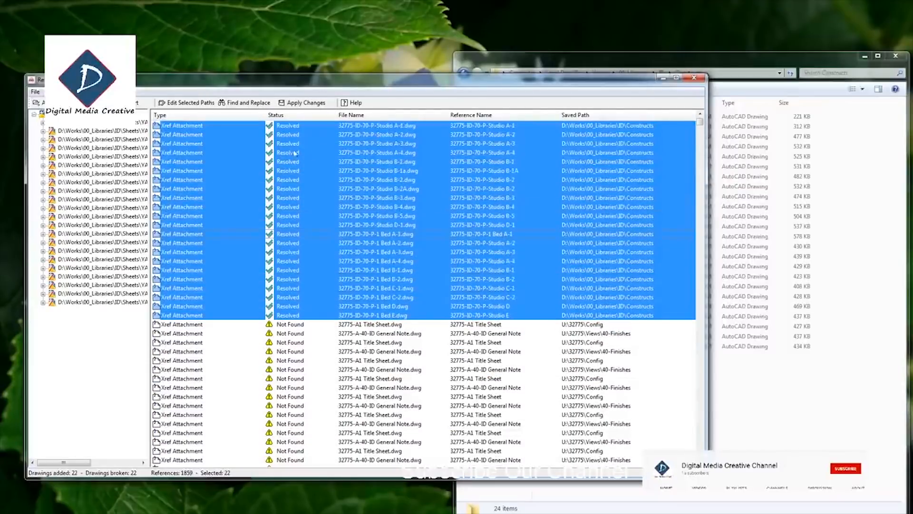
left_click(374, 115)
left_click(217, 115)
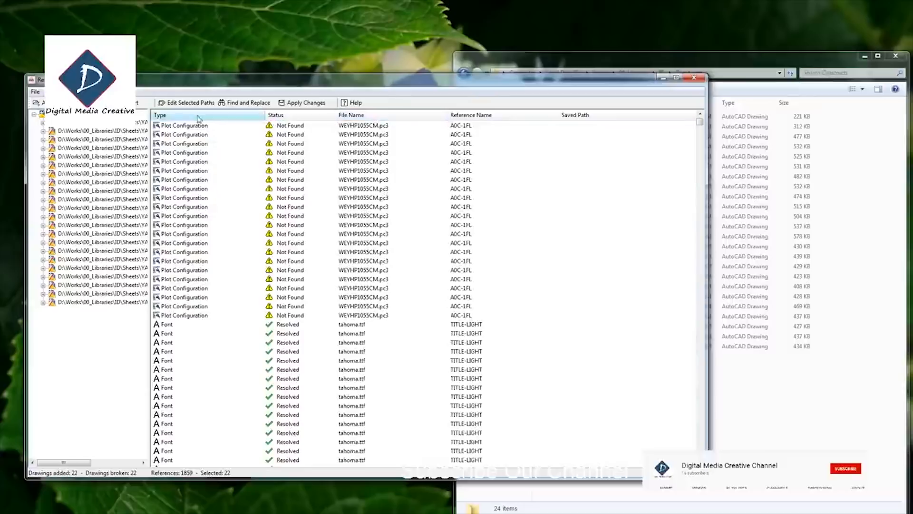
- Select all the 32775-A1 Title Sheet.dwg xref attachments in the reference list
left_click(312, 234)
scroll(347, 324, "down", 6)
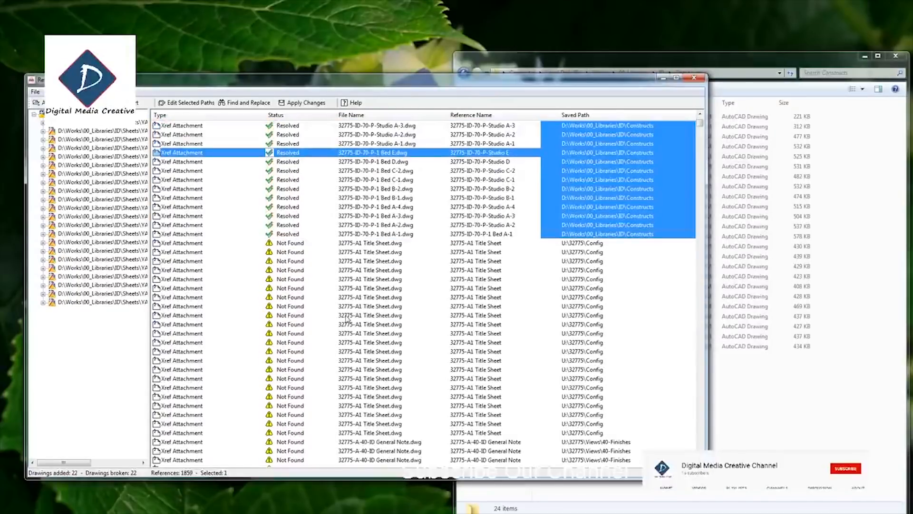
left_click(305, 162)
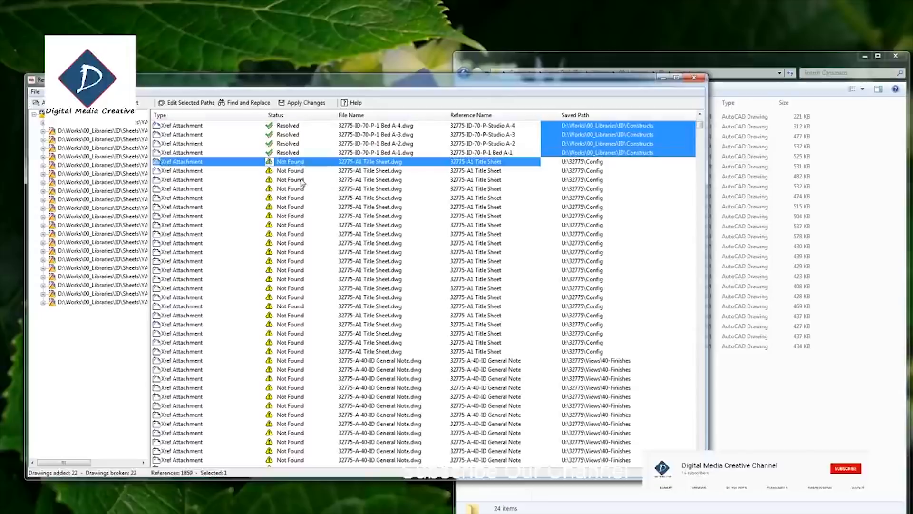
scroll(419, 235, "up", 6)
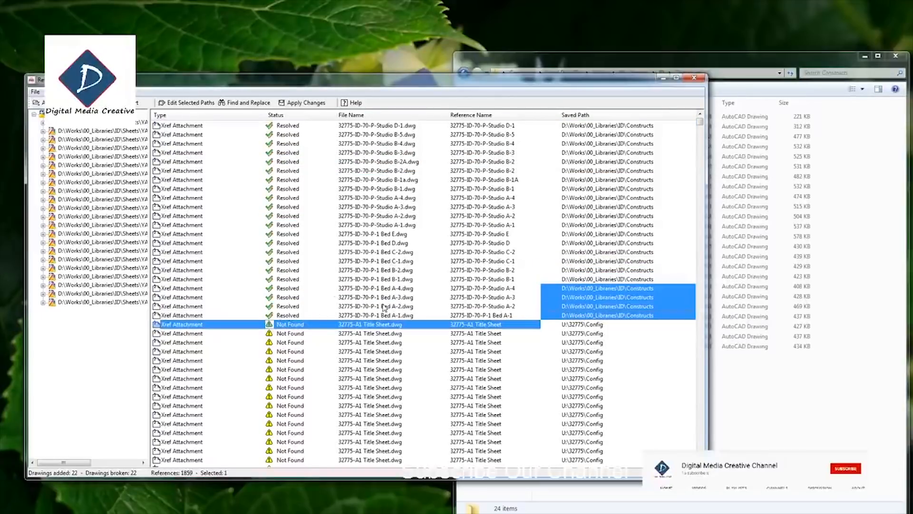
scroll(447, 307, "down", 3)
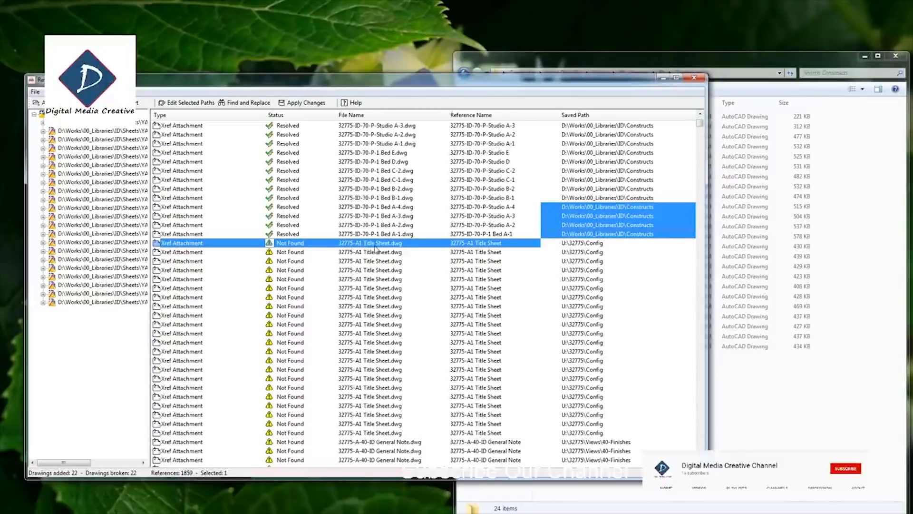
left_click(391, 433, "shift")
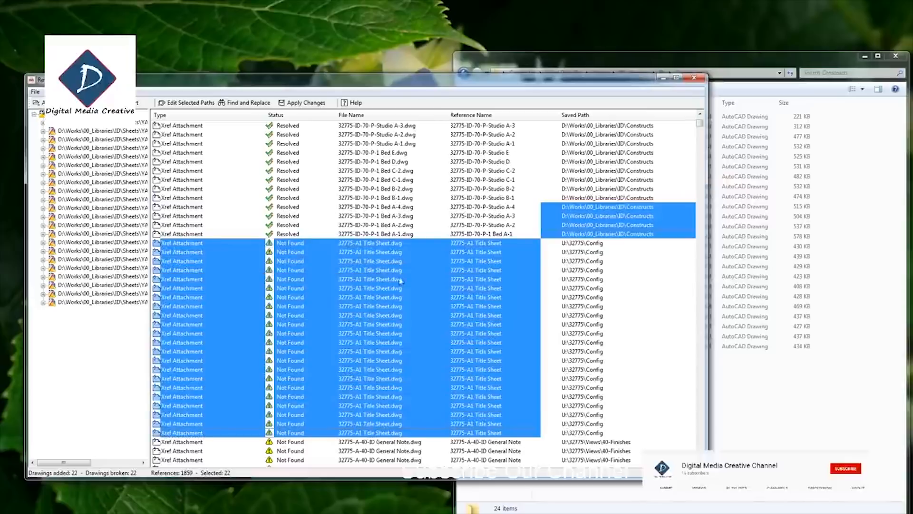
- In Windows Explorer, open the Title Sheet folder under ID and copy its path, D:\Works\00_Libraries\ID\Title Sheet
left_click(735, 404)
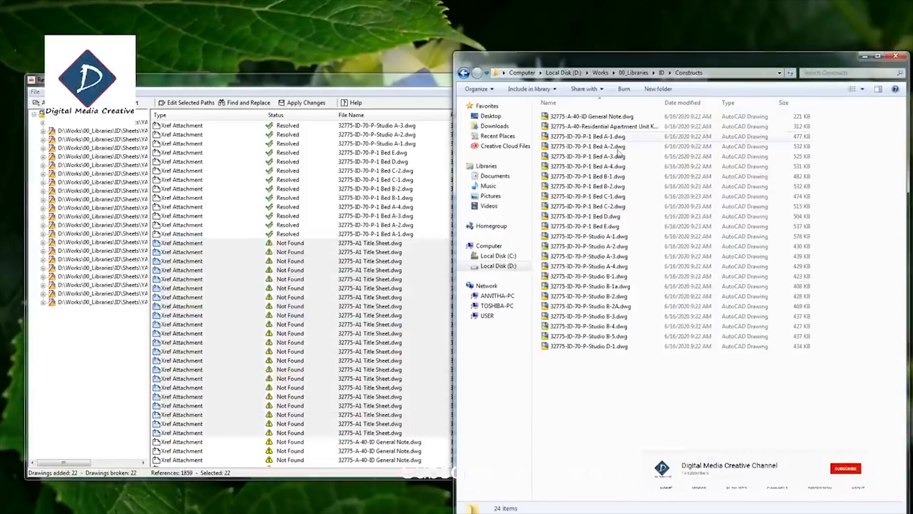
left_click(661, 72)
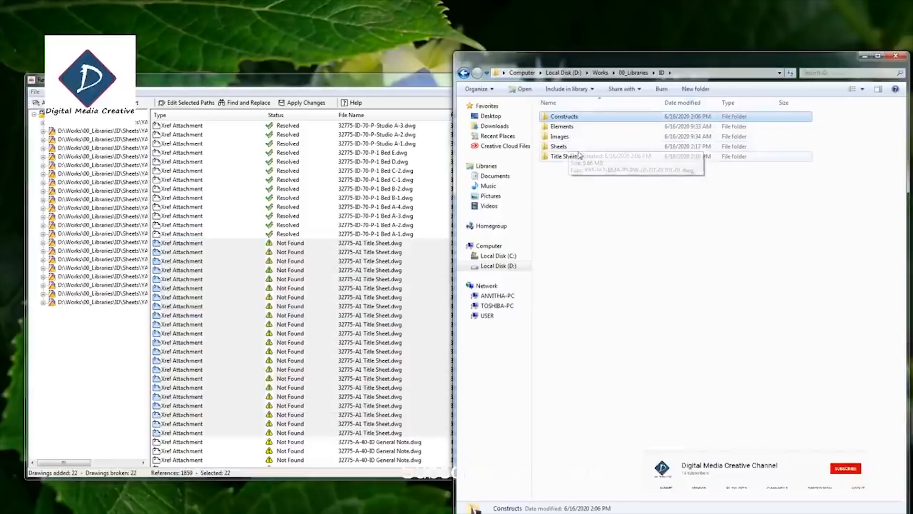
double_click(576, 156)
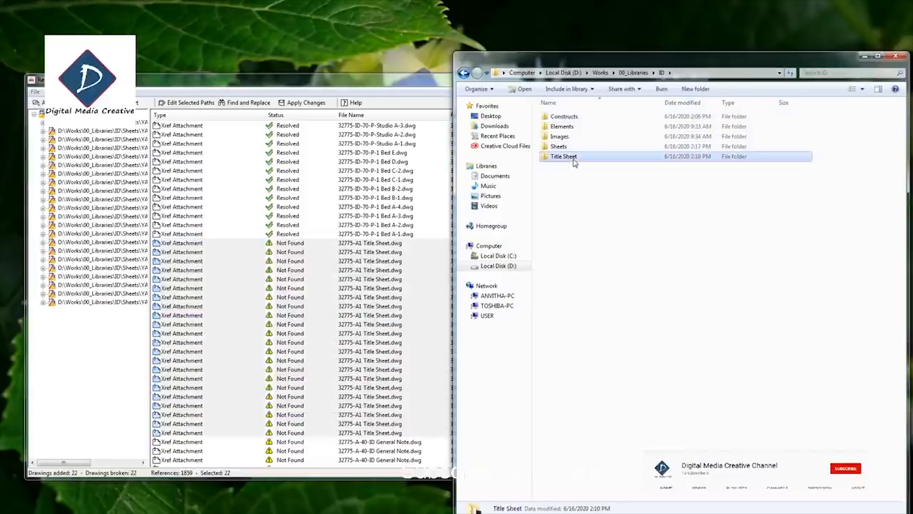
left_click(725, 74)
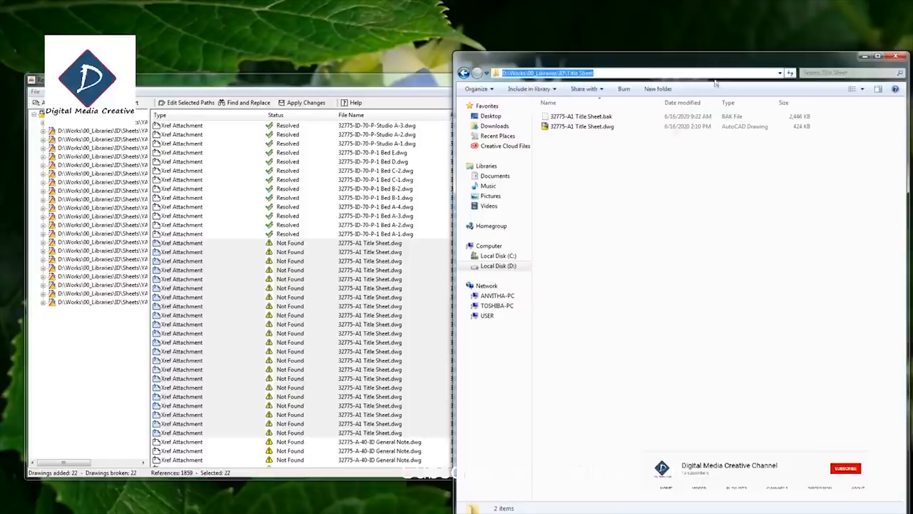
- In Reference Manager, set the saved path of the selected title sheet xrefs to D:\Works\00_Libraries\ID\Title Sheet
right_click(293, 250)
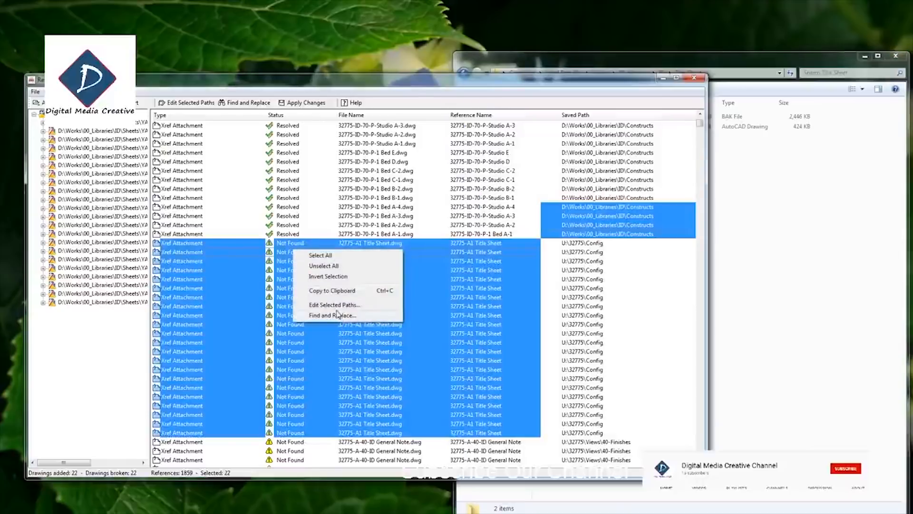
left_click(334, 305)
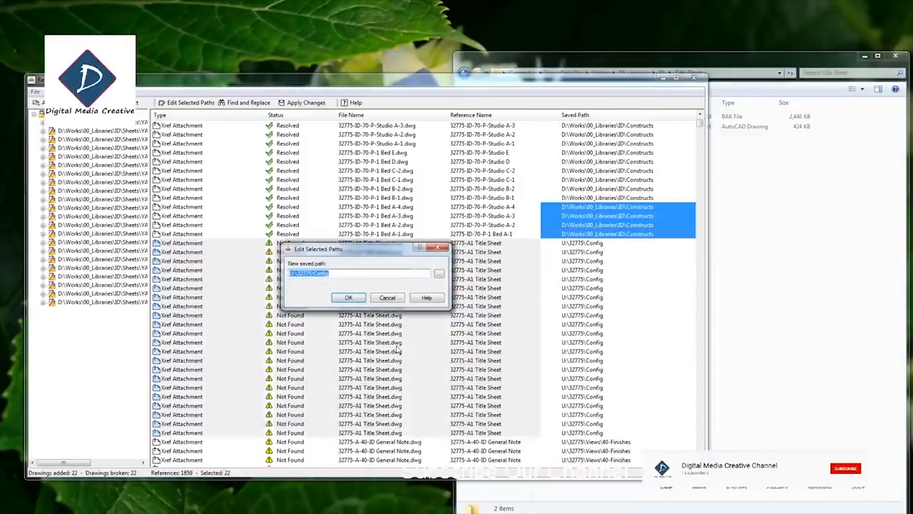
type("U:\\32775\\Views\\40-Title Sheet")
left_click(353, 298)
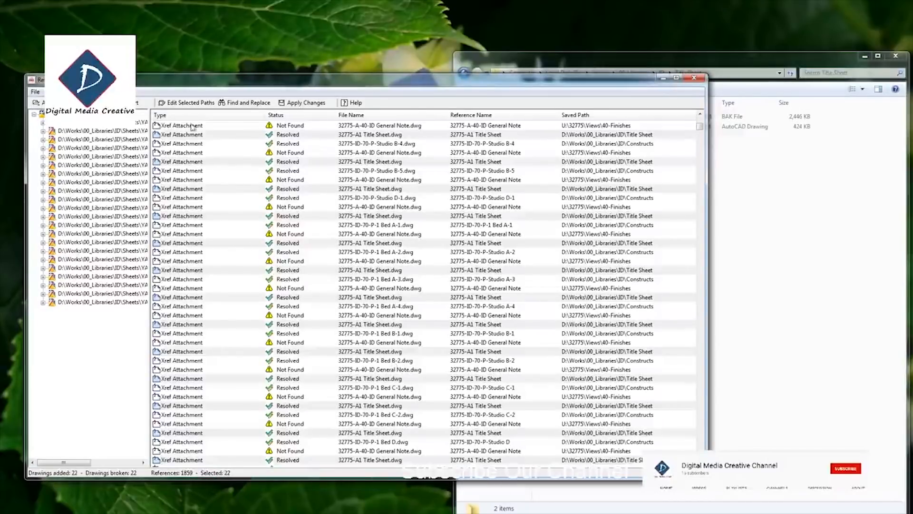
- Re-sort the updated references by status, file name and type so the General Note xrefs are listed together
left_click(209, 115)
left_click(216, 116)
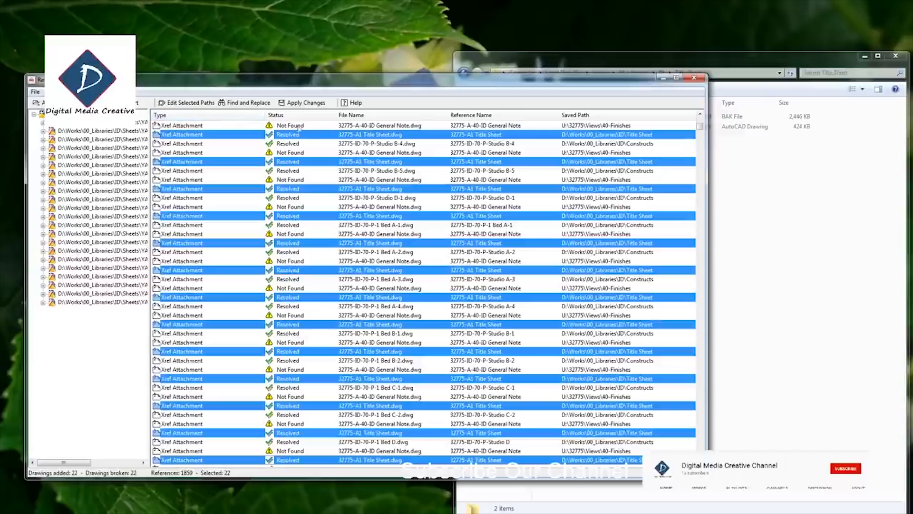
left_click(277, 115)
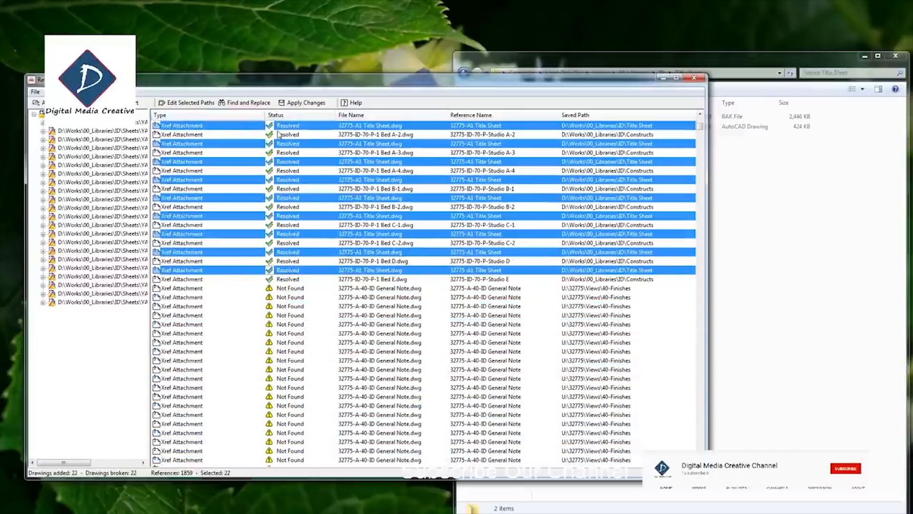
left_click(391, 117)
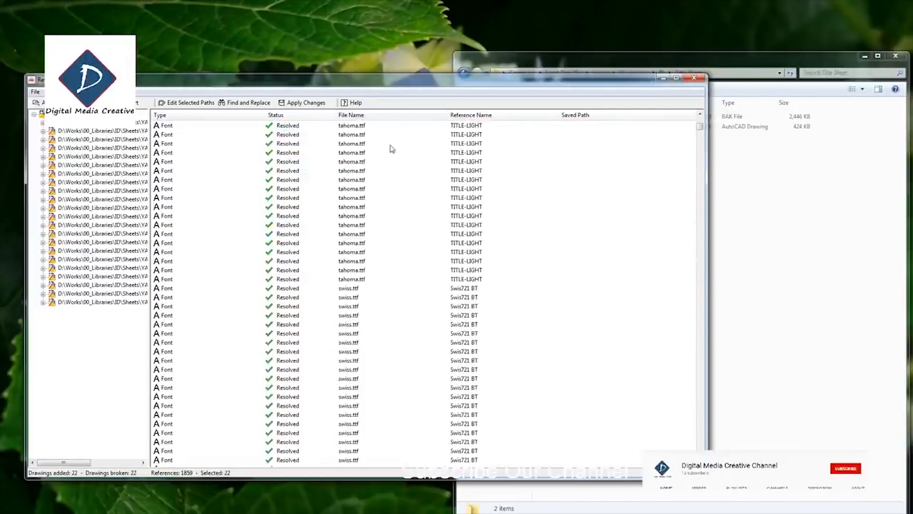
left_click(216, 115)
- Select all the 32775-A-40-ID General Note.dwg xref attachments and open their saved path for editing
left_click(412, 315)
scroll(414, 355, "down", 5)
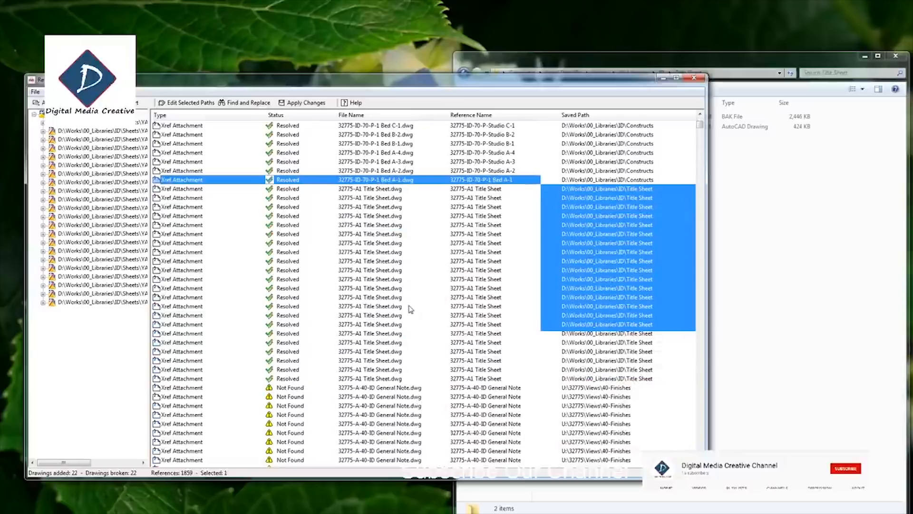
scroll(413, 316, "down", 2)
scroll(413, 323, "down", 3)
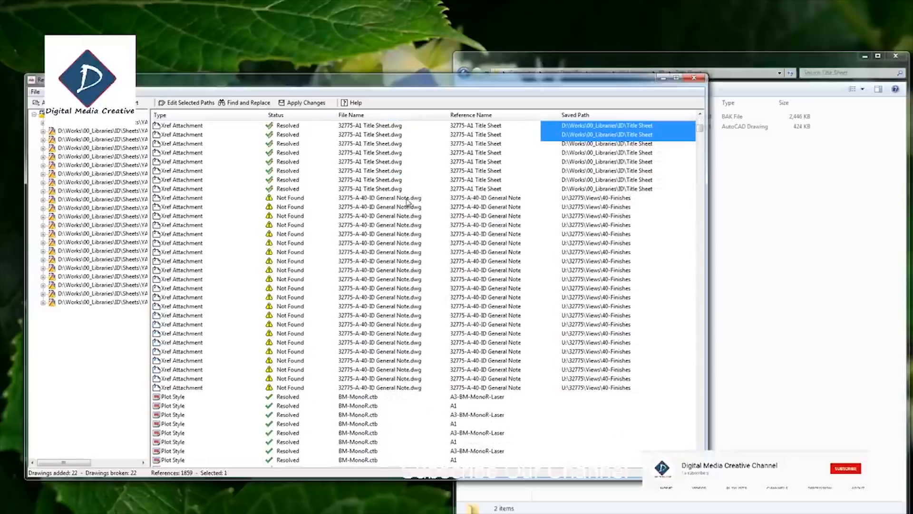
left_click(406, 199)
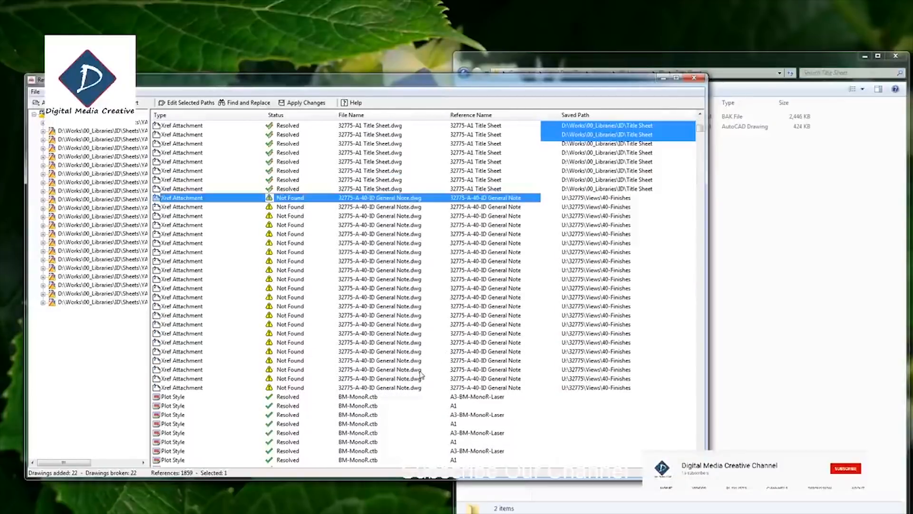
left_click(397, 387, "shift")
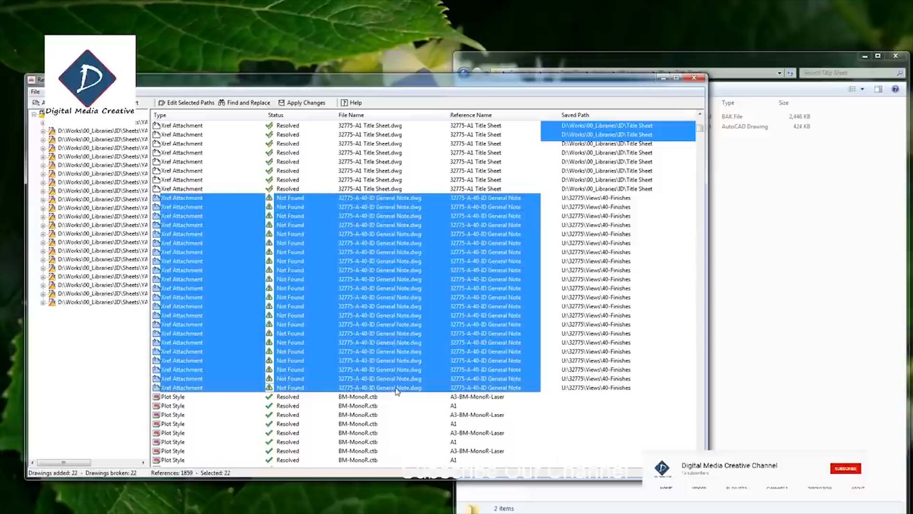
right_click(386, 259)
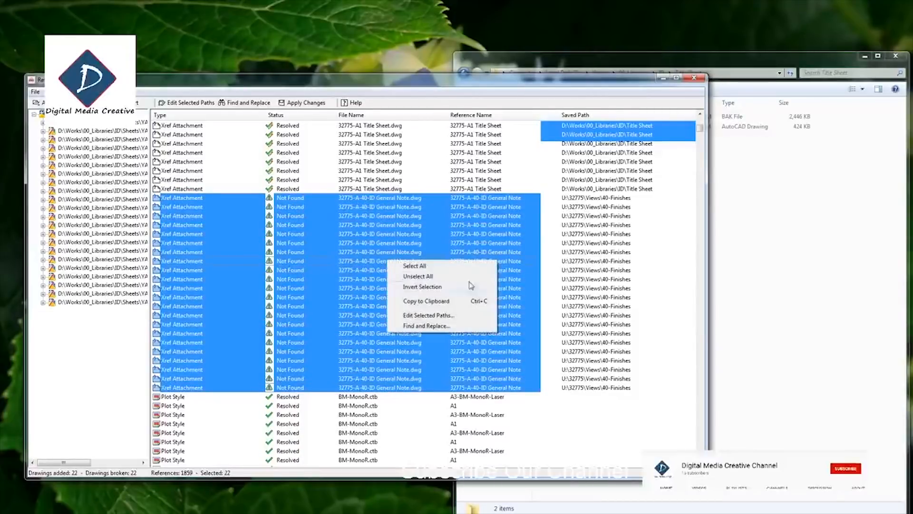
left_click(429, 315)
- In Windows Explorer, open the Constructs folder under ID and copy its path, D:\Works\00_Libraries\ID\Constructs
left_click(798, 307)
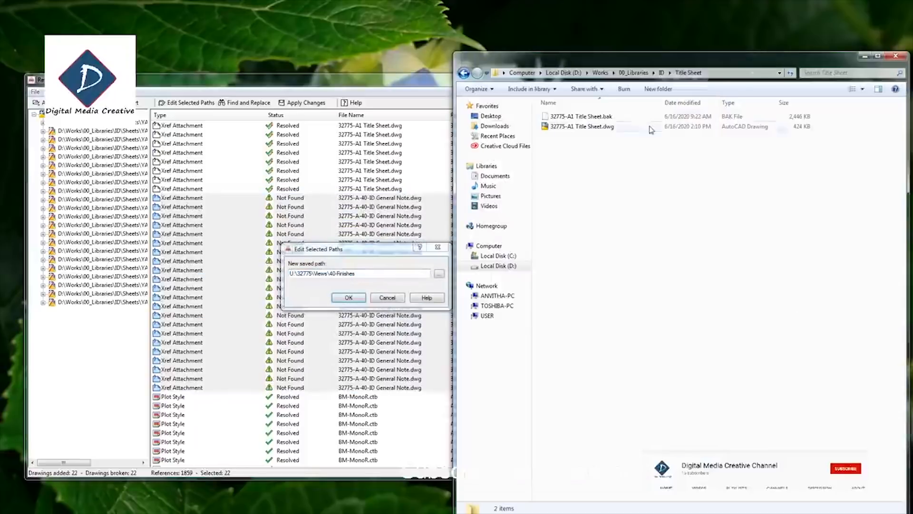
left_click(660, 72)
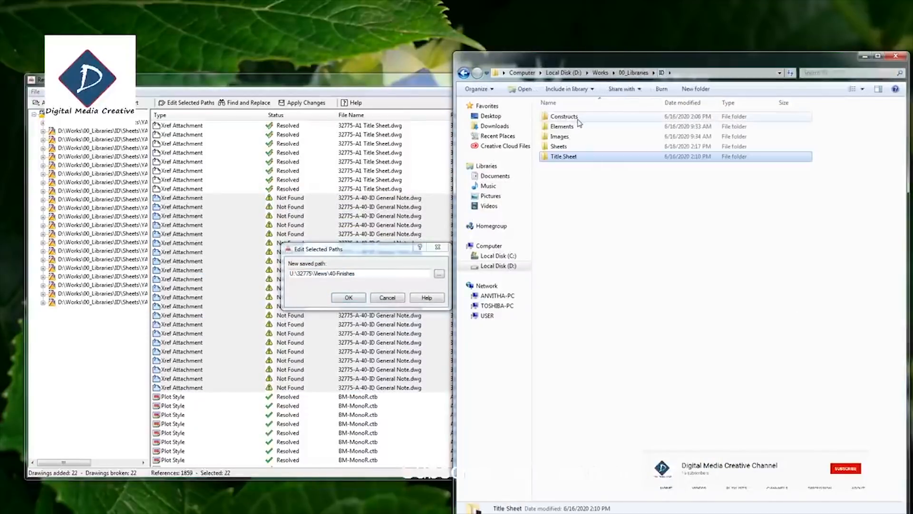
double_click(577, 119)
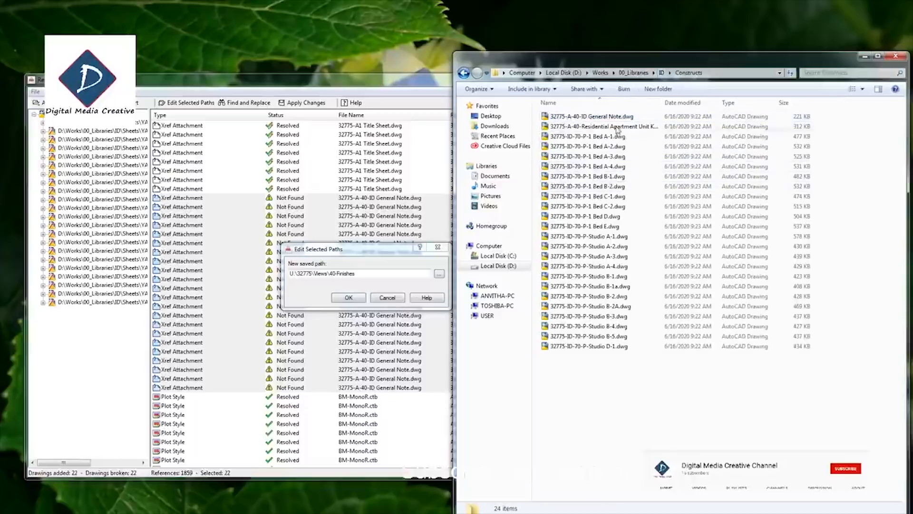
left_click(722, 73)
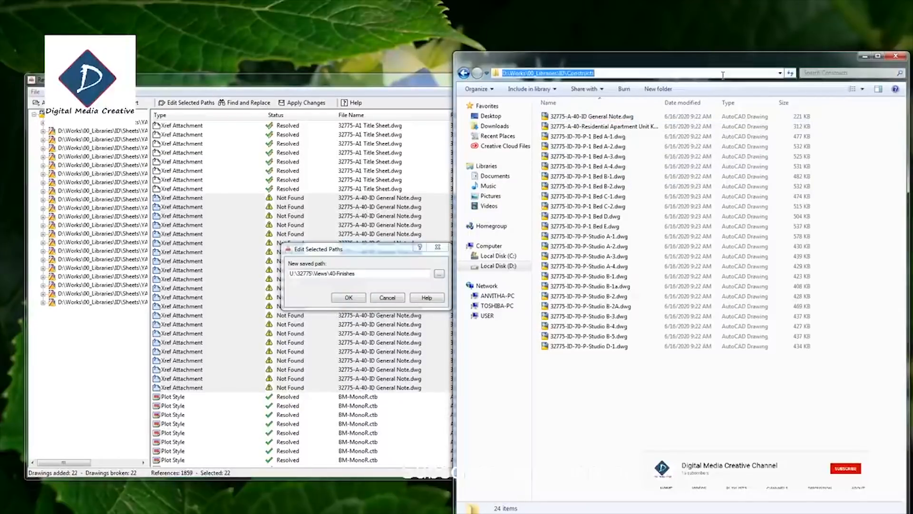
- In Reference Manager, set the saved path of the selected General Note xrefs to D:\Works\00_Libraries\ID\Constructs
left_click(251, 276)
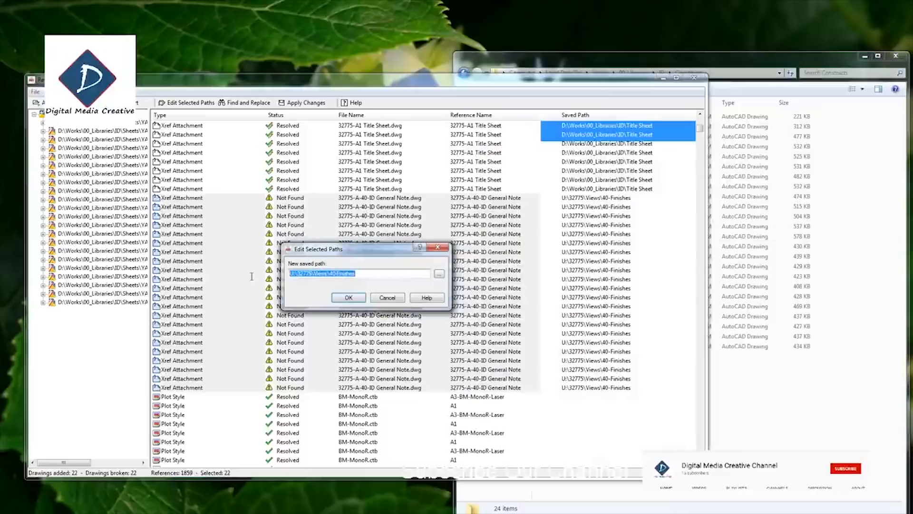
key("ctrl+v")
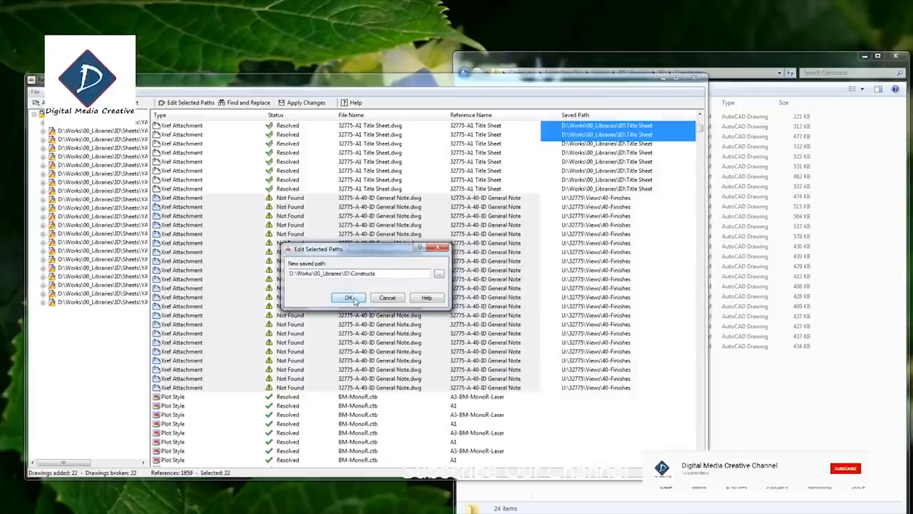
left_click(349, 298)
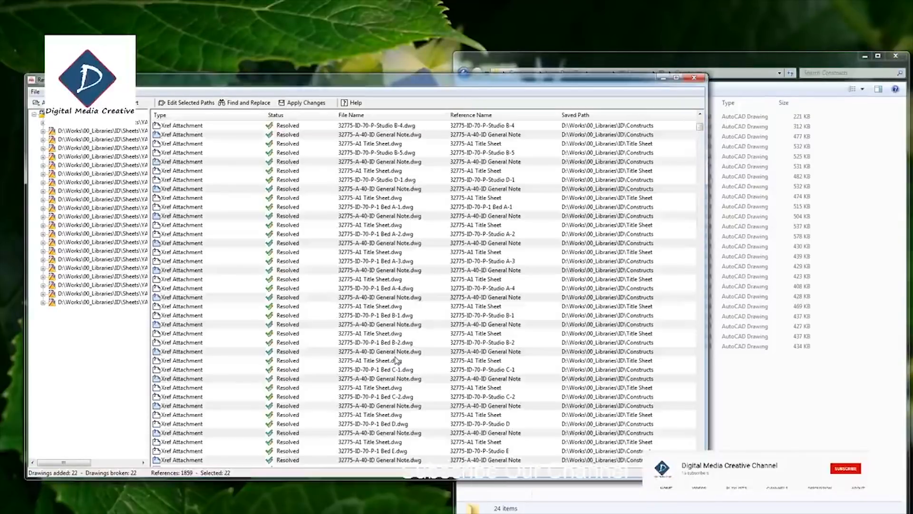
- Re-sort the references by type and status, and check the status of all xref attachments
mouse_move(701, 126)
left_mouse_down()
mouse_move(702, 114)
mouse_move(702, 145)
mouse_move(705, 112)
left_mouse_up()
left_click(213, 115)
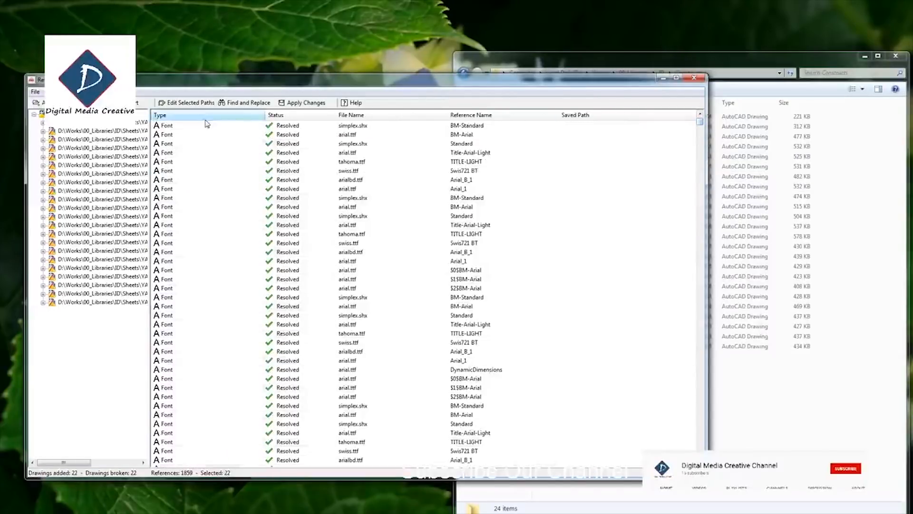
left_click(207, 116)
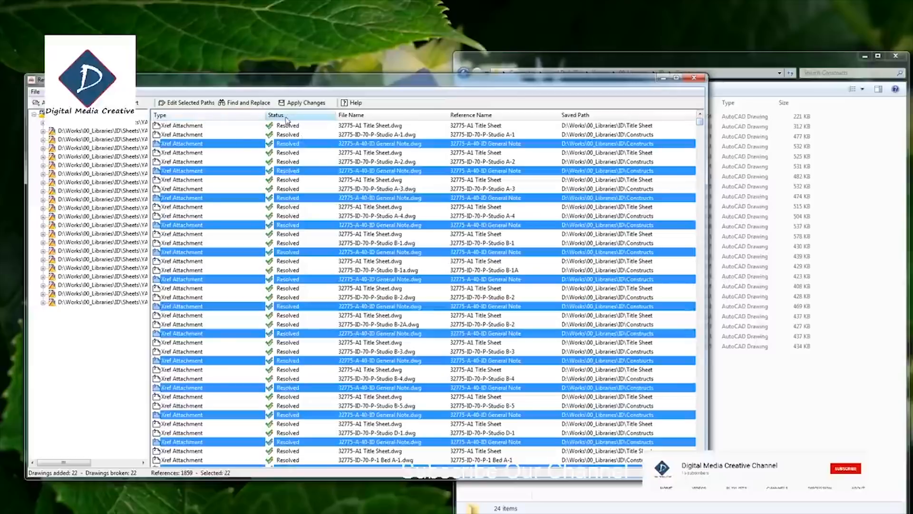
left_click(218, 117)
left_click(269, 116)
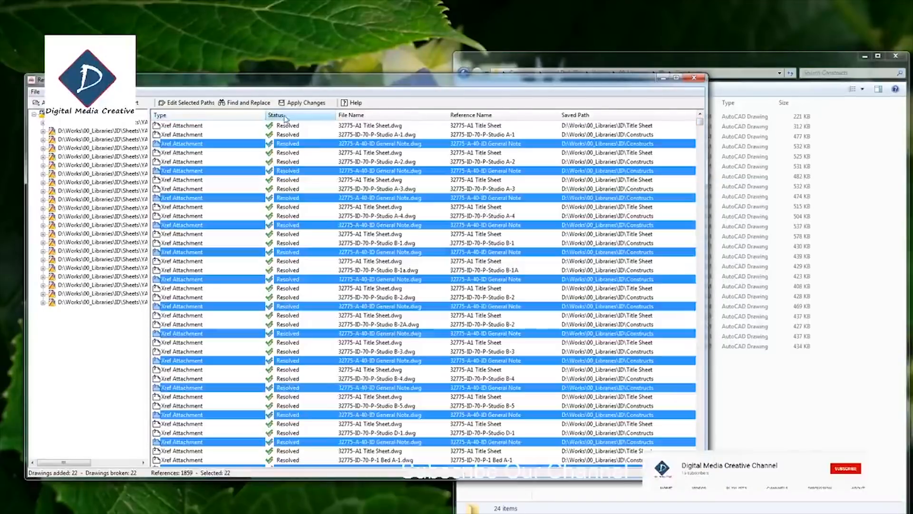
left_click(297, 128)
scroll(324, 263, "down", 15)
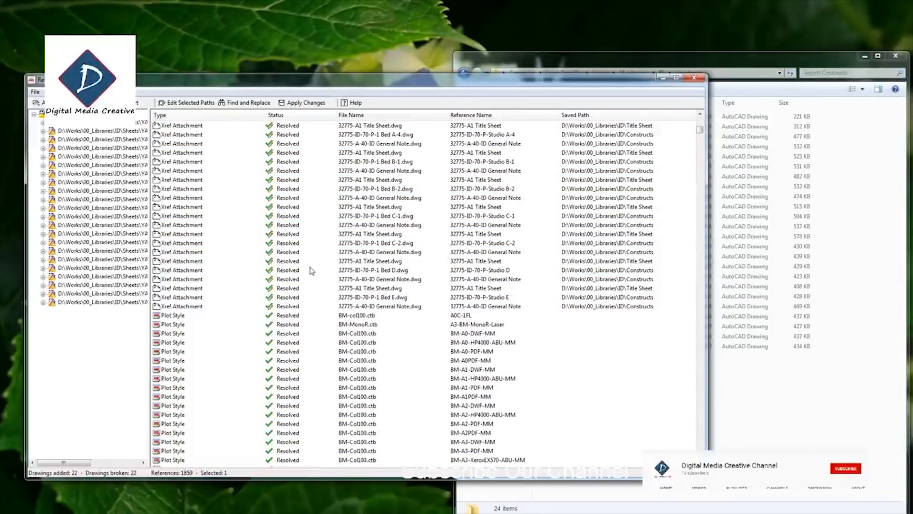
scroll(322, 289, "up", 15)
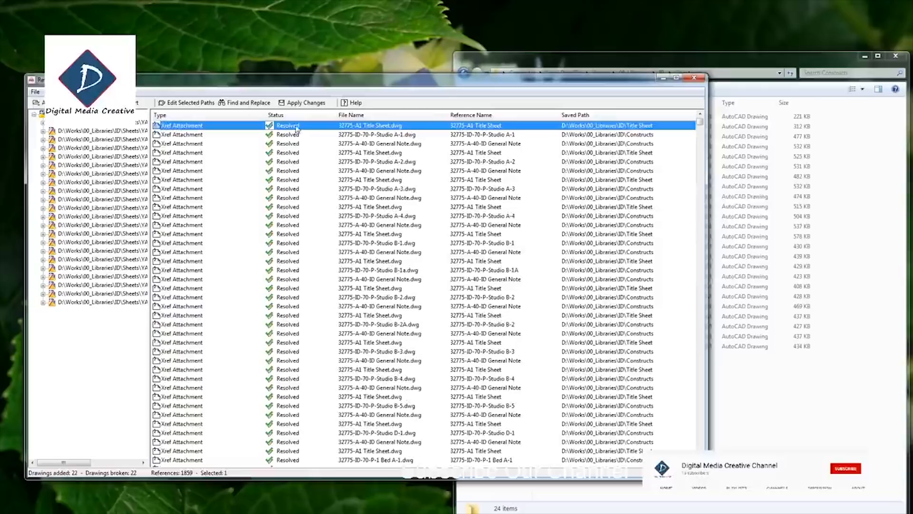
- Compare the xref attachments' saved paths with the Constructs folder path in Windows Explorer, and review the rest of the reference list
left_click(366, 252)
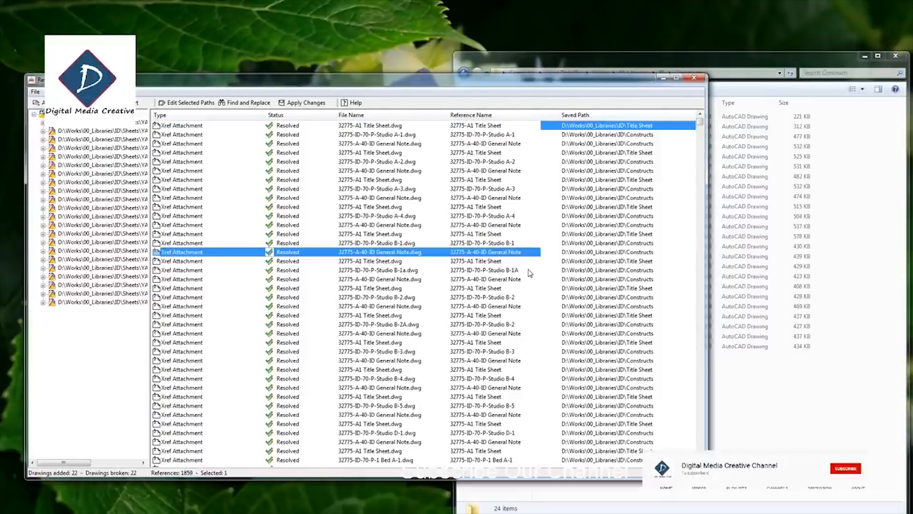
left_click(395, 126)
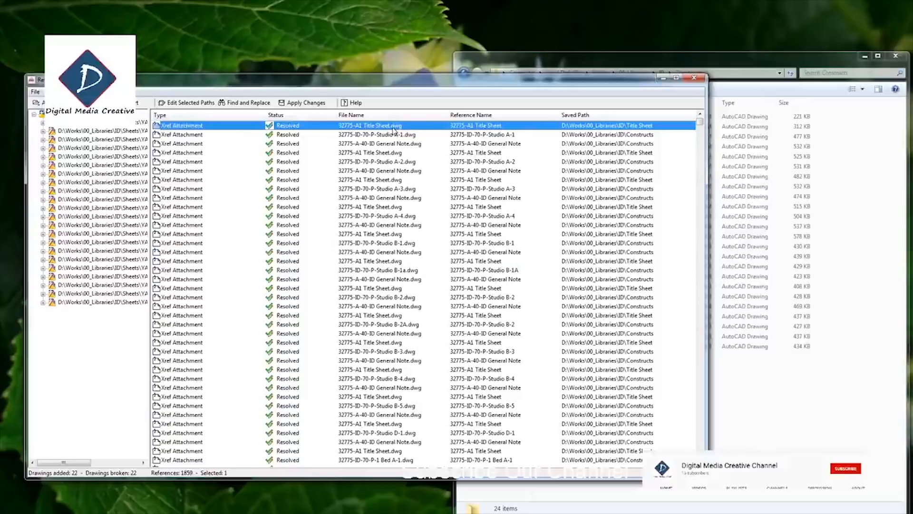
left_click(383, 240, "shift")
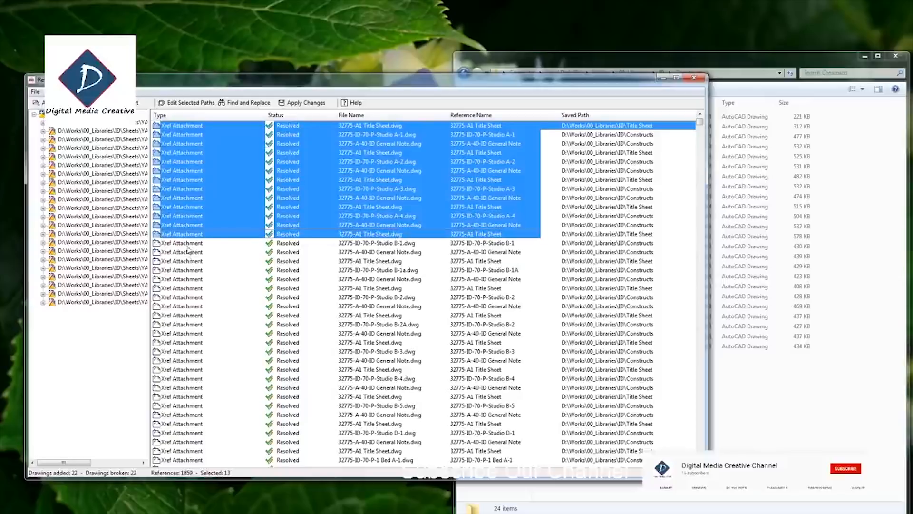
left_click(374, 378, "shift")
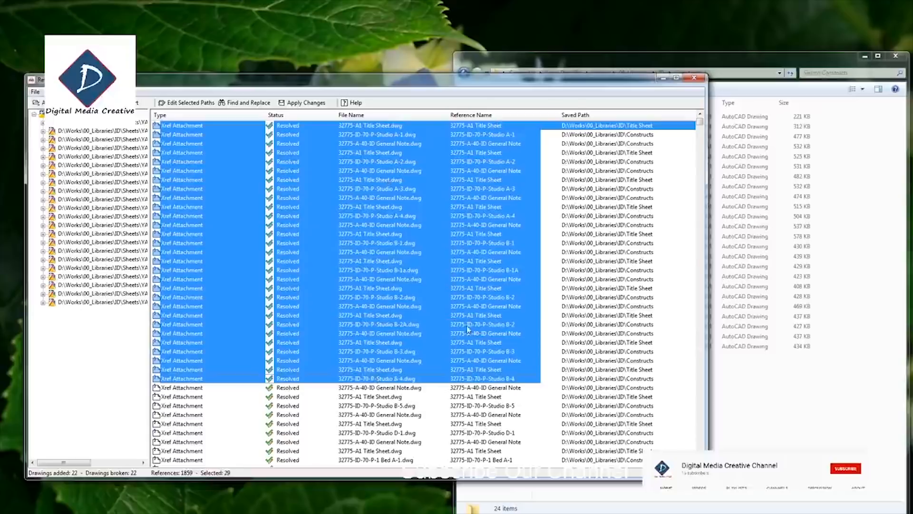
left_click(728, 319)
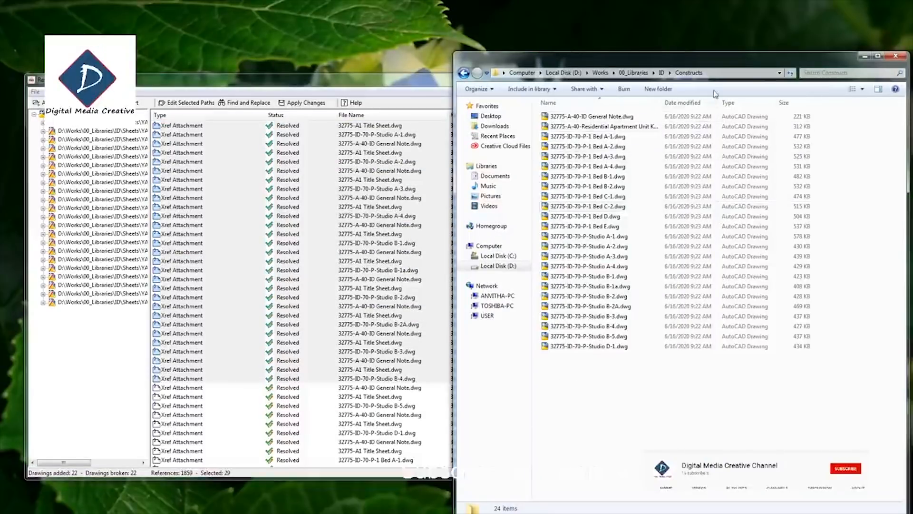
left_click(721, 73)
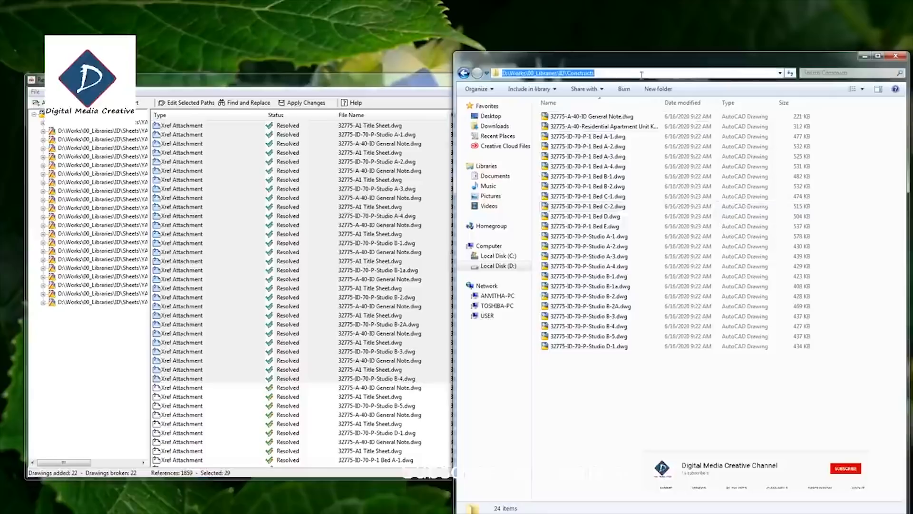
left_click(428, 90)
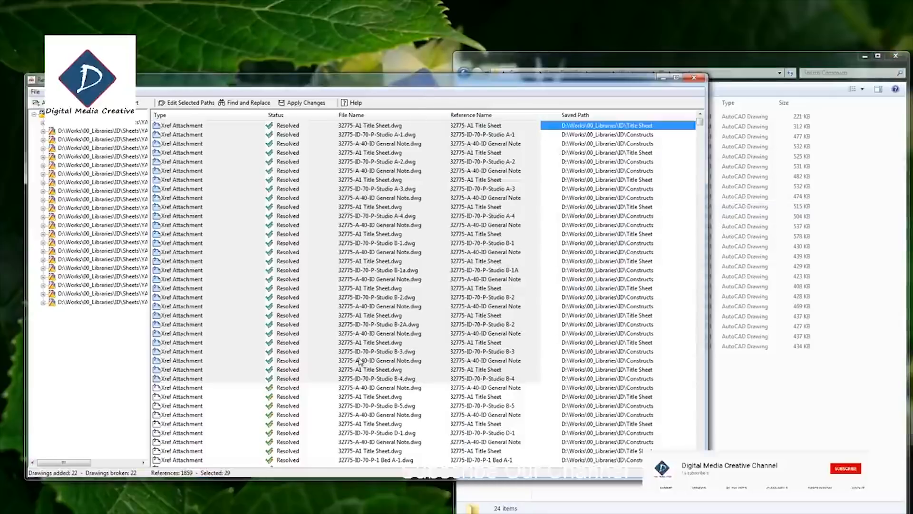
left_click(394, 341)
scroll(397, 347, "down", 15)
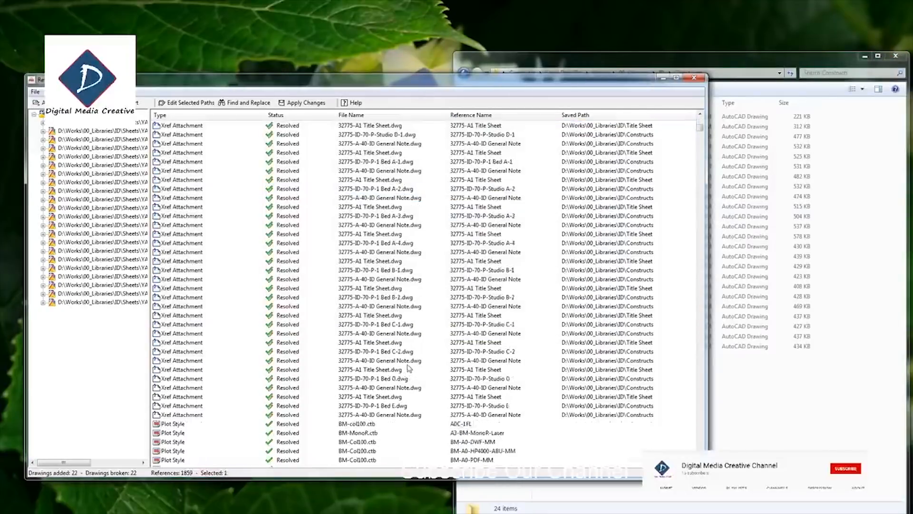
scroll(407, 371, "down", 5)
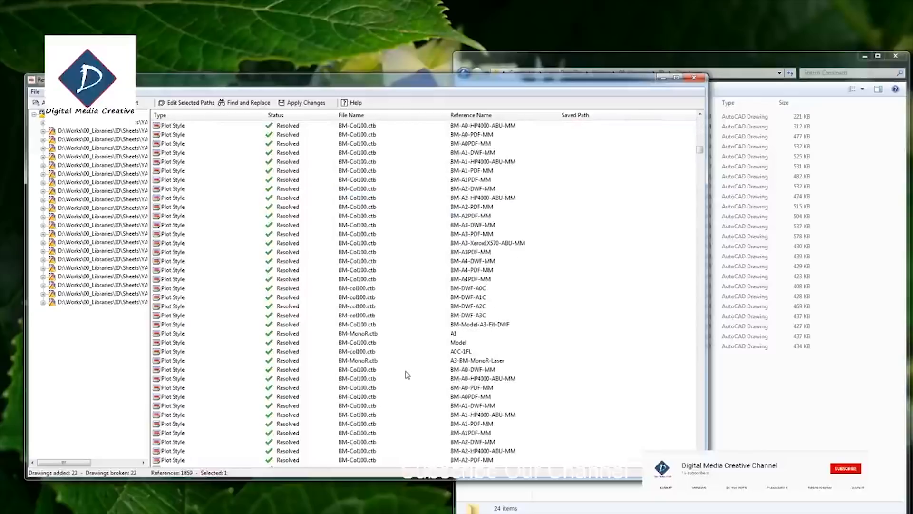
left_click_drag(699, 153, 700, 119)
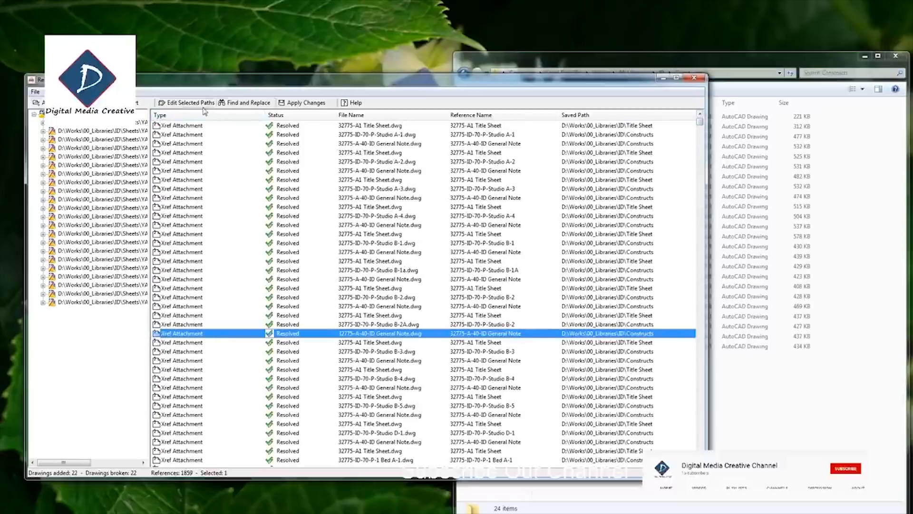
- Apply the path changes to all drawings, accepting the AutoCAD 2018 file format, and close Reference Manager
left_click(306, 102)
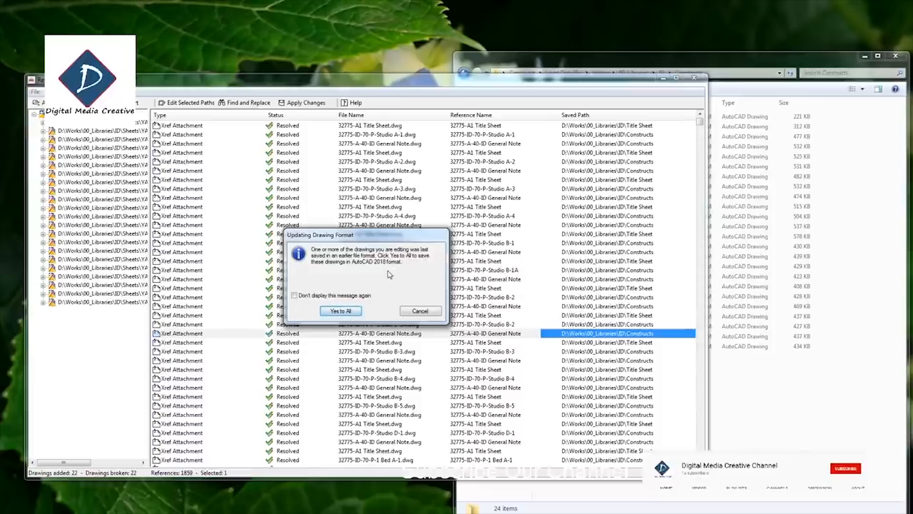
left_click(341, 312)
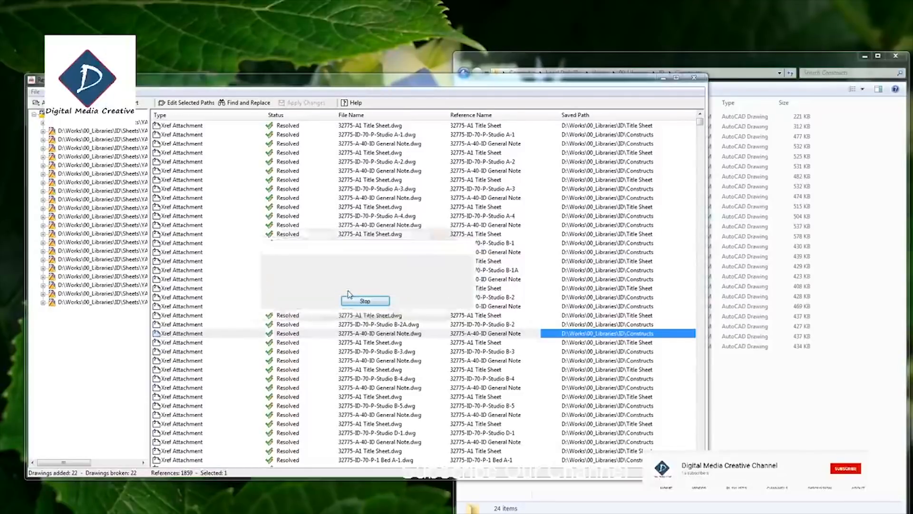
left_click(325, 307)
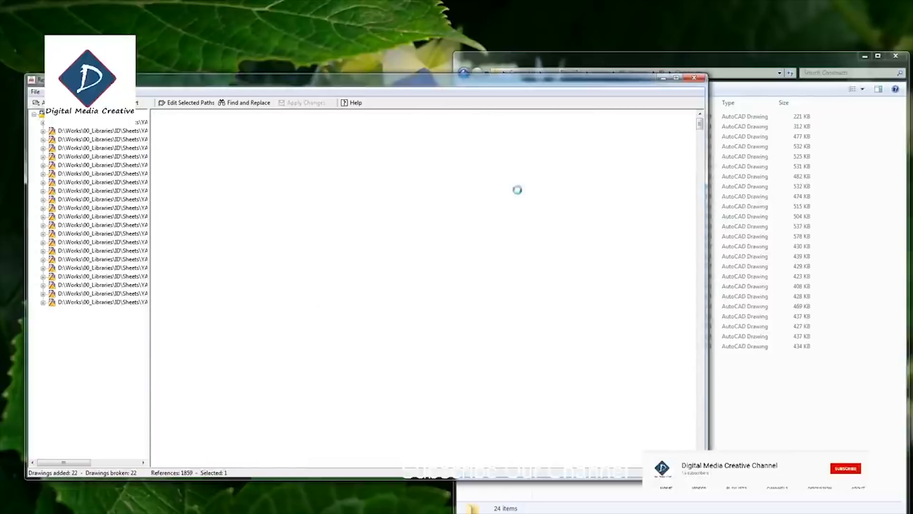
left_click(698, 79)
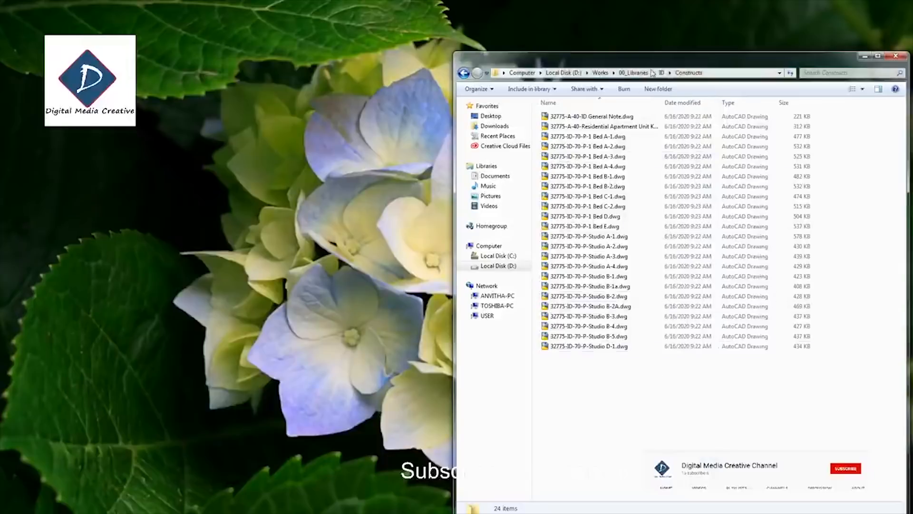
- In Windows Explorer, open the Sheets folder under ID and select YAS-JA2-BMA-ID-PW-00-DT-01201-01.dwg
left_click(661, 73)
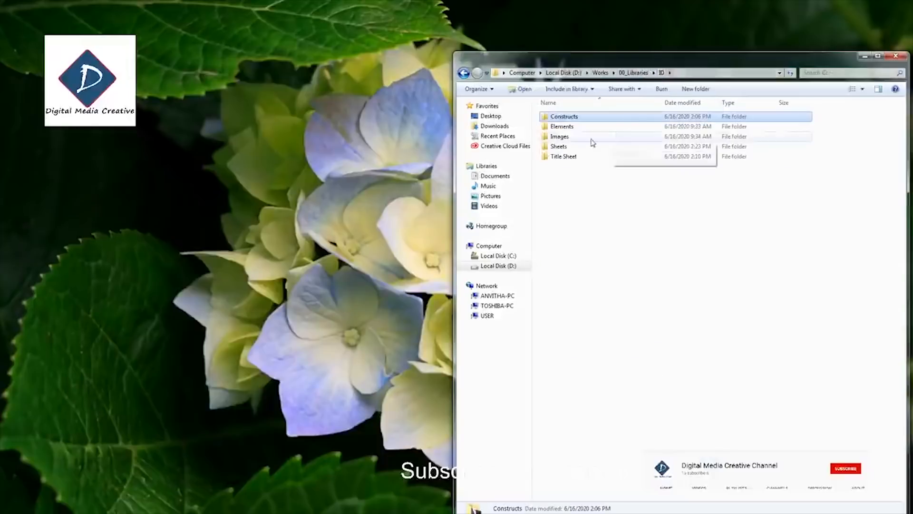
double_click(589, 145)
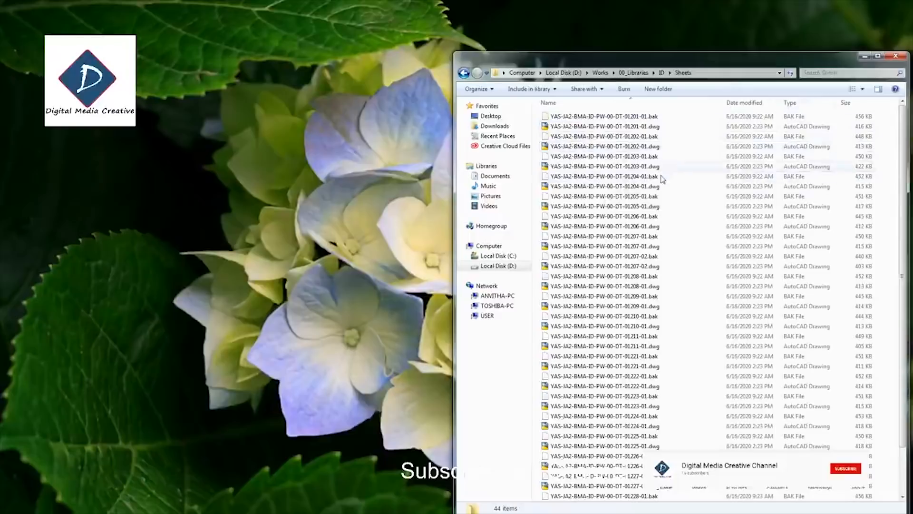
left_click(653, 405)
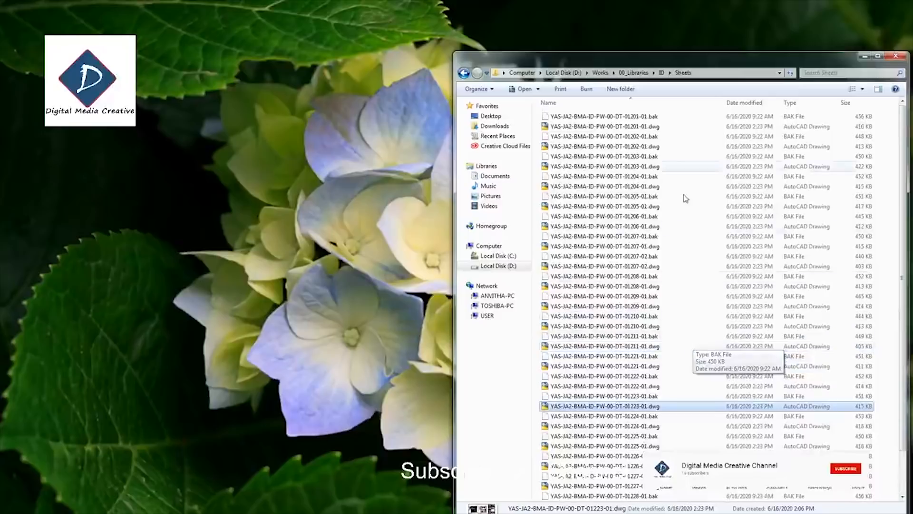
left_click(627, 127)
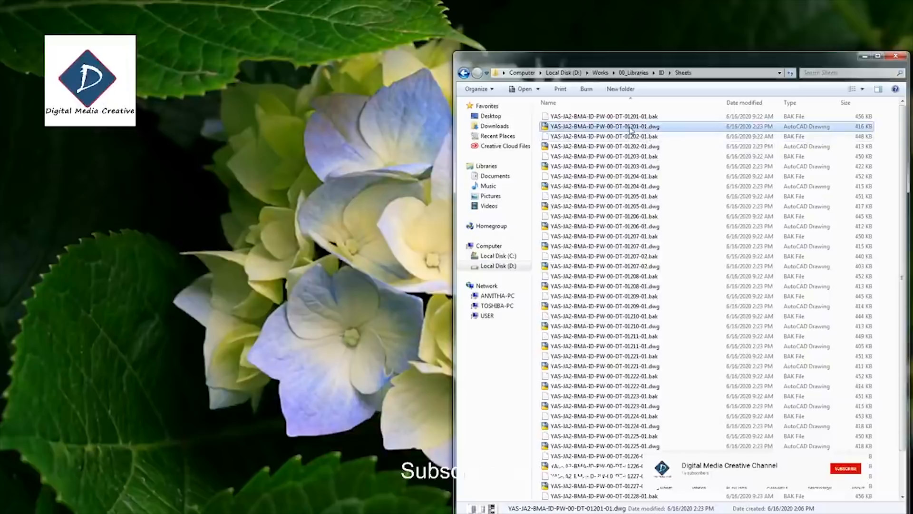
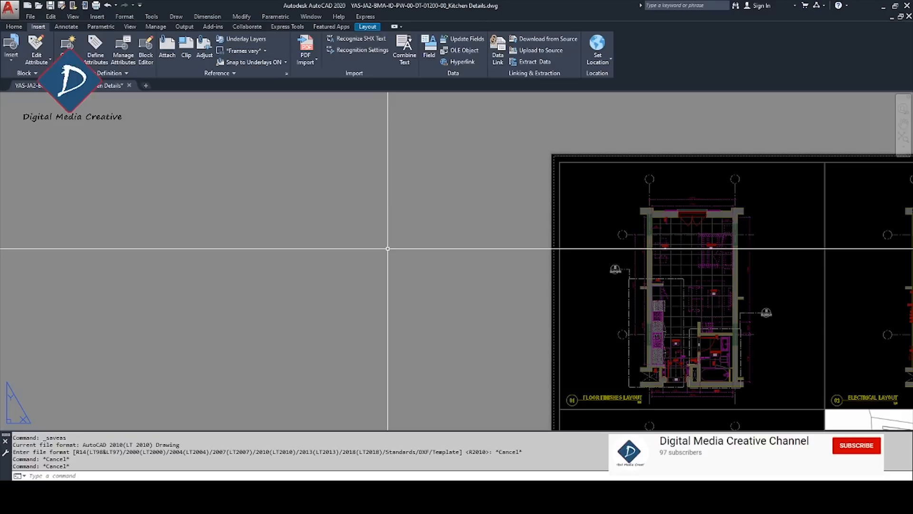
- In AutoCAD, try to save the Kitchen Details drawing with the Save As command
right_click(388, 248)
key("Escape")
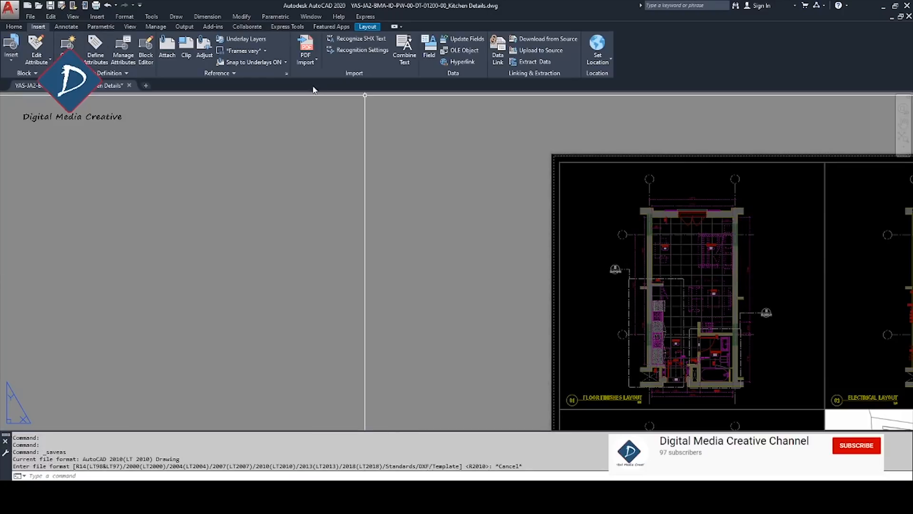
left_click(29, 18)
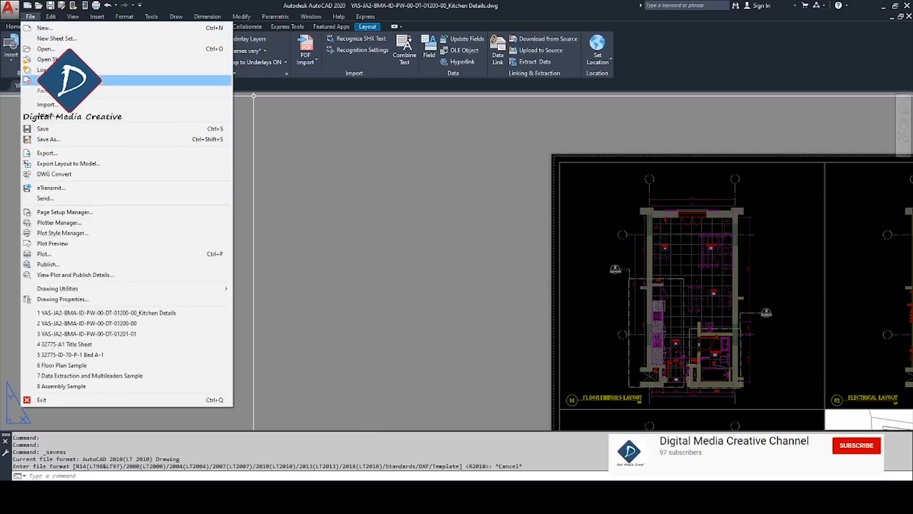
left_click(48, 139)
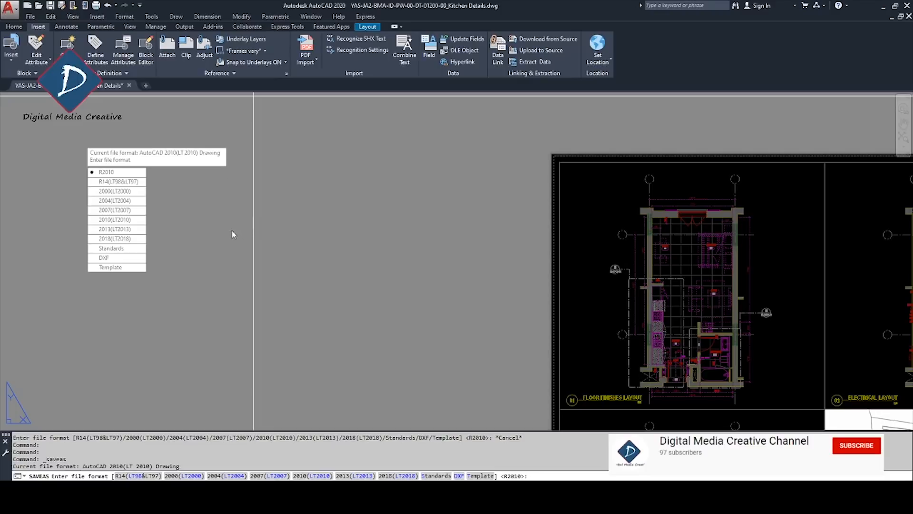
key("Escape")
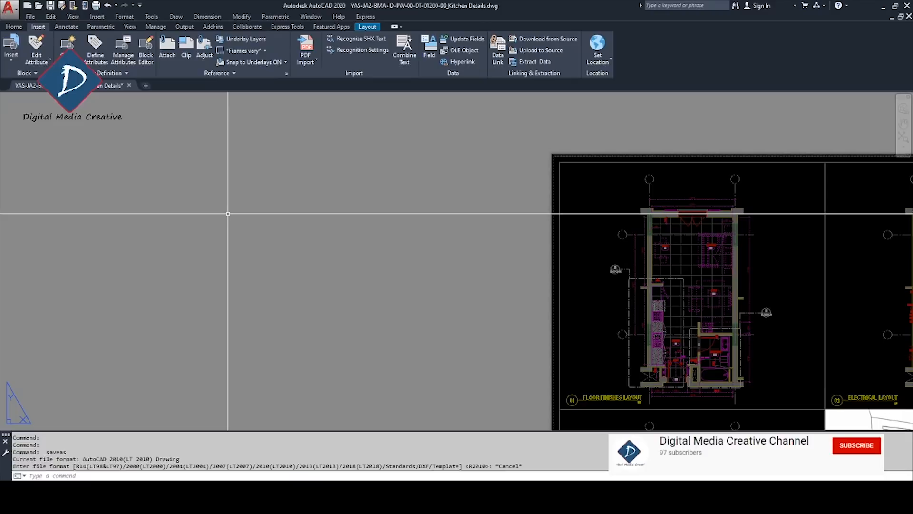
- Set the FILEDIA system variable to 1
type("FILE")
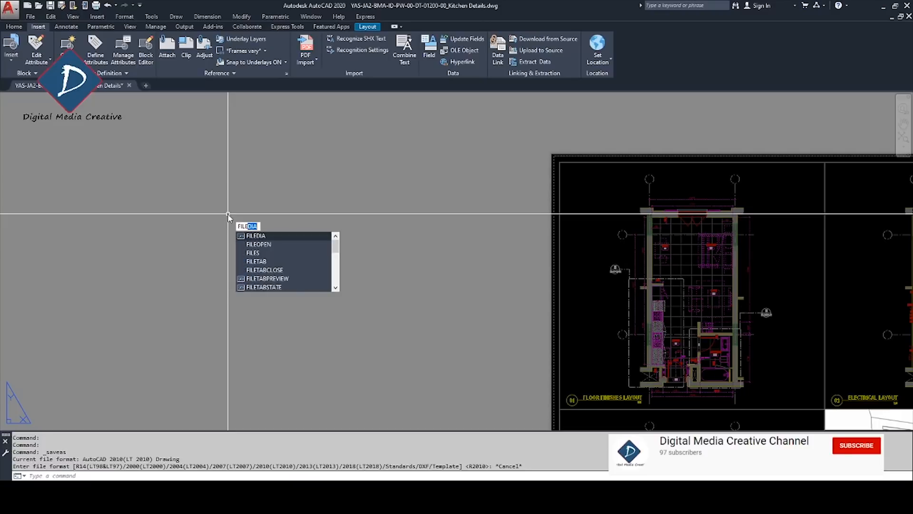
type("DIA")
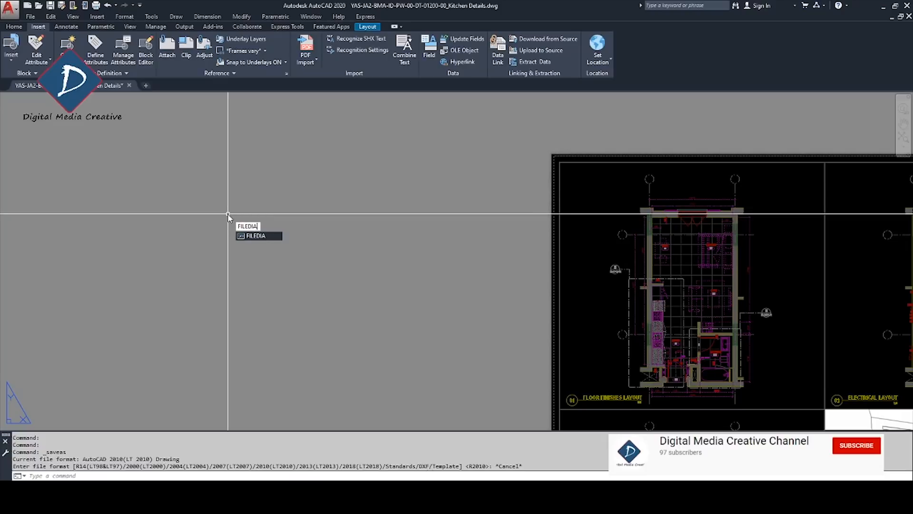
key("Return")
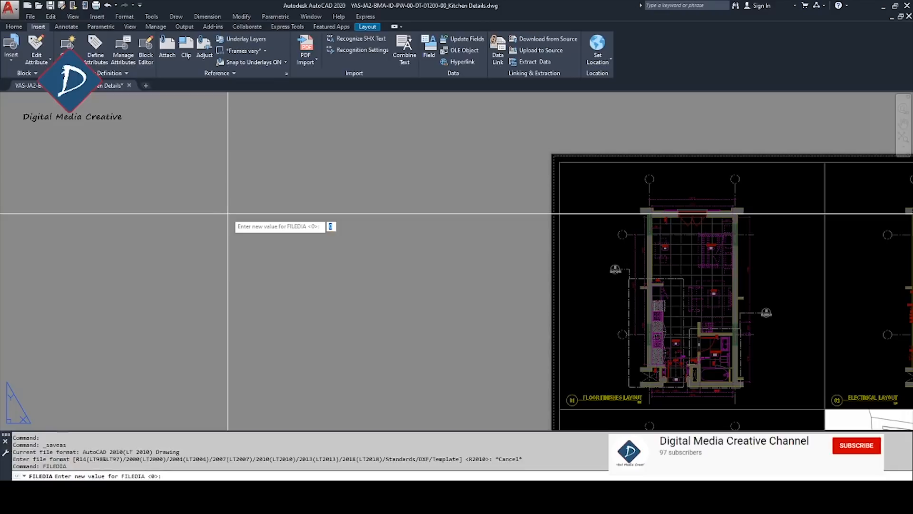
type("1")
key("Return")
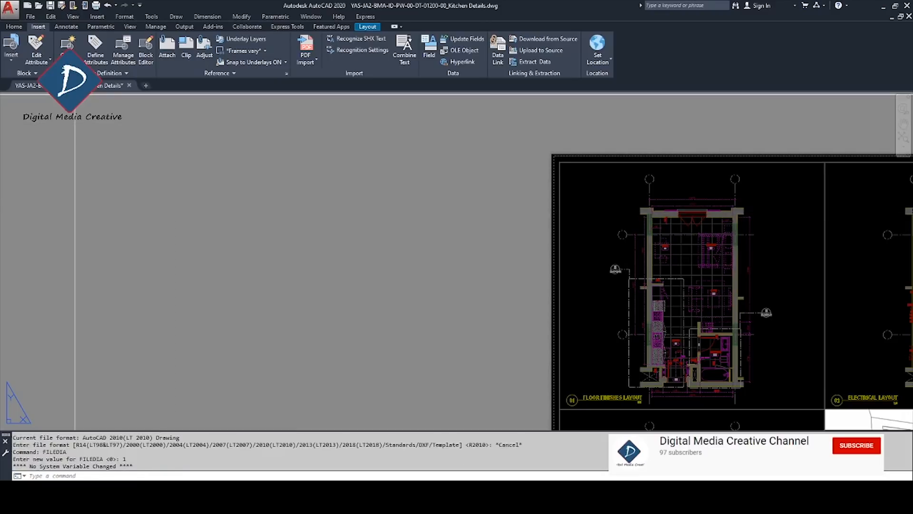
- Check the file dialog by starting Save As for the Kitchen Details drawing, and leave it without saving
left_click(30, 16)
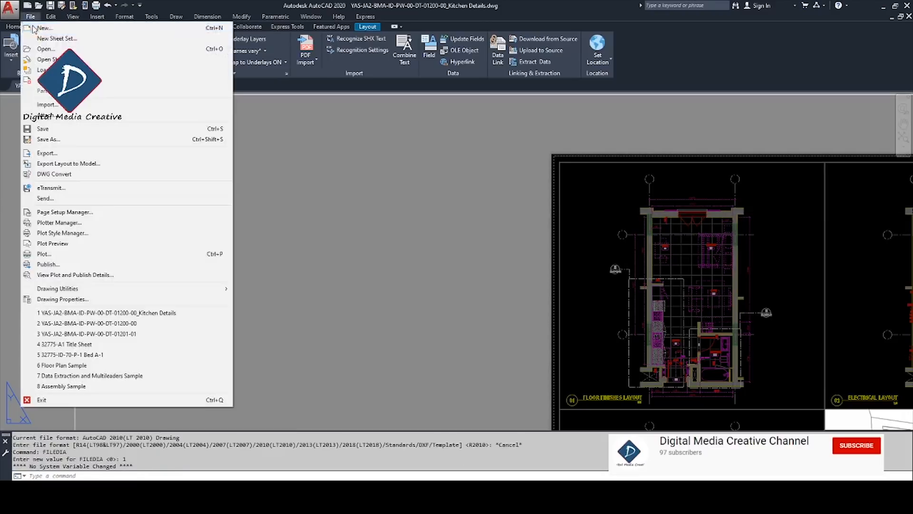
left_click(89, 139)
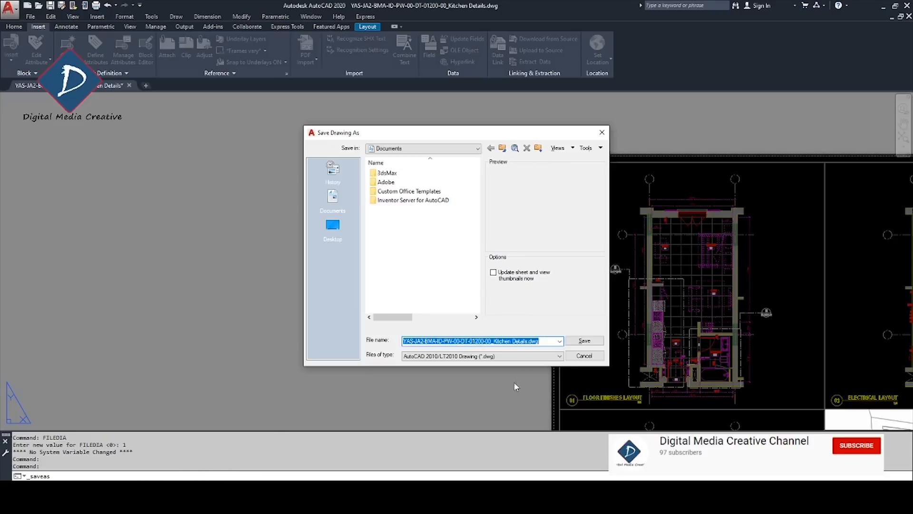
left_click(575, 356)
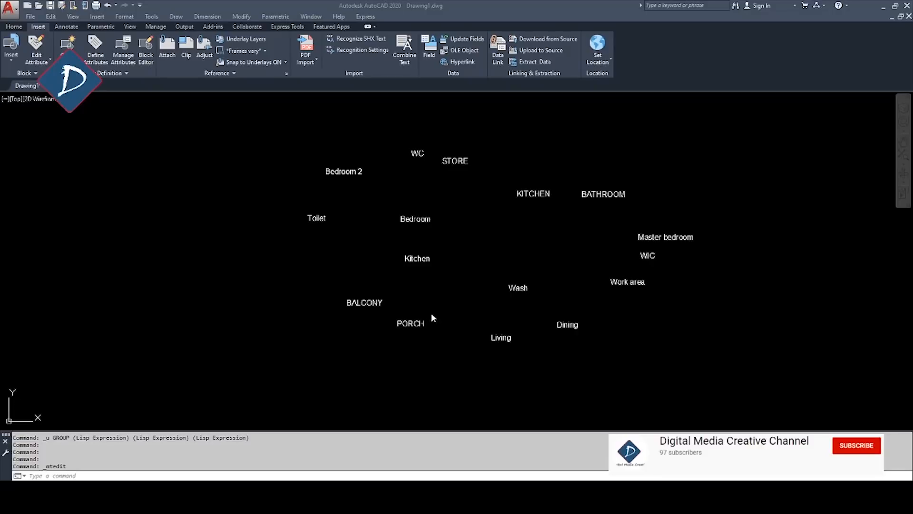
left_click(430, 295)
middle_click_drag(474, 226, 466, 253)
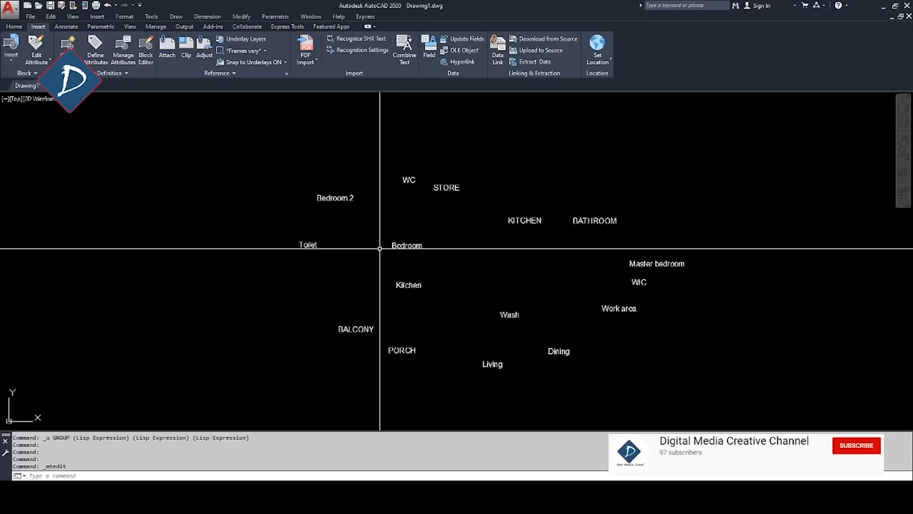
double_click(324, 200)
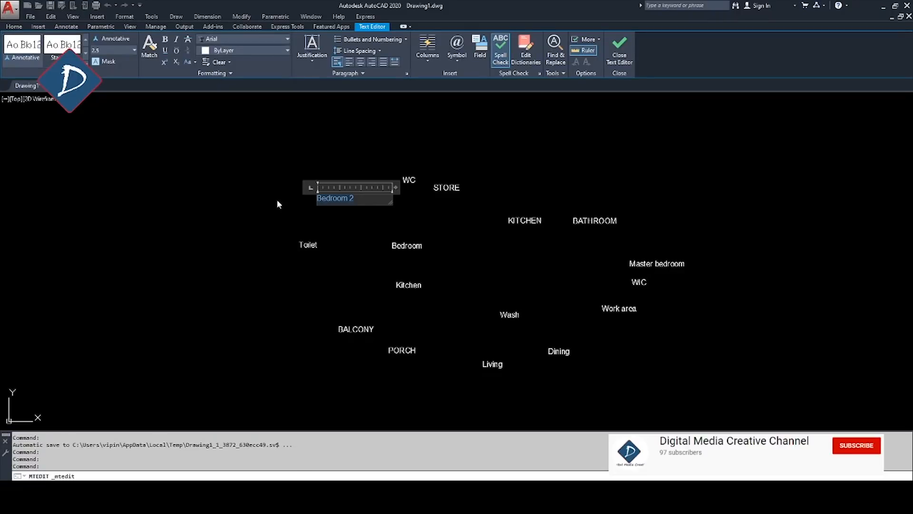
key("Escape")
key("Escape")
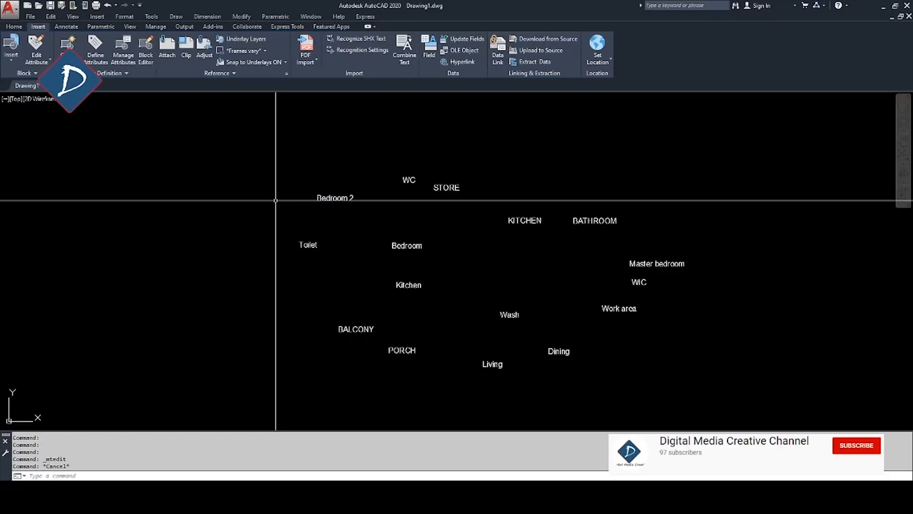
middle_click_drag(345, 235, 319, 217)
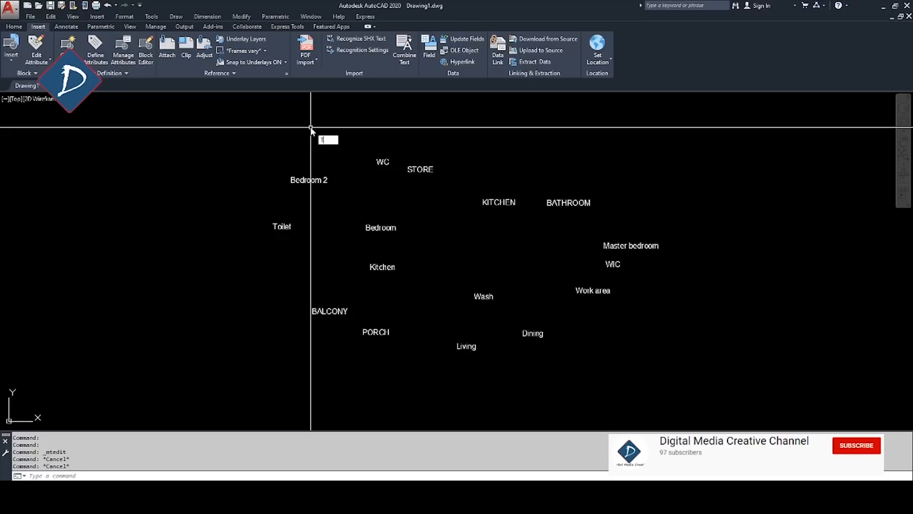
- Convert all the room labels to UPPERCASE with the TCASE command
type("ASE")
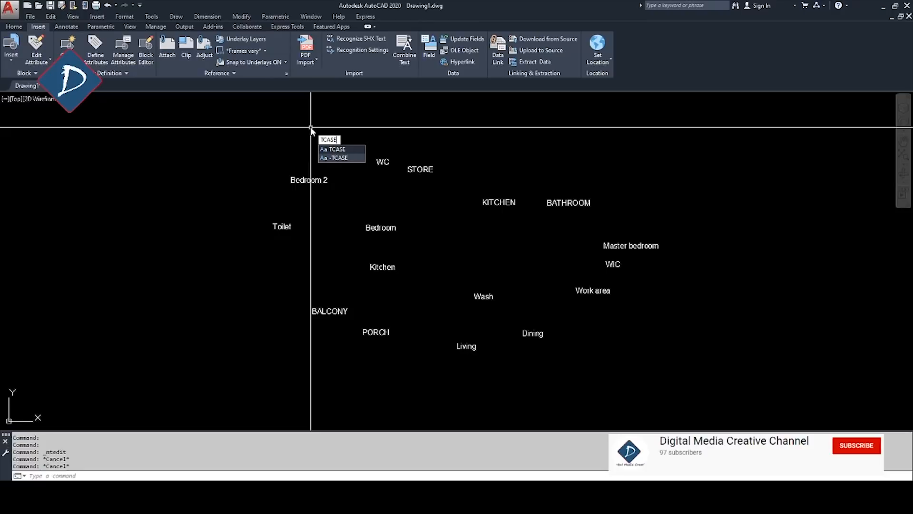
key("Return")
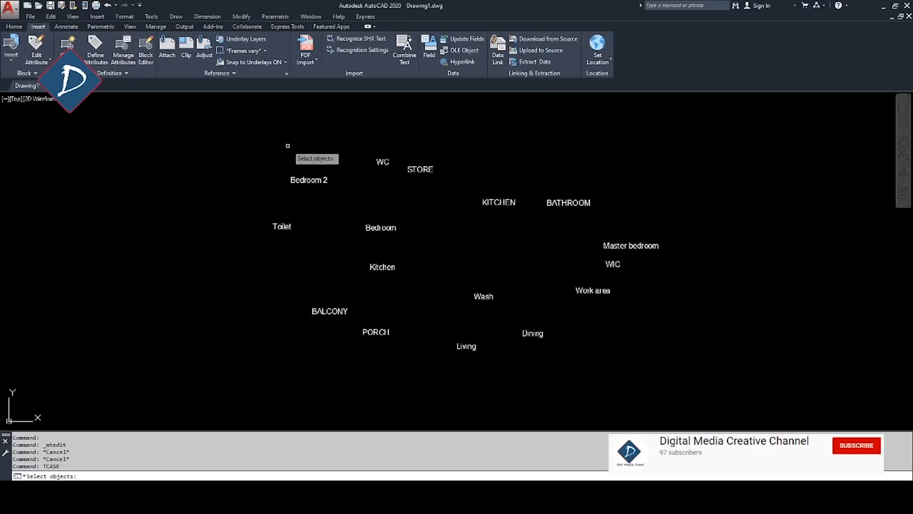
left_click(232, 138)
left_click(714, 383)
left_click(747, 359)
left_click(250, 137)
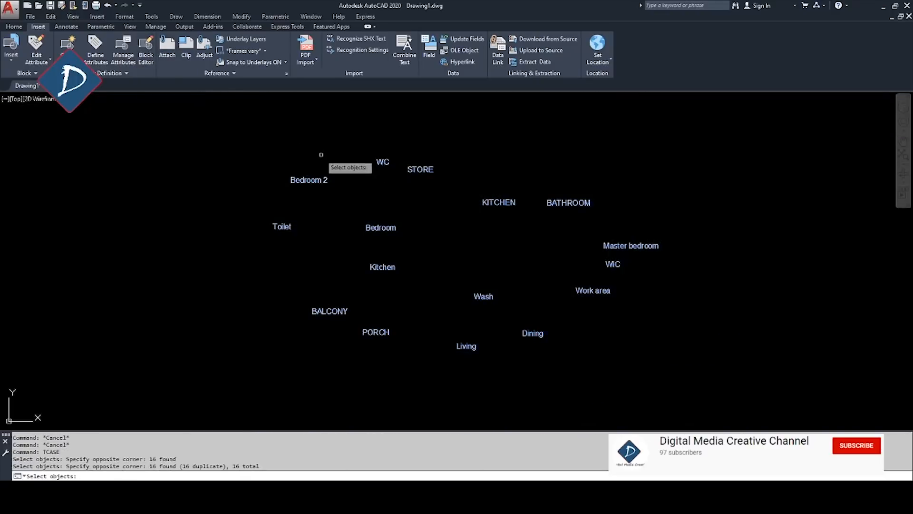
key("Return")
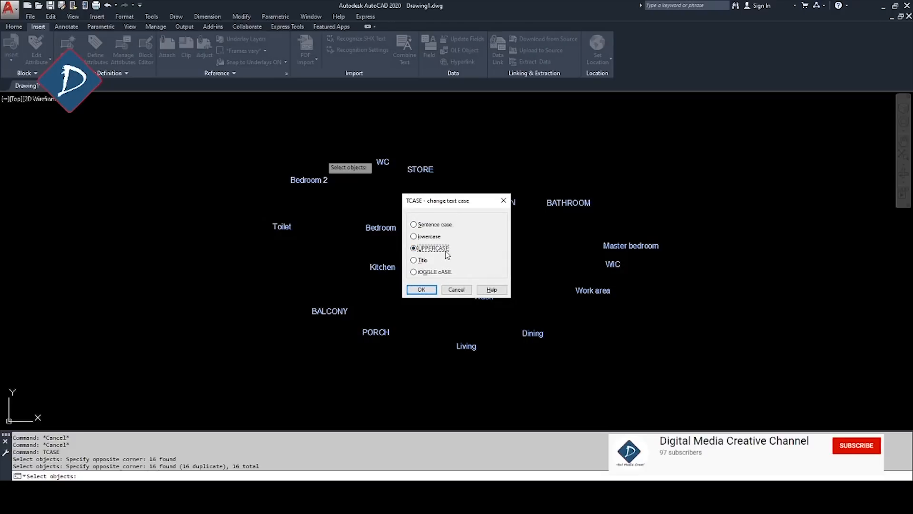
left_click(427, 290)
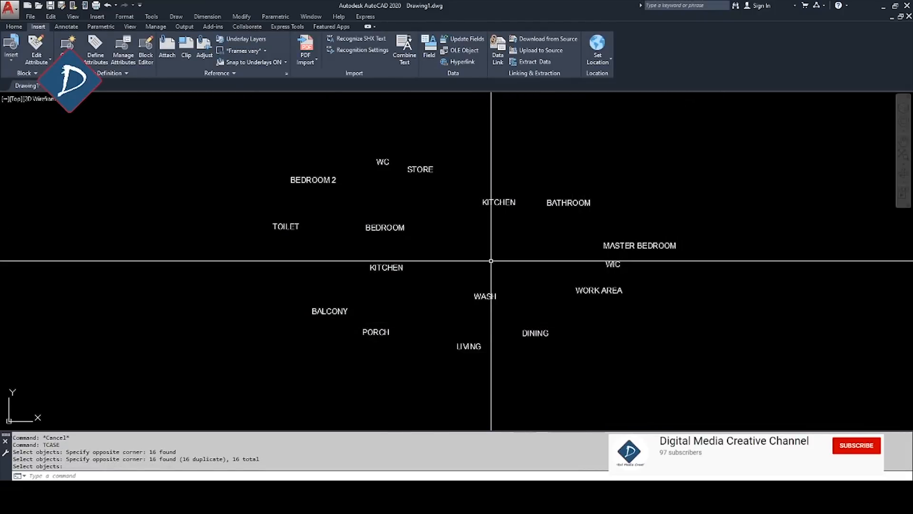
- Convert all the room labels to lowercase with the TCASE command
type("TCAS")
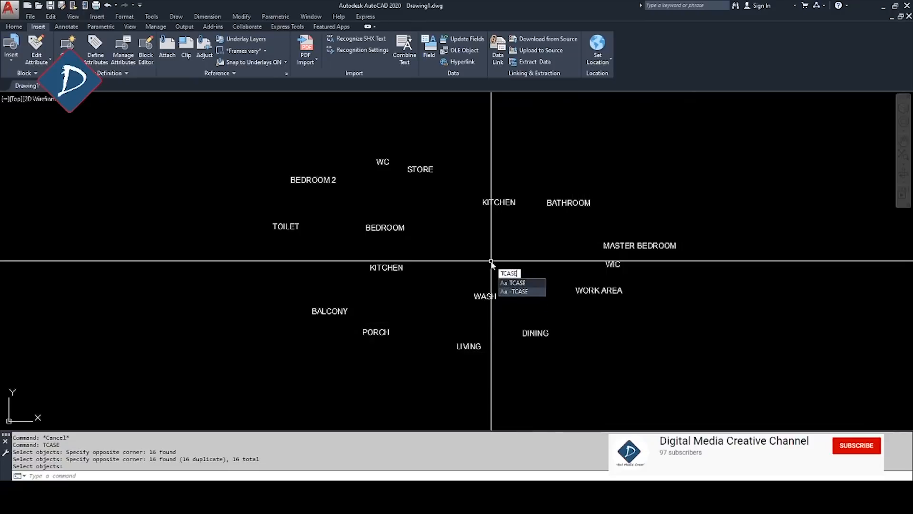
type("E")
key("Return")
left_click(269, 158)
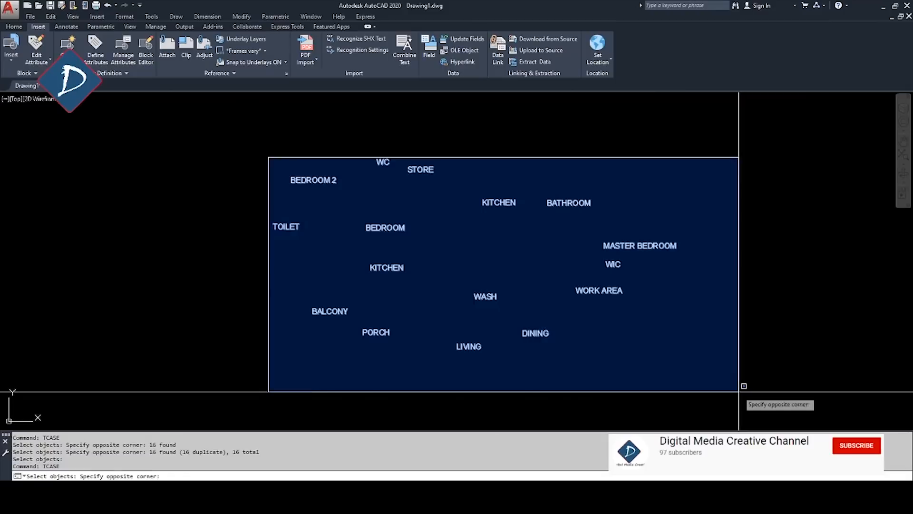
left_click(739, 391)
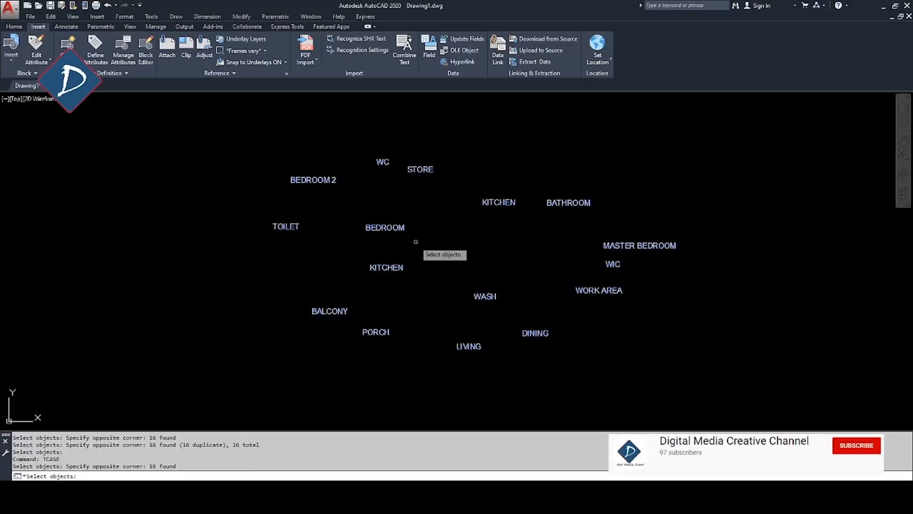
key("Return")
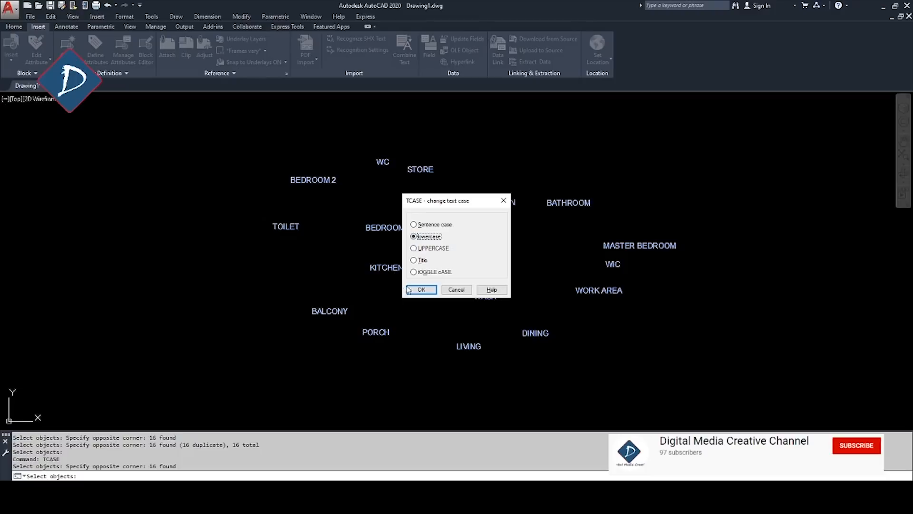
key("Return")
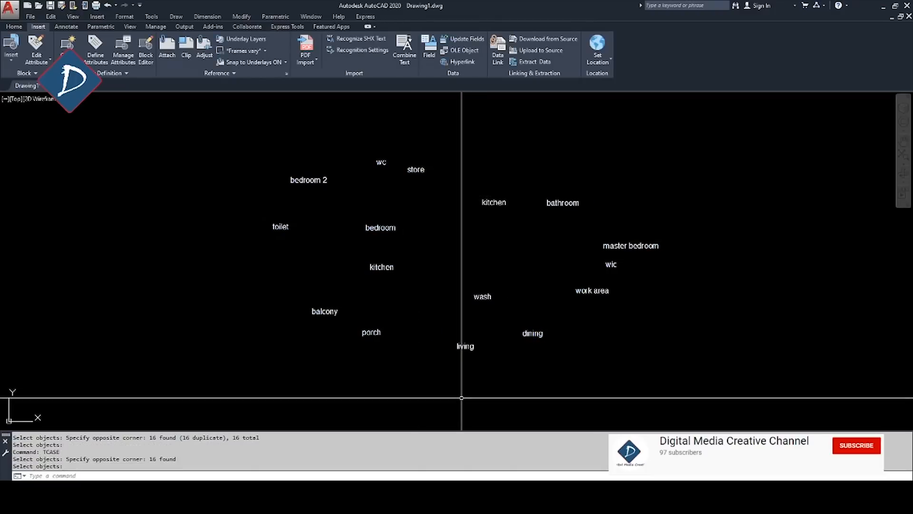
- Run TCASE again on all the room labels and change them back to UPPERCASE
key("Return")
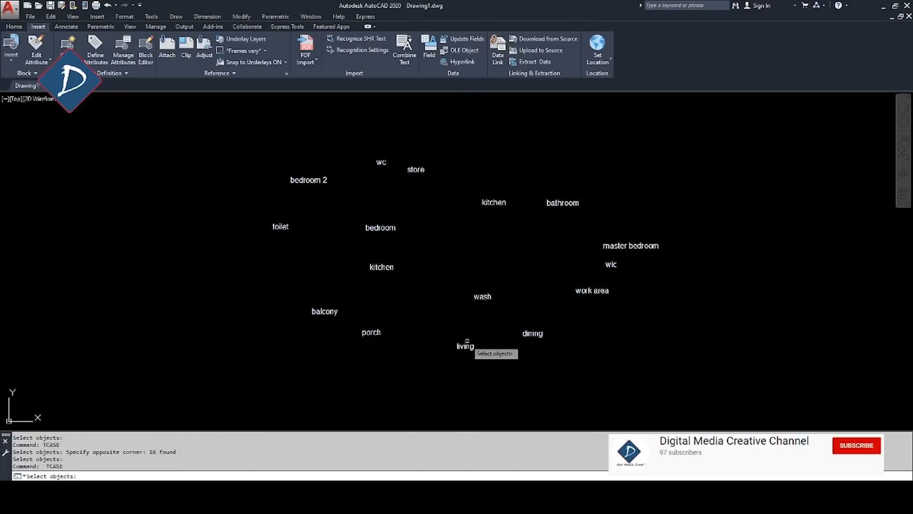
left_click(216, 120)
left_click(707, 379)
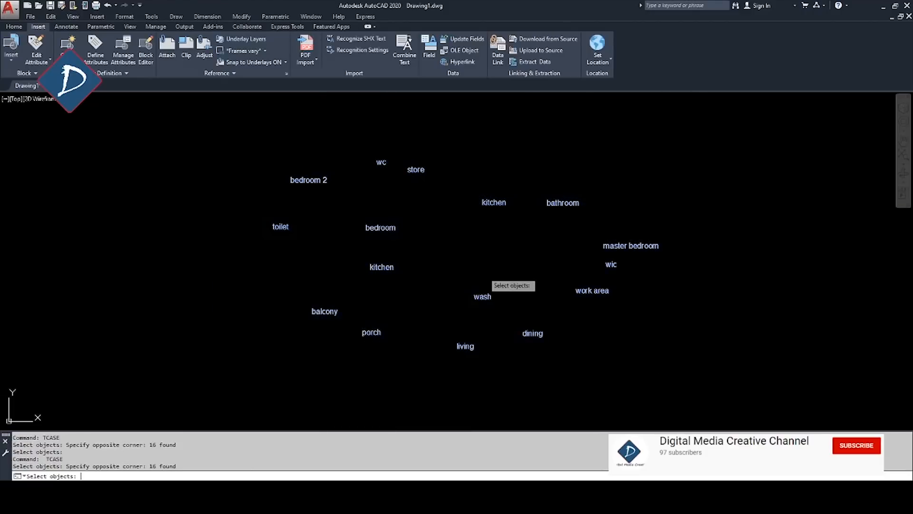
key("Return")
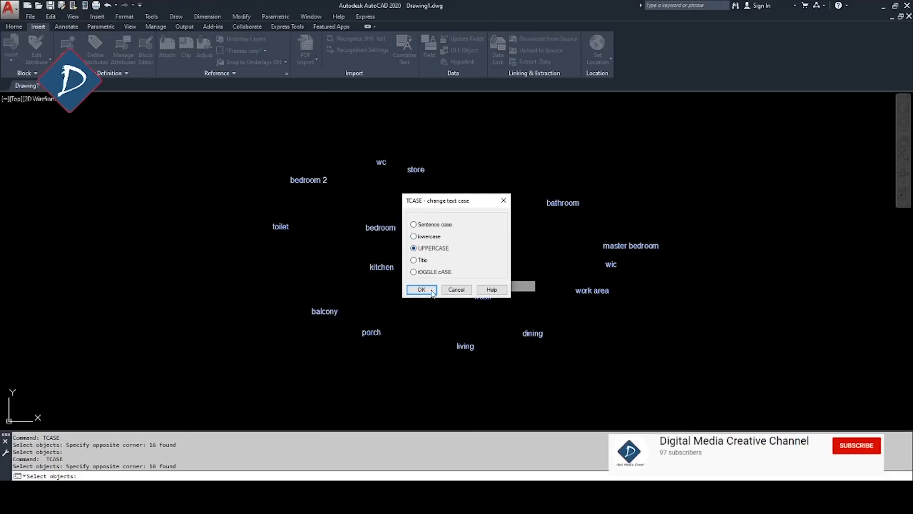
left_click(421, 290)
- Draw a single slanted line rising to the right, above and to the left of the room labels
scroll(464, 368, "down", 2)
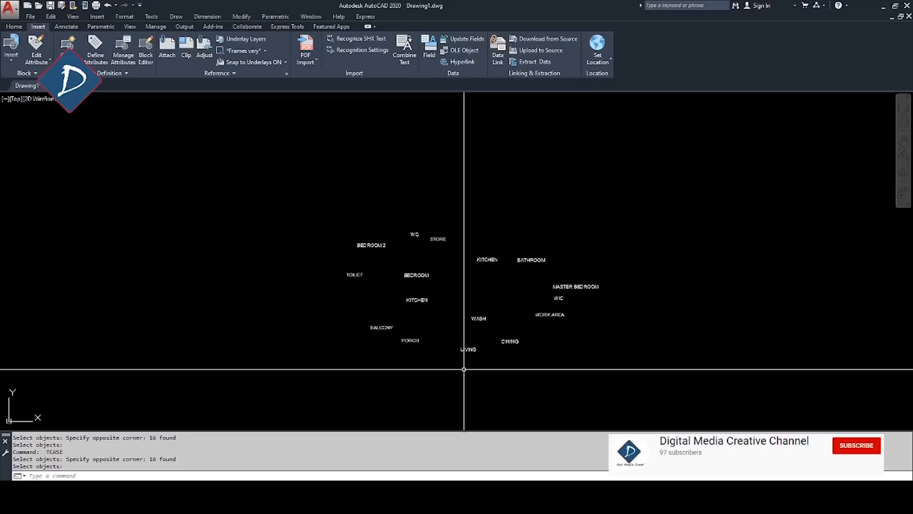
key("Escape")
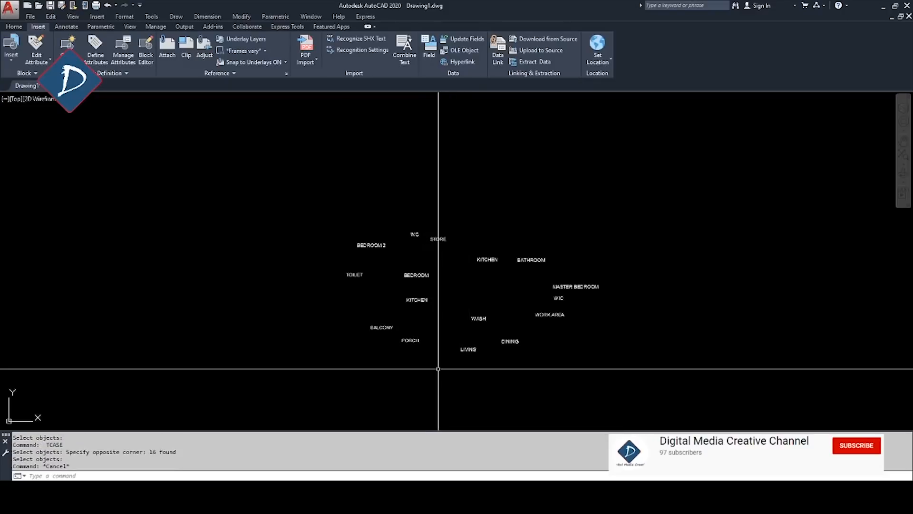
type("l")
key("Return")
left_click(197, 319)
left_click(467, 138)
key("Escape")
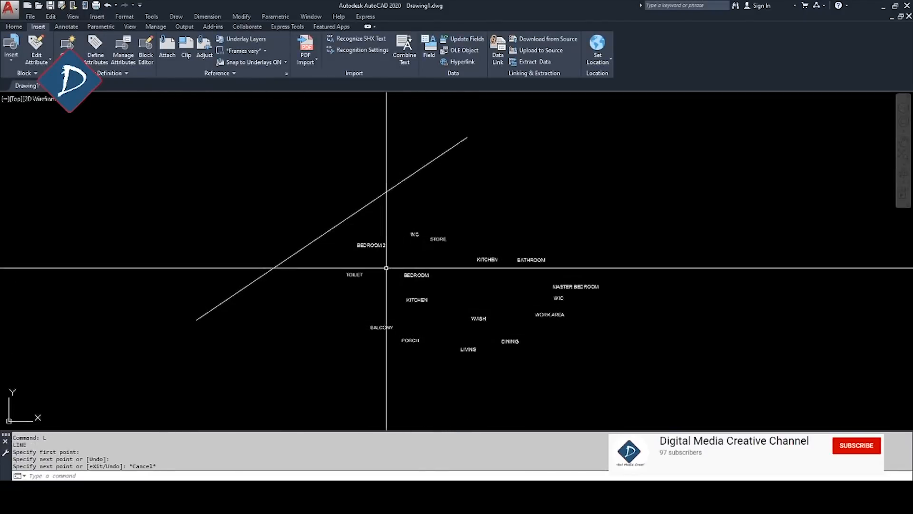
- Copy the BEDROOM 2 label to the empty area on the other side of the slanted line
middle_click_drag(339, 297, 413, 265)
middle_click_drag(450, 298, 423, 310)
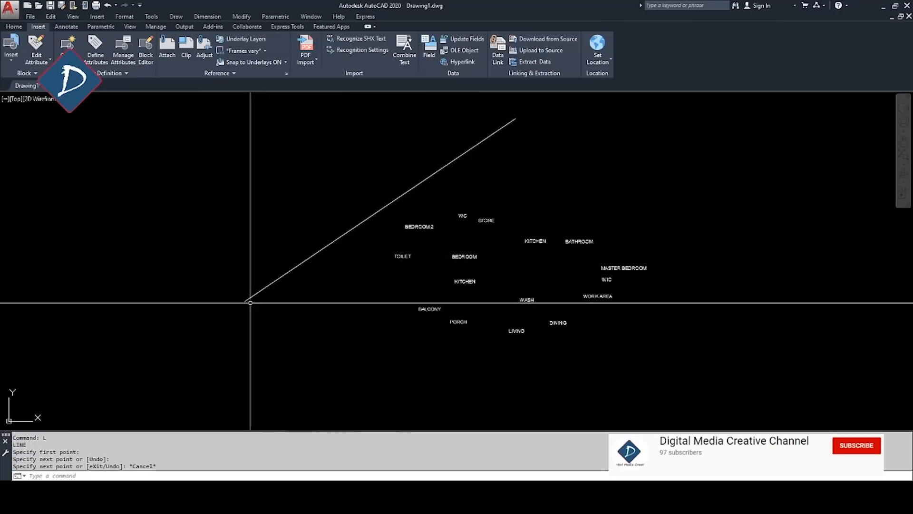
left_click(414, 225)
middle_click_drag(397, 265, 401, 292)
type("co")
key("Return")
left_click(415, 275)
left_click(342, 256)
key("Escape")
- Rotate the copied BEDROOM 2 label by eye so that it runs roughly parallel to the slanted line
scroll(353, 242, "up", 6)
left_click(360, 254)
left_click(354, 240)
middle_click_drag(366, 268, 345, 312)
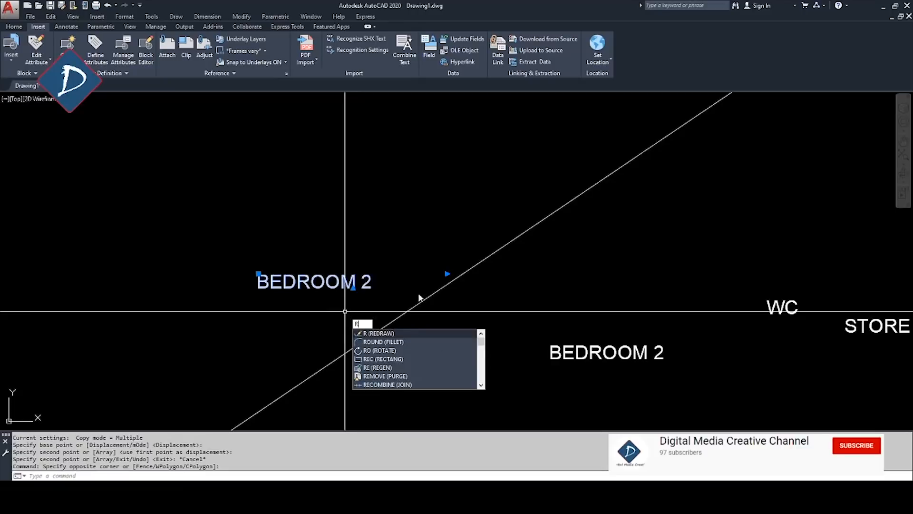
type("o")
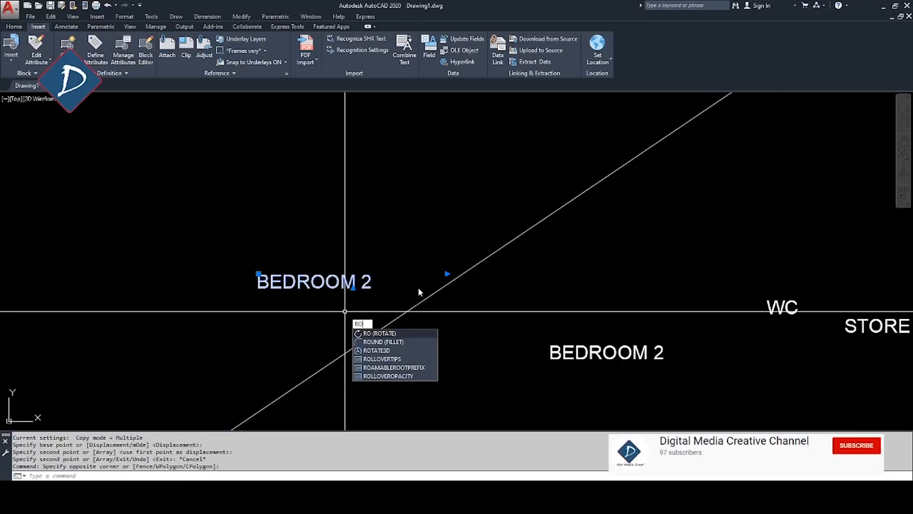
key("Return")
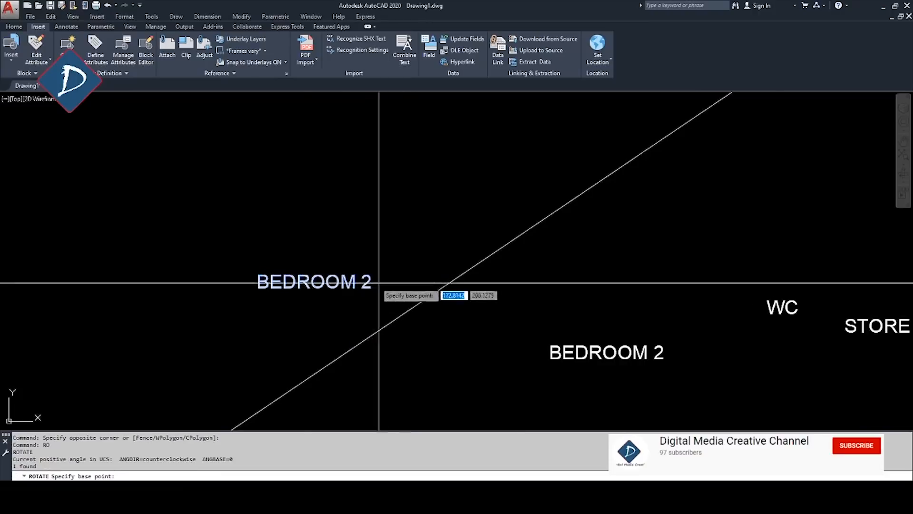
left_click(295, 286)
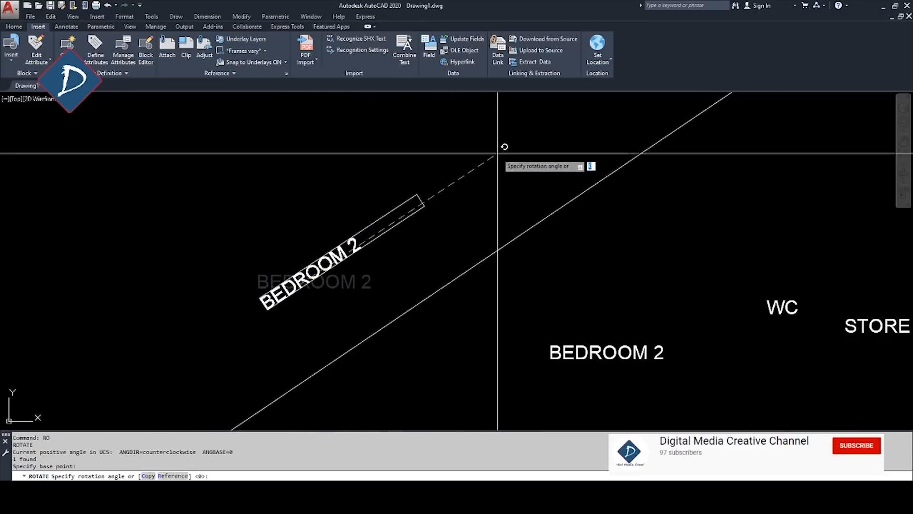
left_click(499, 147)
- Undo the rotation of the copied BEDROOM 2 label and clear its selection
mouse_move(358, 282)
middle_mouse_down()
mouse_move(528, 240)
mouse_move(485, 236)
middle_mouse_up()
left_click(528, 240)
left_click(474, 203)
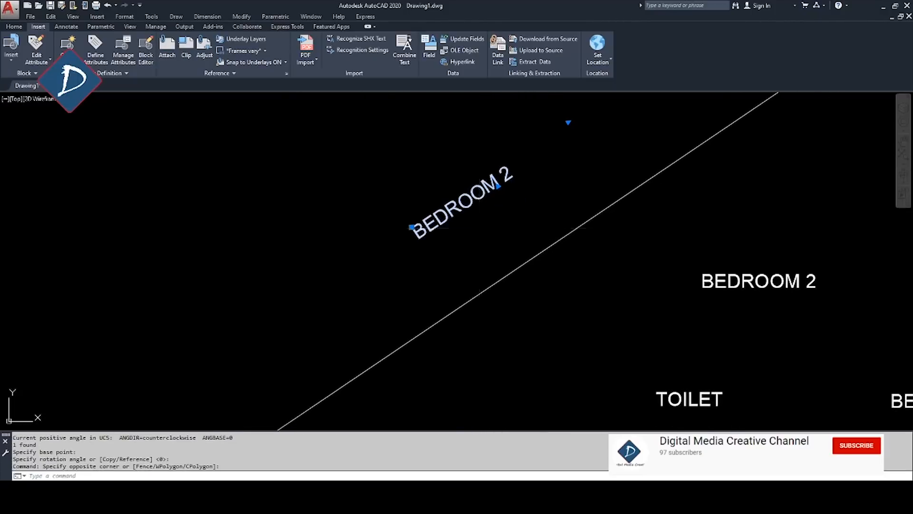
key("ctrl+z")
key("ctrl+z")
left_click(353, 305)
left_click(328, 281)
middle_click_drag(345, 315, 433, 262)
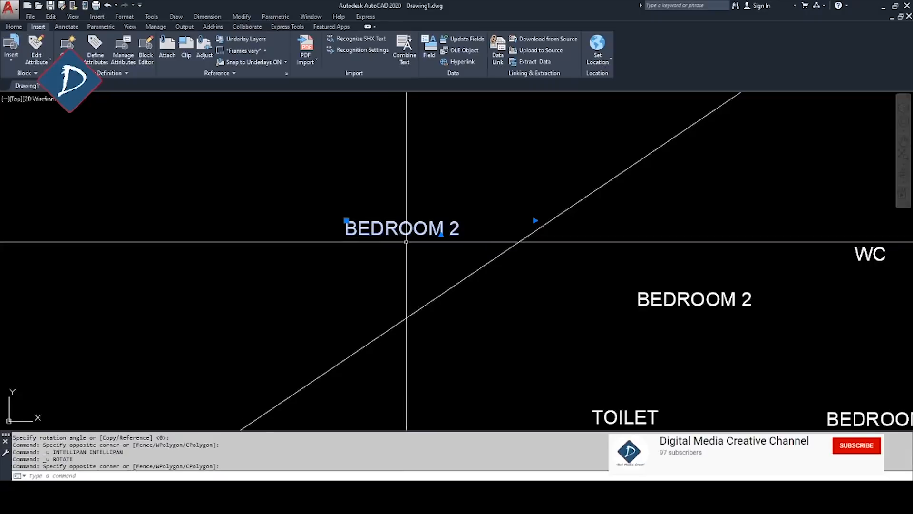
key("Escape")
middle_click_drag(488, 279, 440, 276)
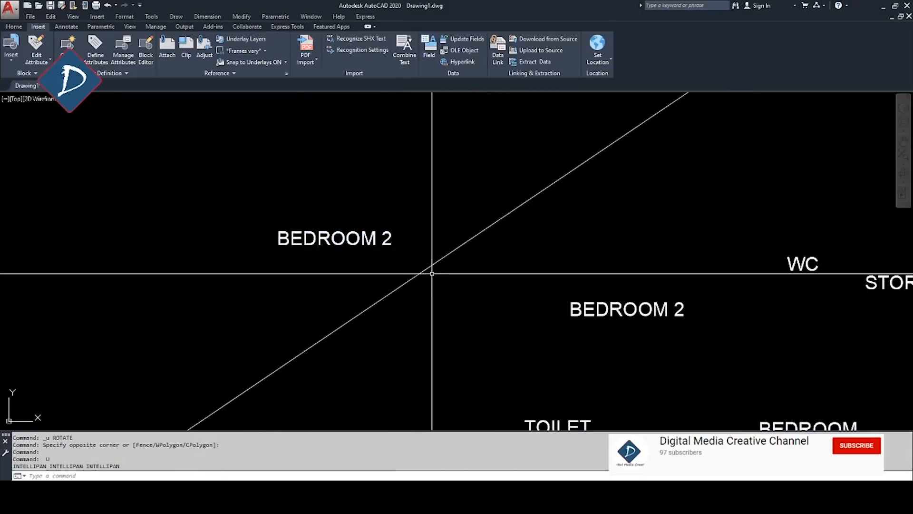
- Move the copied BEDROOM 2 label onto the middle of the slanted line
left_click(393, 256)
key("Escape")
left_click(369, 229)
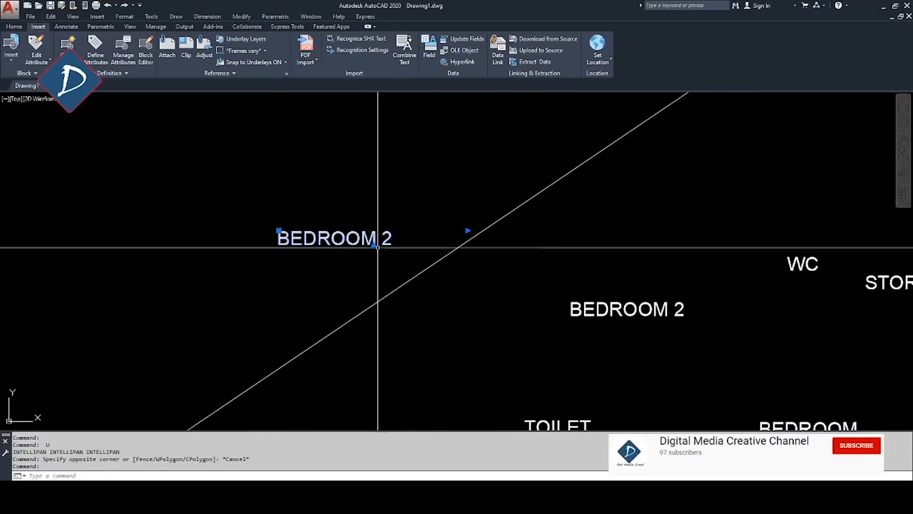
type("M")
key("Return")
left_click(371, 244)
left_click(446, 299)
- Rotate the copied BEDROOM 2 label parallel to the slanted line with the Reference option, using a horizontal reference and a Nearest snap on the line
left_click(427, 296)
middle_click_drag(445, 341, 419, 334)
key("Return")
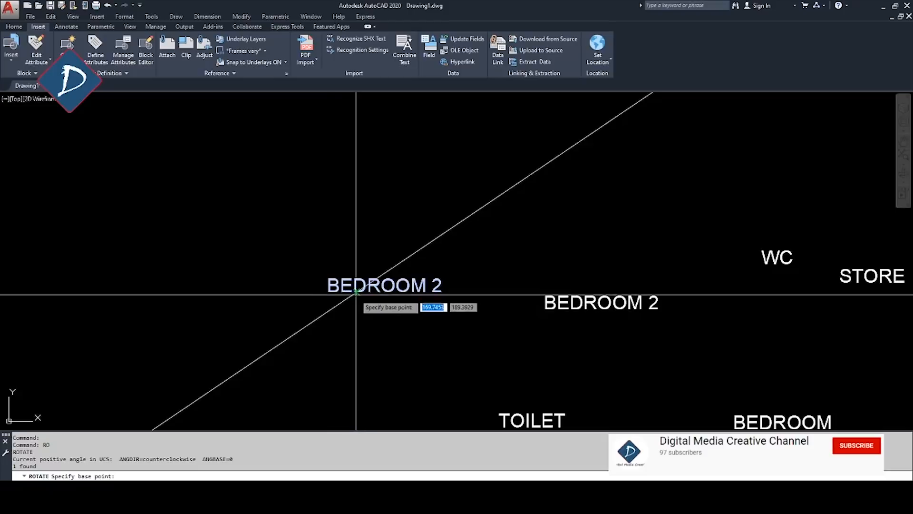
left_click(356, 294)
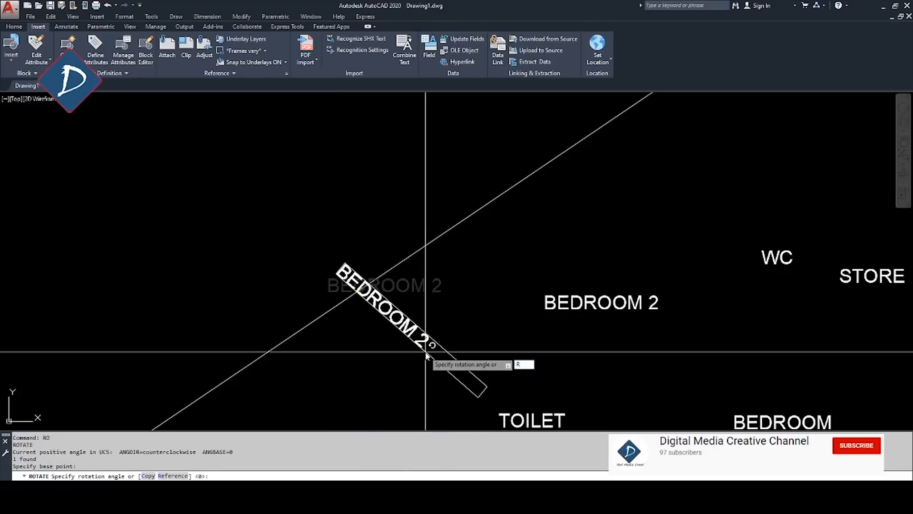
type("R")
key("Return")
left_click(355, 292)
key("F8")
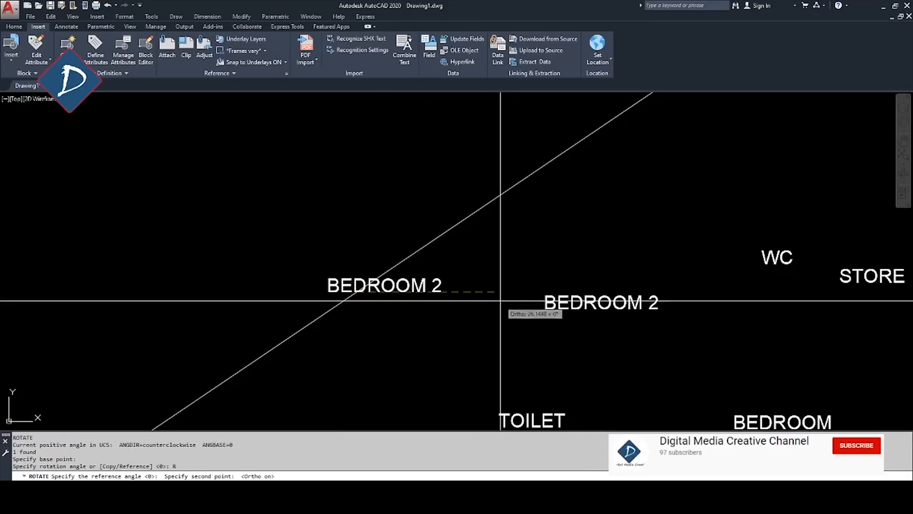
left_click(504, 301)
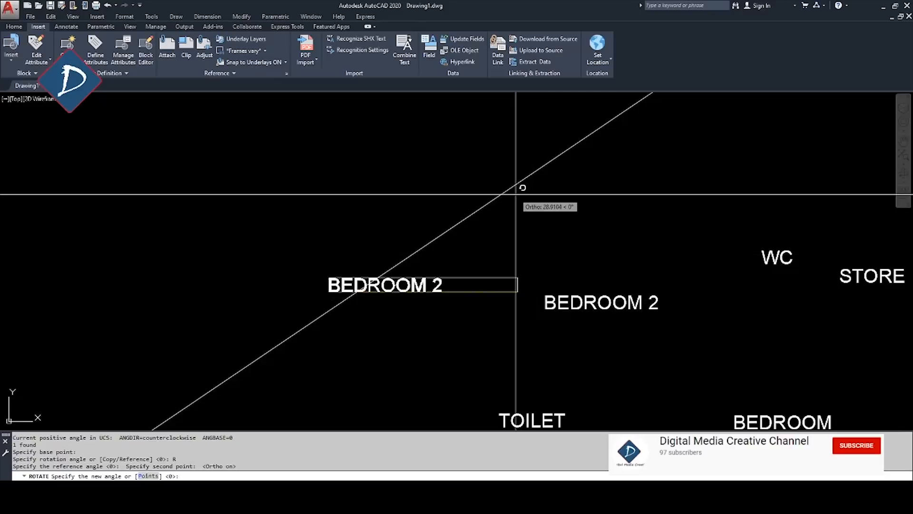
type("NEA")
key("Return")
left_click(521, 182)
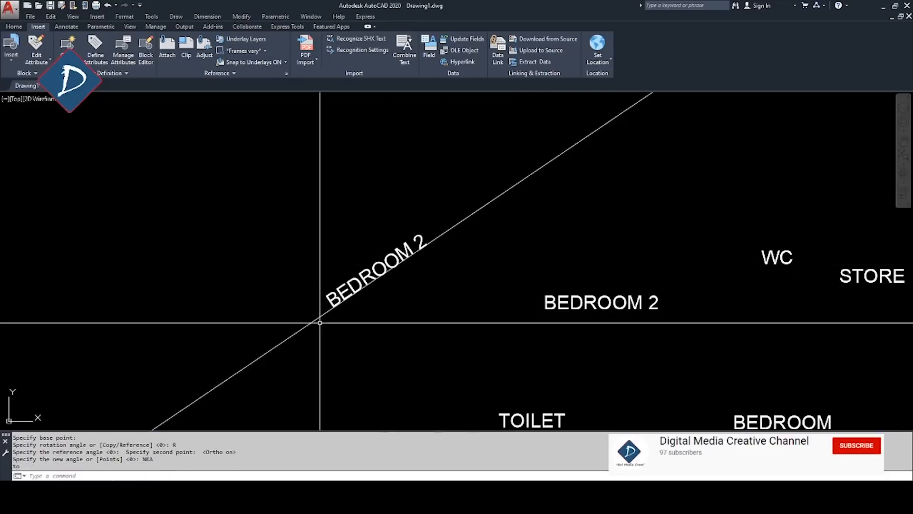
- Delete the rotated BEDROOM 2 copy lying on the slanted line
scroll(436, 250, "down", 5)
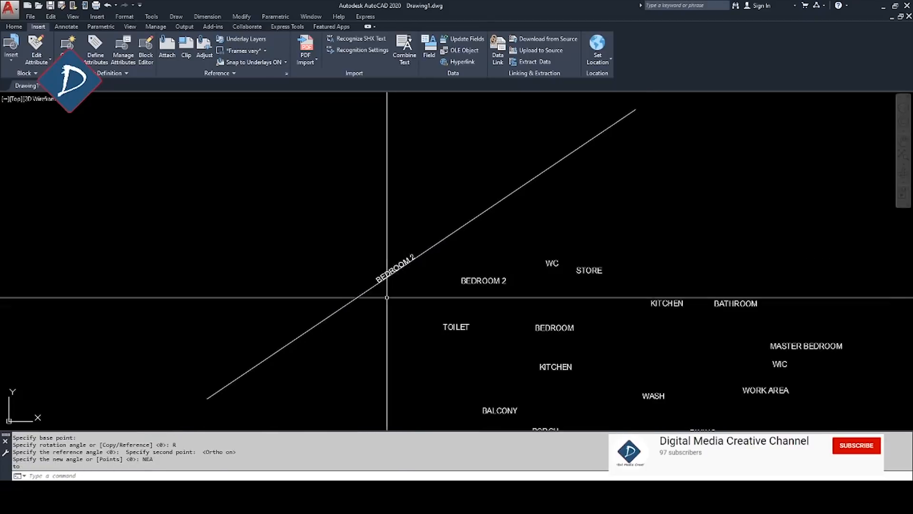
middle_click_drag(391, 308, 424, 277)
left_click(380, 182)
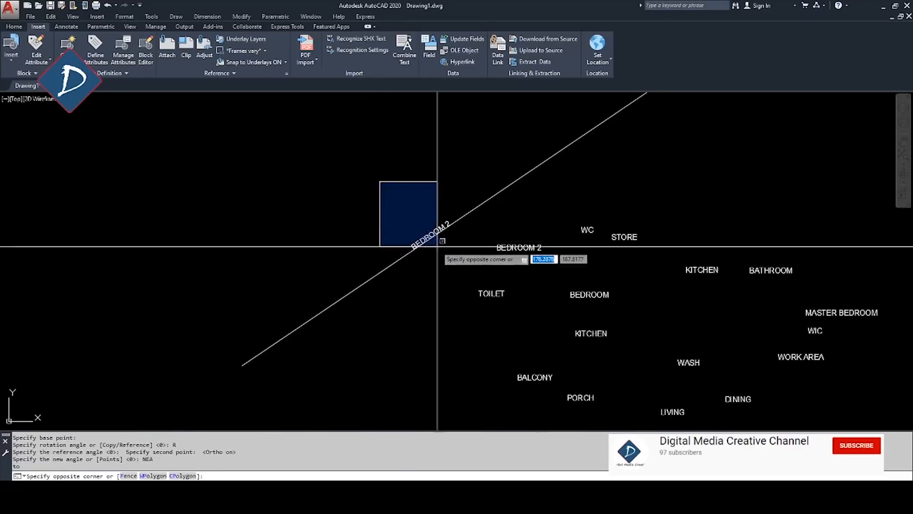
left_click(454, 253)
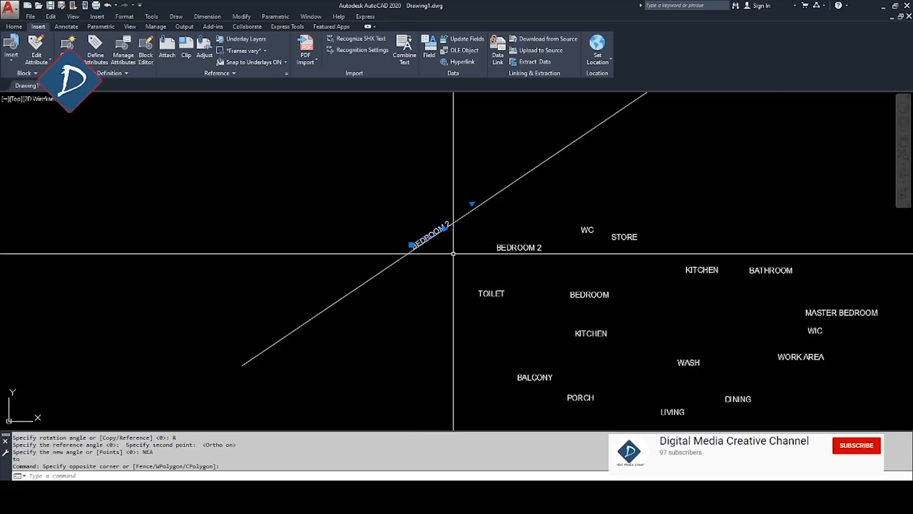
key("Delete")
scroll(452, 254, "down", 2)
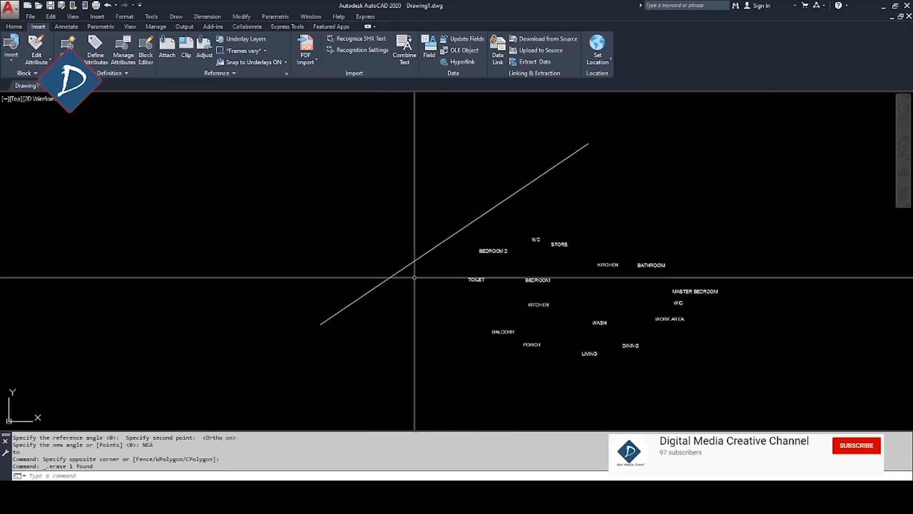
middle_click_drag(433, 286, 418, 286)
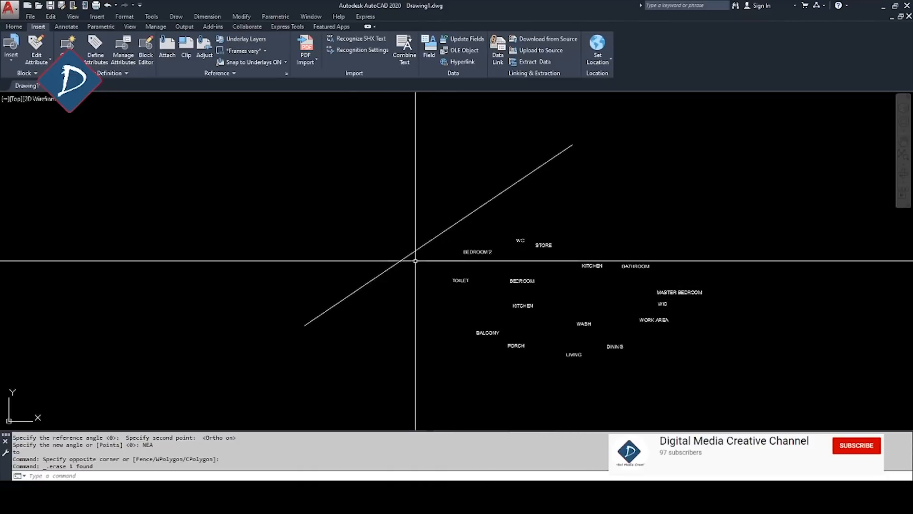
left_click(402, 183)
left_click(782, 378)
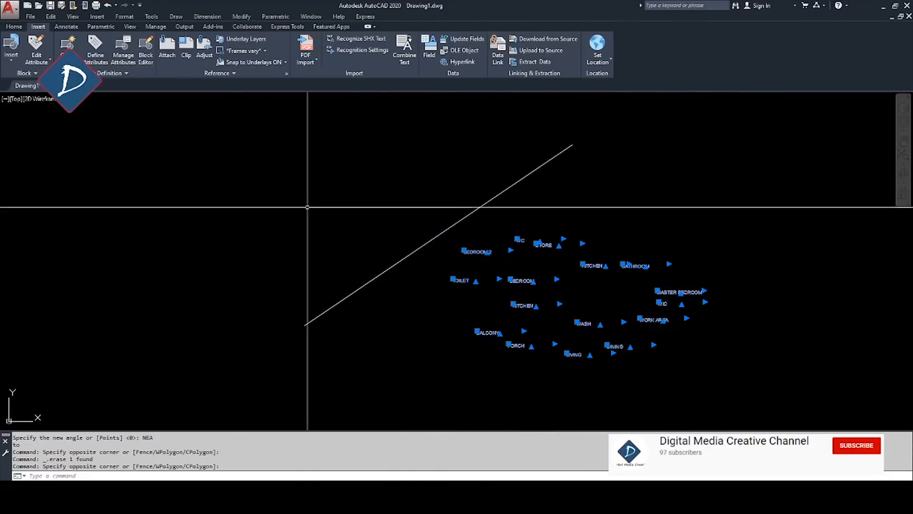
key("Escape")
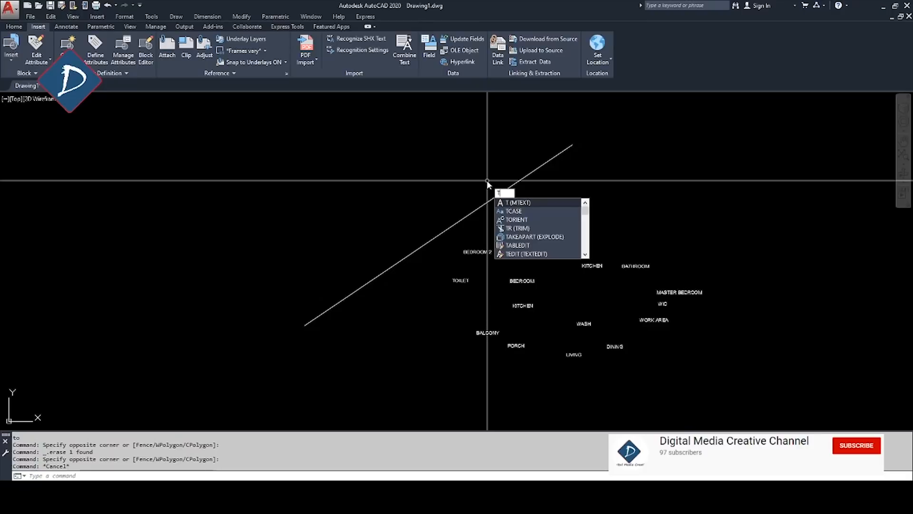
- Try orienting all room labels along the slanted line with TORIENT, using its two endpoints, and undo the change
type("ORIENT")
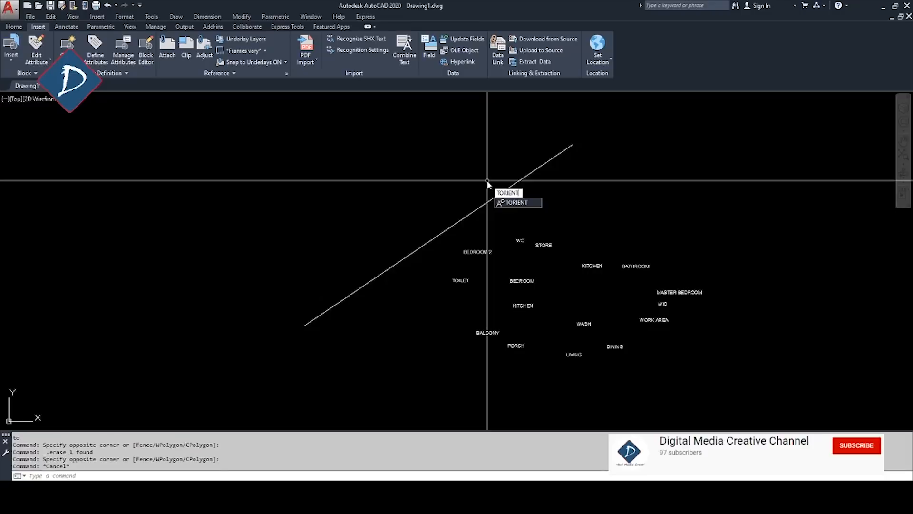
key("Return")
left_click(407, 196)
left_click(750, 377)
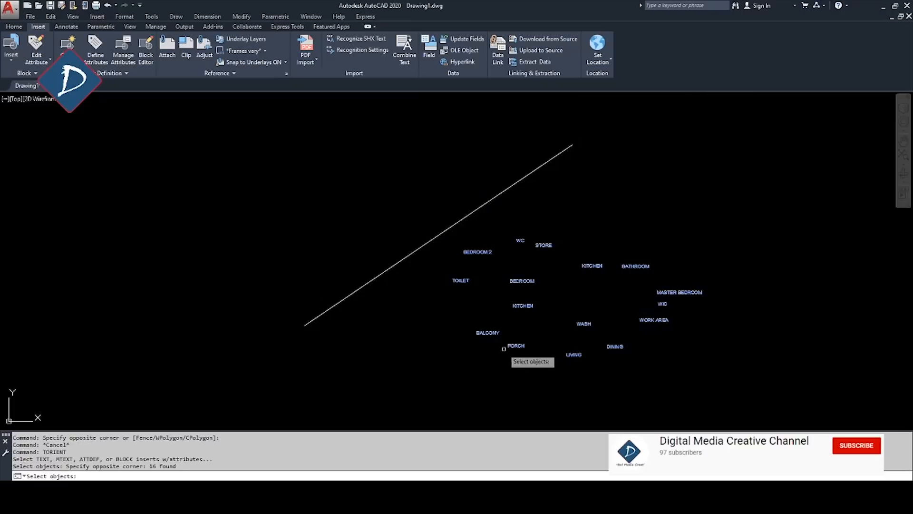
key("Return")
left_click(305, 325)
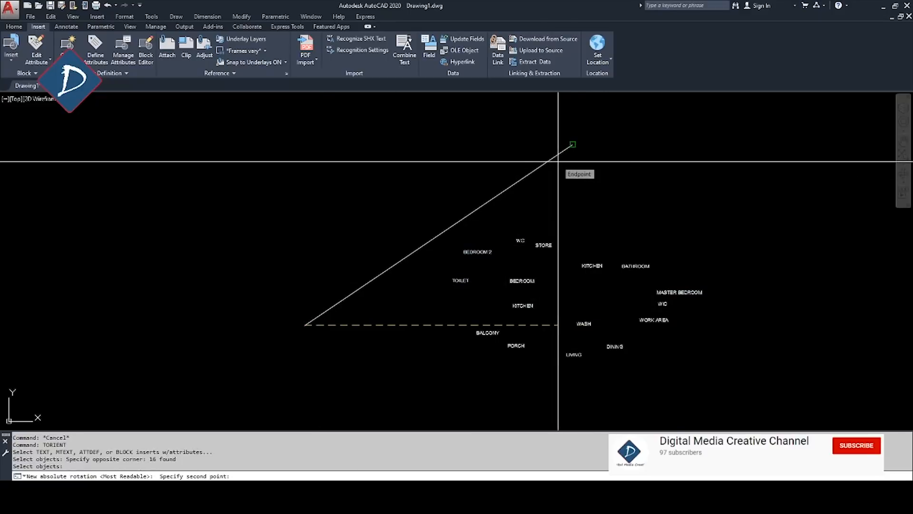
left_click(573, 144)
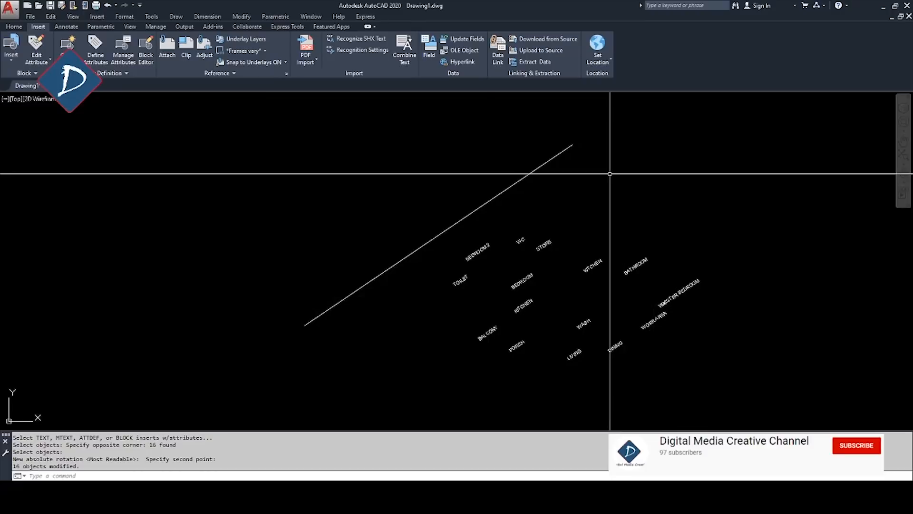
type("u")
key("Return")
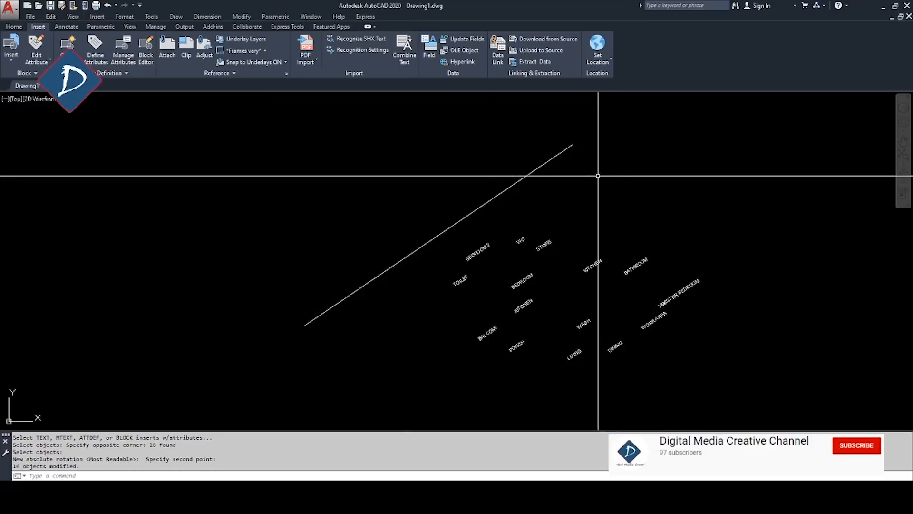
- Use TORIENT on all room labels to match their rotation to the slanted line, from its lower endpoint to its upper endpoint
type("t")
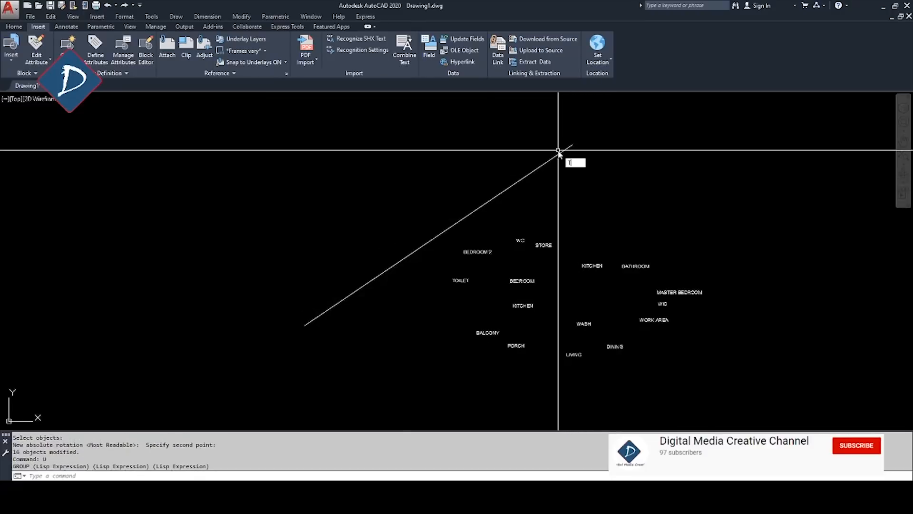
type("orient")
key("Return")
left_click(422, 192)
left_click(716, 365)
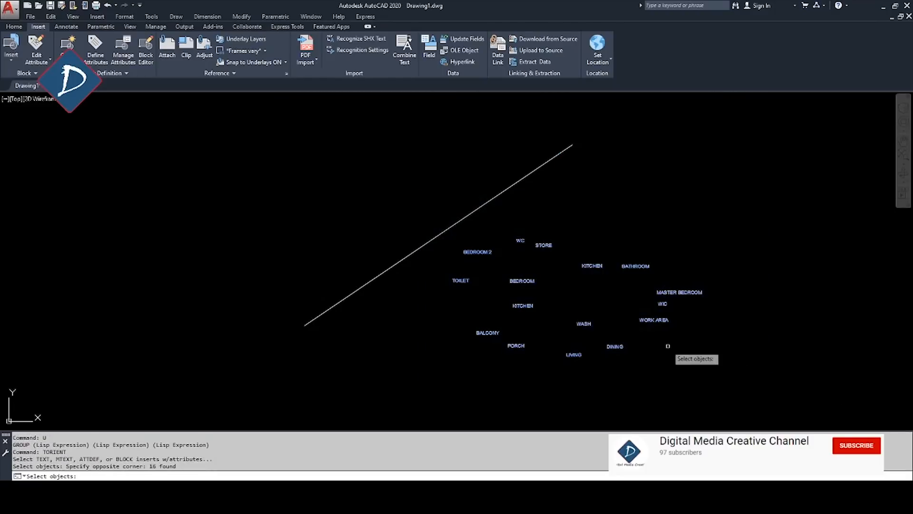
key("Return")
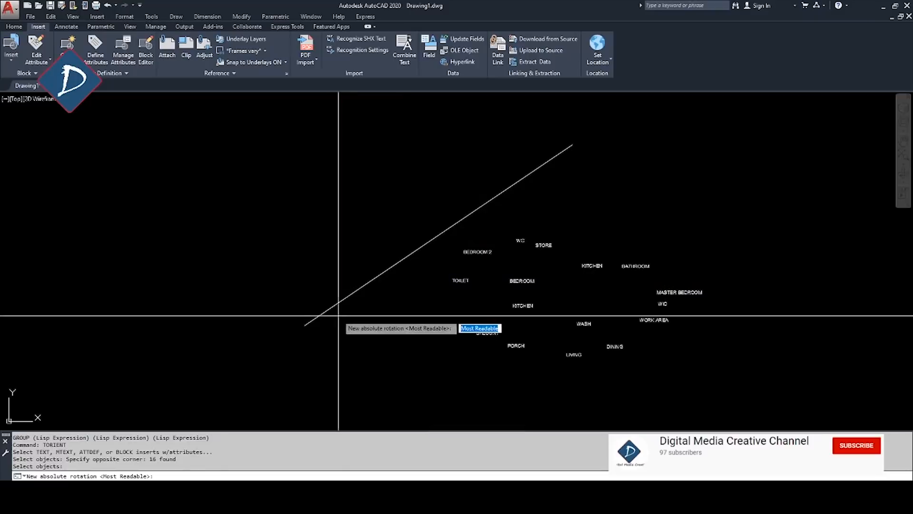
left_click(305, 324)
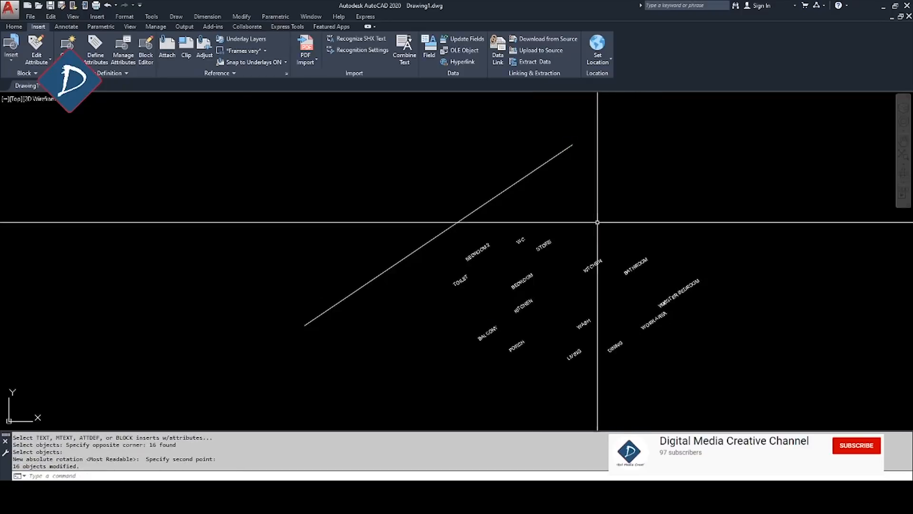
left_click(388, 208)
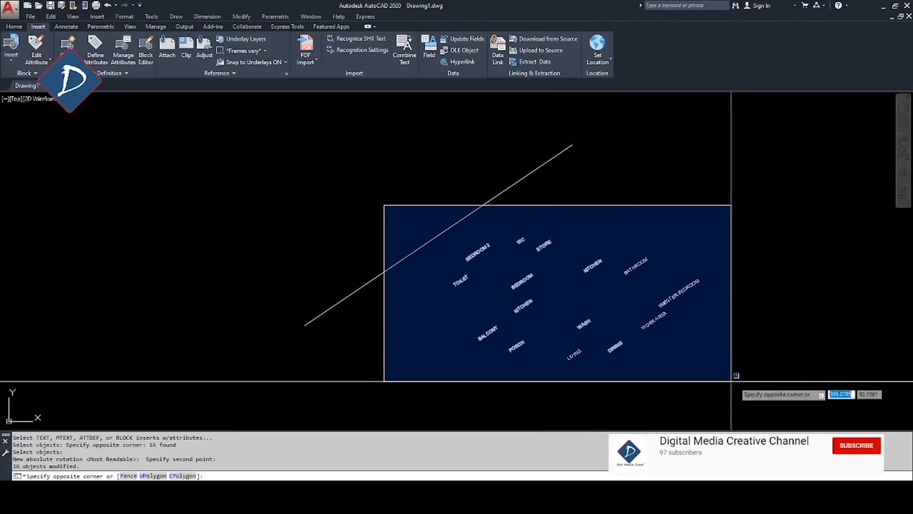
left_click(757, 383)
key("Escape")
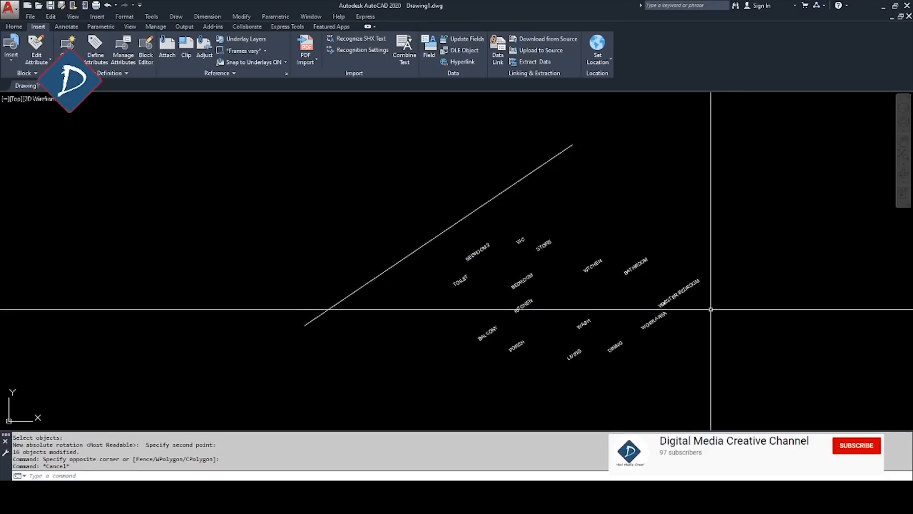
middle_click_drag(718, 325, 761, 335)
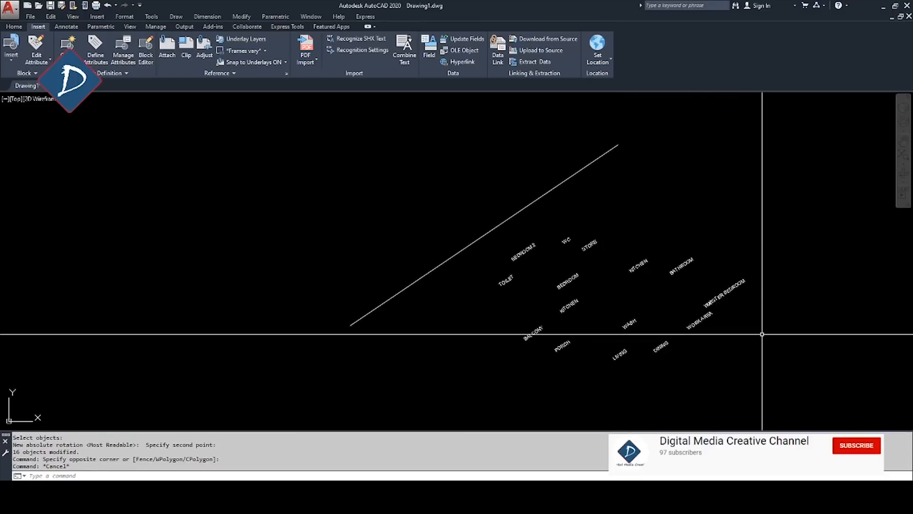